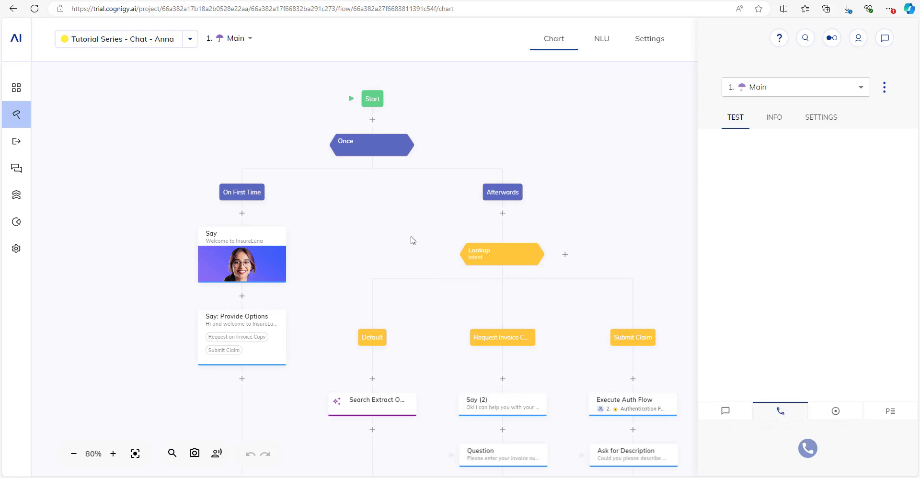
In the project settings, set the voice preview speech provider to Microsoft Azure Speech Services.
left_click_drag(414, 218, 382, 203)
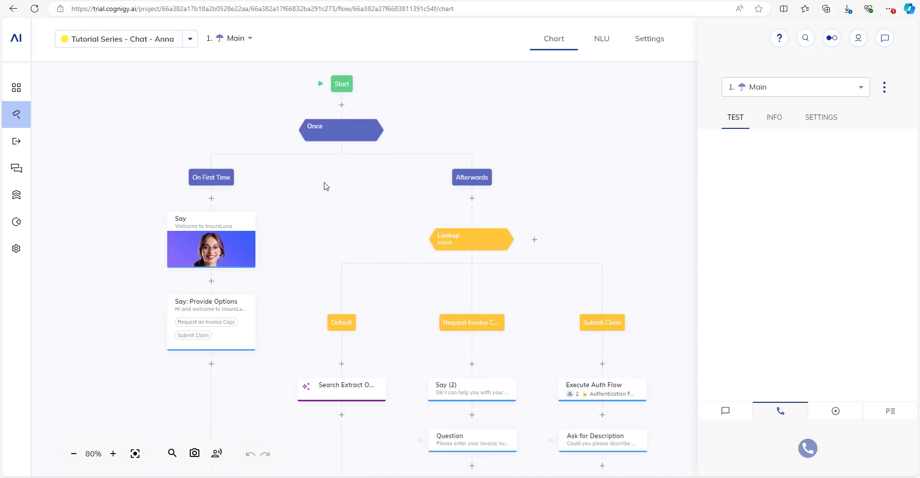
mouse_move(22, 253)
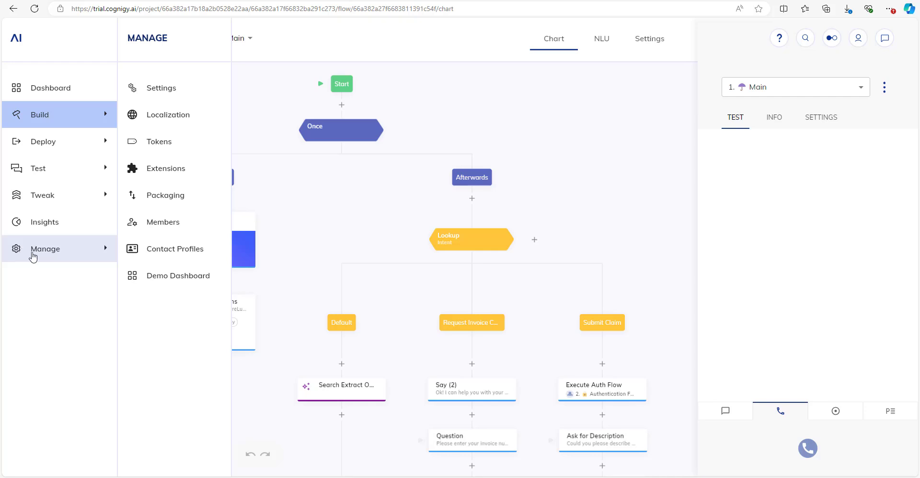
left_click(180, 97)
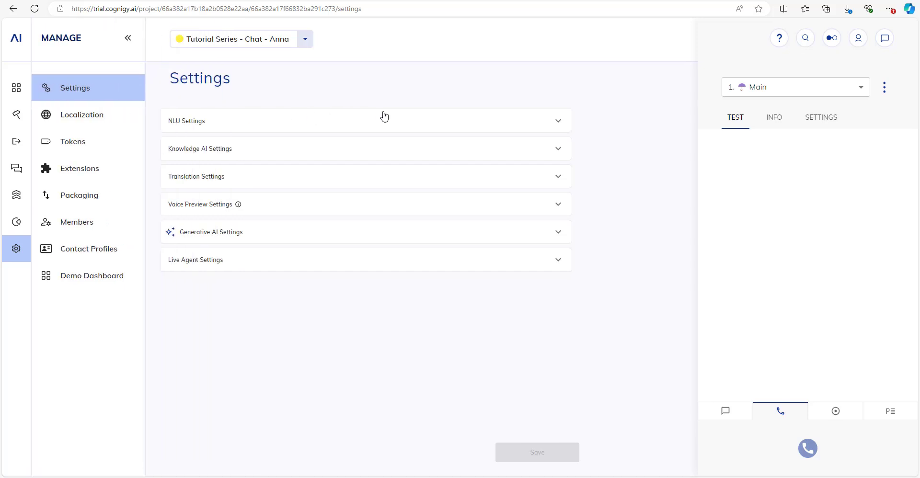
left_click(200, 207)
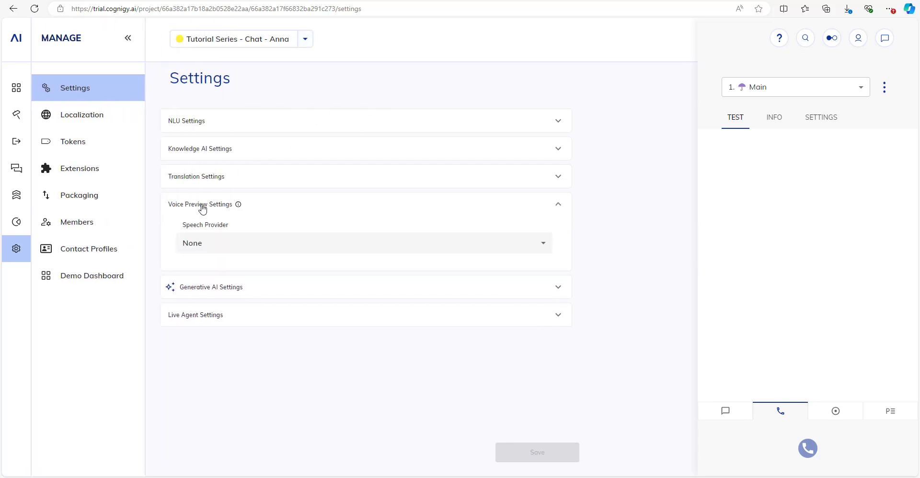
left_click(251, 247)
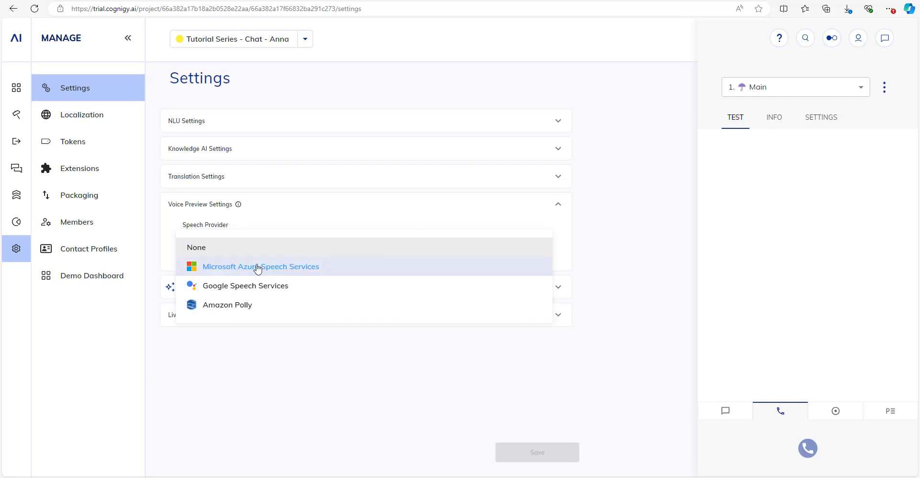
left_click(295, 271)
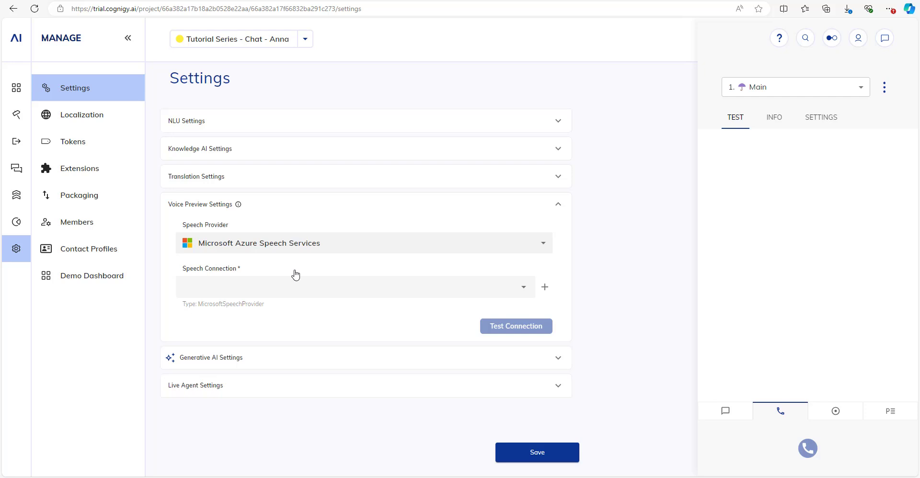
Create a speech connection named Azure Speech EMEA, filling in its API key and region.
left_click(549, 291)
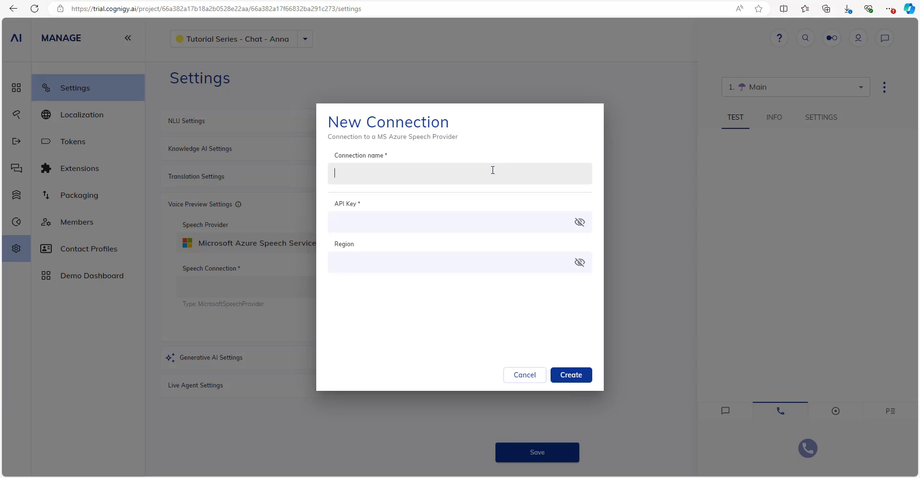
type("Azure Speech EMEA")
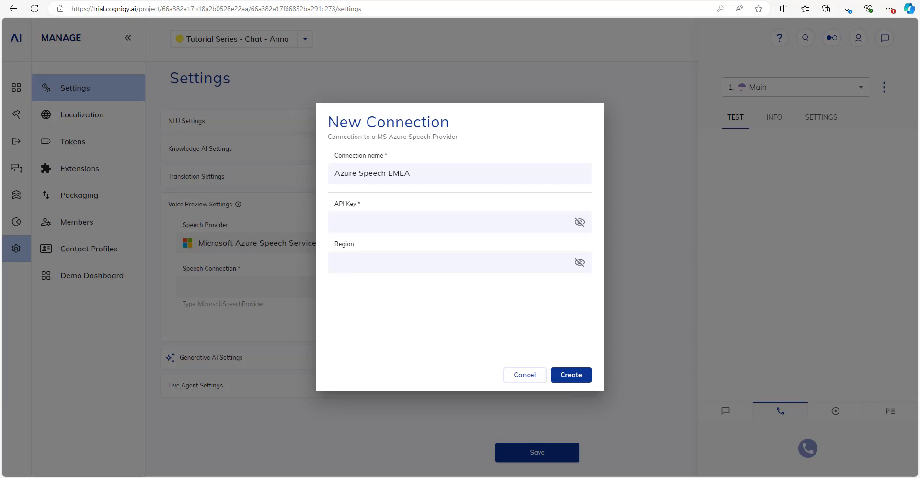
left_click(466, 222)
key("ctrl+v")
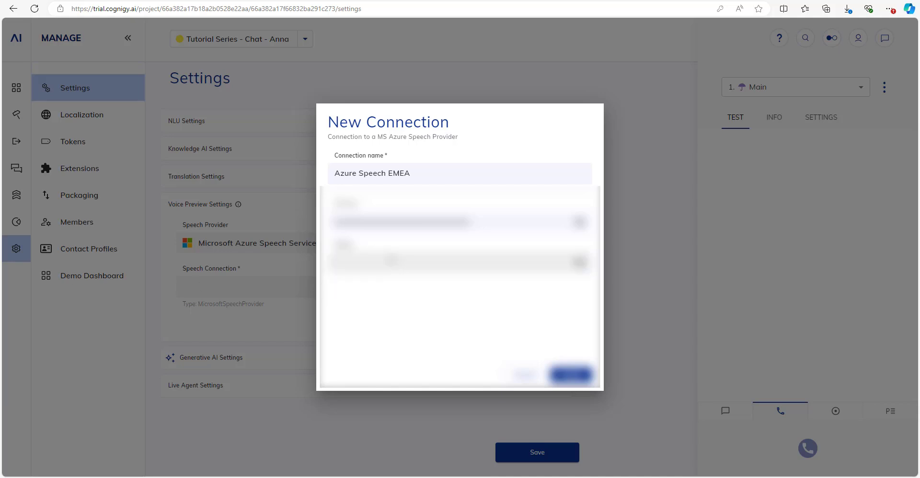
left_click(392, 261)
key("ctrl+v")
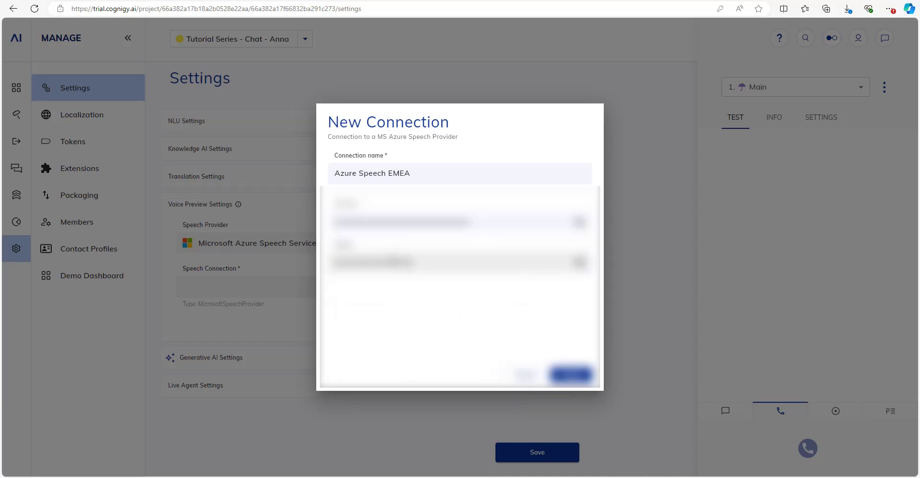
left_click(577, 382)
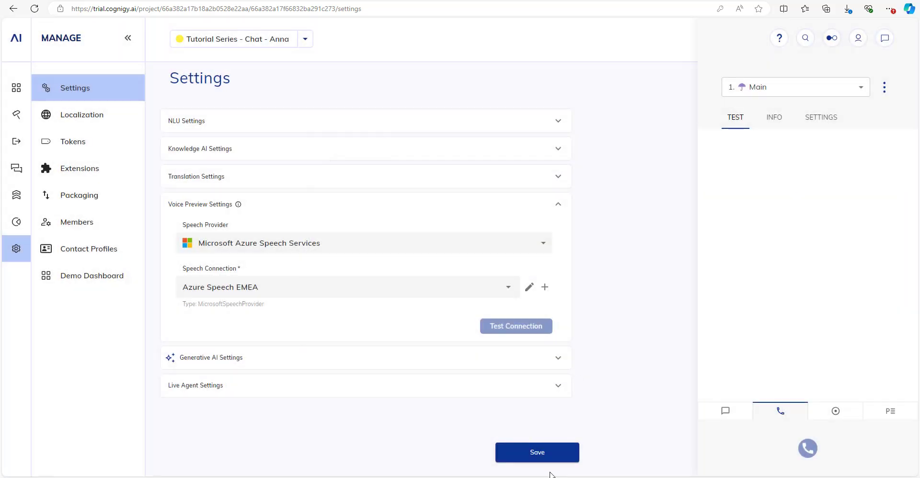
Save the voice preview settings and test the speech connection.
left_click(555, 455)
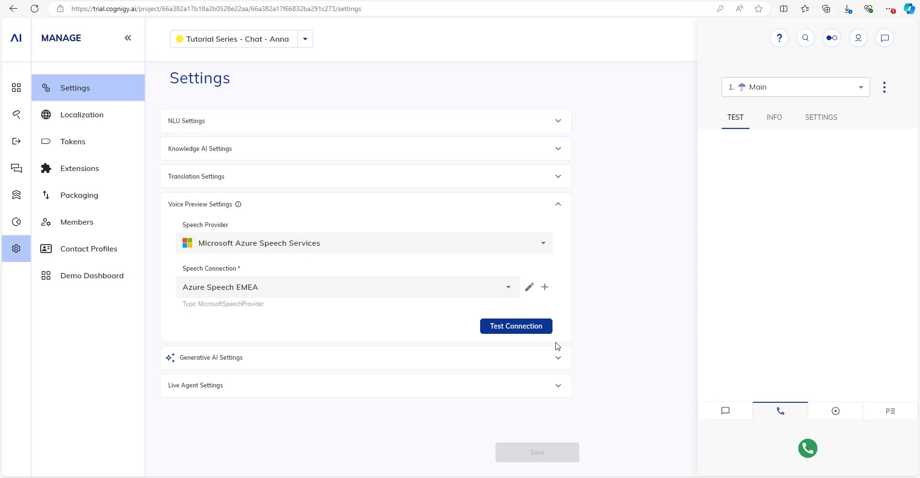
left_click(520, 336)
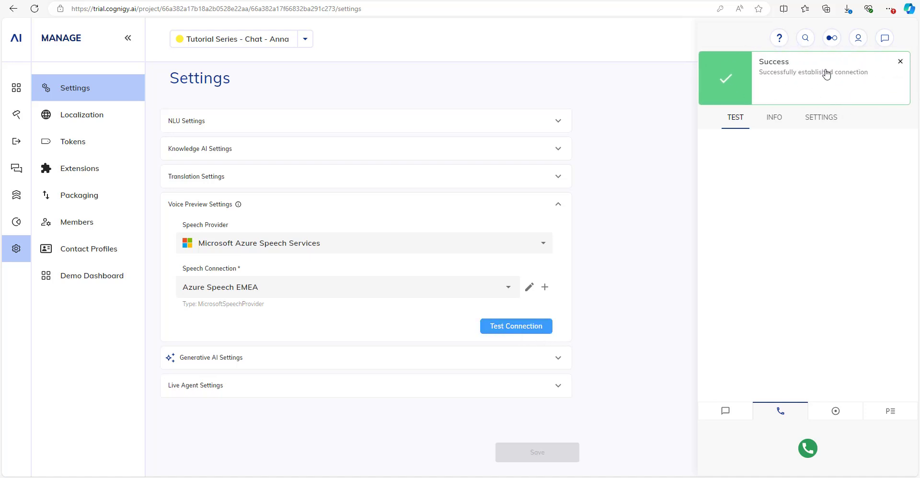
left_click(898, 65)
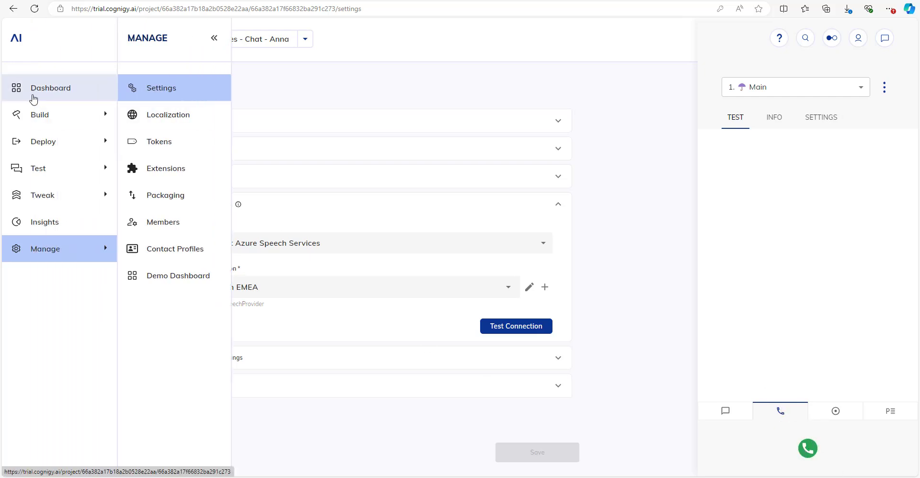
Reopen the Main flow, start a voice test call to hear the greeting, and hang up.
mouse_move(53, 120)
left_click(144, 88)
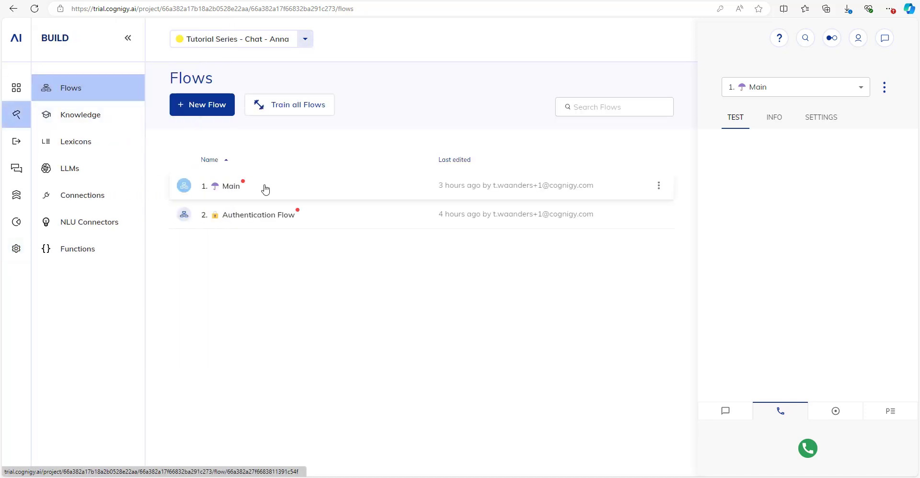
left_click(264, 188)
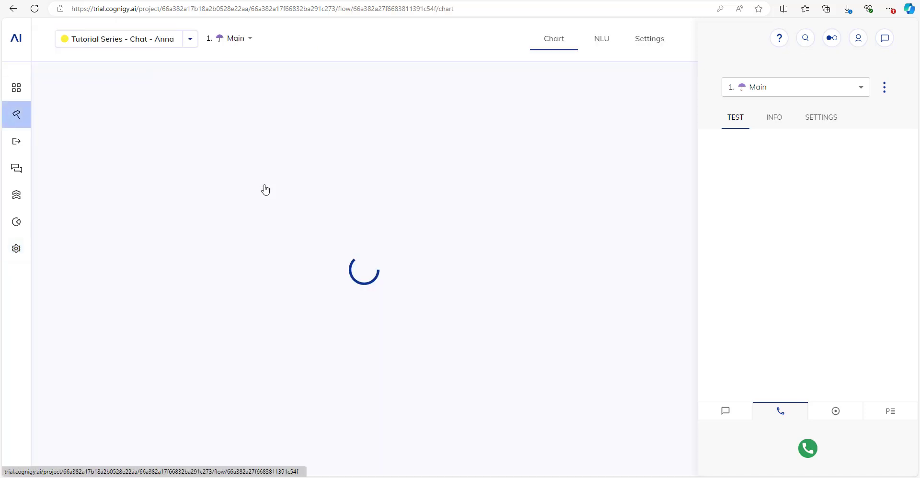
left_click(808, 449)
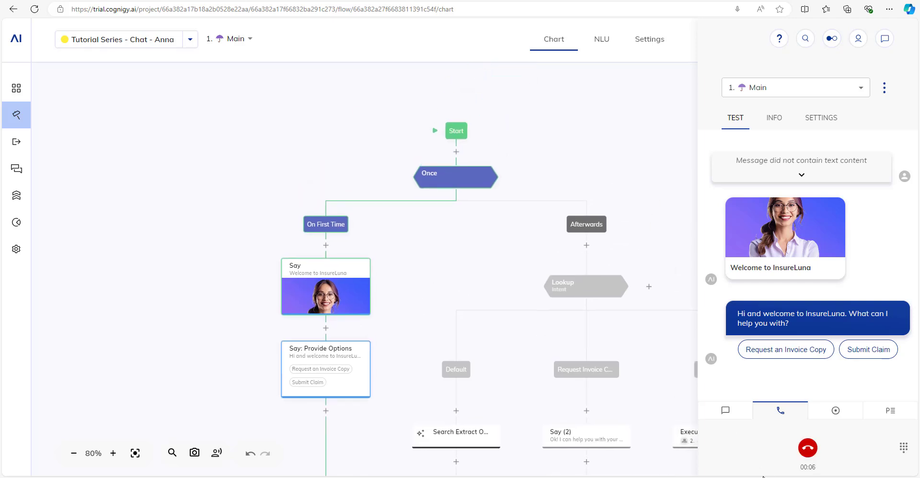
left_click(807, 449)
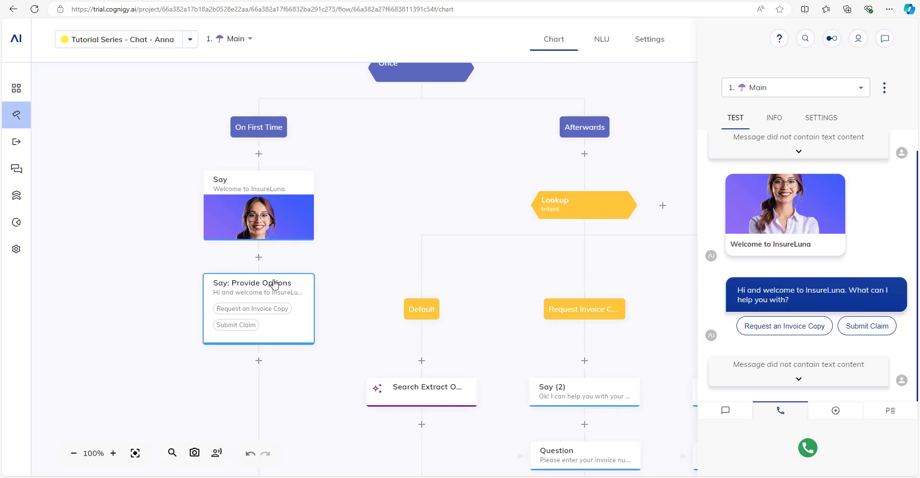
Inspect the Say: Provide Options node and the image Say node in the On First Time branch.
mouse_move(815, 220)
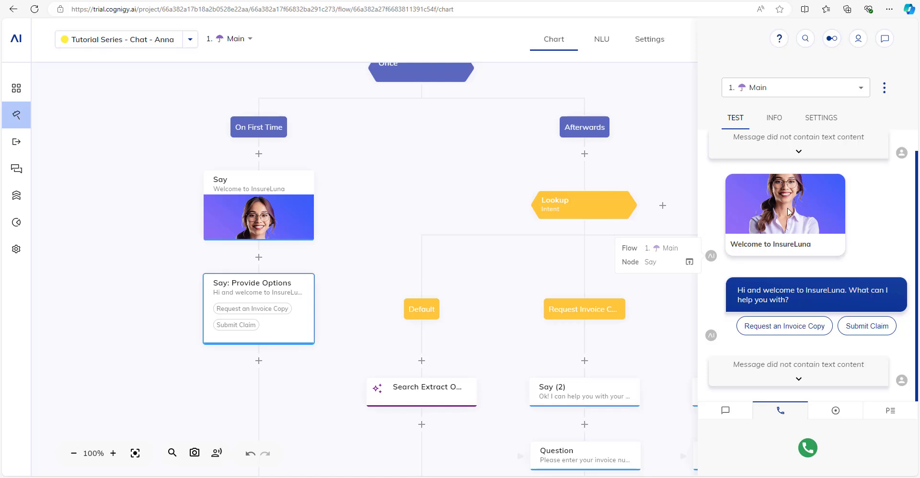
left_click(243, 284)
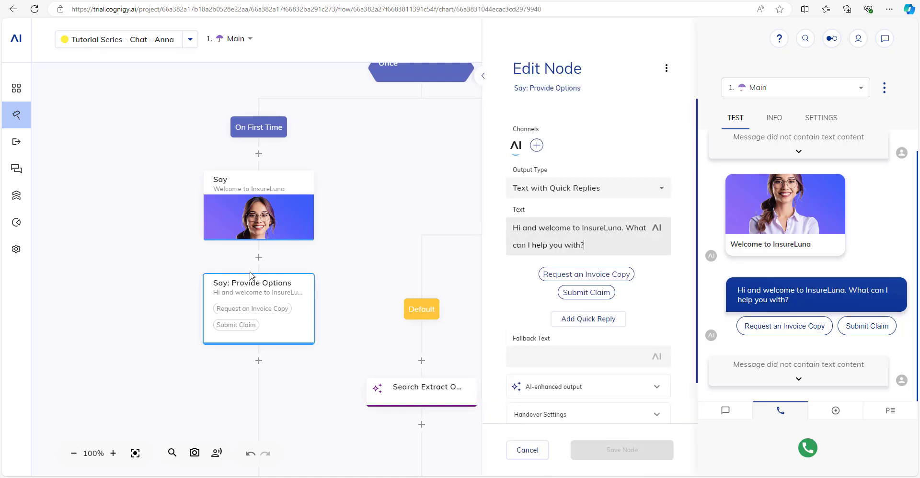
left_click(269, 201)
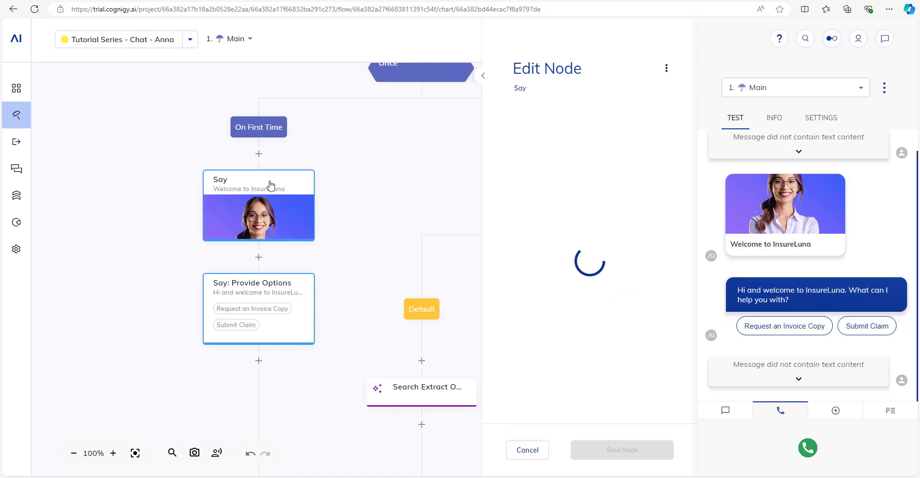
Copy the Say: Provide Options node's welcome text into its Fallback Text and save the node.
left_click(273, 287)
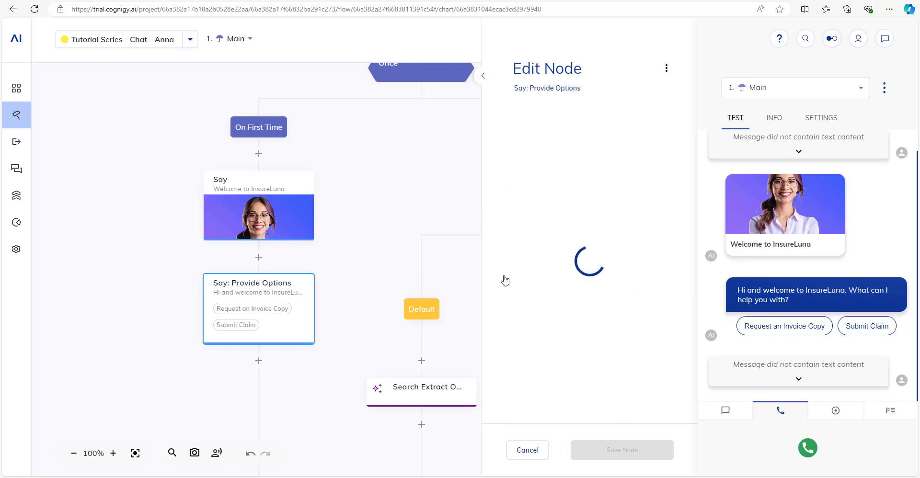
scroll(559, 279, "down", 1)
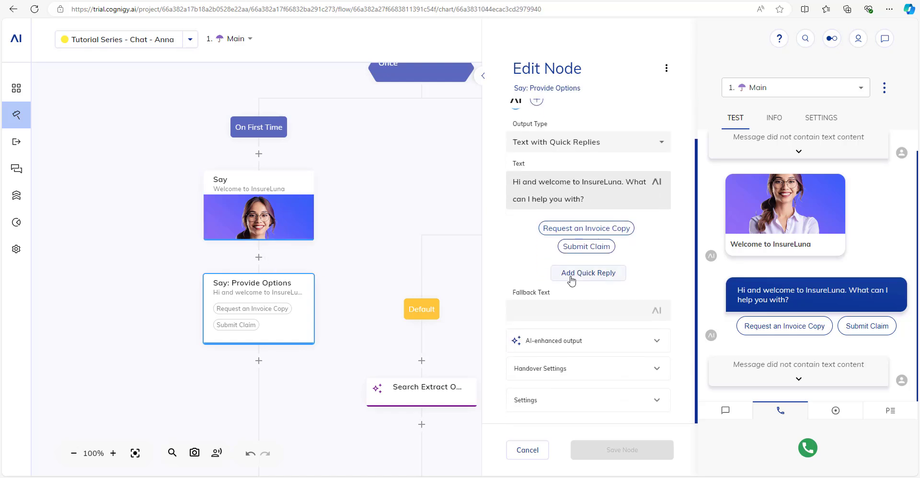
left_click(556, 308)
left_click_drag(598, 201, 512, 181)
key("ctrl+c")
left_click(544, 307)
key("ctrl+v")
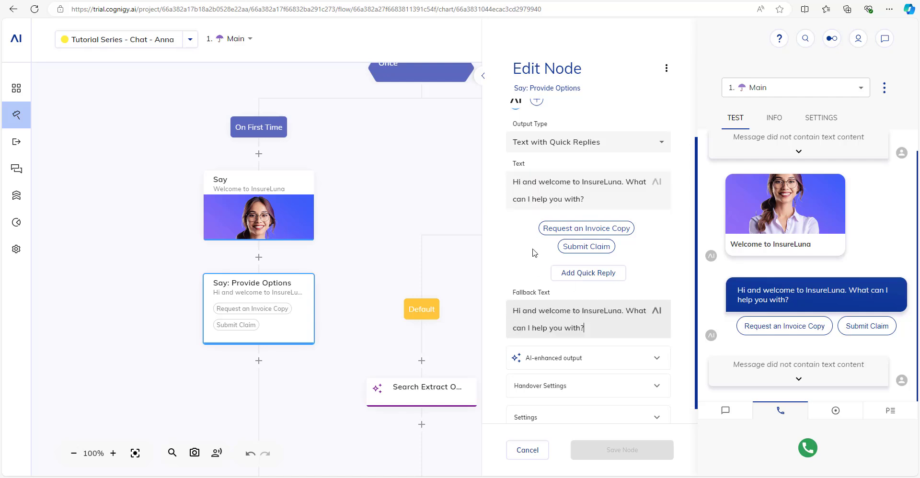
scroll(597, 345, "up", 1)
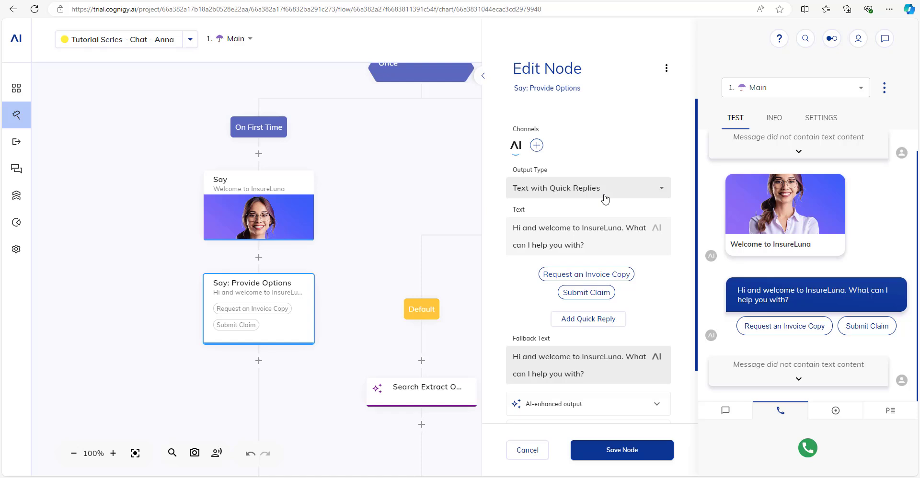
left_click_drag(620, 376, 522, 352)
triple_click(598, 376)
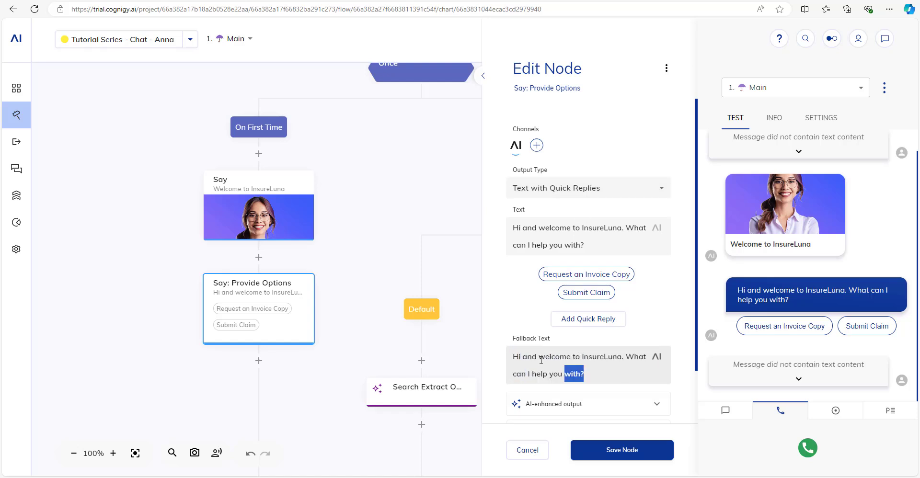
left_click(595, 378)
left_click(601, 451)
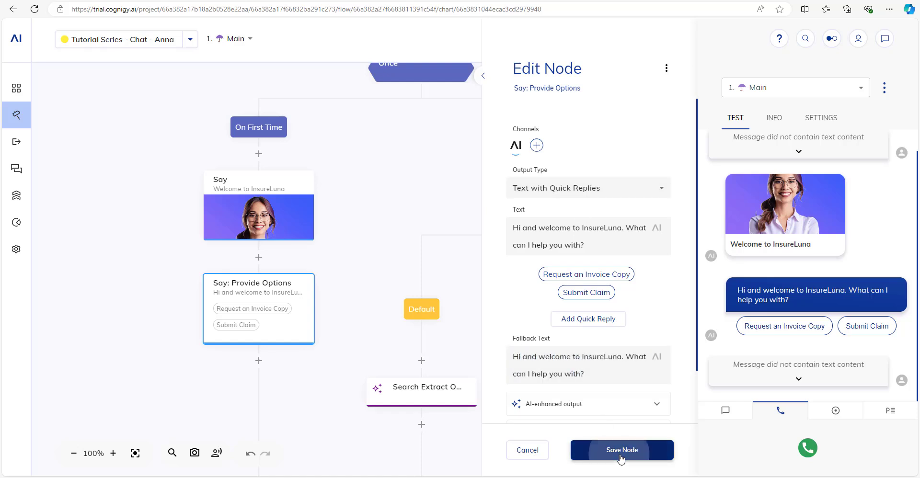
Run another voice test call, asking about child car seat coverage and an invoice copy, and hang up.
left_click(811, 450)
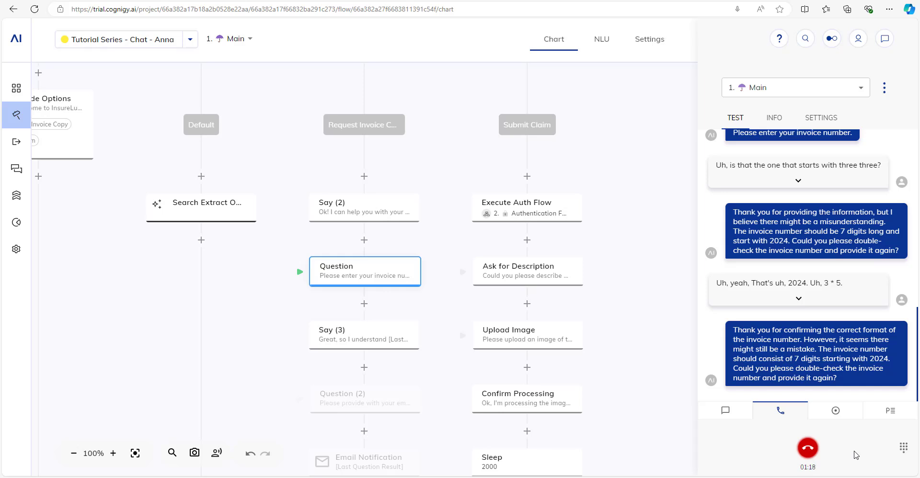
left_click(809, 450)
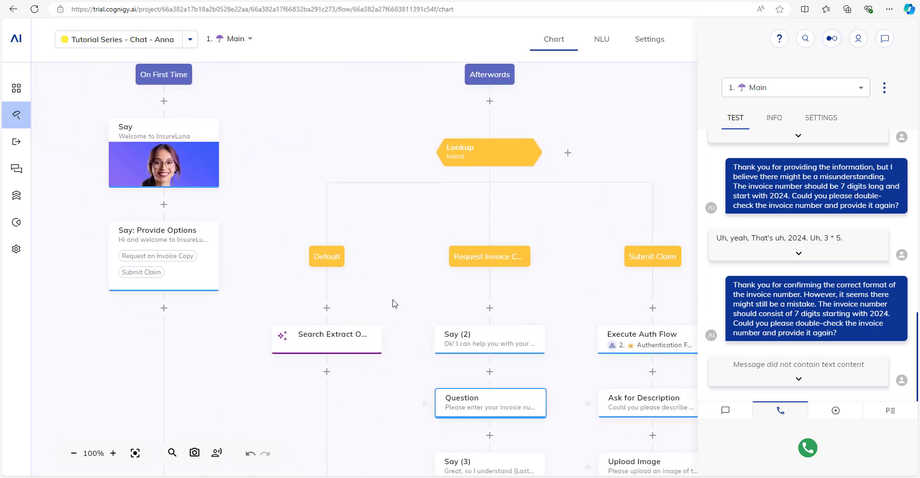
Review the test call transcript from the greeting to the invoice number exchange alongside the flow's intent branches.
scroll(806, 294, "up", 3)
scroll(806, 294, "up", 10)
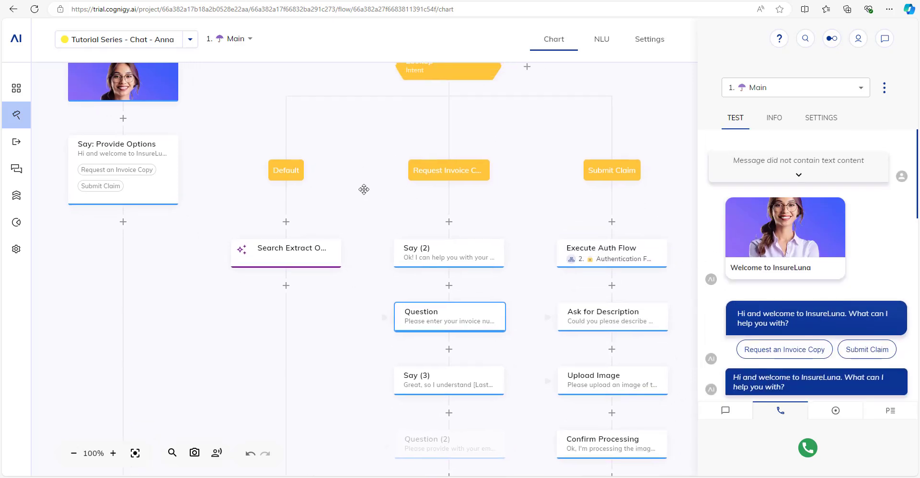
left_click_drag(478, 126, 390, 109)
left_click_drag(428, 212, 434, 124)
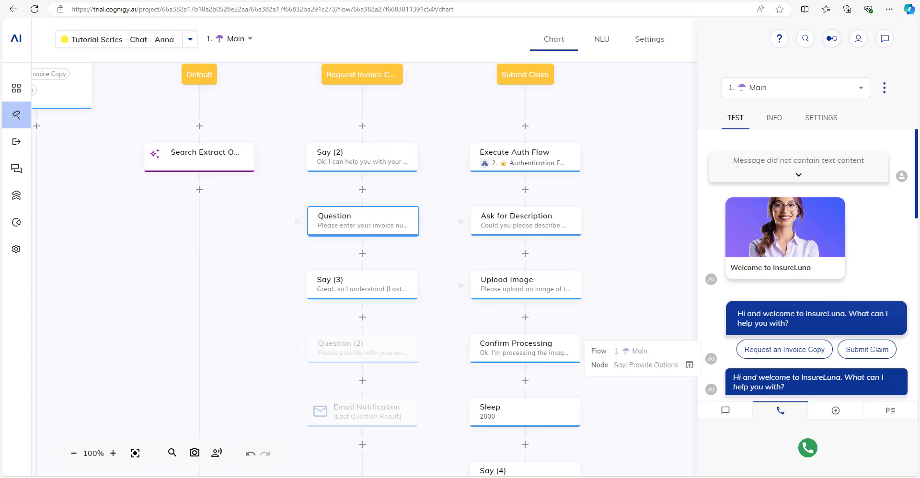
scroll(813, 218, "down", 6)
scroll(814, 219, "up", 2)
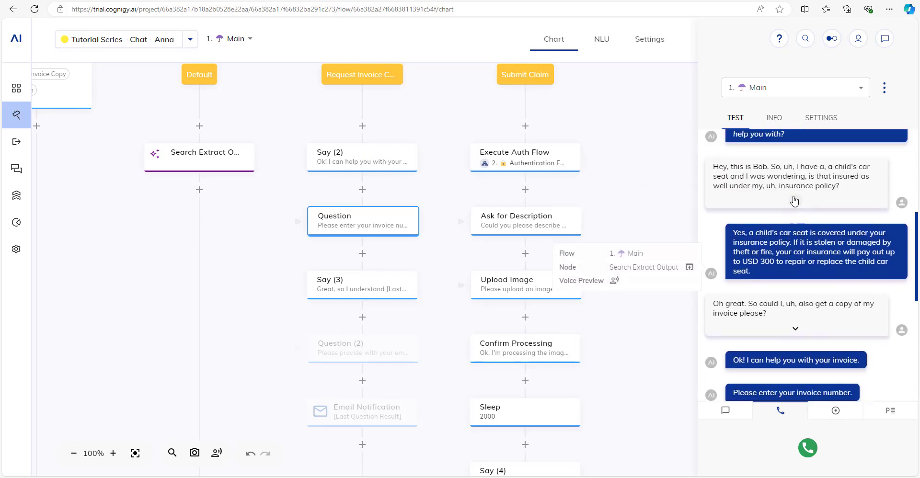
scroll(796, 201, "down", 2)
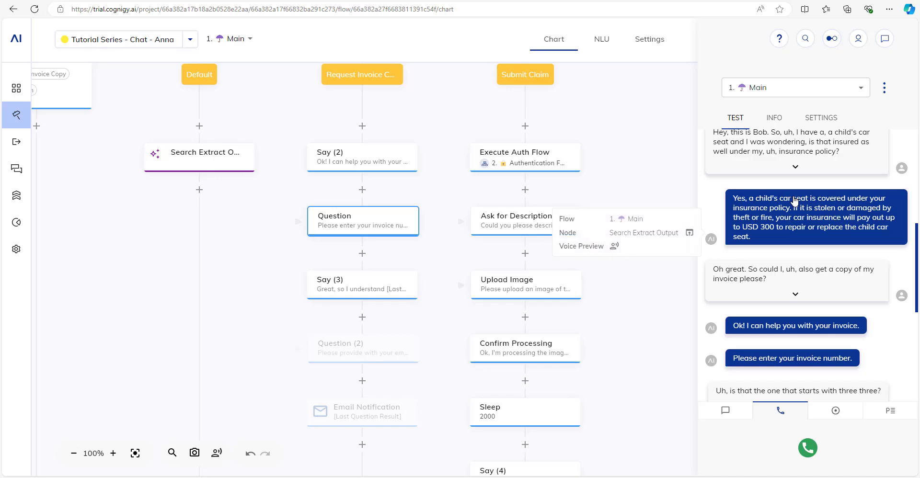
scroll(786, 211, "down", 3)
scroll(786, 211, "up", 1)
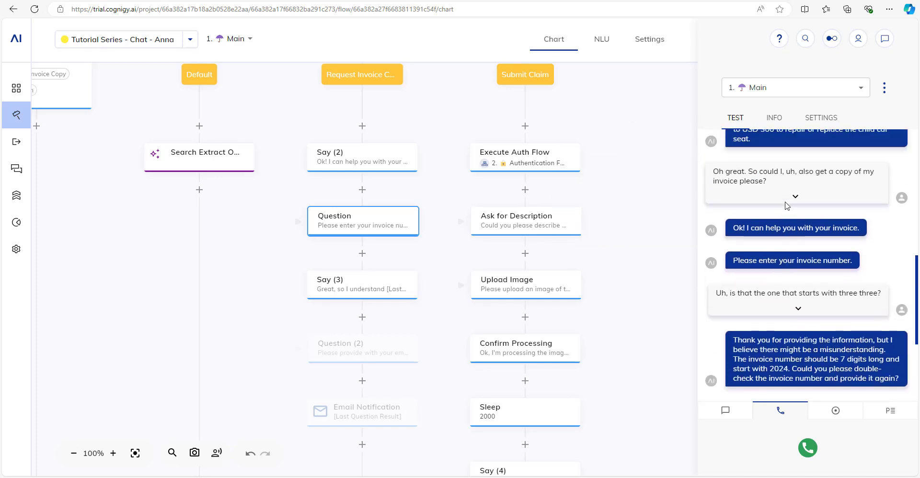
scroll(852, 205, "down", 1)
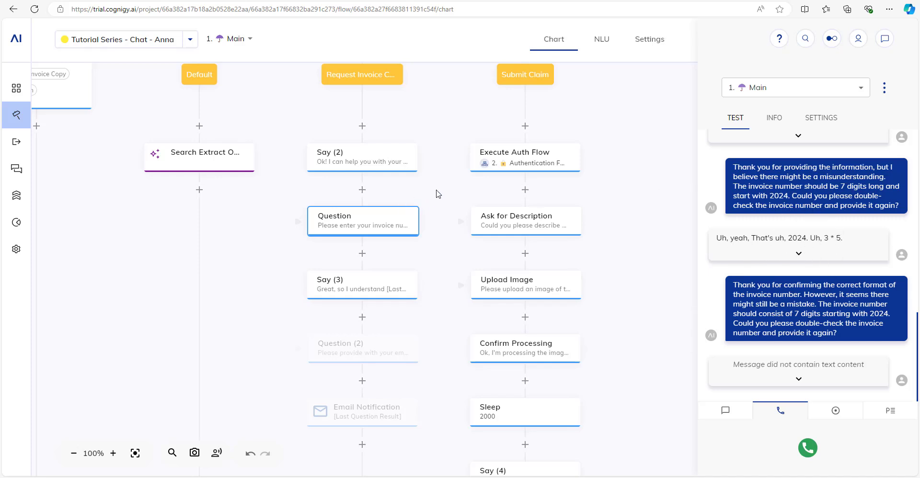
Inspect the text, quick replies and fallback text of the Say: Provide Options node, and close it without changes.
left_click_drag(438, 189, 442, 255)
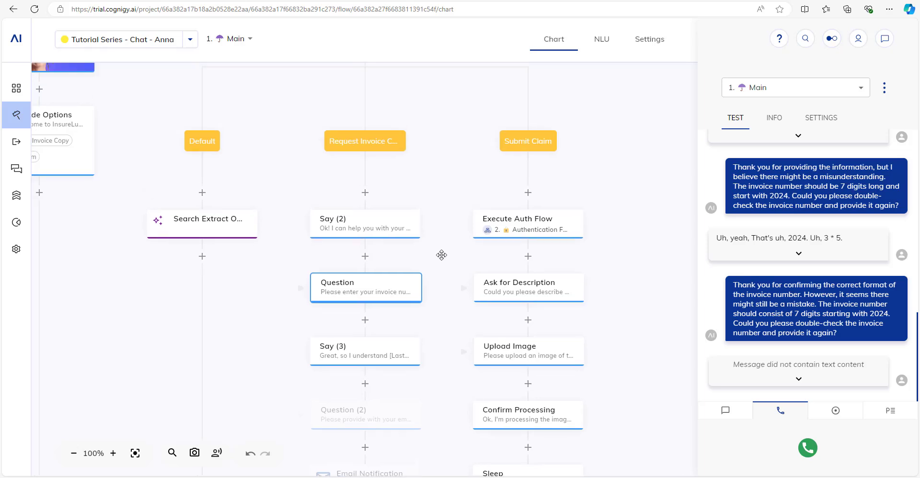
scroll(442, 255, "down", 1)
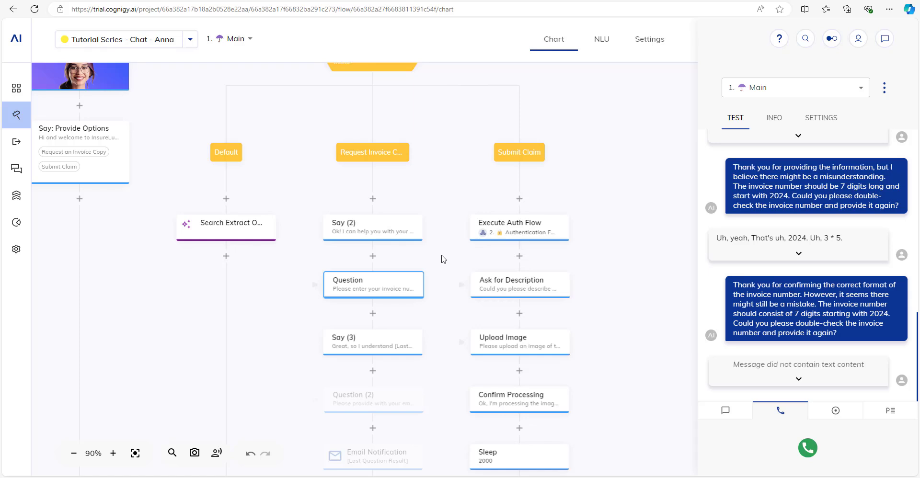
left_click_drag(442, 256, 501, 344)
left_click_drag(498, 229, 521, 302)
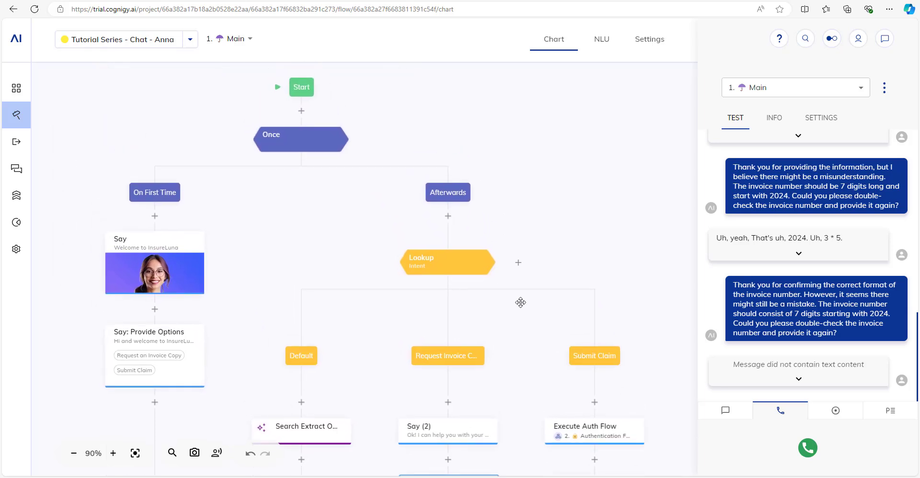
left_click(198, 347)
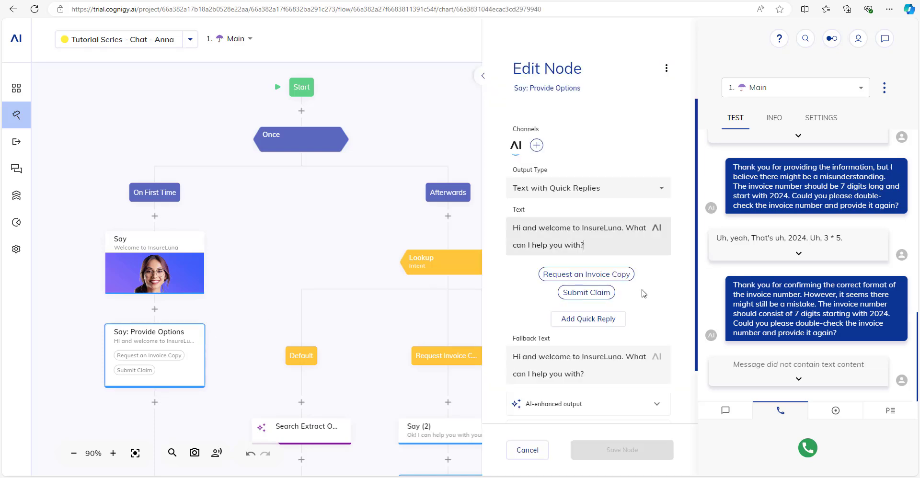
scroll(588, 363, "down", 1)
left_click_drag(609, 327, 578, 328)
left_click(527, 450)
scroll(345, 243, "down", 1)
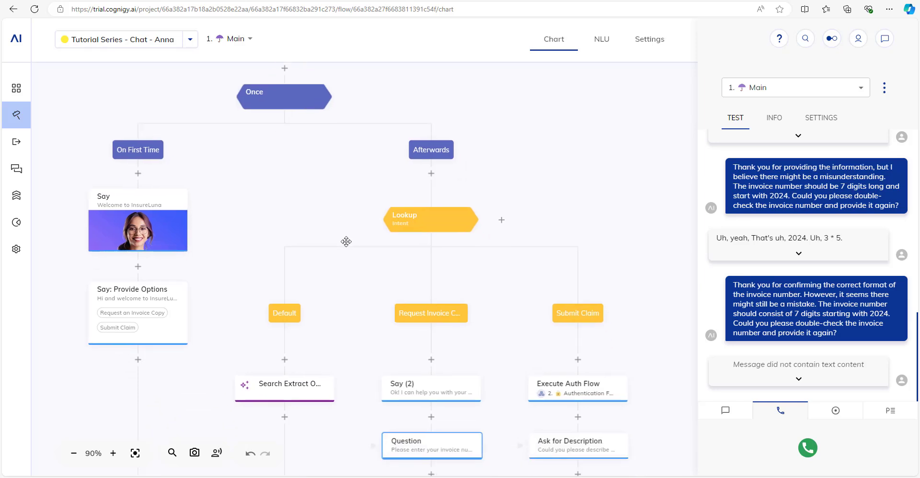
mouse_move(541, 264)
left_mouse_down()
mouse_move(564, 147)
mouse_move(500, 204)
mouse_move(540, 275)
mouse_move(555, 260)
left_mouse_up()
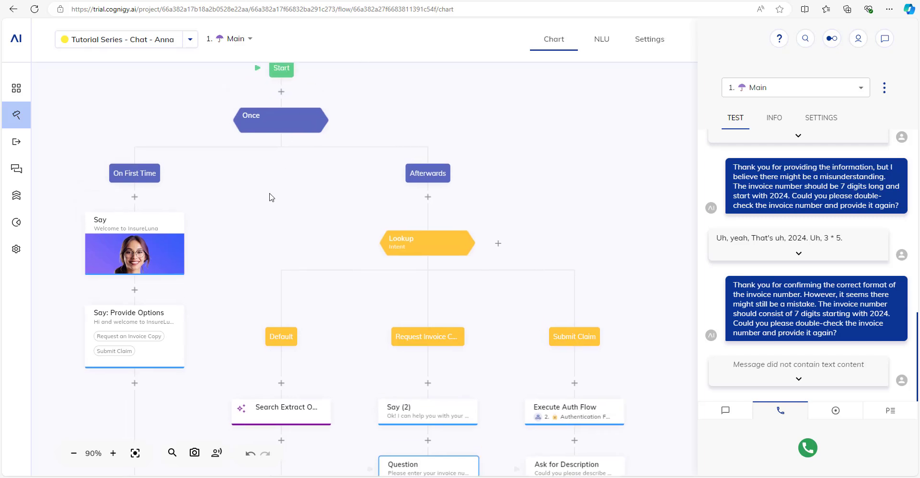
scroll(269, 194, "down", 1)
left_click_drag(268, 199, 283, 223)
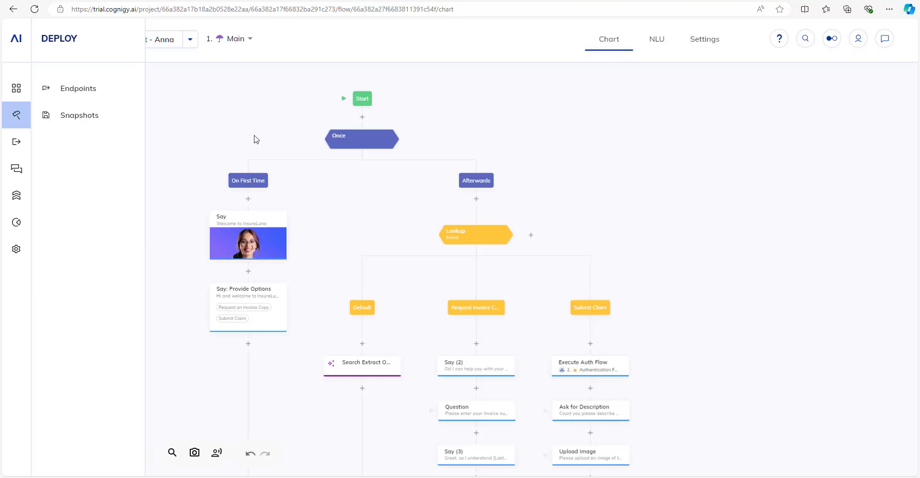
left_click_drag(254, 139, 286, 149)
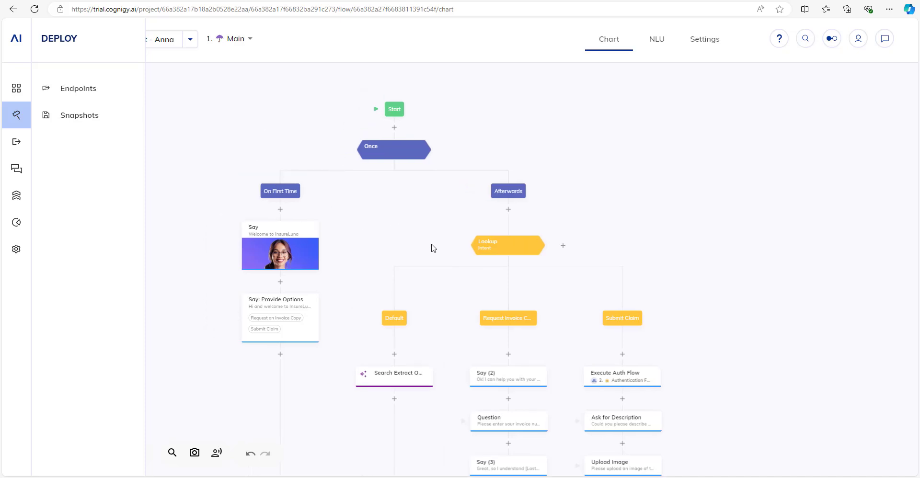
scroll(434, 241, "up", 1)
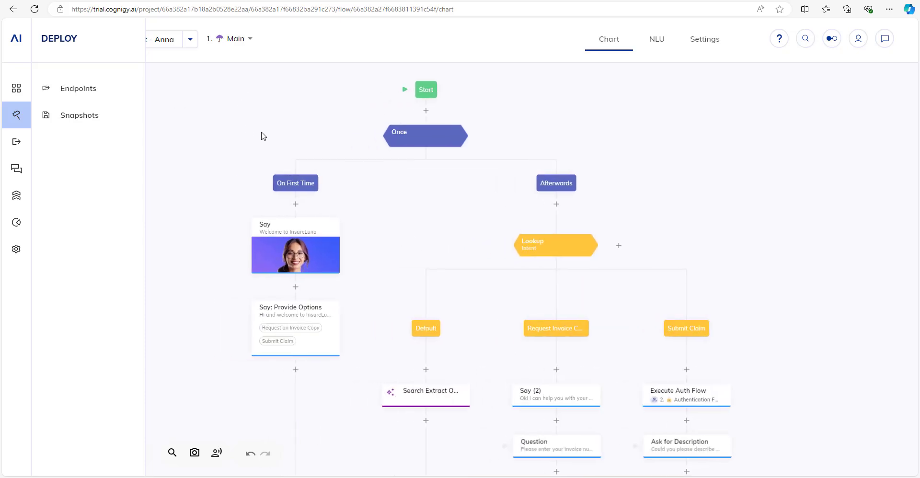
scroll(431, 243, "down", 1)
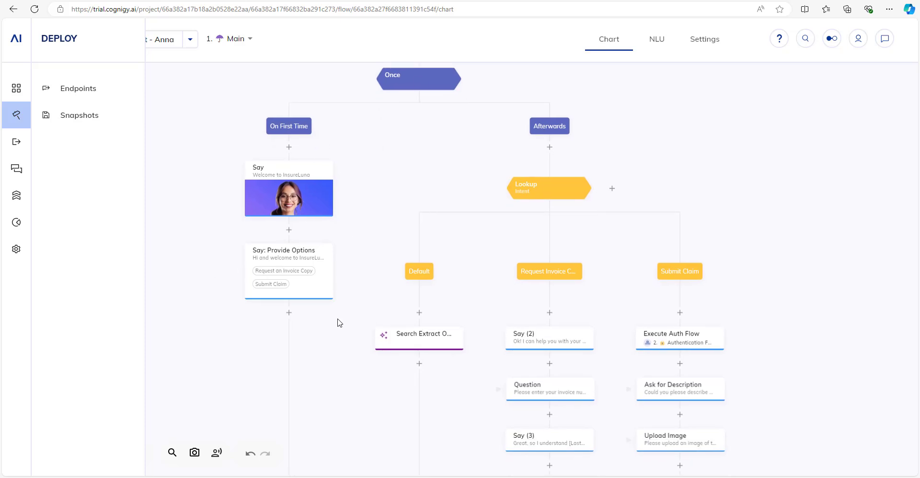
Add a Voice Gateway (VG) channel to the Say: Provide Options node and widen its editor.
left_click(294, 254)
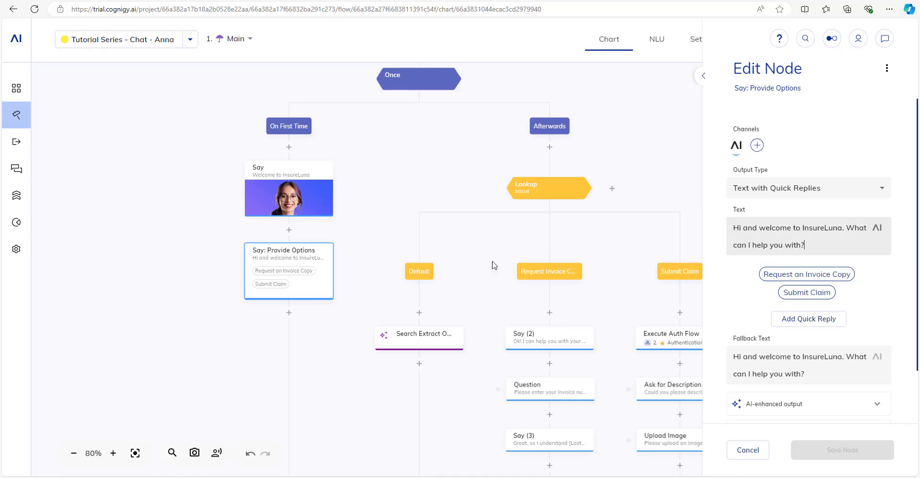
scroll(819, 369, "down", 1)
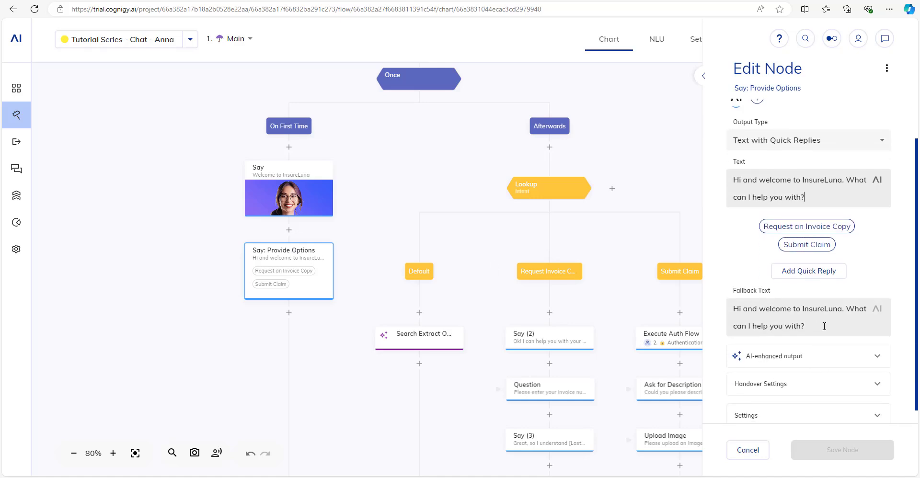
scroll(824, 329, "up", 1)
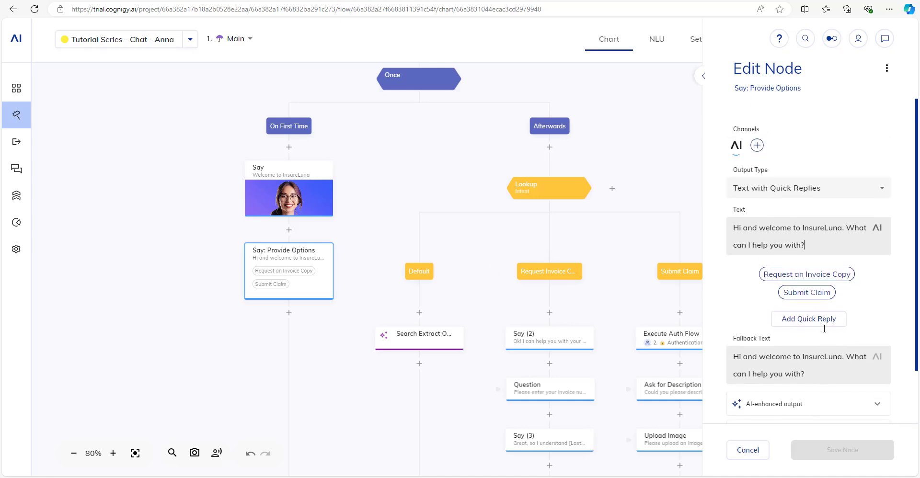
left_click(759, 146)
left_click(780, 182)
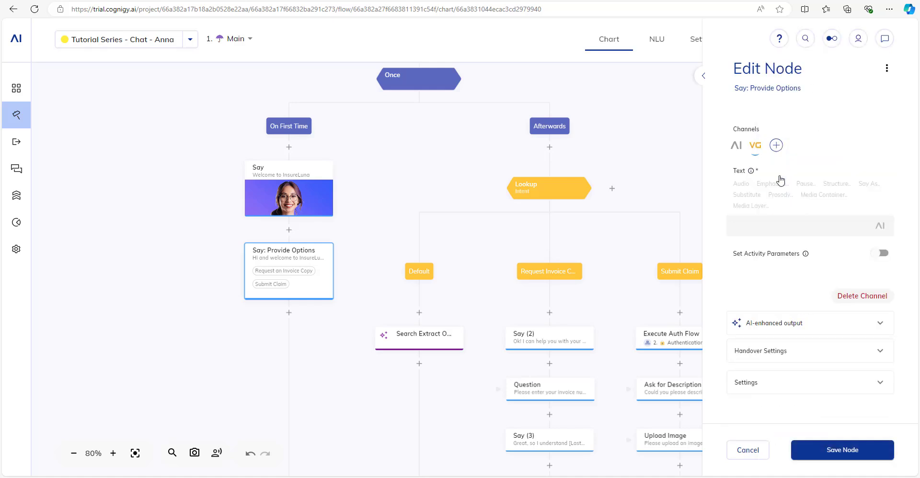
left_click(704, 75)
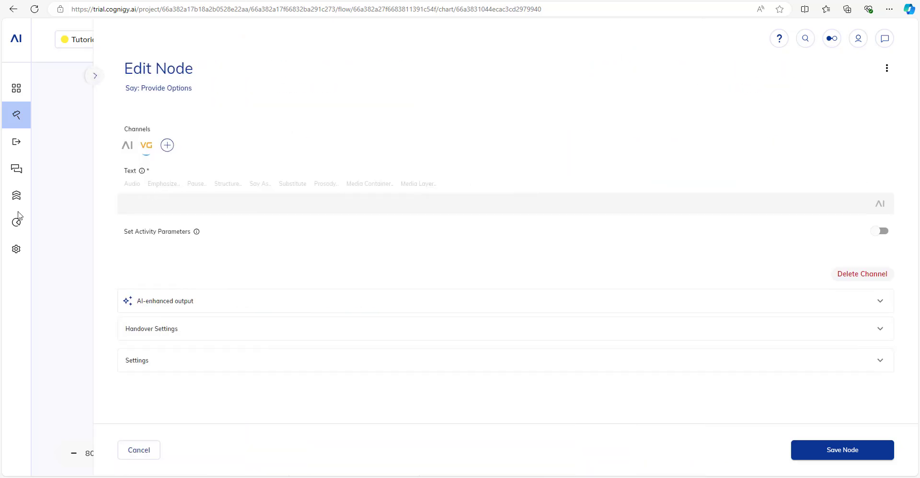
left_click(190, 206)
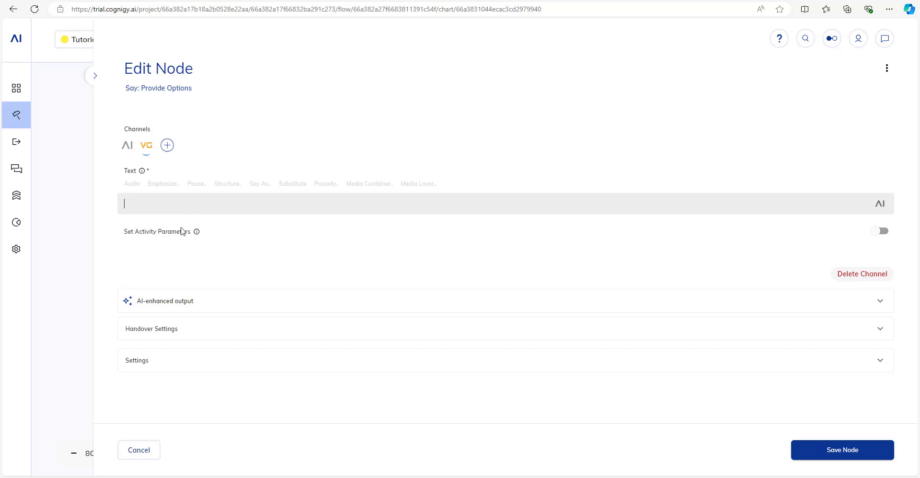
Enable Set Activity Parameters for the VG channel and set the recognizer's STT vendor to Deepgram and language to English.
mouse_move(197, 232)
left_click(881, 231)
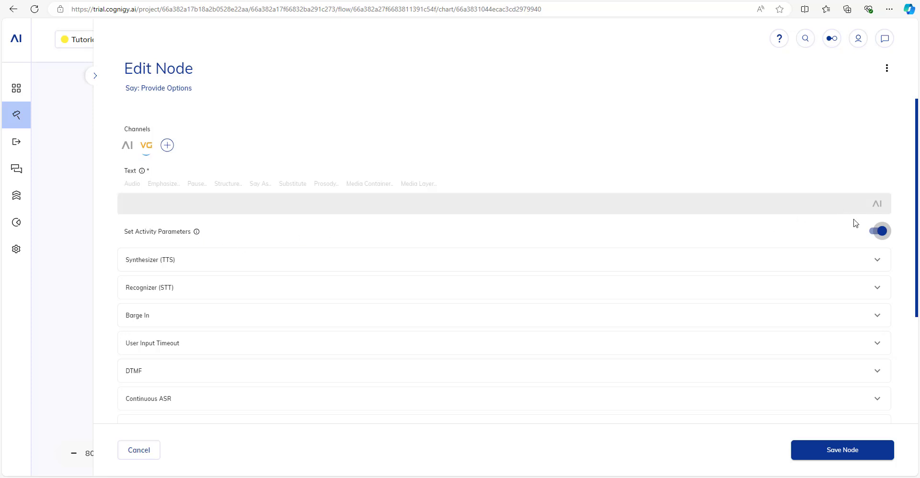
left_click(249, 290)
scroll(242, 273, "down", 2)
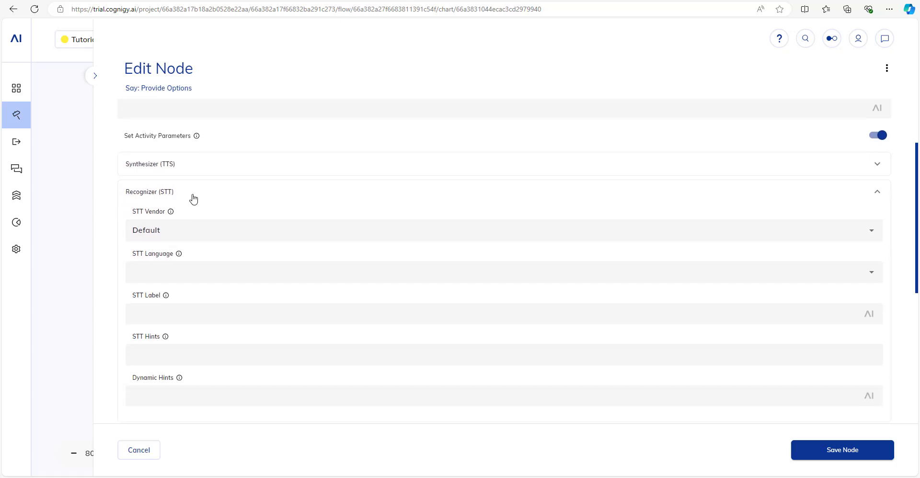
left_click(163, 230)
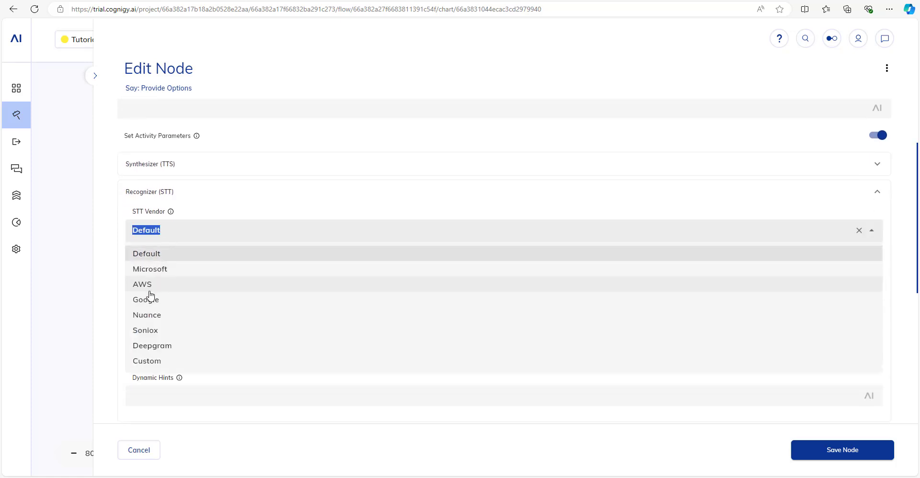
left_click(163, 346)
left_click(186, 277)
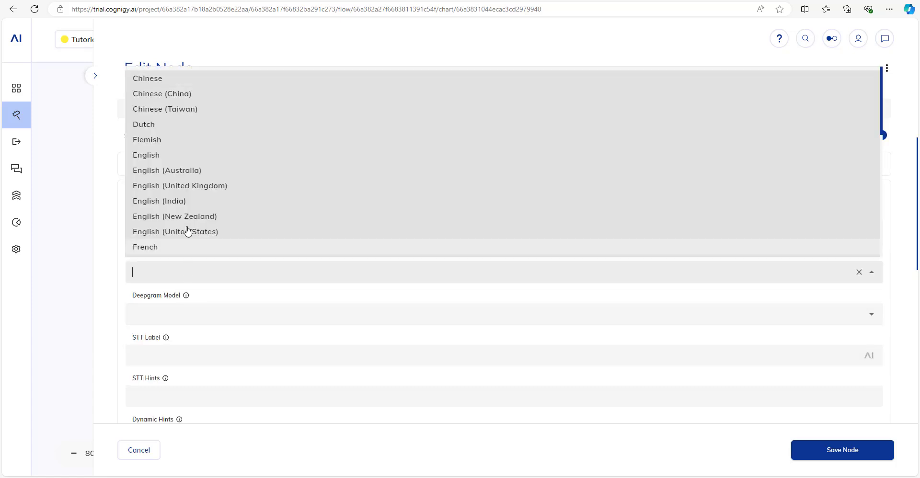
left_click(194, 158)
Browse the available Deepgram models for the recognizer without choosing one.
scroll(178, 331, "down", 1)
left_click(180, 268)
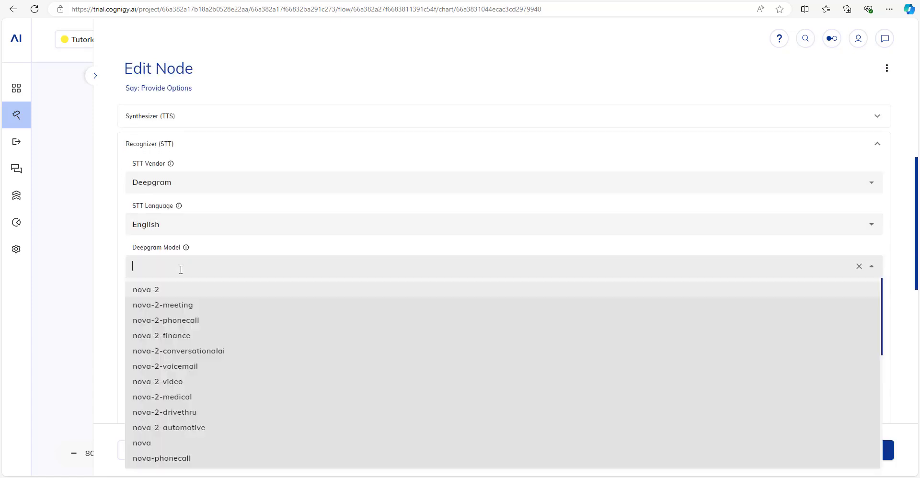
scroll(218, 419, "down", 3)
scroll(174, 309, "up", 2)
scroll(174, 310, "up", 1)
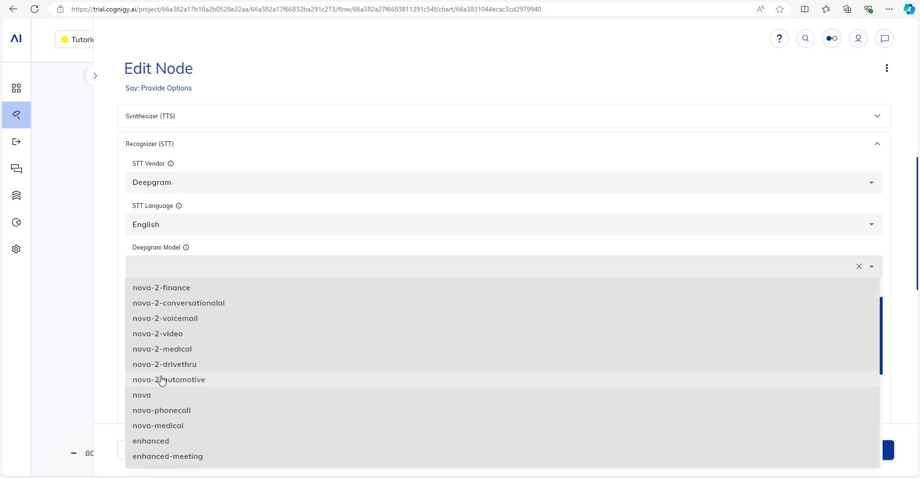
scroll(158, 341, "down", 3)
scroll(144, 345, "up", 3)
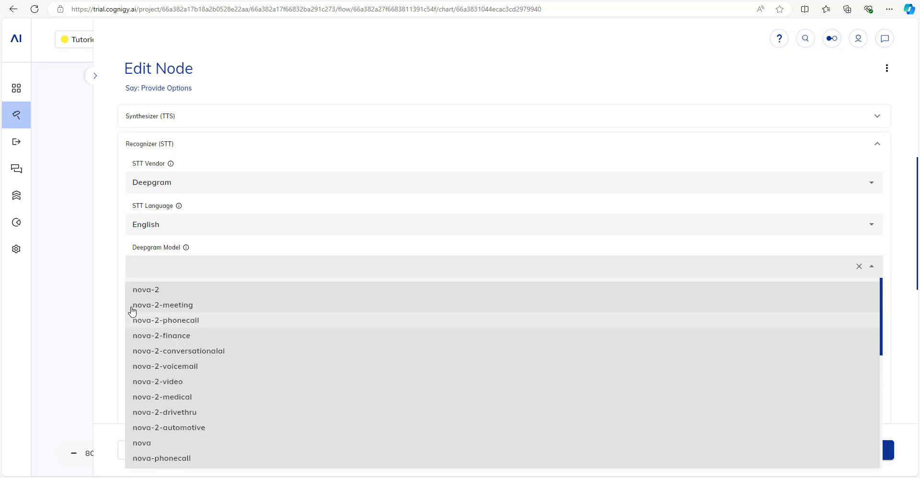
left_click(122, 282)
Review the remaining Recognizer (STT) settings of the VG channel and narrow the node editor back to its normal width.
scroll(123, 283, "down", 1)
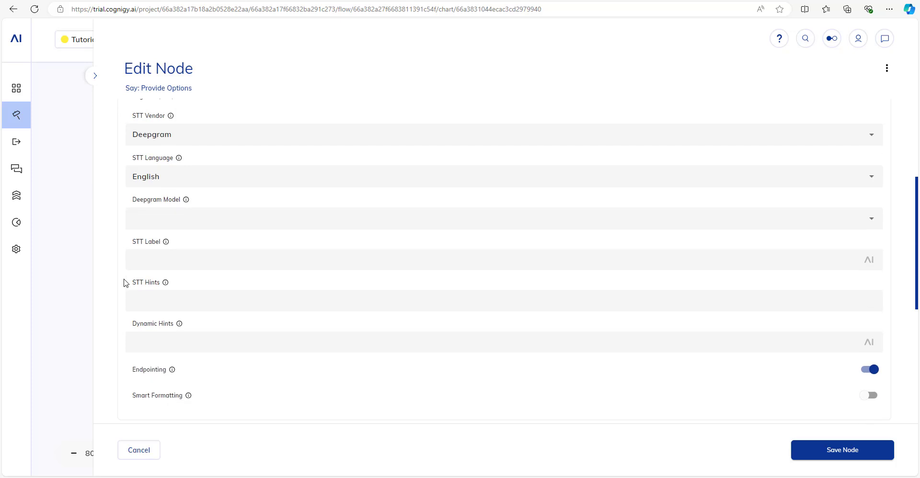
scroll(124, 283, "up", 2)
scroll(124, 283, "up", 3)
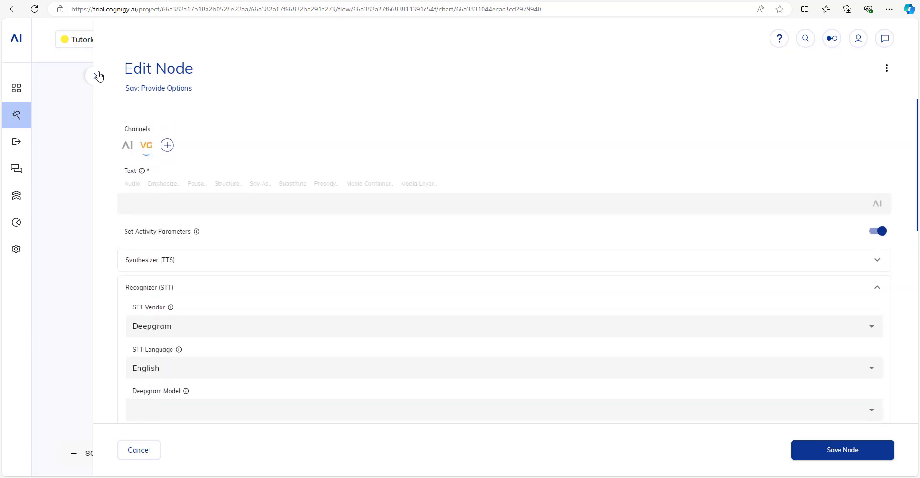
left_click(95, 75)
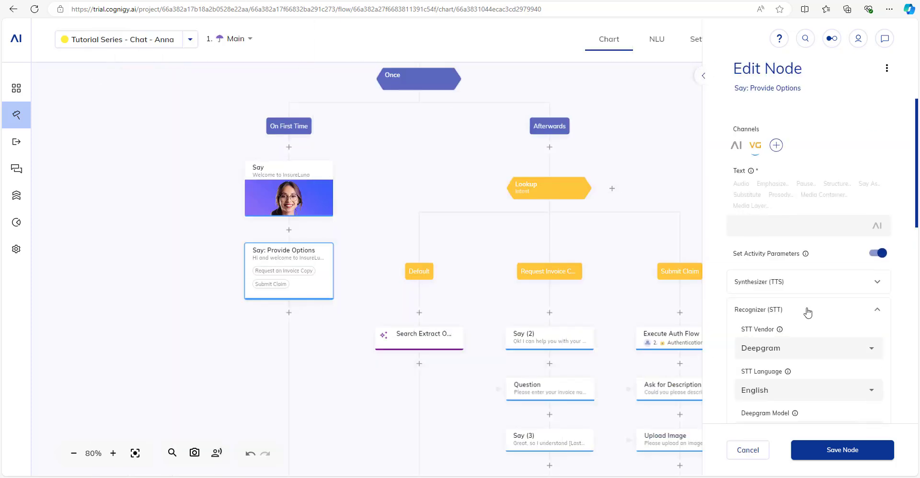
scroll(809, 312, "down", 1)
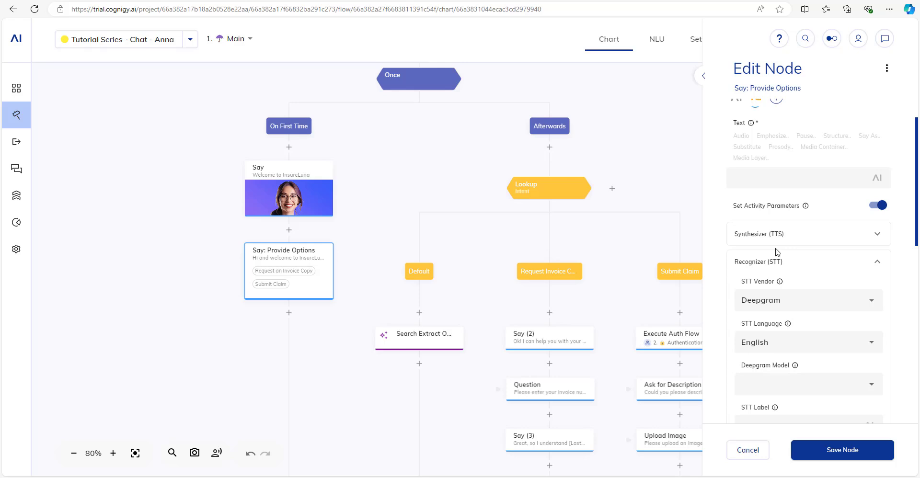
scroll(778, 253, "down", 2)
scroll(784, 274, "up", 2)
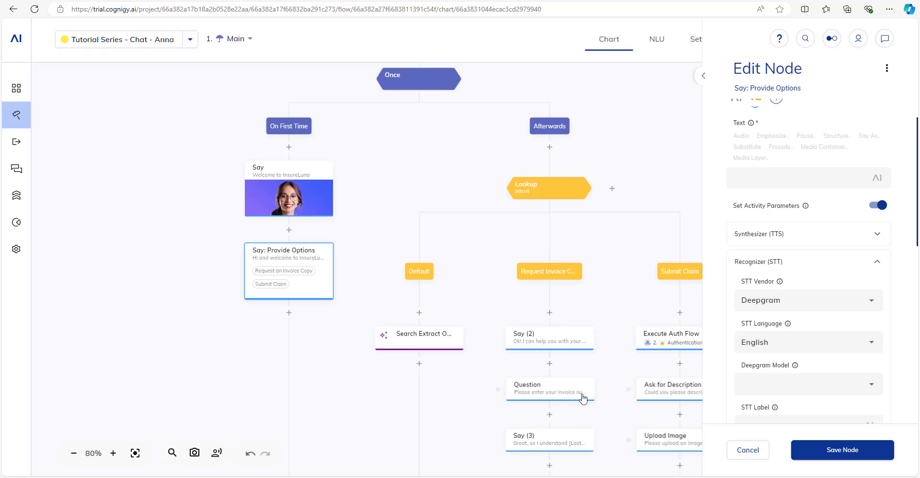
scroll(856, 234, "up", 1)
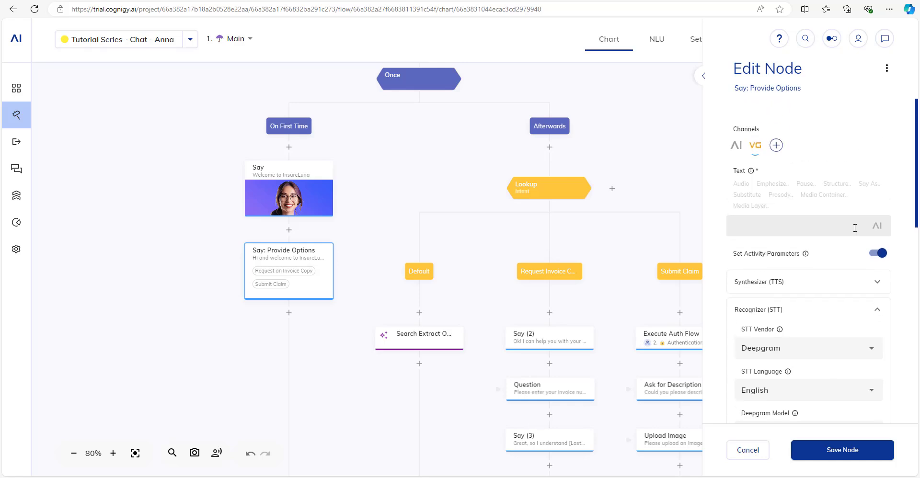
Disable the activity parameters, delete the VG channel from the Say: Provide Options node and close the node without saving.
left_click(883, 254)
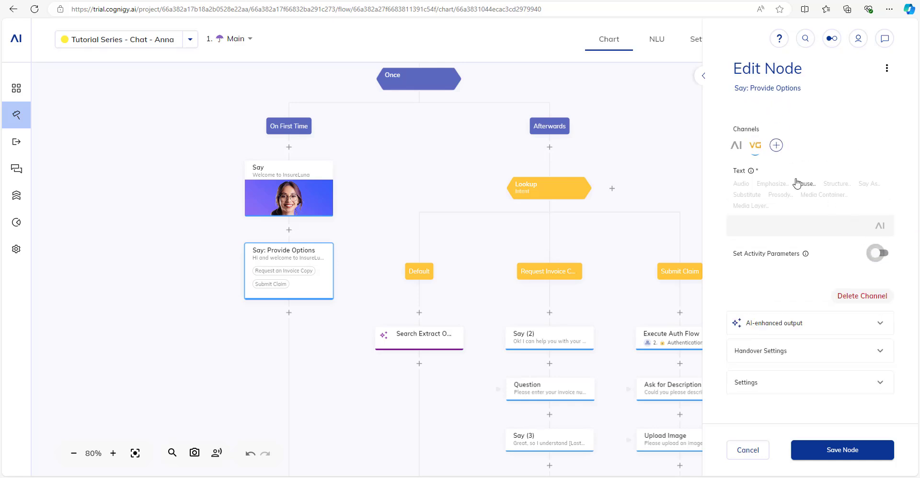
left_click(857, 296)
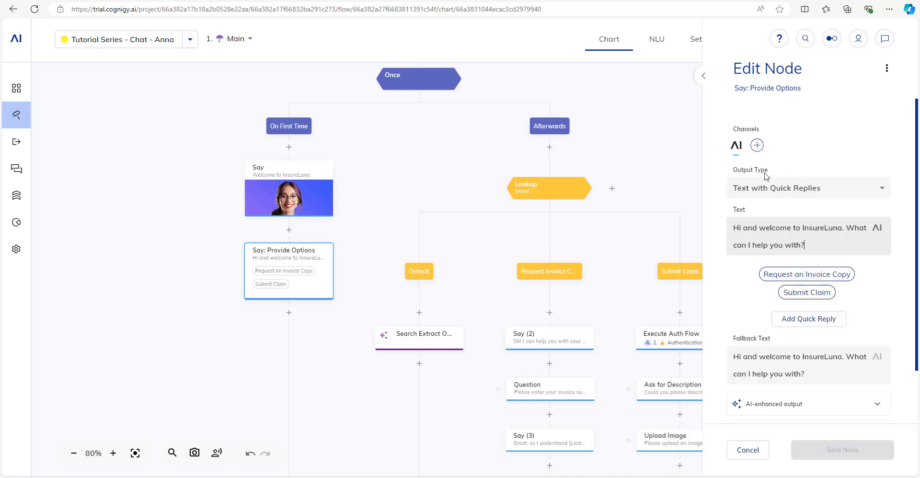
left_click(748, 456)
Insert a Voice Gateway Set Session Config node at the start of the On First Time branch, above the image Say node.
left_click_drag(409, 189, 353, 241)
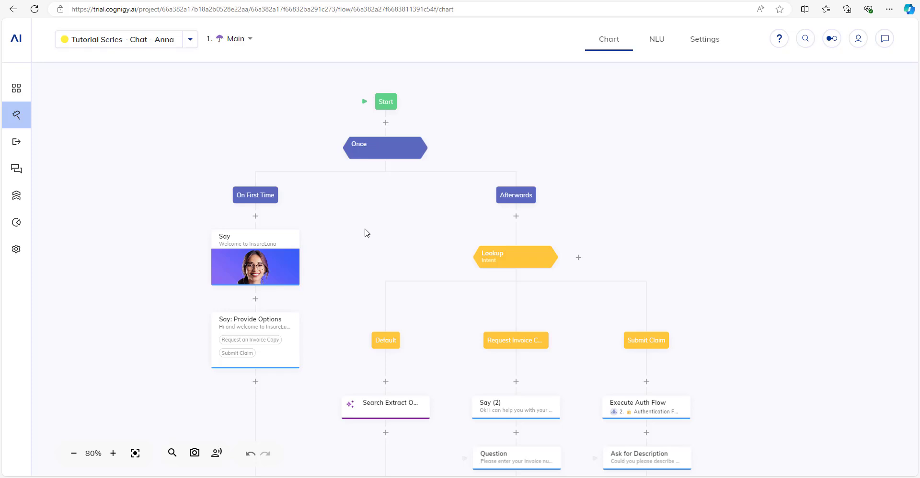
left_click(256, 217)
left_click(448, 223)
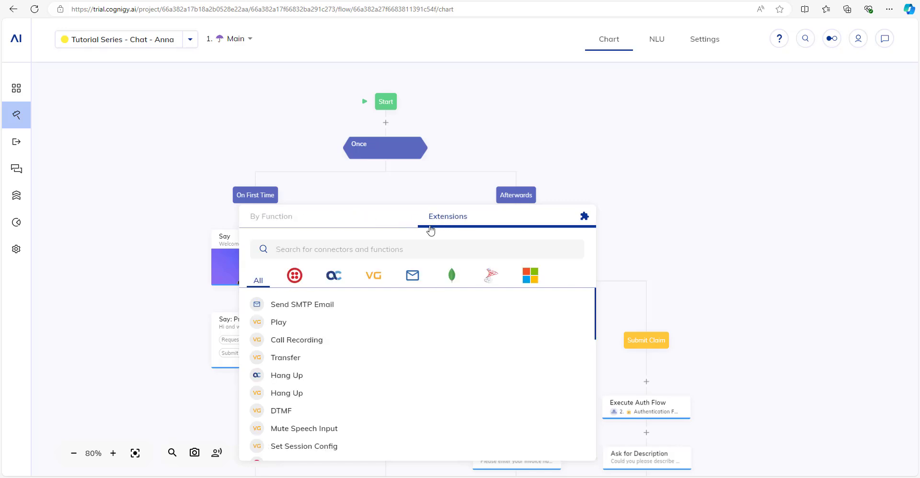
left_click(382, 281)
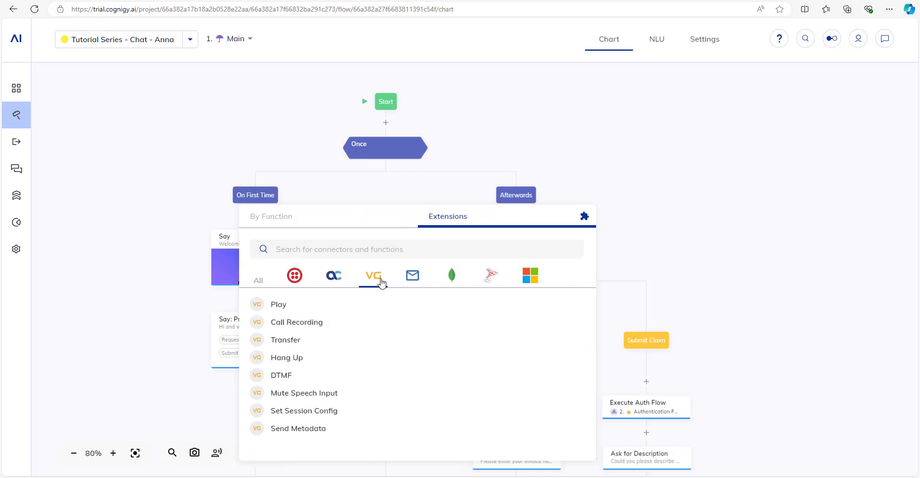
left_click(387, 415)
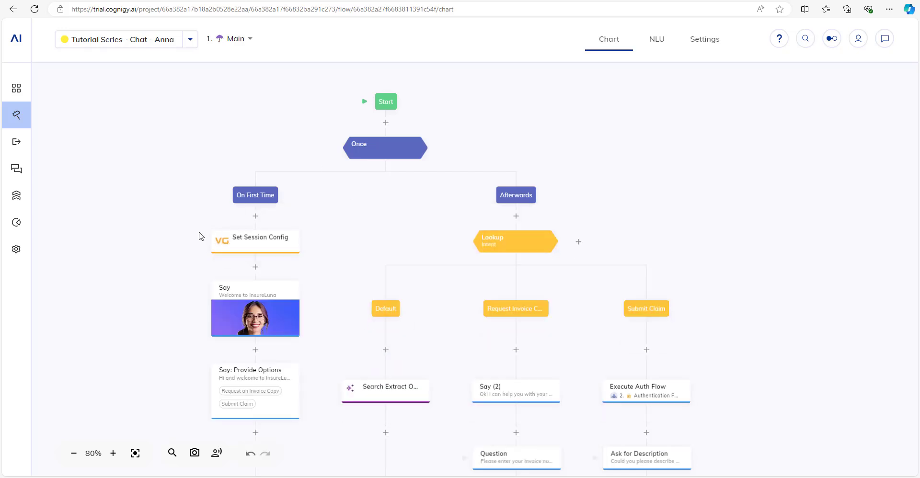
Set the recognizer's STT vendor to Microsoft in the Set Session Config node.
left_click_drag(200, 233, 198, 205)
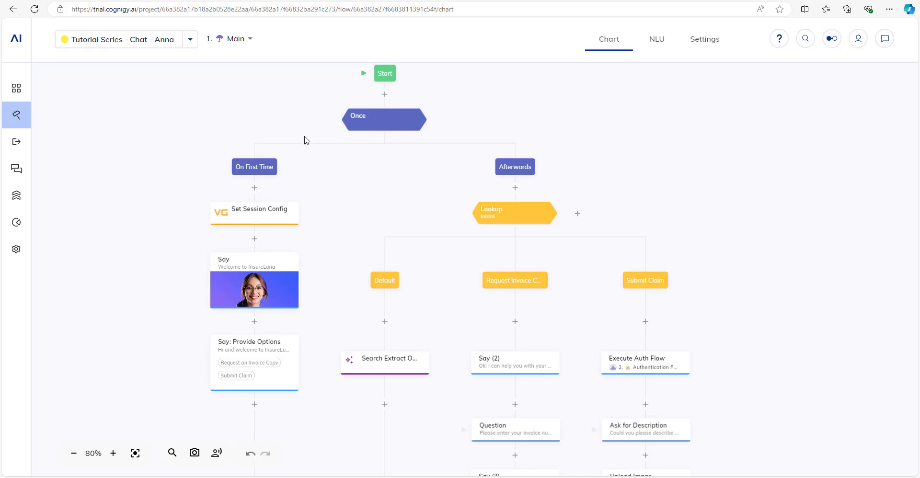
scroll(255, 191, "down", 1)
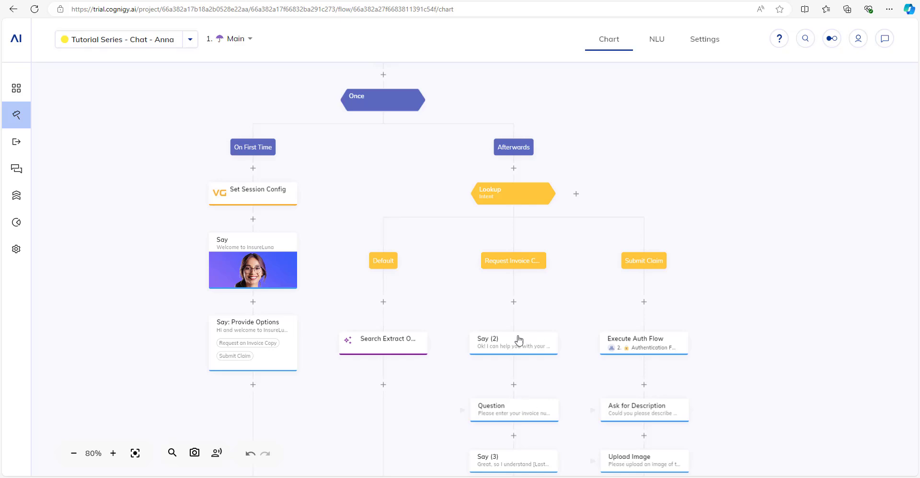
left_click_drag(363, 173, 356, 185)
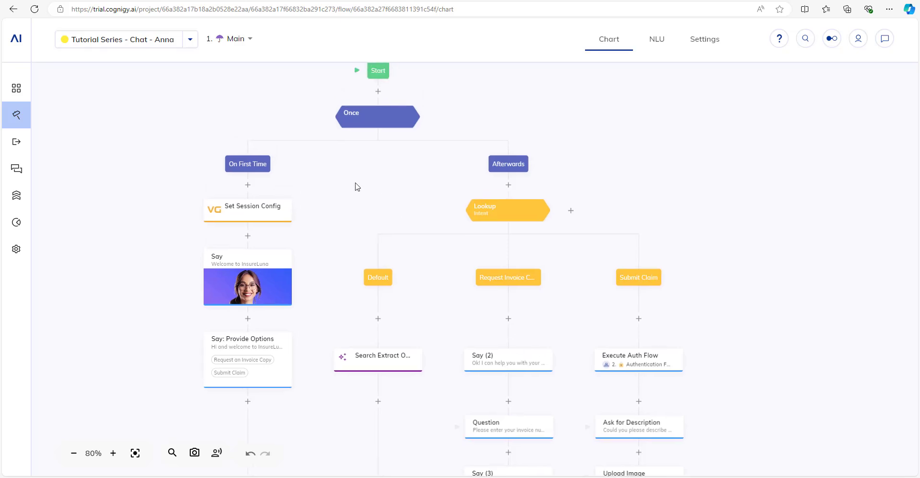
left_click(258, 214)
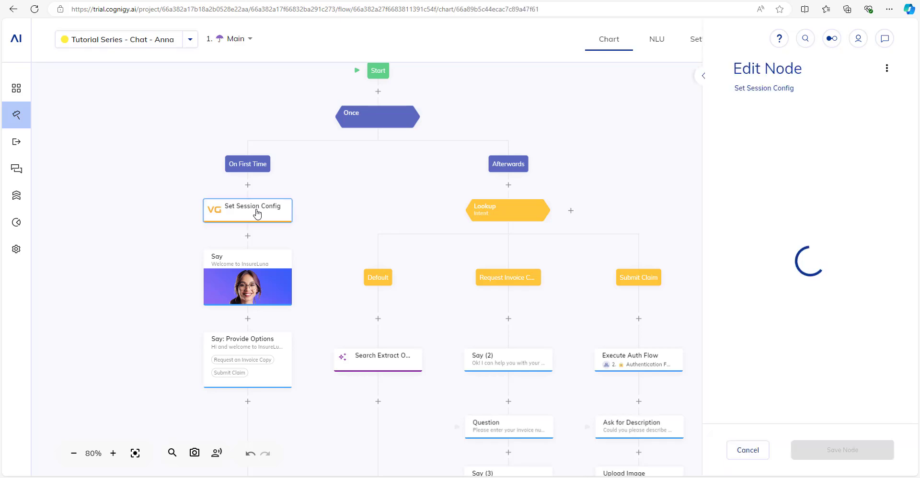
left_click(799, 173)
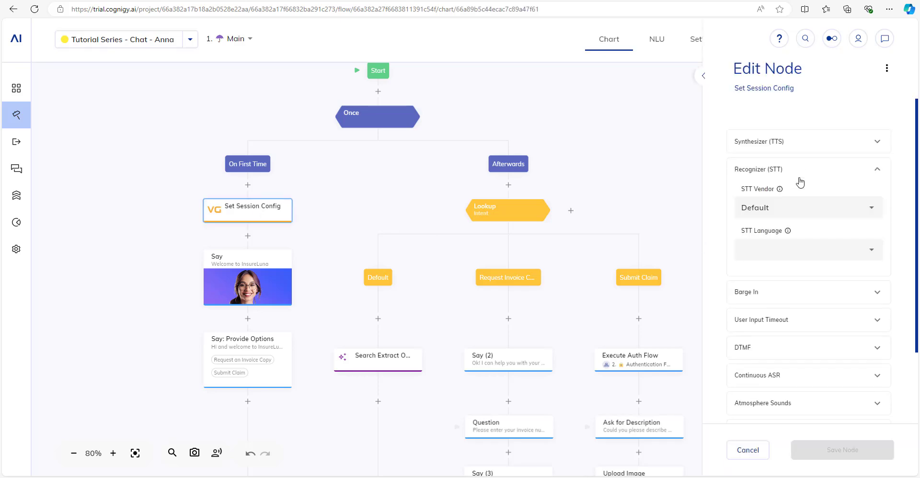
left_click(788, 208)
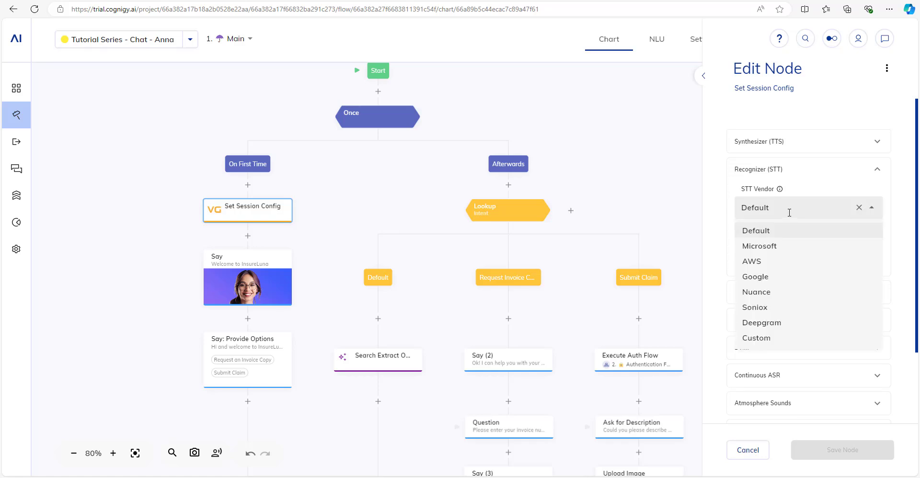
left_click(777, 246)
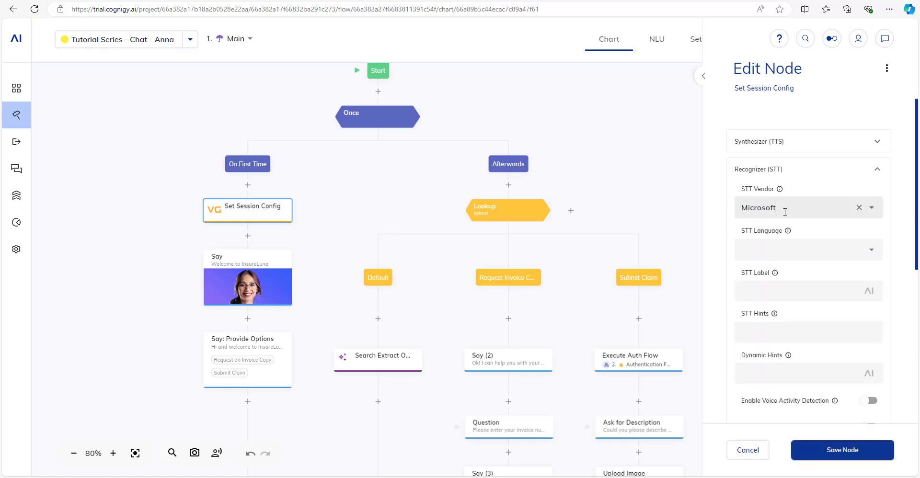
Choose English (United States) as the STT language for the Microsoft recognizer.
left_click(794, 248)
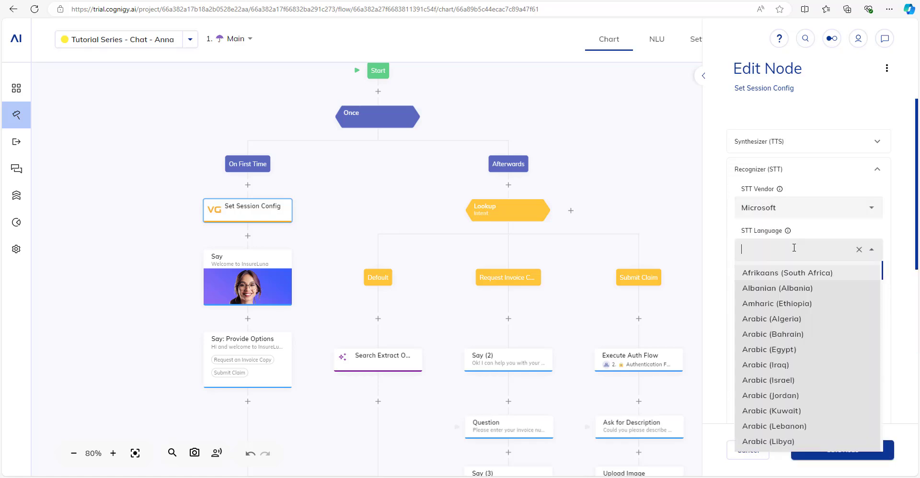
type("eng")
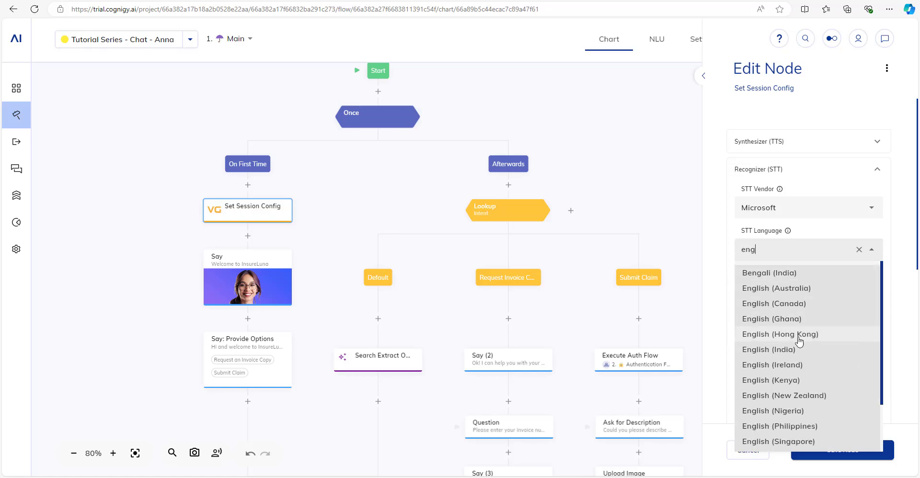
scroll(800, 341, "down", 1)
scroll(800, 341, "down", 1)
left_click(788, 439)
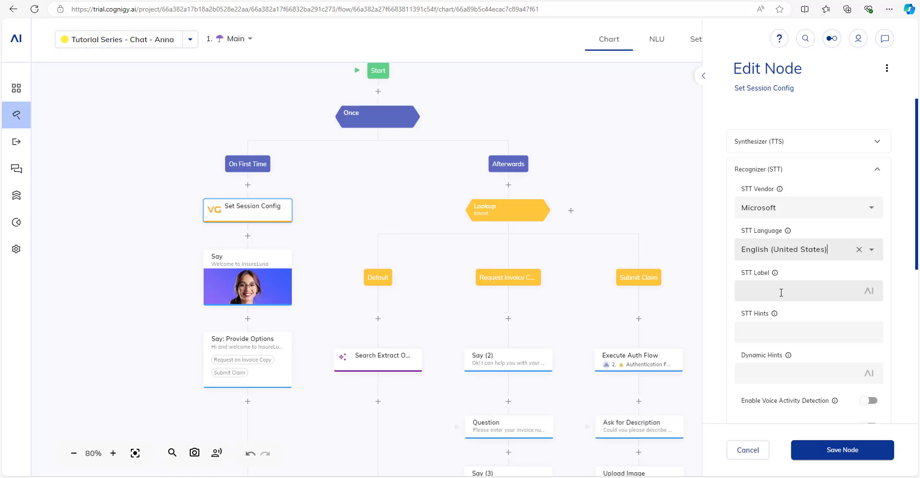
Read the explanations of the hint settings and enter a sample first name and "adf" as two STT hints.
scroll(781, 293, "down", 1)
scroll(790, 251, "down", 1)
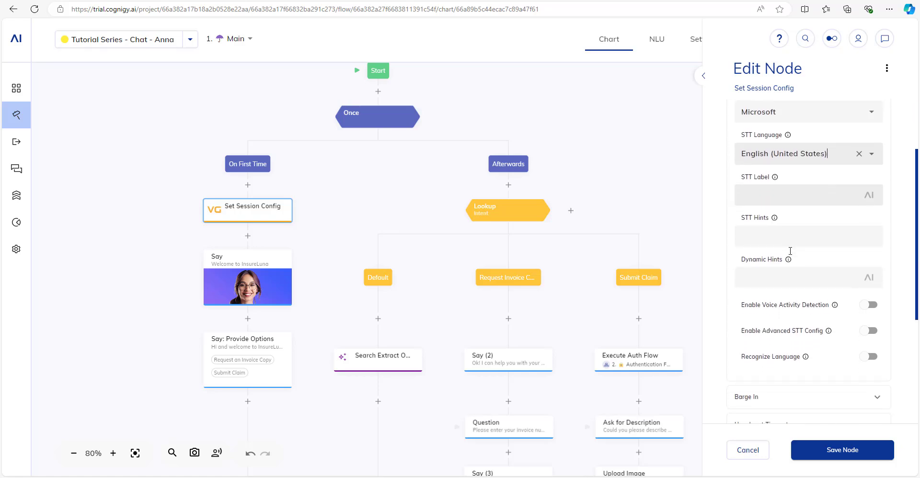
mouse_move(775, 219)
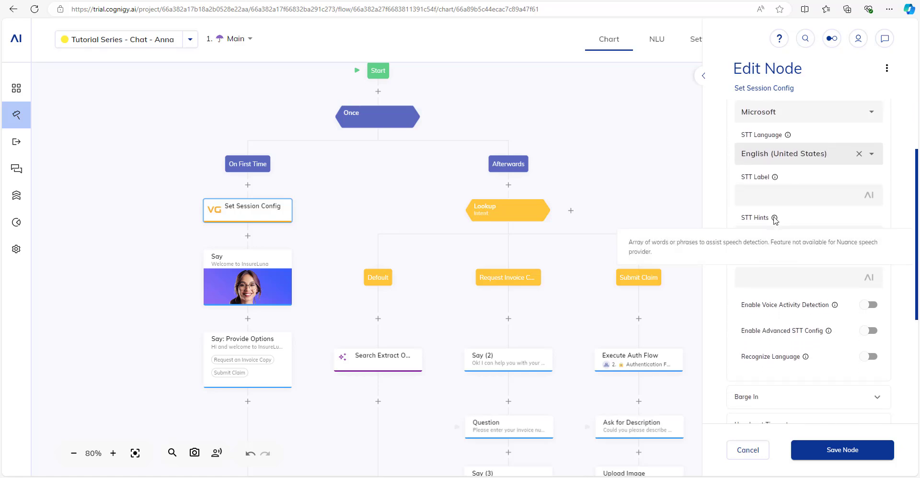
mouse_move(789, 259)
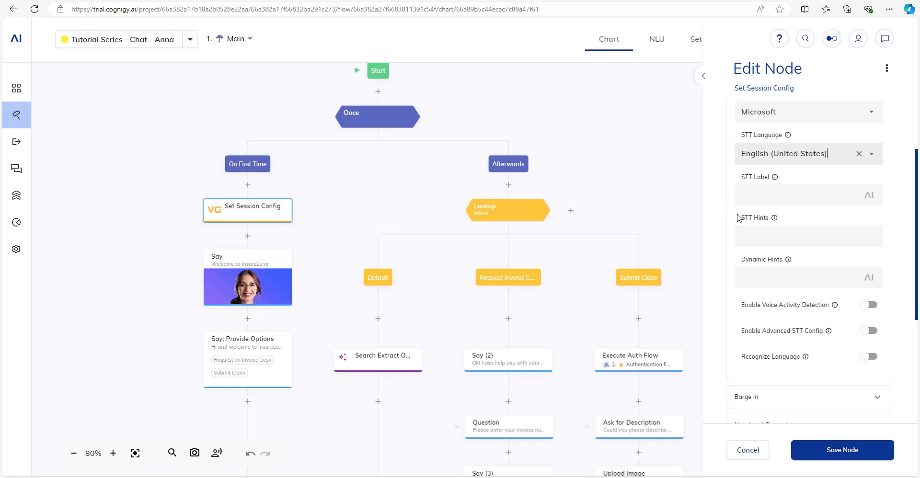
left_click(758, 234)
type("Thijs")
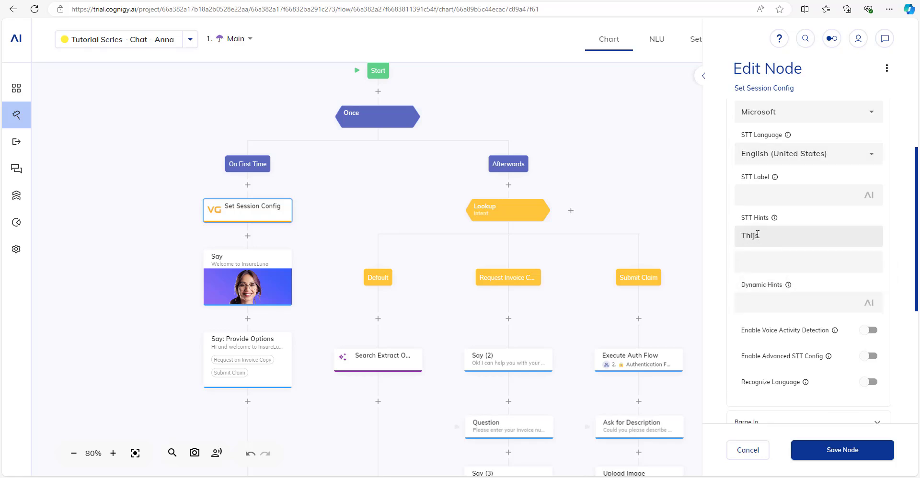
left_click(763, 259)
type("adf")
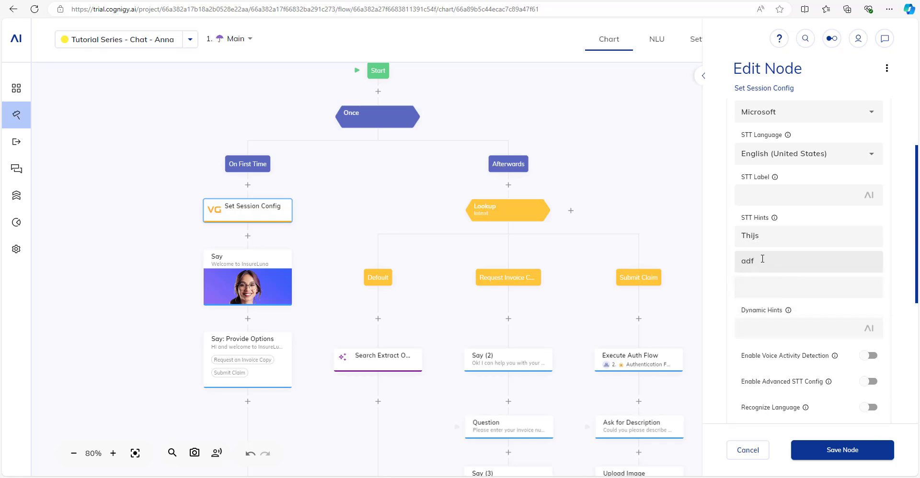
Remove both sample entries from the STT hints.
double_click(763, 259)
type("Thei")
key("BackSpace")
key("BackSpace")
key("BackSpace")
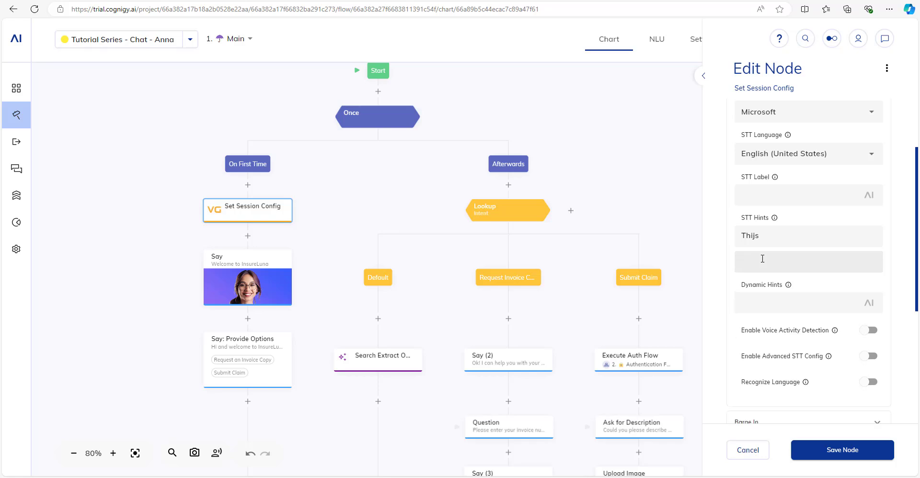
key("shift+Tab")
key("BackSpace")
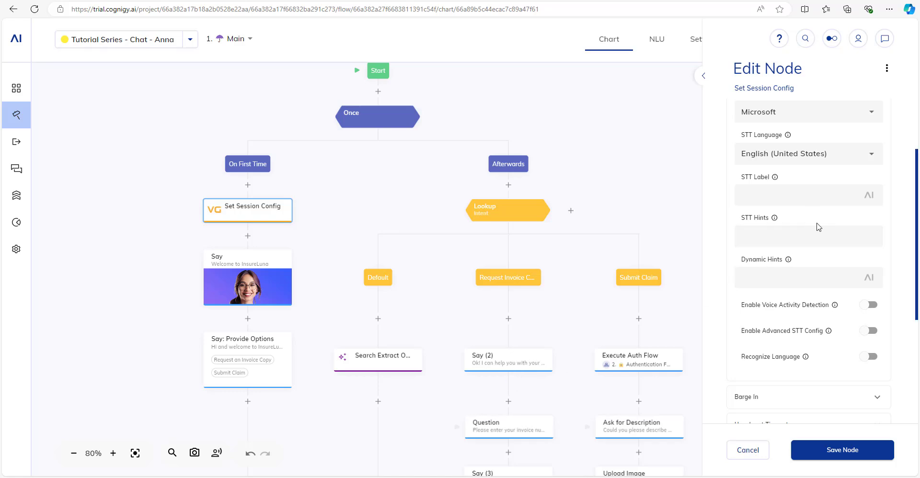
Try the Last Name profile token as a dynamic hint and clear the Dynamic Hints again.
left_click(794, 286)
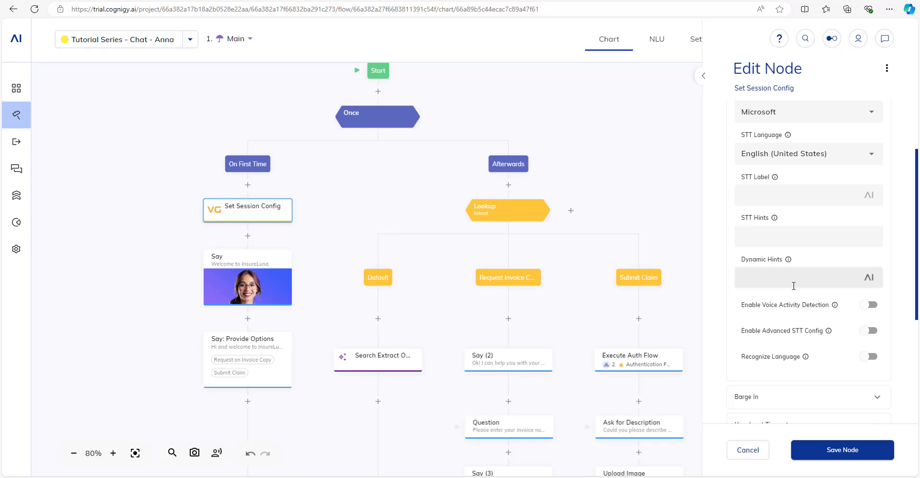
left_click(869, 278)
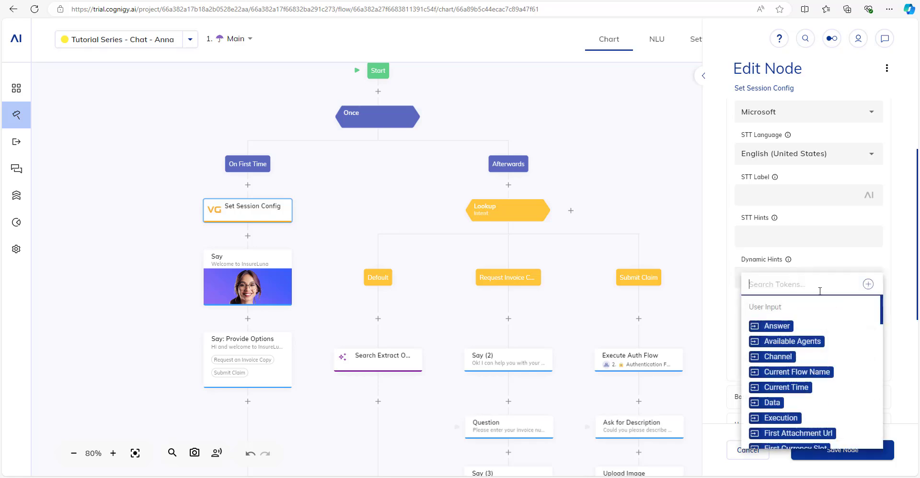
left_click(800, 252)
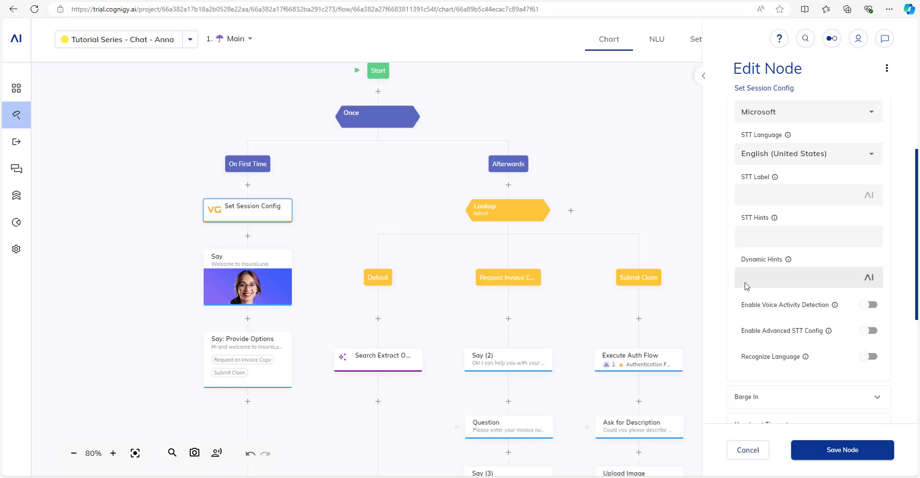
mouse_move(789, 261)
left_click(817, 278)
type("last")
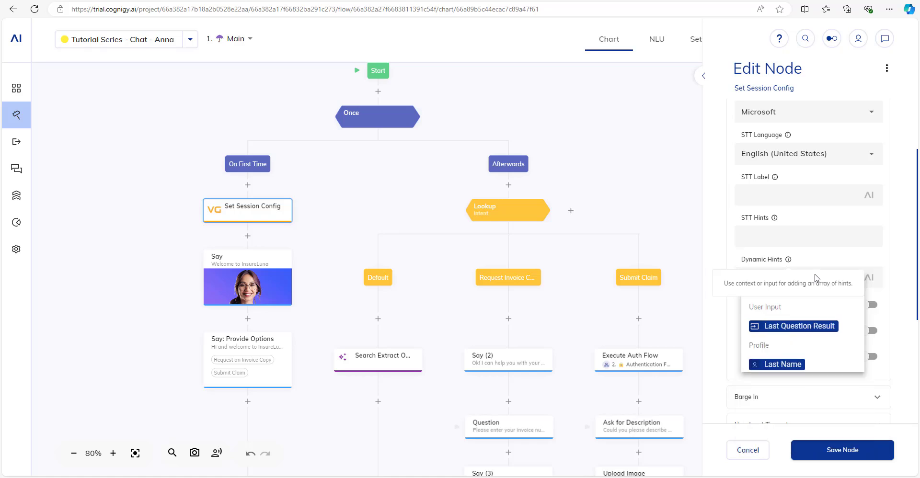
left_click(795, 367)
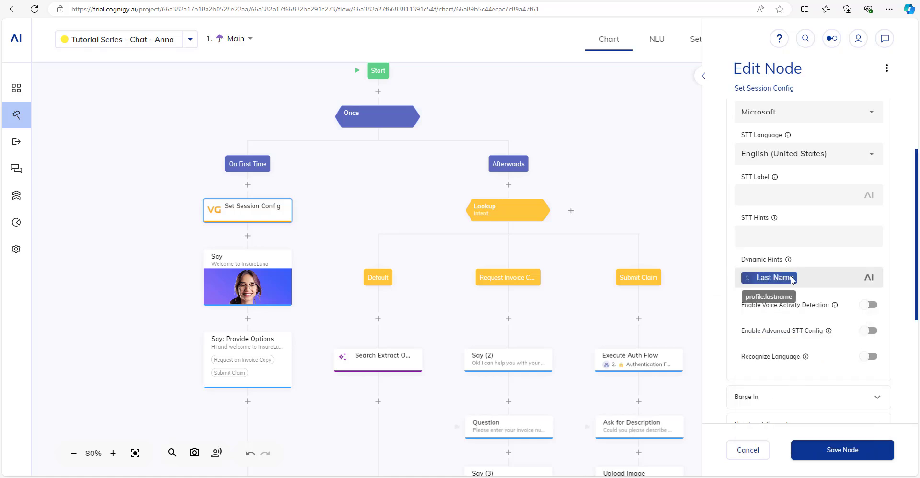
key("BackSpace")
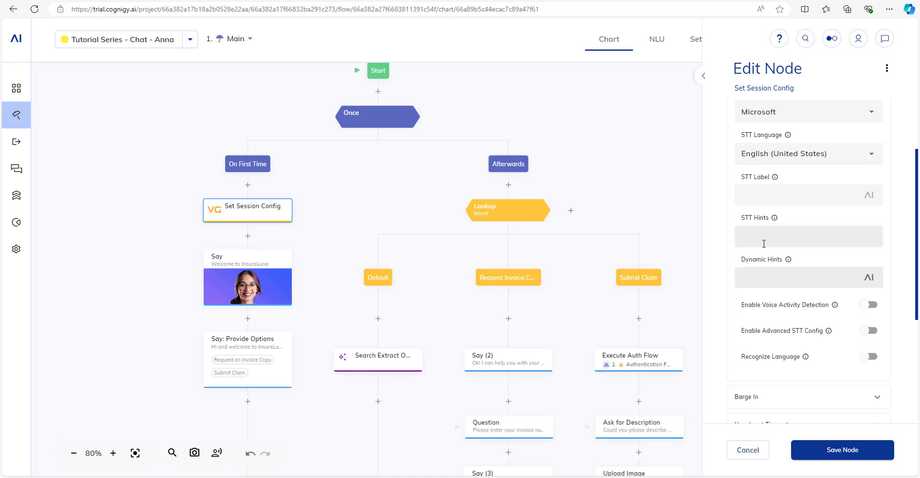
left_click(764, 241)
left_click(752, 286)
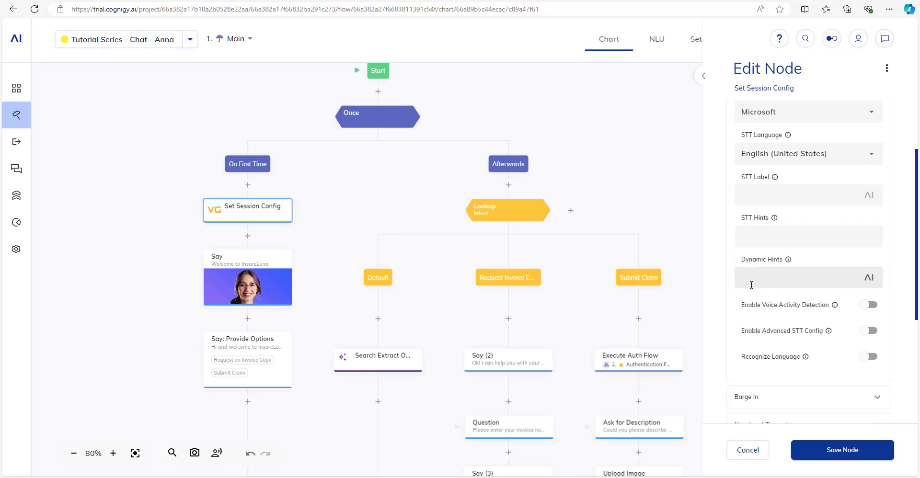
Enable voice activity detection to view its sensitivity and minimal voice duration settings, and disable it again.
scroll(767, 290, "up", 1)
scroll(787, 298, "down", 2)
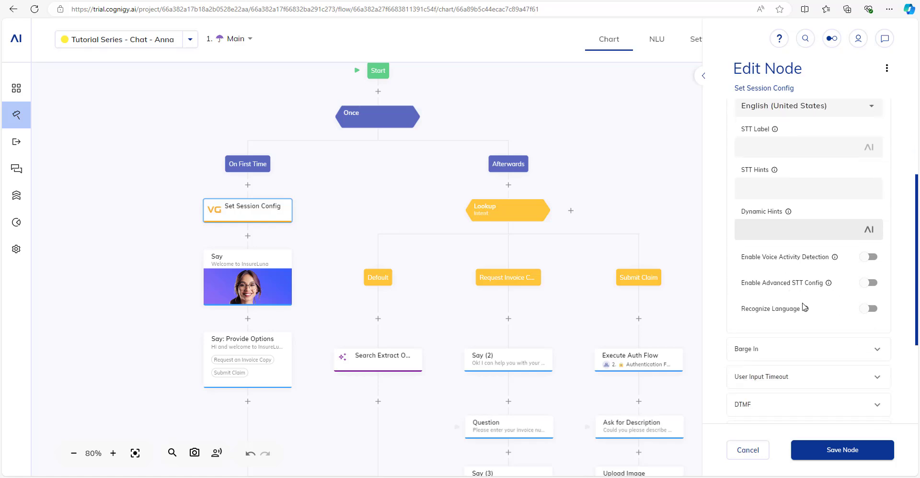
left_click(864, 261)
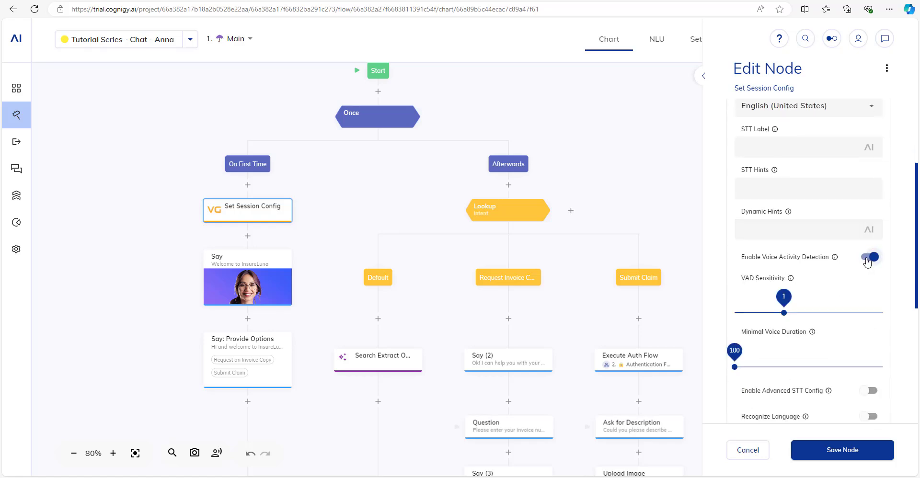
left_click(869, 259)
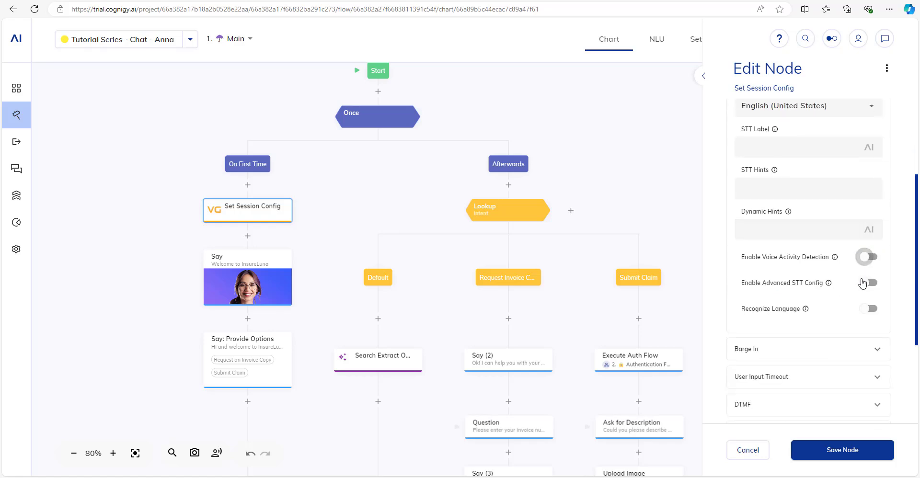
Enable Recognize Language to view the alternative language settings, and disable it again without choosing a language.
left_click(869, 309)
scroll(869, 310, "down", 1)
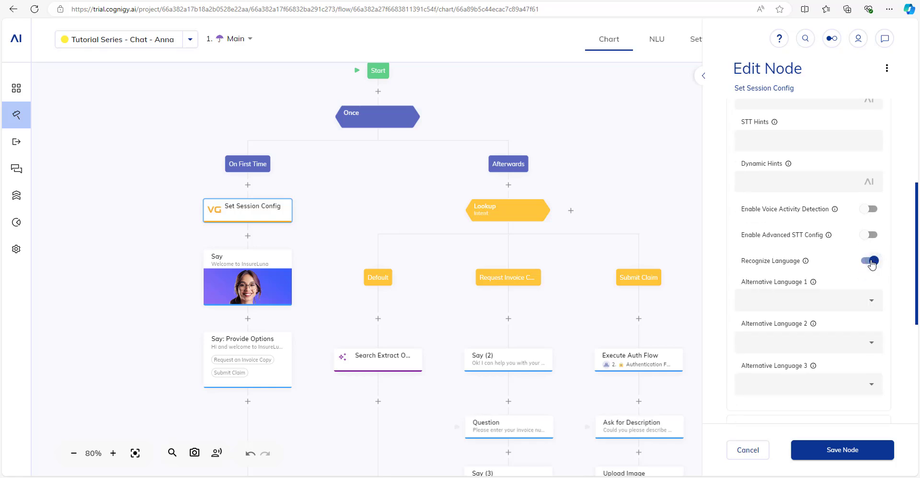
left_click(815, 302)
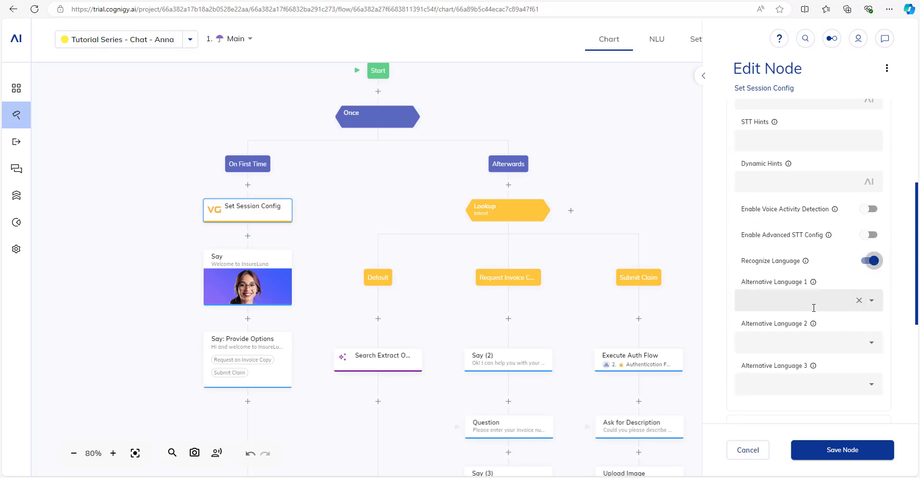
left_click(732, 318)
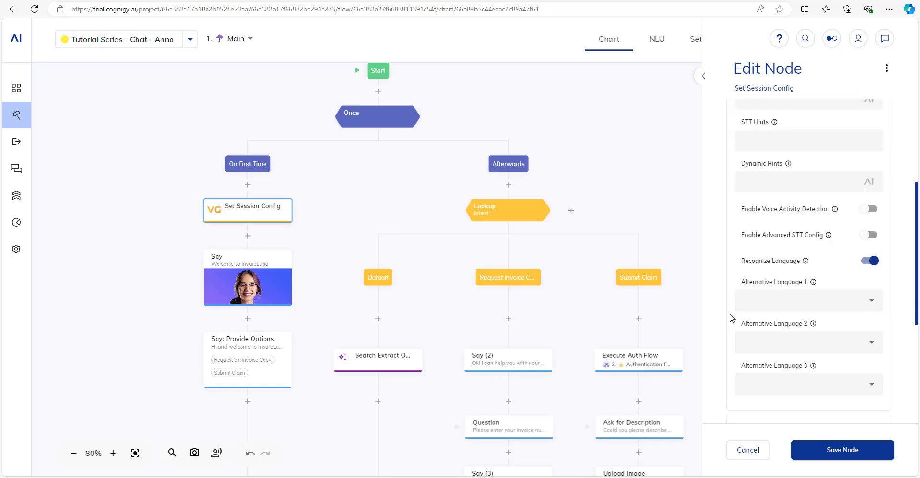
left_click(862, 265)
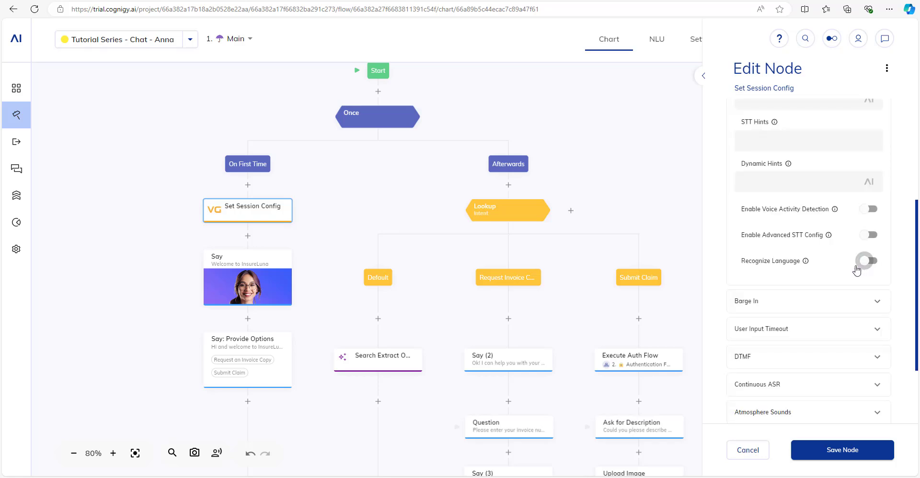
Enable the advanced STT configuration to check the Azure STT Context ID setting, and disable it again.
left_click(867, 236)
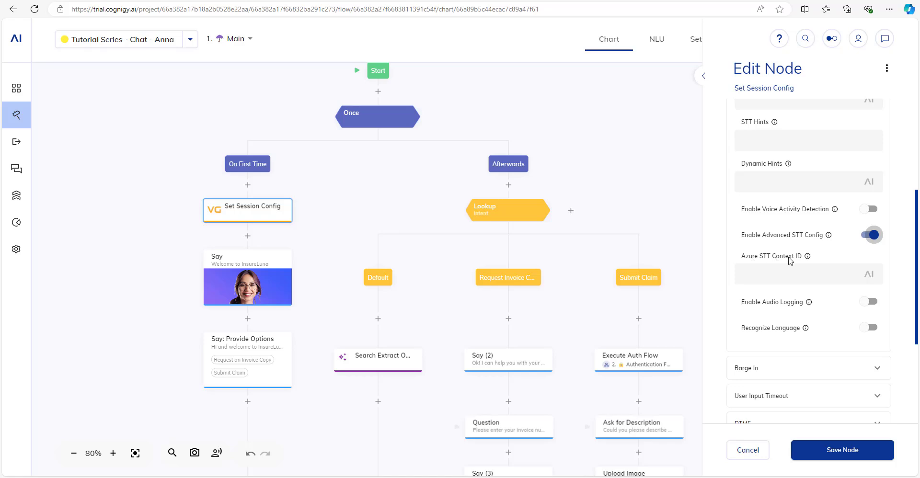
mouse_move(809, 259)
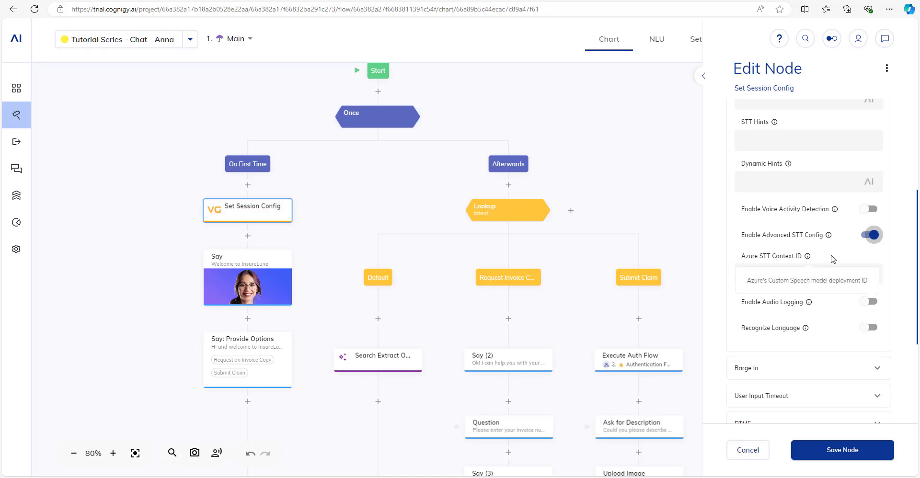
key("space")
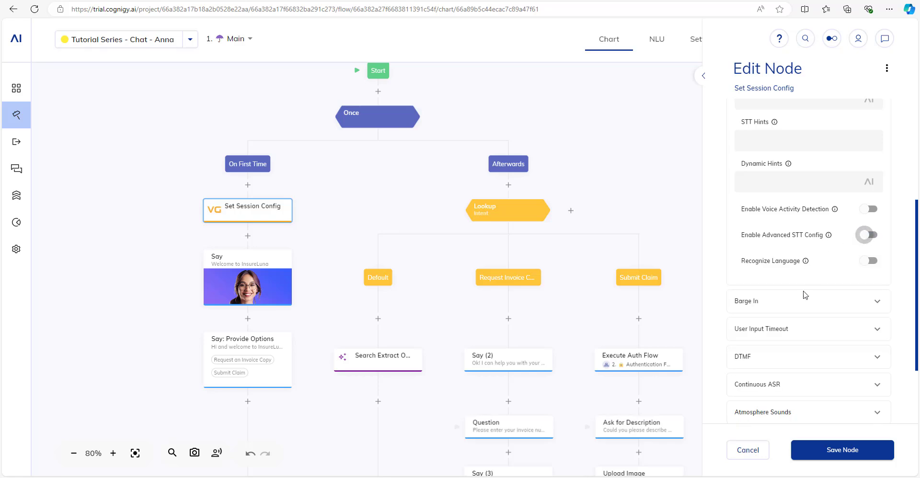
Enable Barge In On Speech, set Barge In Minimum Words to 2, and save the Set Session Config node.
left_click(794, 311)
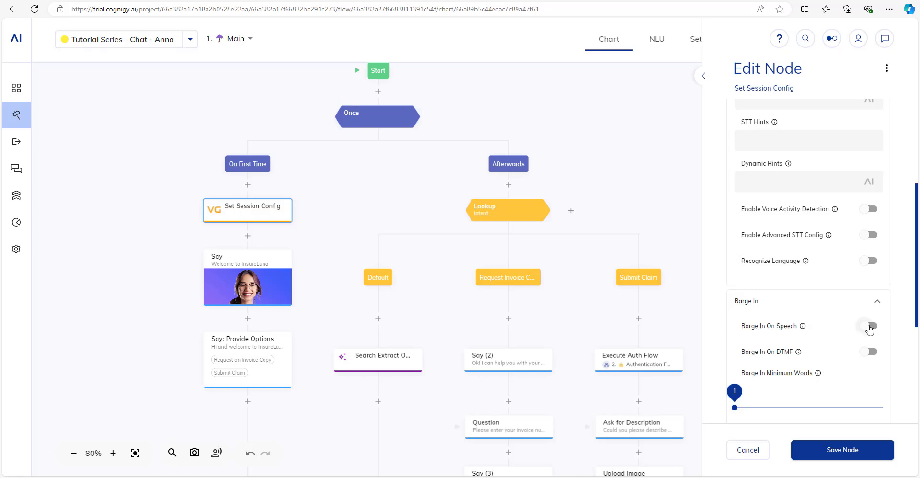
left_click(870, 327)
scroll(815, 345, "down", 1)
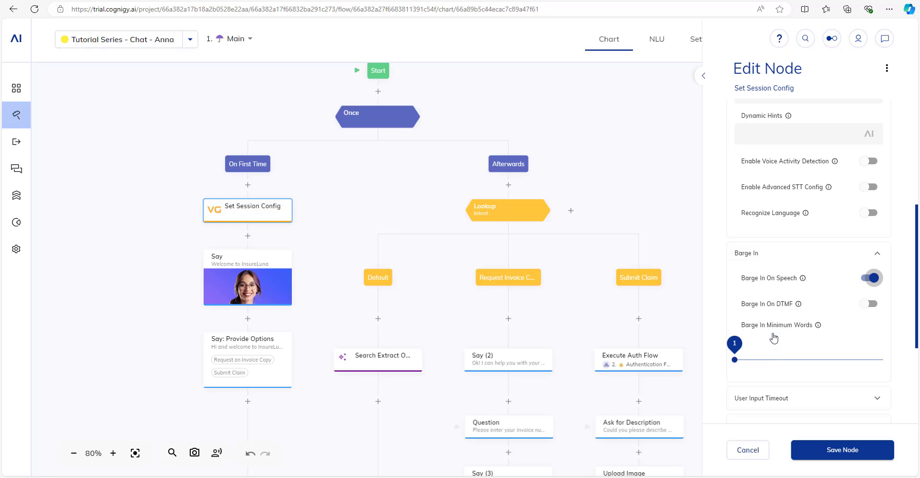
mouse_move(819, 331)
left_click_drag(741, 355, 772, 358)
left_click(852, 456)
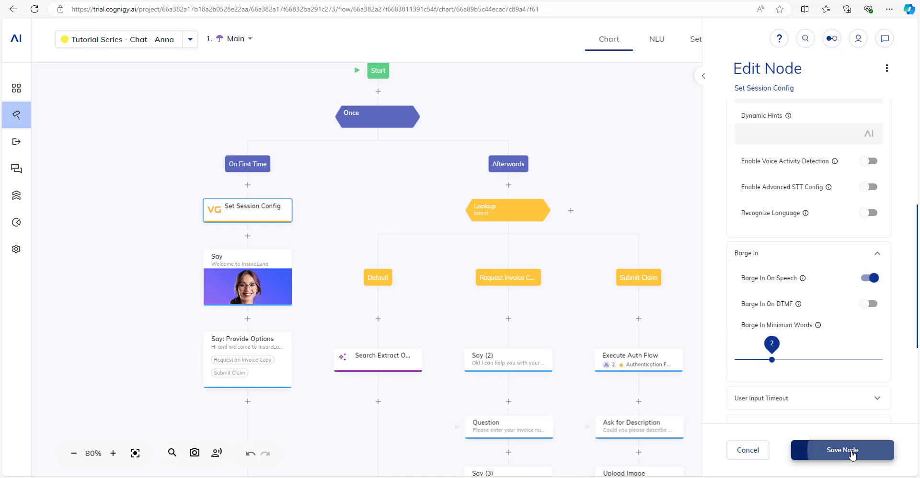
Run a test voice call on the Main flow to try barging in with an invoice copy request, and end the call.
left_click_drag(708, 189, 648, 168)
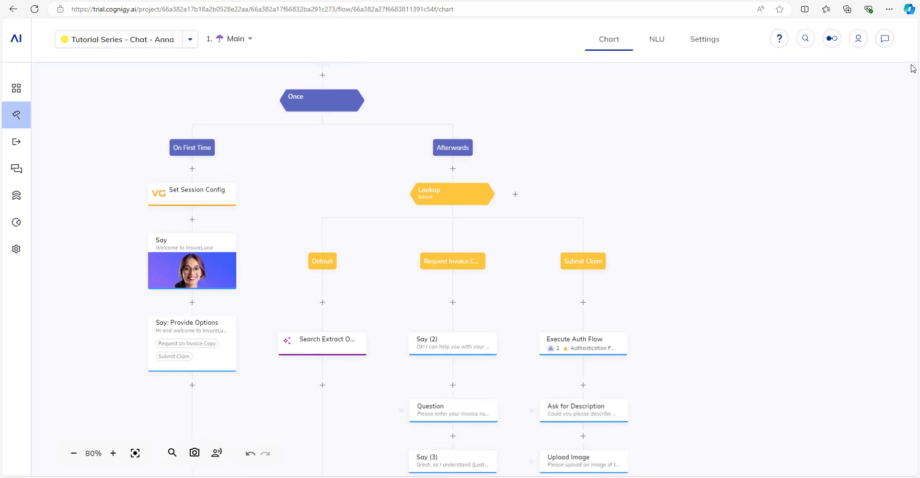
left_click(885, 39)
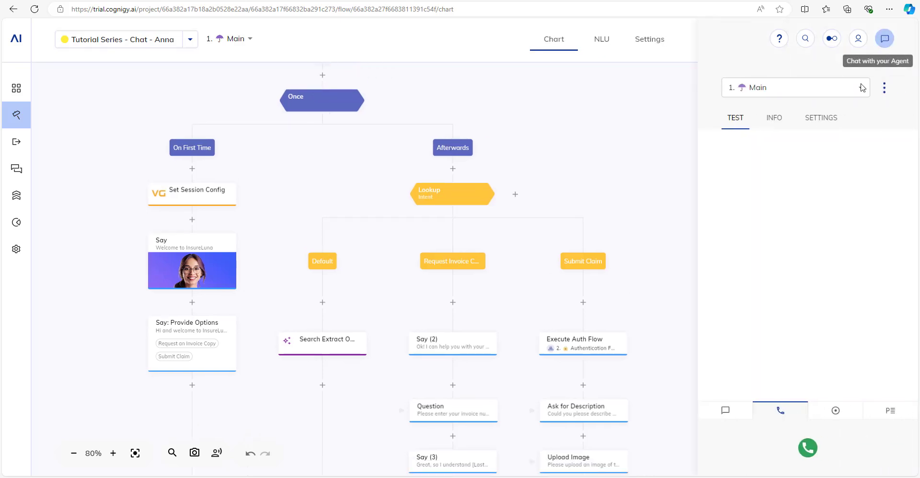
left_click(808, 449)
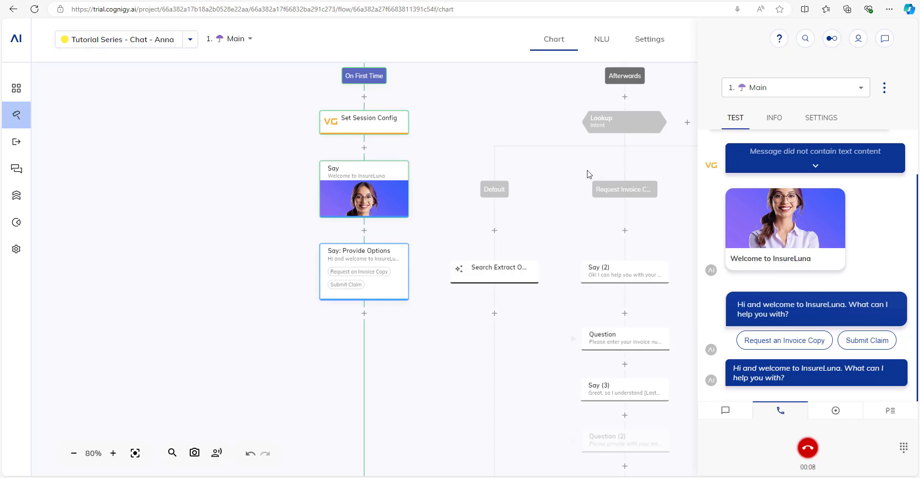
left_click(809, 454)
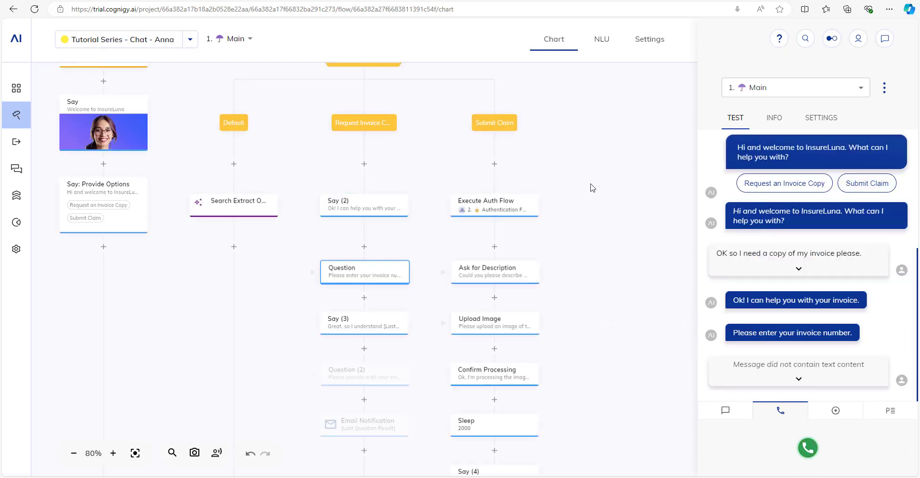
Try Deepgram as the STT Vendor of the Set Session Config node with English (United States) as the STT Language.
left_click_drag(288, 206, 304, 218)
scroll(304, 218, "down", 1)
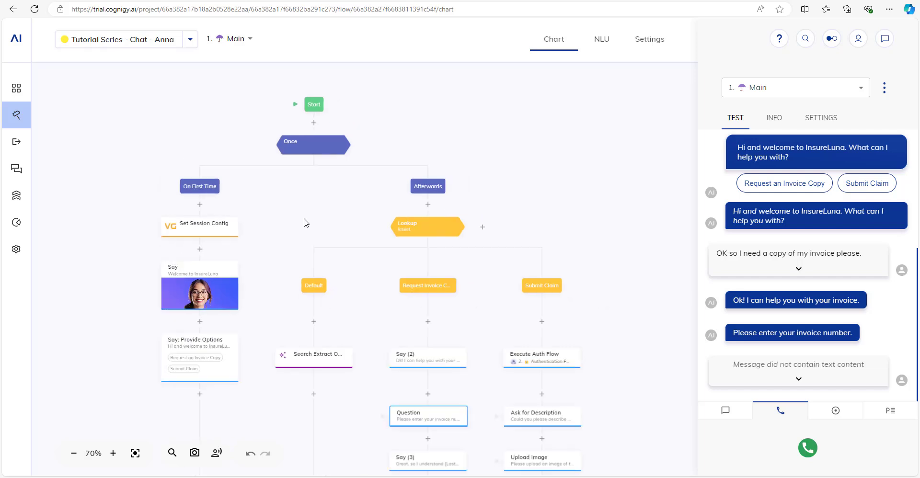
scroll(206, 242, "up", 1)
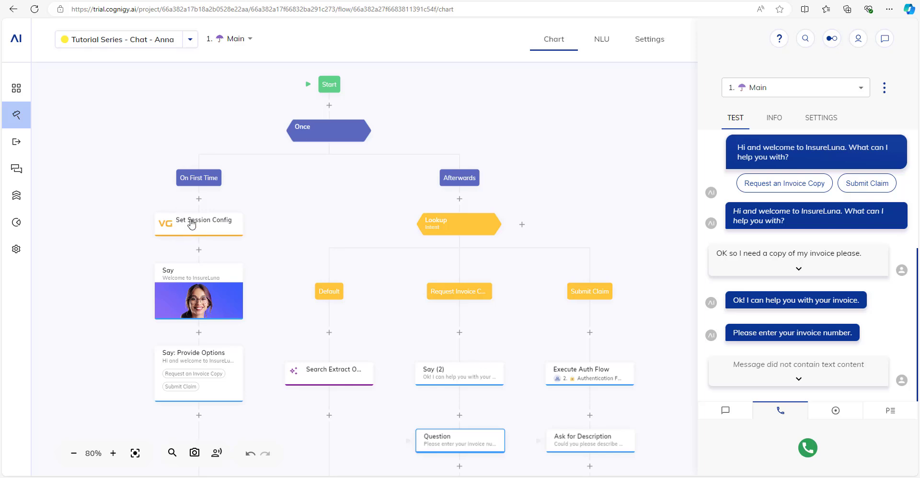
left_click(192, 224)
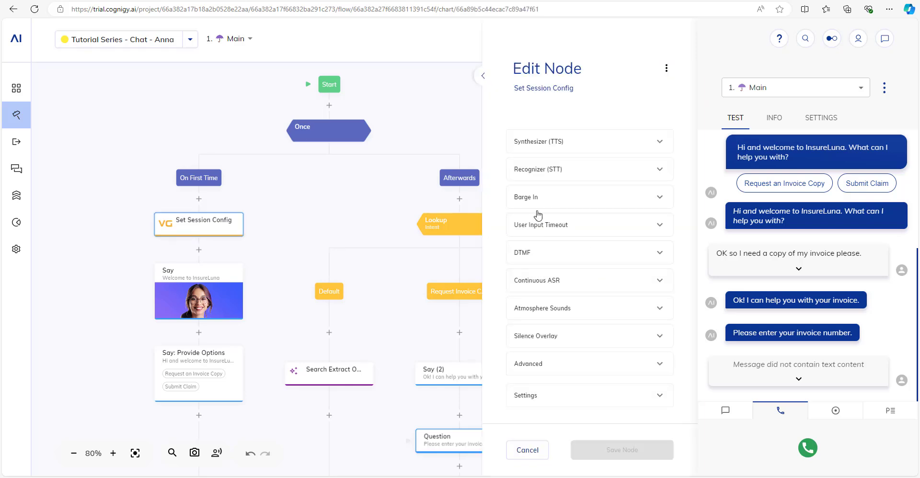
left_click(585, 171)
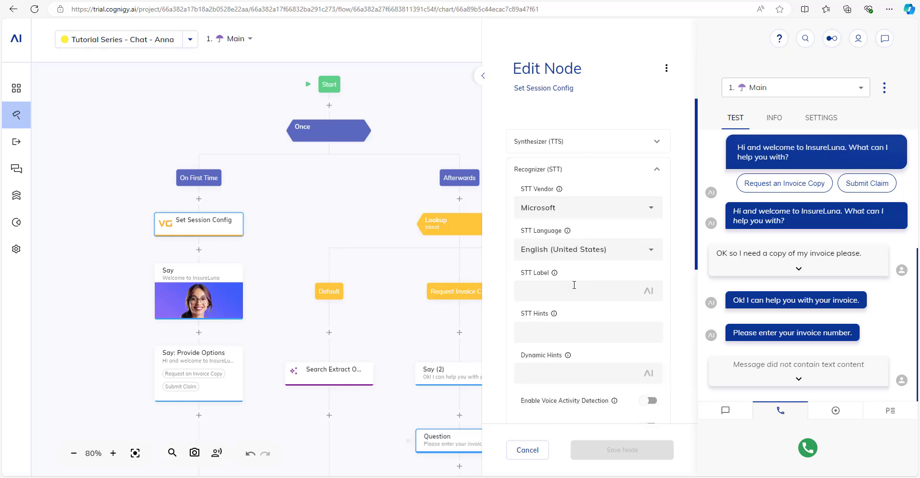
left_click(583, 205)
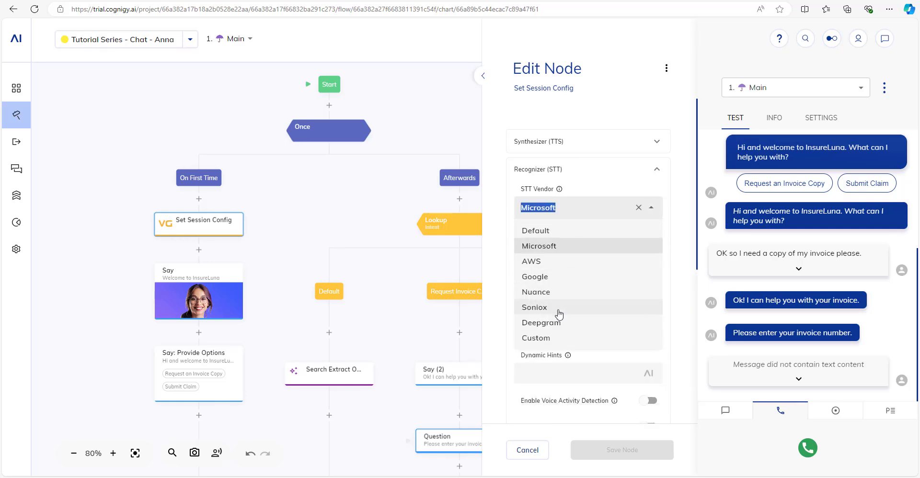
left_click(547, 323)
left_click(576, 249)
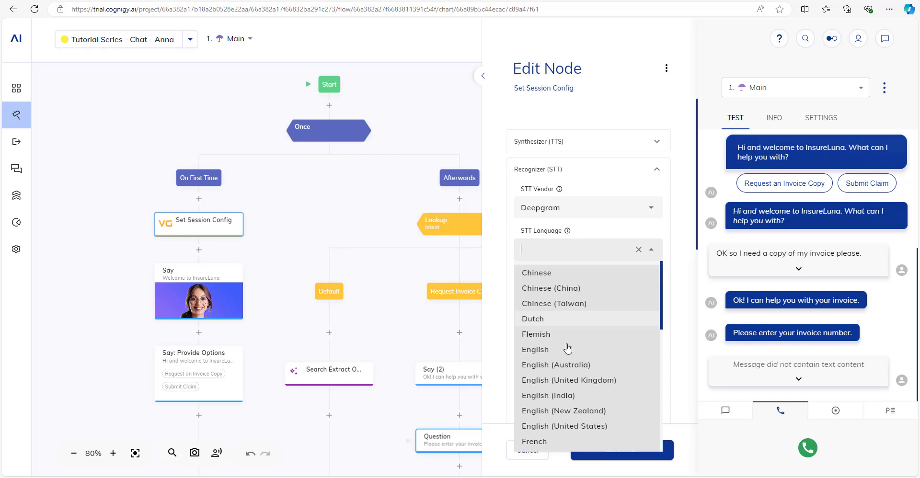
scroll(568, 354, "down", 4)
scroll(576, 345, "down", 3)
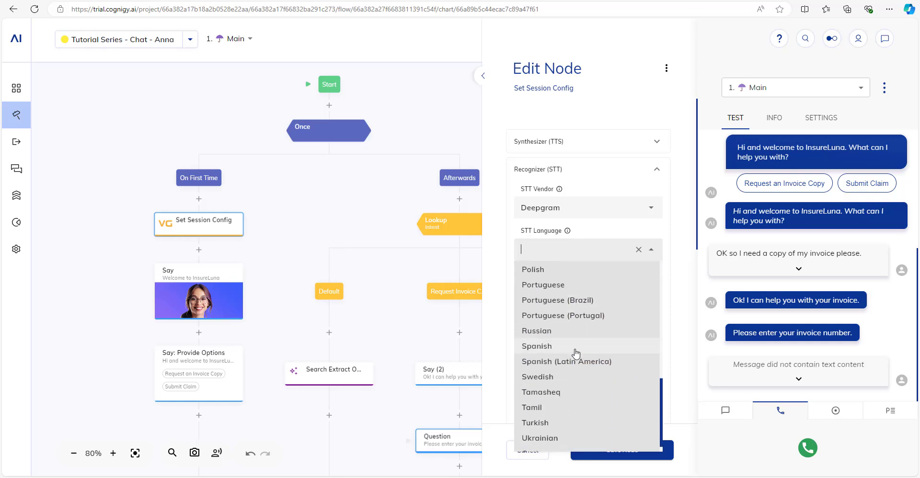
scroll(575, 360, "up", 5)
scroll(562, 390, "up", 1)
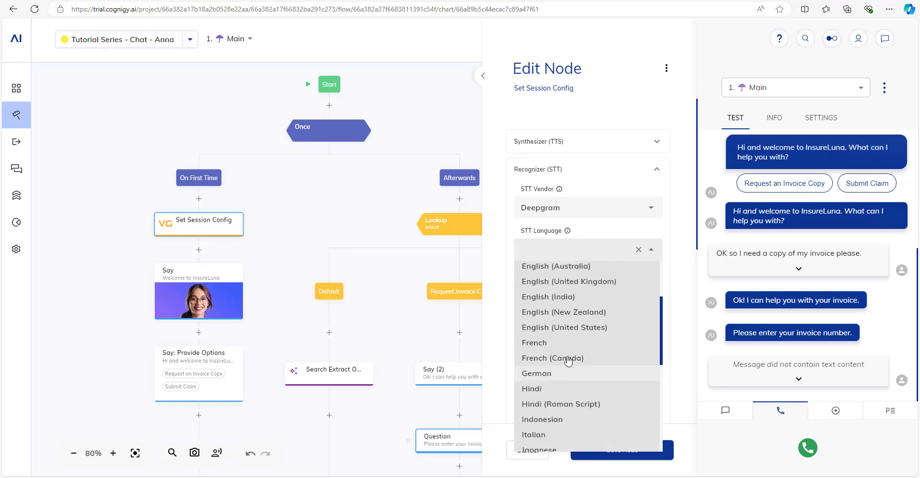
left_click(578, 327)
Try the nova-2 Deepgram model and switch it to nova-2-phonecall.
scroll(567, 293, "down", 1)
left_click(571, 245)
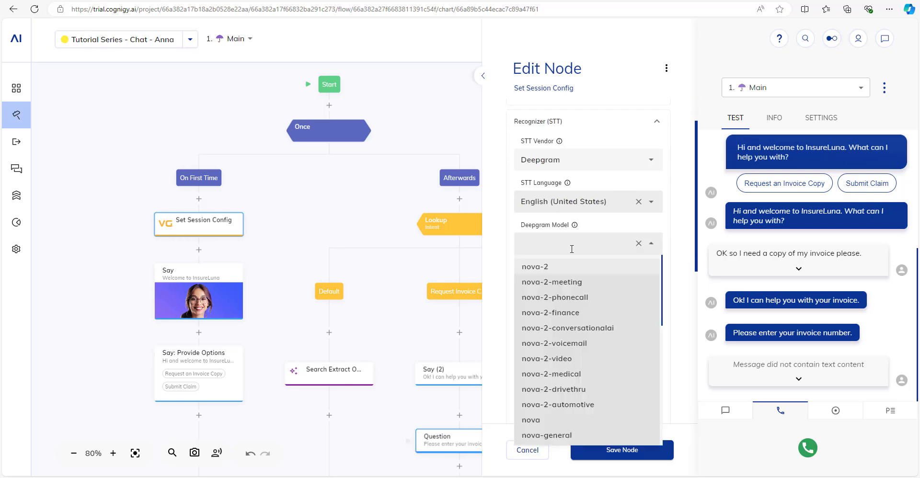
left_click(566, 264)
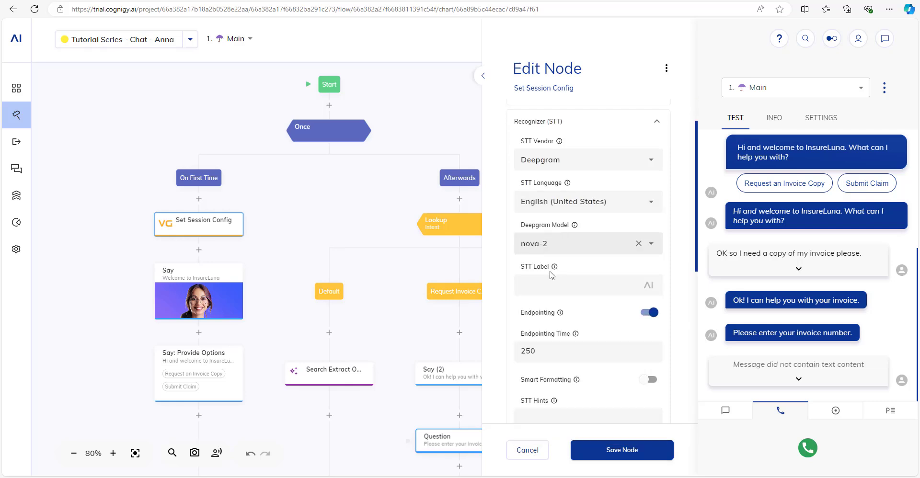
left_click(557, 249)
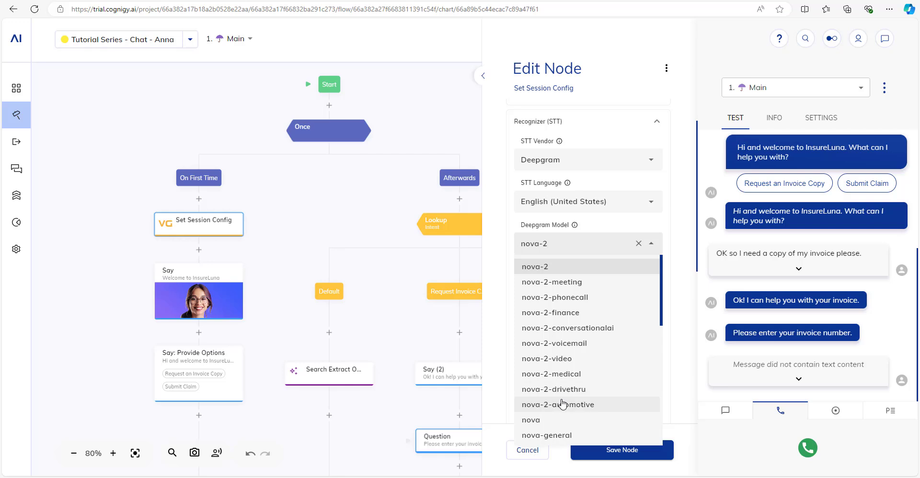
left_click(572, 298)
scroll(563, 307, "down", 2)
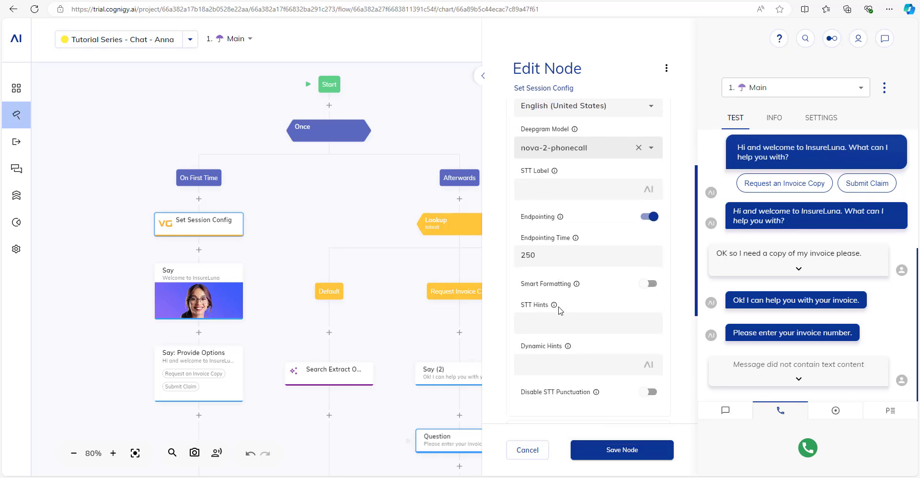
Try an Endpointing Time of 150 for Deepgram and discard the unsaved changes to the node.
mouse_move(576, 239)
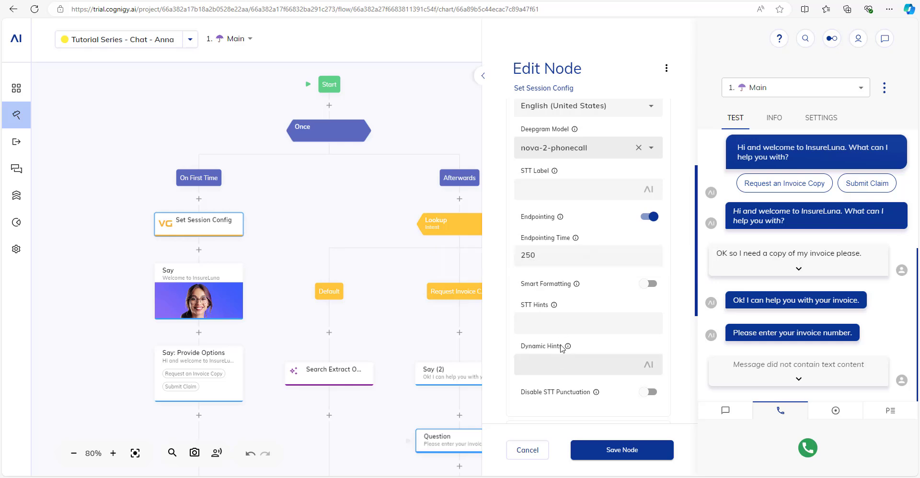
left_click(527, 256)
key("BackSpace")
type("1")
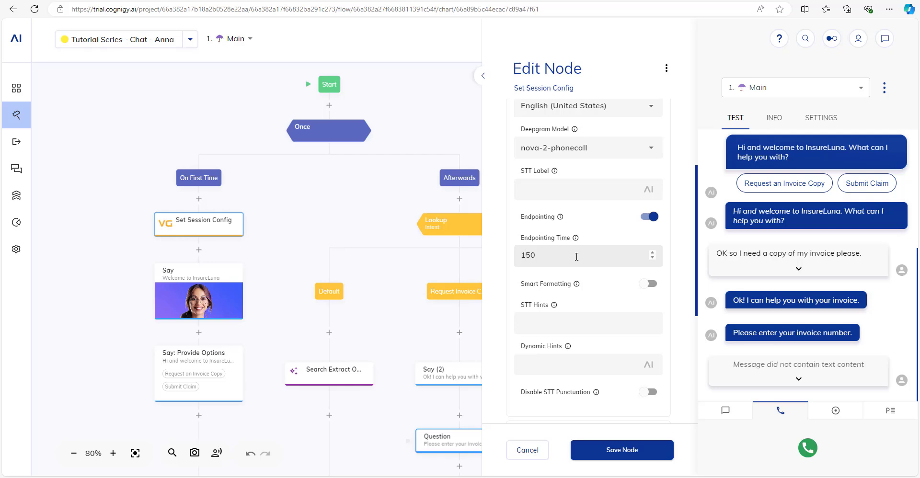
mouse_move(559, 260)
left_mouse_down()
mouse_move(527, 259)
mouse_move(550, 254)
left_mouse_up()
scroll(574, 251, "down", 1)
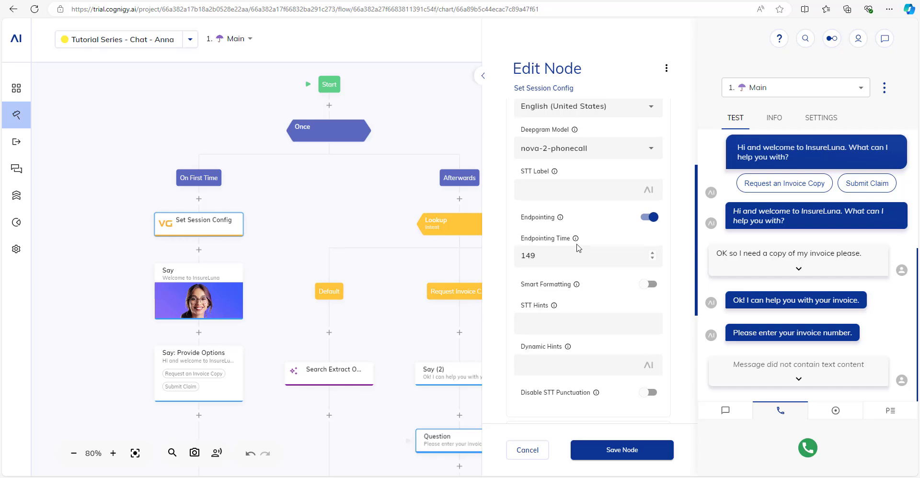
scroll(577, 246, "up", 3)
left_click(526, 452)
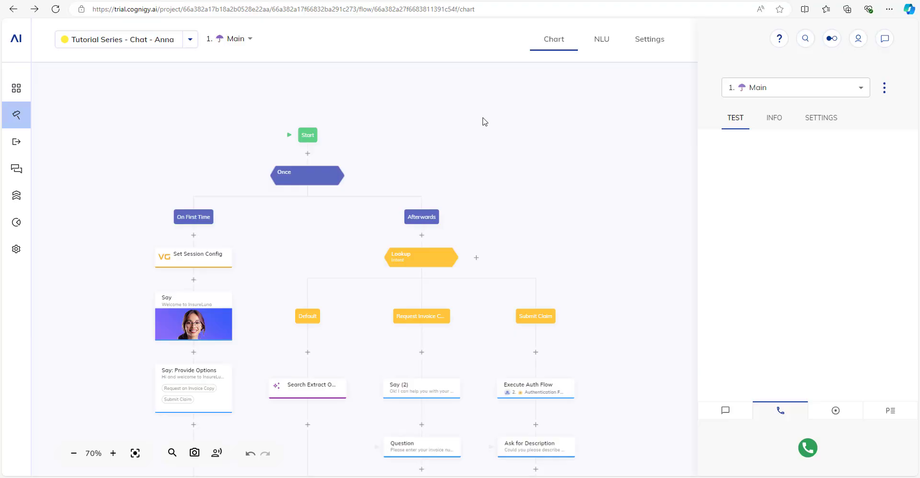
Set the TTS Voice of the Set Session Config node to Leah (Female), keeping English (South Africa) as the TTS Language.
left_click_drag(484, 118, 488, 135)
scroll(486, 174, "up", 1)
scroll(485, 173, "down", 1)
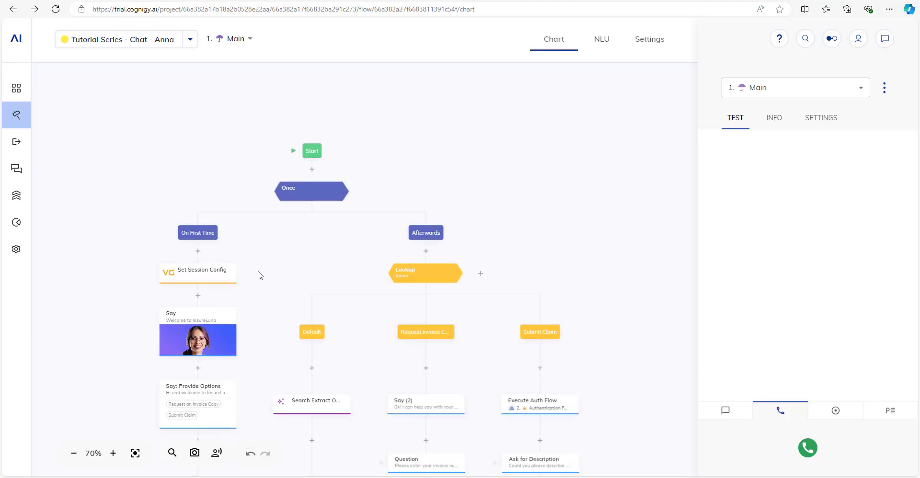
left_click(222, 273)
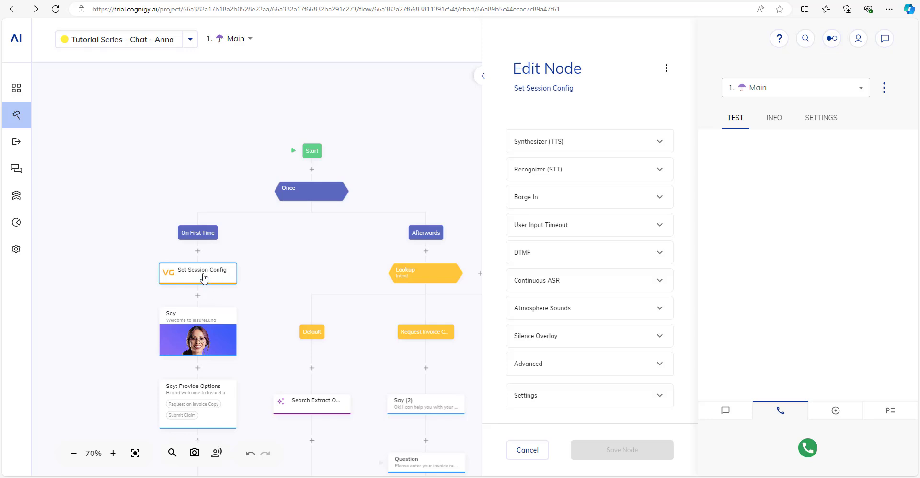
left_click(603, 143)
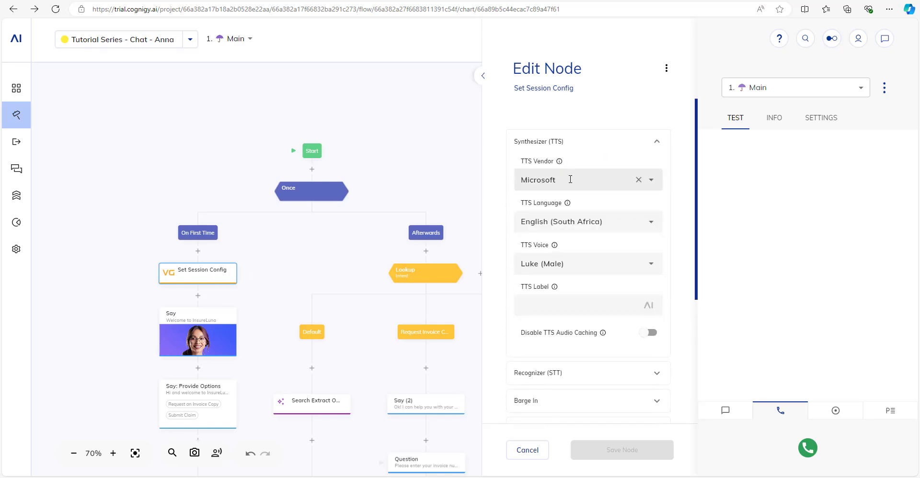
left_click(576, 222)
scroll(581, 298, "down", 3)
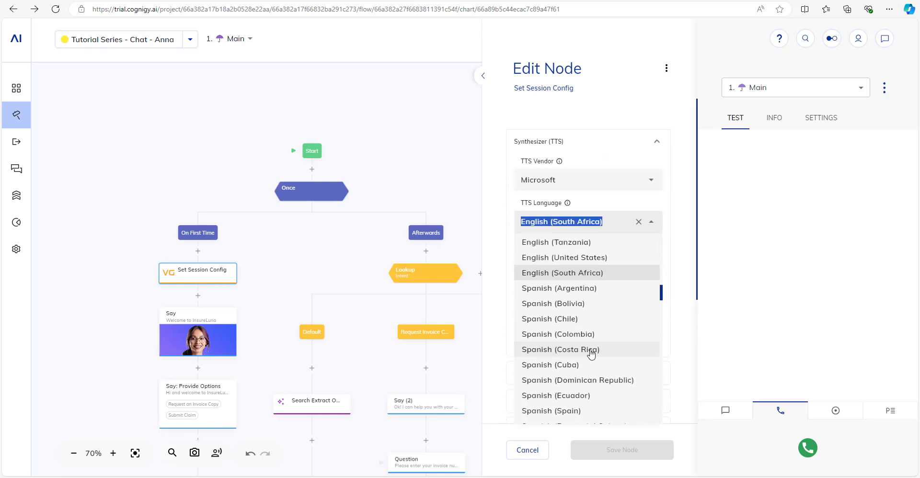
left_click(572, 278)
left_click(566, 264)
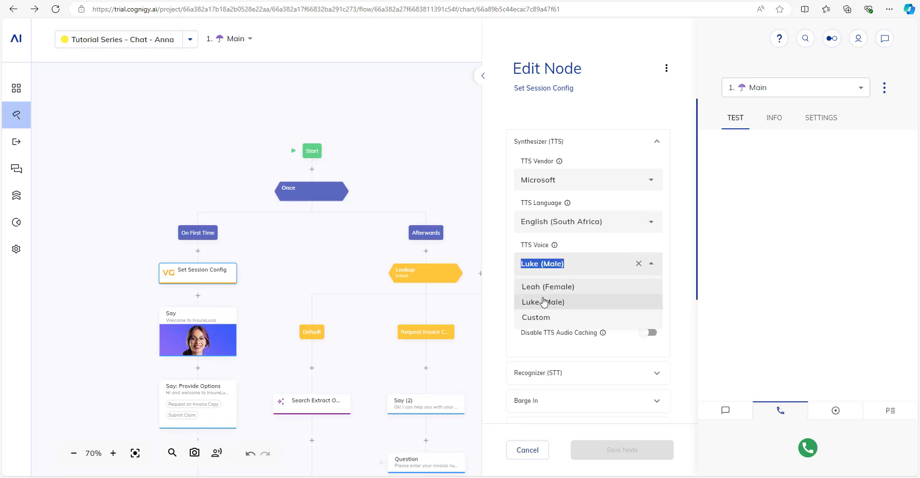
left_click(545, 288)
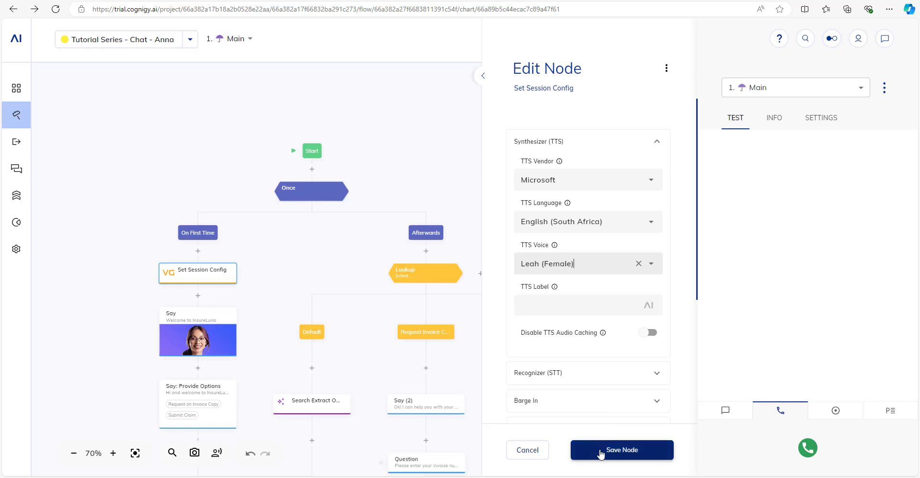
View the available TTS vendors, keep Microsoft, and save the node.
left_click(597, 182)
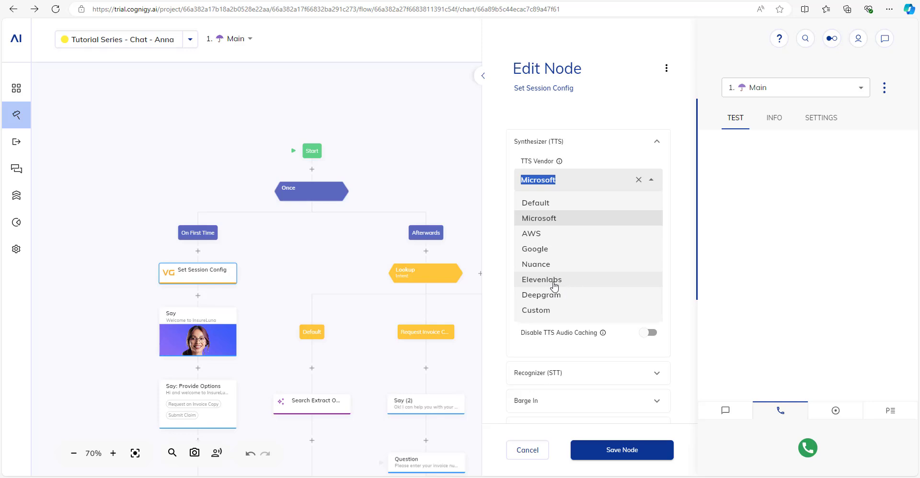
left_click(512, 187)
left_click(591, 448)
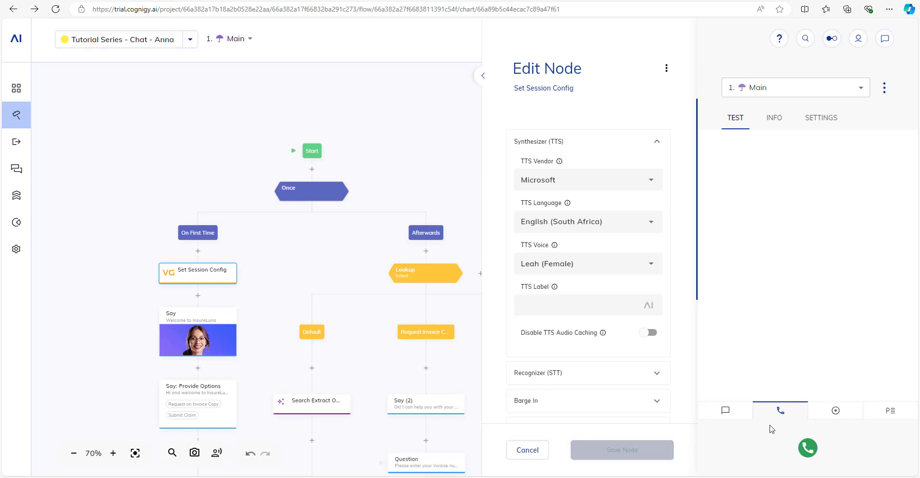
Run a test voice call on the Main flow to hear the new synthesizer voice, and end the call.
left_click(808, 449)
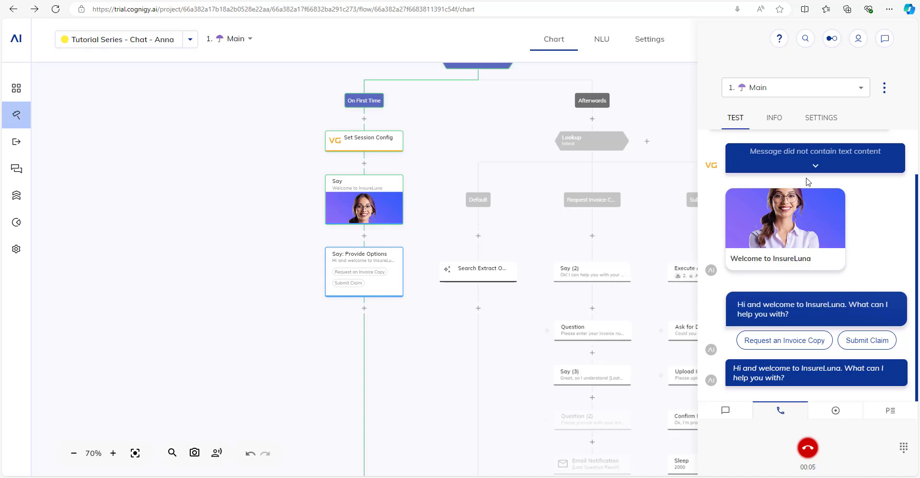
left_click(805, 450)
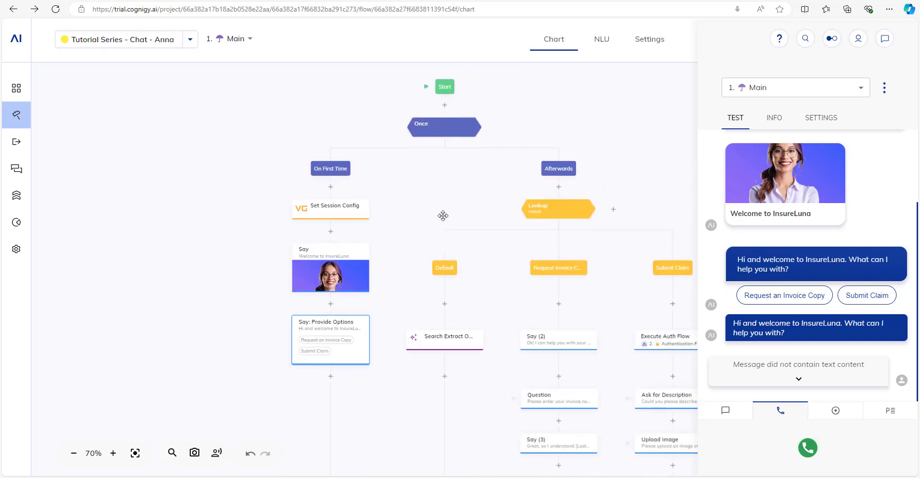
Set the TTS Language in the Synthesizer settings of the Set Session Config node to English (United Kingdom).
left_click(353, 215)
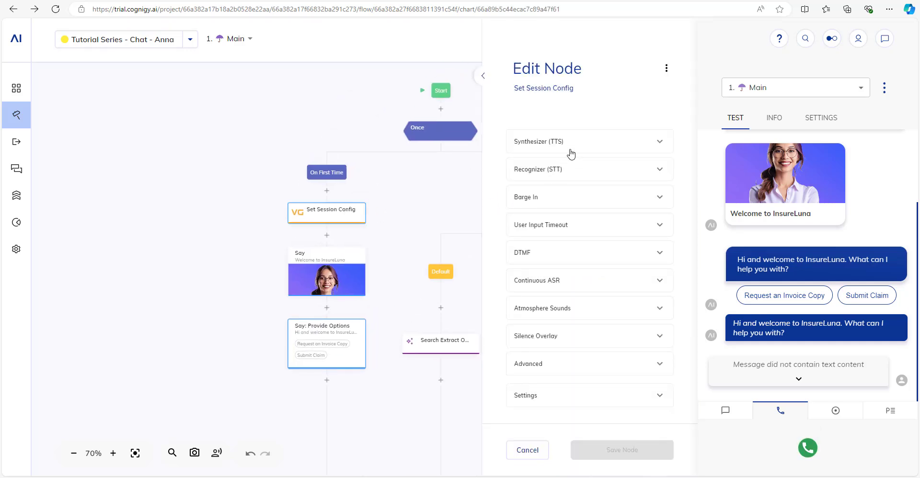
left_click(572, 144)
left_click(570, 222)
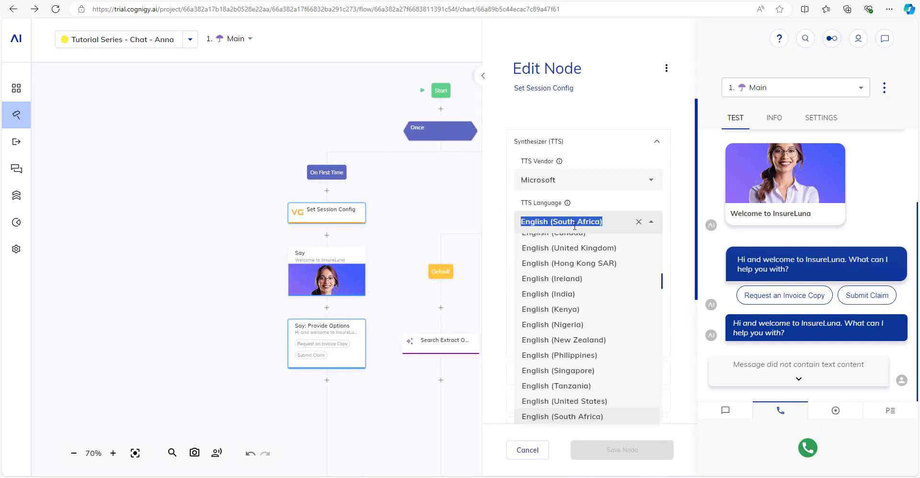
scroll(568, 325, "down", 4)
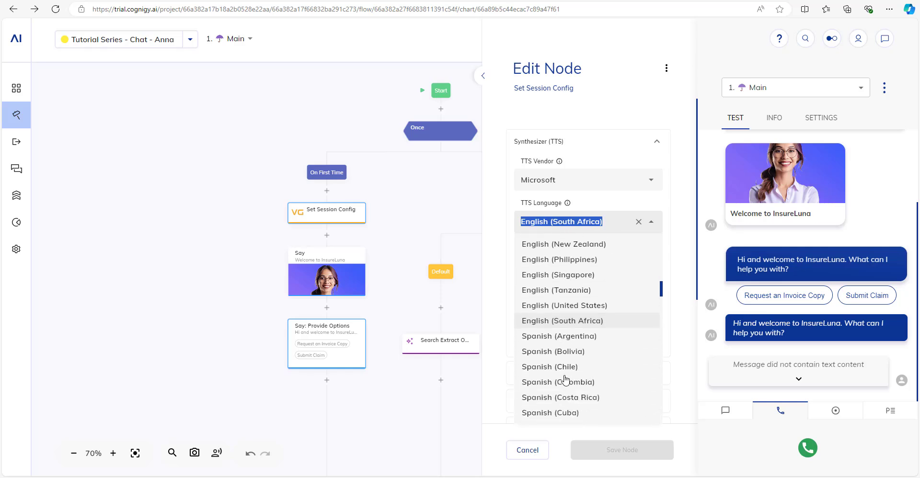
scroll(566, 380, "up", 8)
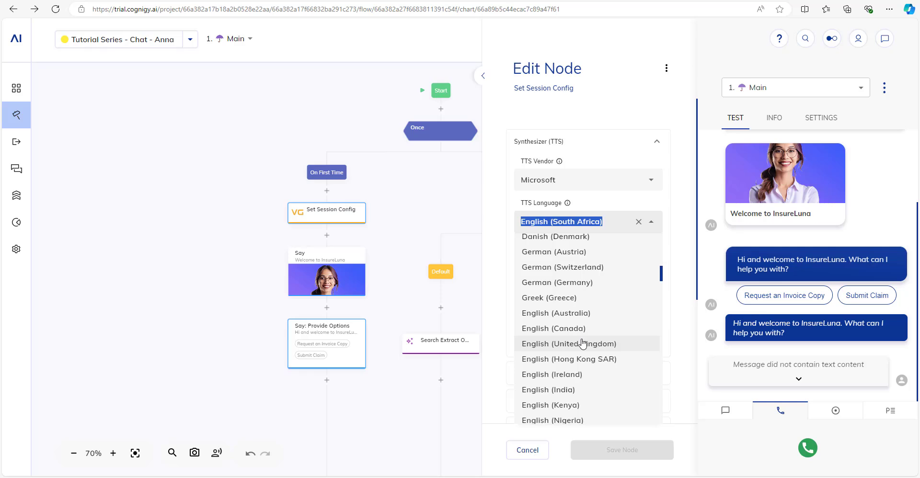
scroll(582, 344, "down", 2)
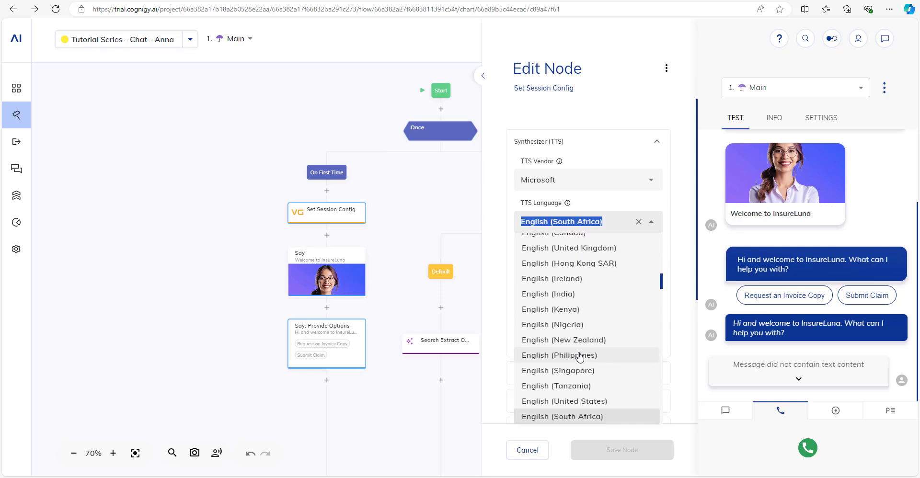
scroll(580, 358, "down", 2)
scroll(582, 357, "up", 3)
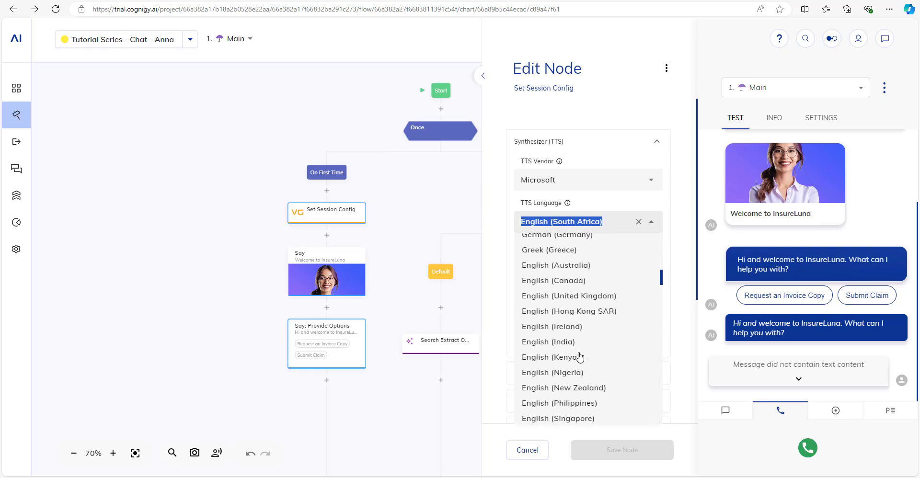
left_click(586, 296)
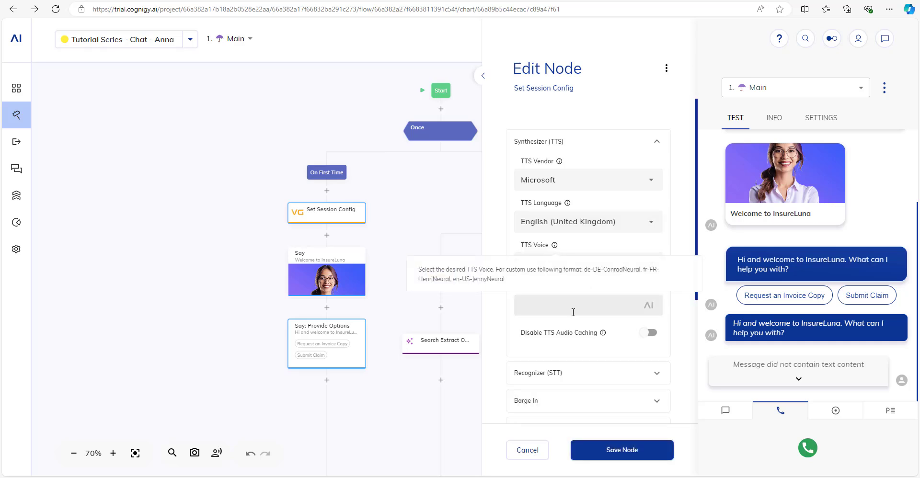
Choose Libby (Female) as the TTS Voice and save the Set Session Config node.
left_click(581, 267)
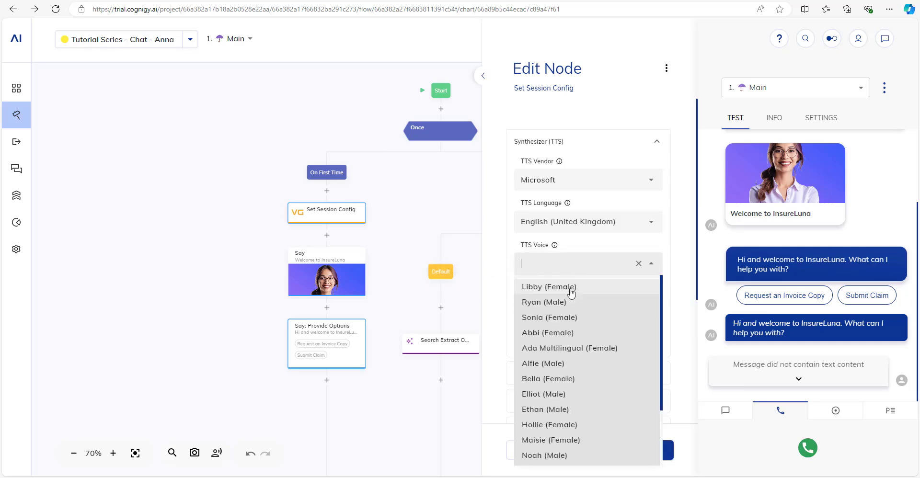
left_click(571, 287)
left_click(625, 451)
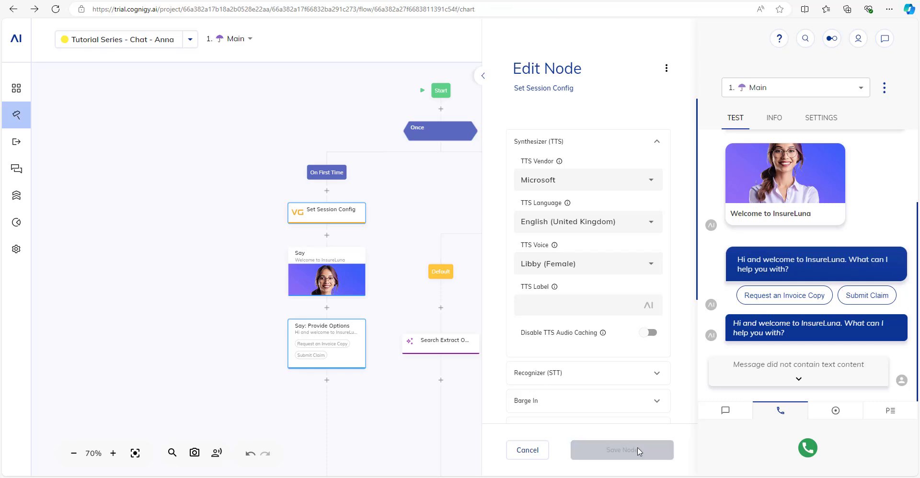
Make a test voice call on the Main flow to hear the British English voice, and end the call.
left_click(807, 448)
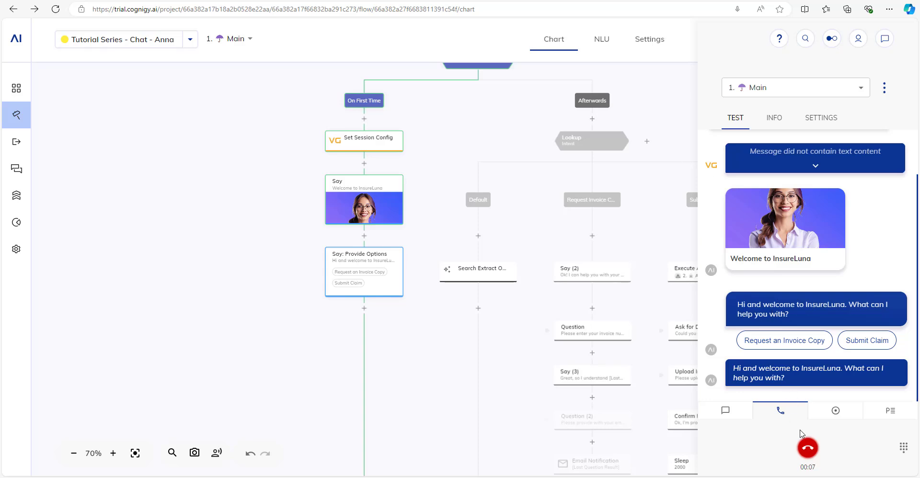
left_click(807, 452)
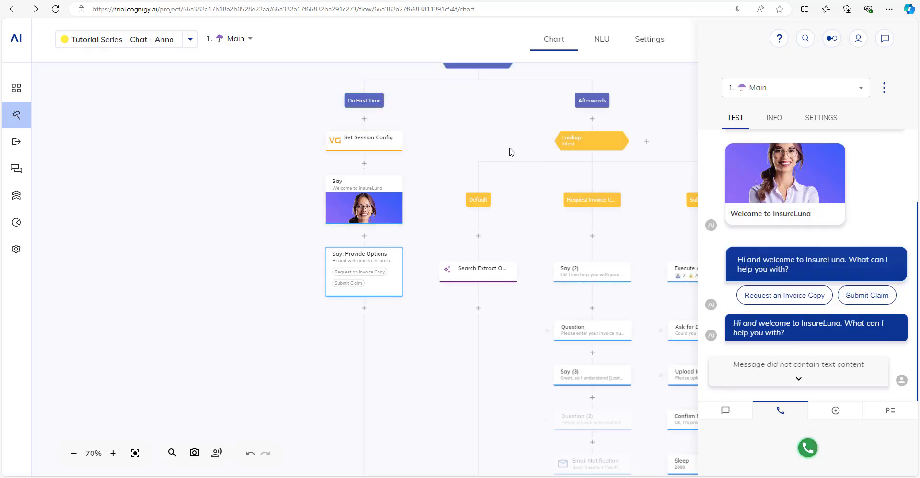
Reopen the Synthesizer settings of the Set Session Config node and set the TTS Language to English (United States).
left_click_drag(512, 150, 422, 236)
scroll(423, 236, "up", 2)
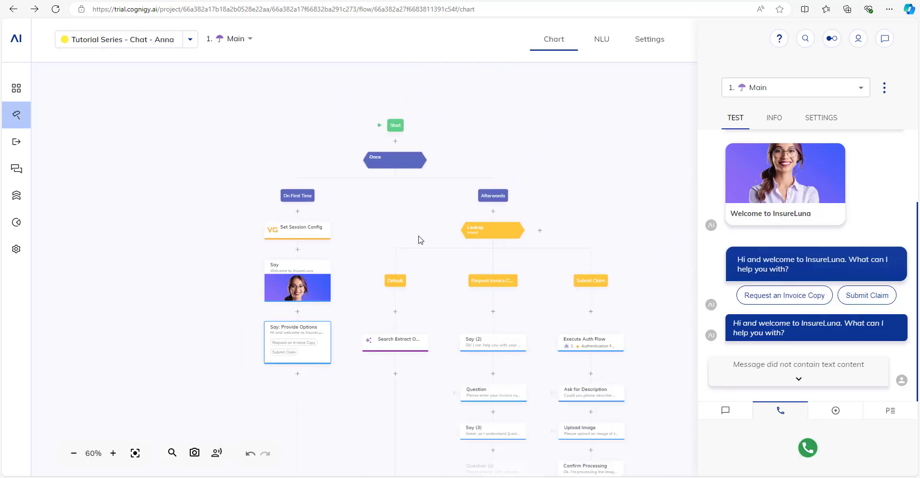
left_click(263, 235)
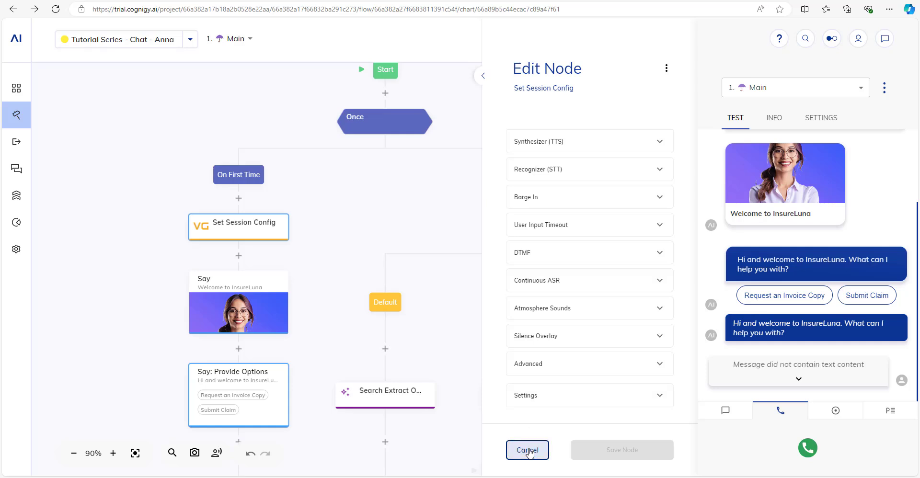
left_click(580, 141)
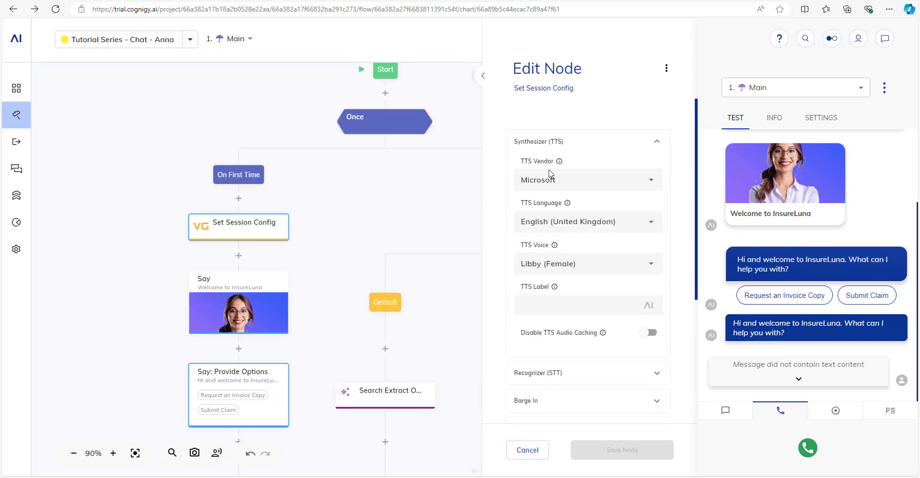
mouse_move(567, 204)
left_click(588, 225)
scroll(575, 336, "down", 3)
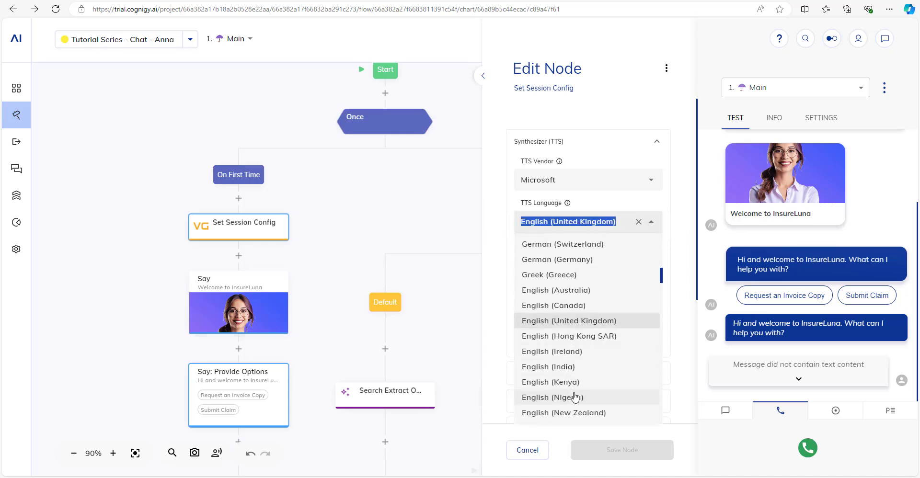
scroll(575, 384, "down", 4)
left_click(599, 331)
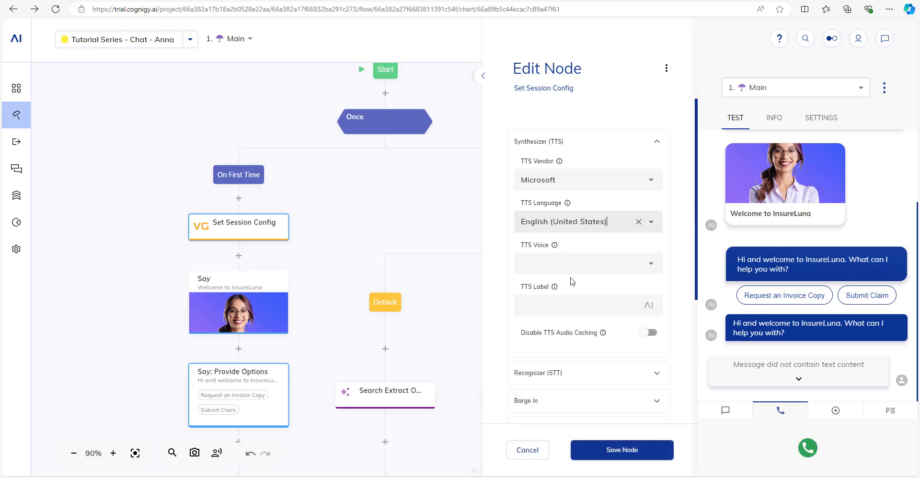
Choose Ava (Female) as the TTS Voice and save the Set Session Config node.
left_click(566, 266)
scroll(556, 355, "down", 5)
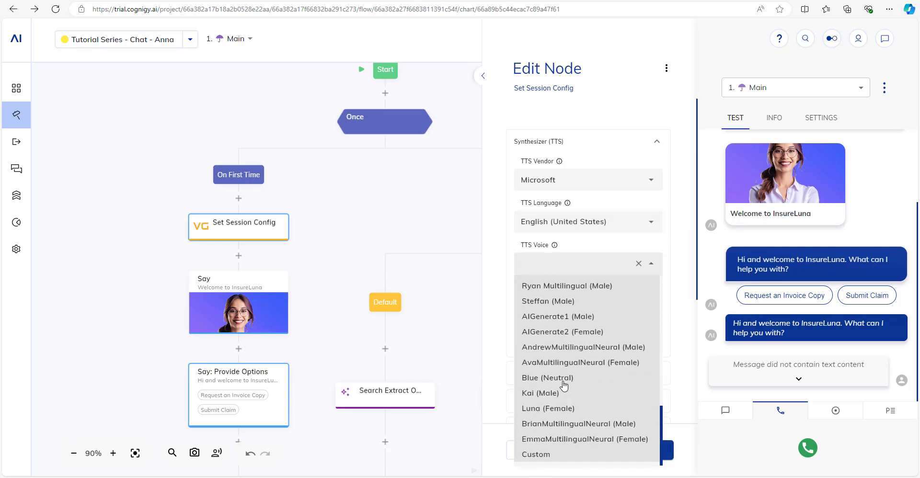
scroll(565, 386, "up", 10)
left_click(552, 286)
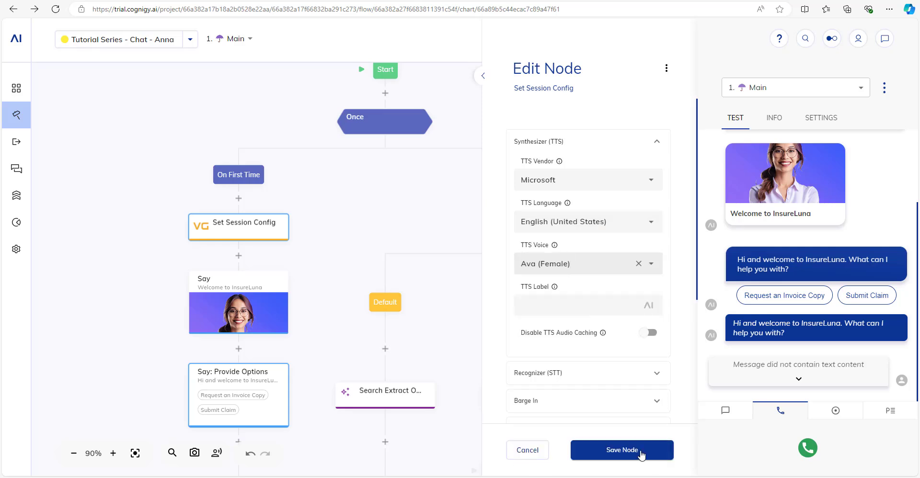
left_click(641, 452)
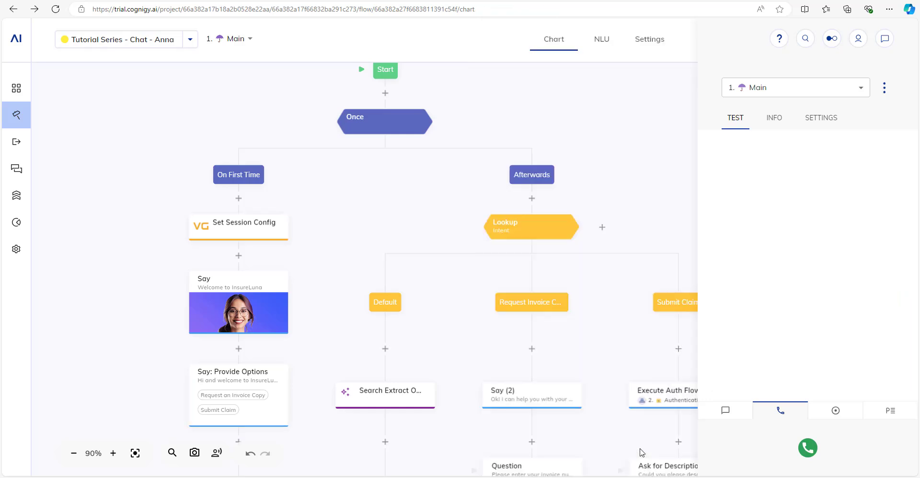
Open the Say: Provide Options node for editing and copy its entire Fallback Text.
left_click_drag(405, 267, 336, 208)
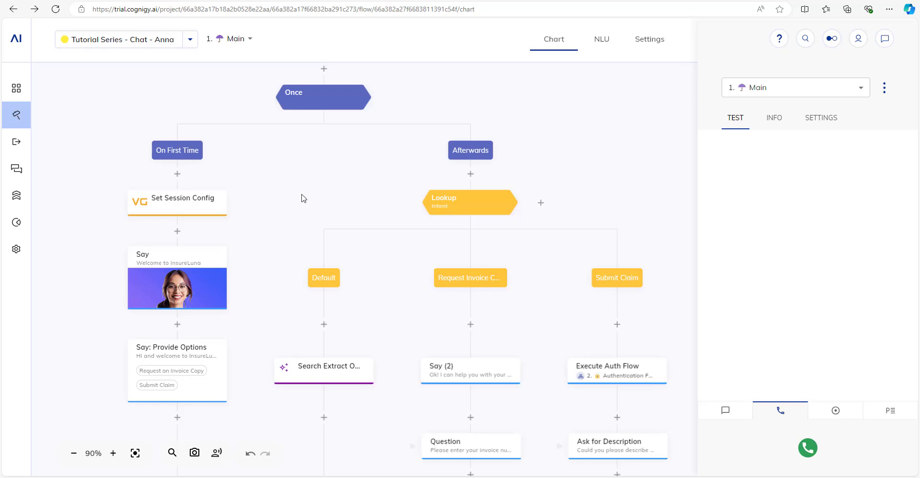
scroll(304, 199, "up", 1)
scroll(306, 200, "down", 1)
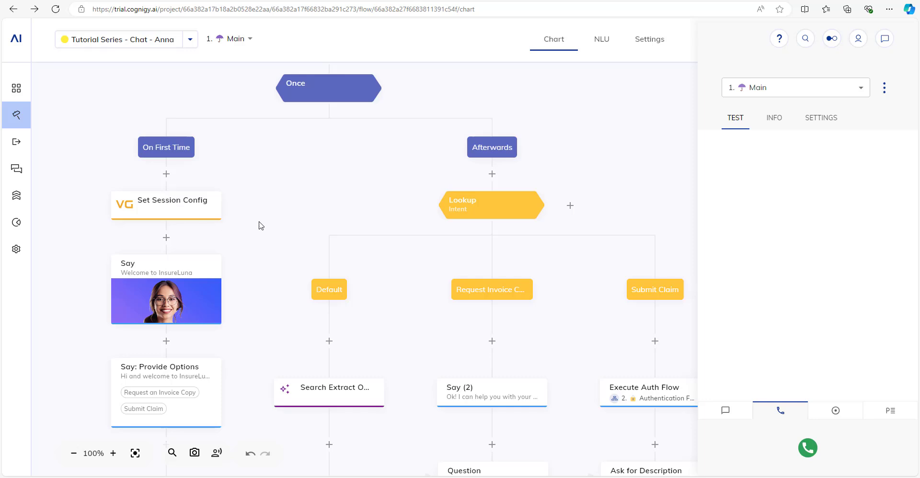
left_click_drag(261, 226, 268, 128)
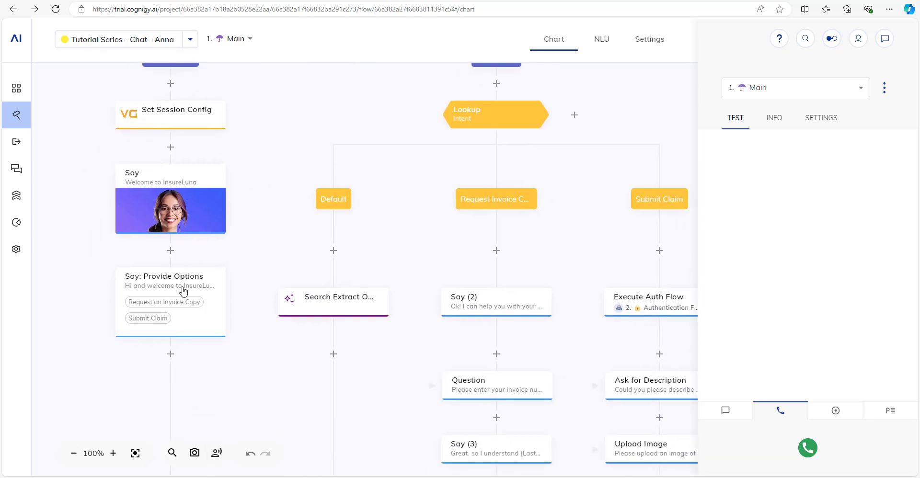
left_click(185, 287)
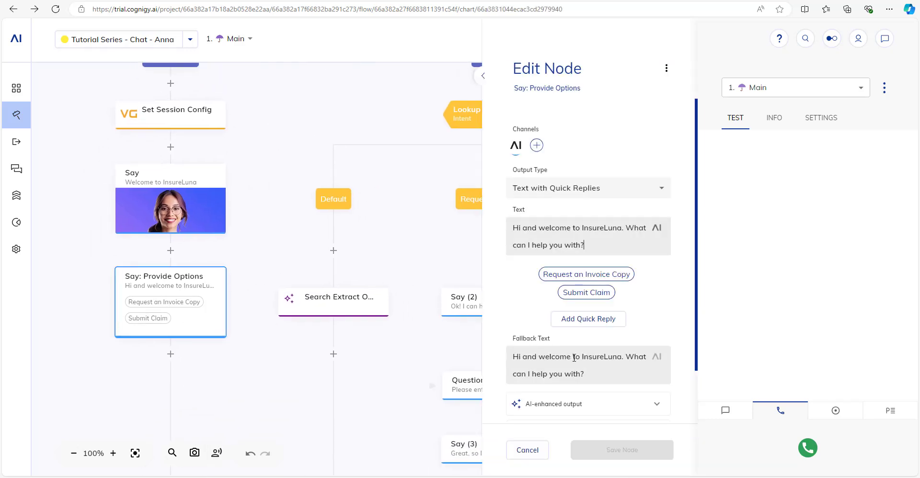
left_click_drag(585, 375, 509, 358)
key("ctrl+c")
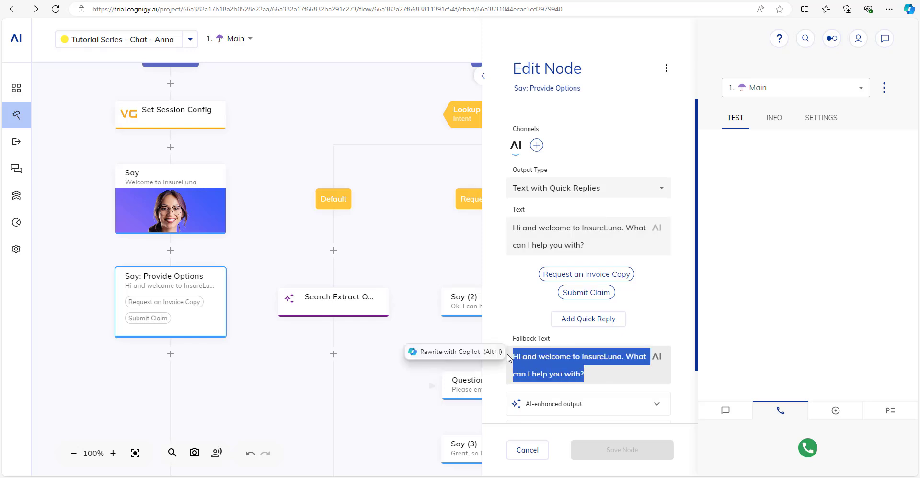
Add a VoiceGateway channel to the Say: Provide Options node and paste the copied greeting as its text.
left_click(538, 146)
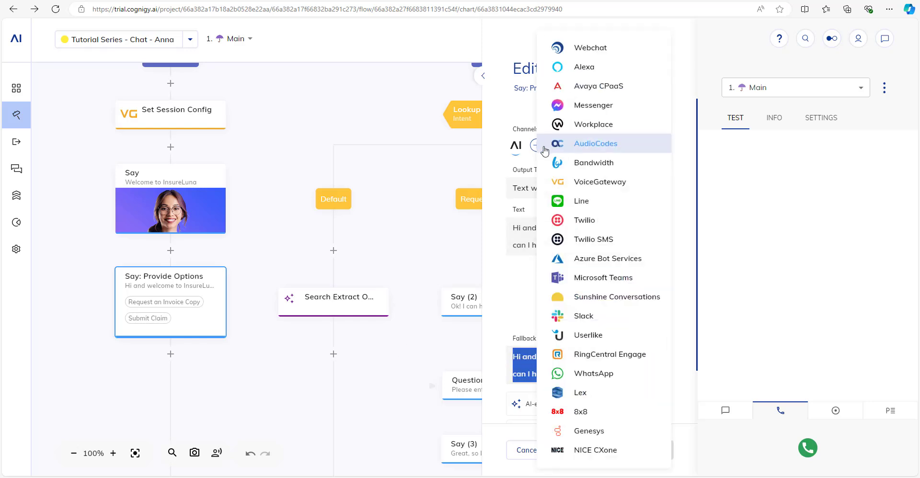
left_click(619, 185)
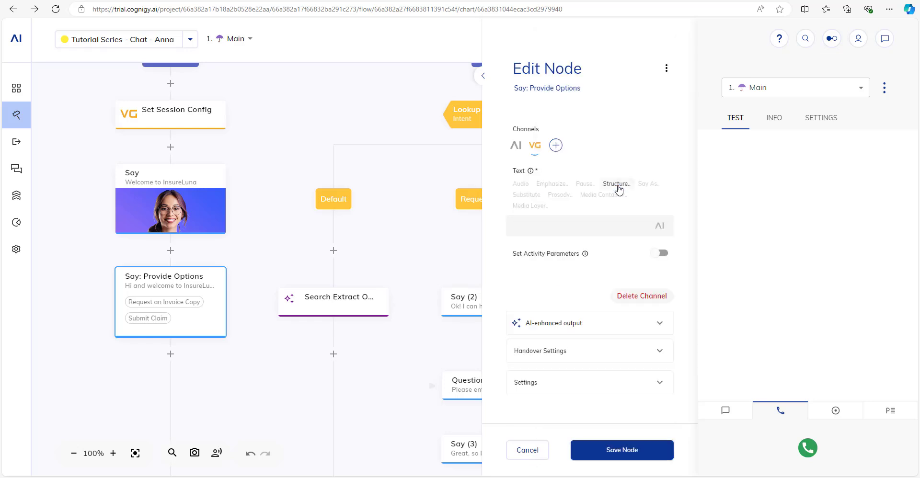
left_click(577, 224)
key("ctrl+v")
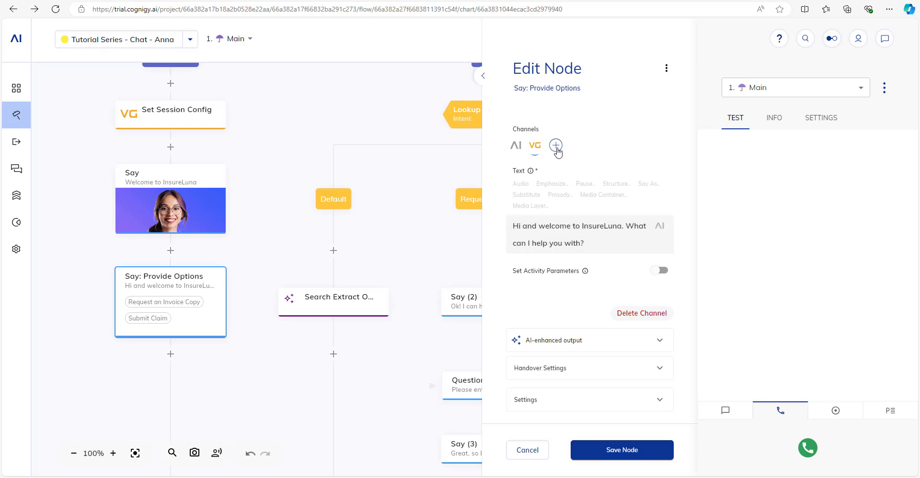
Review the other available output channels and compare the node's default output with its VoiceGateway output.
left_click(556, 146)
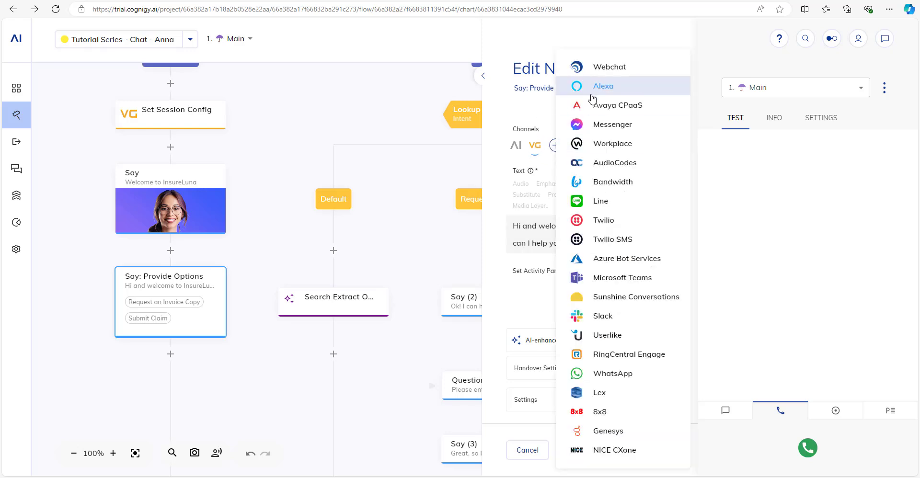
left_click(526, 117)
left_click(516, 145)
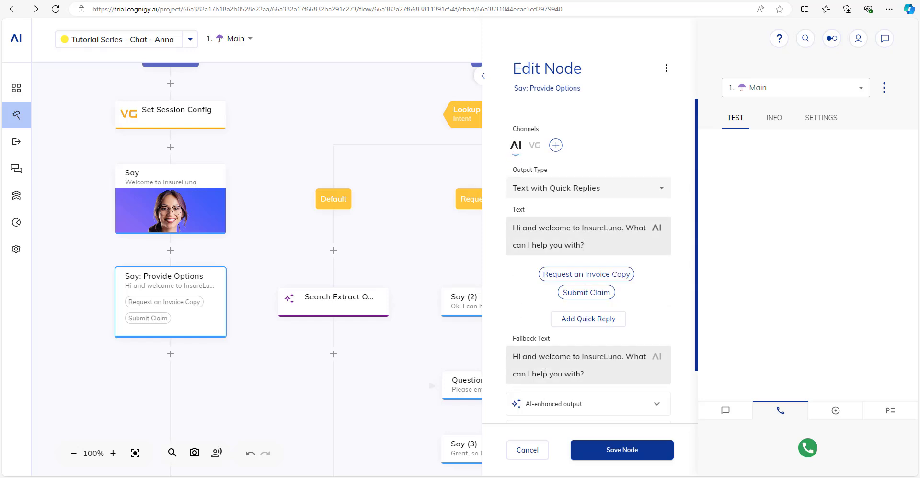
left_click(554, 145)
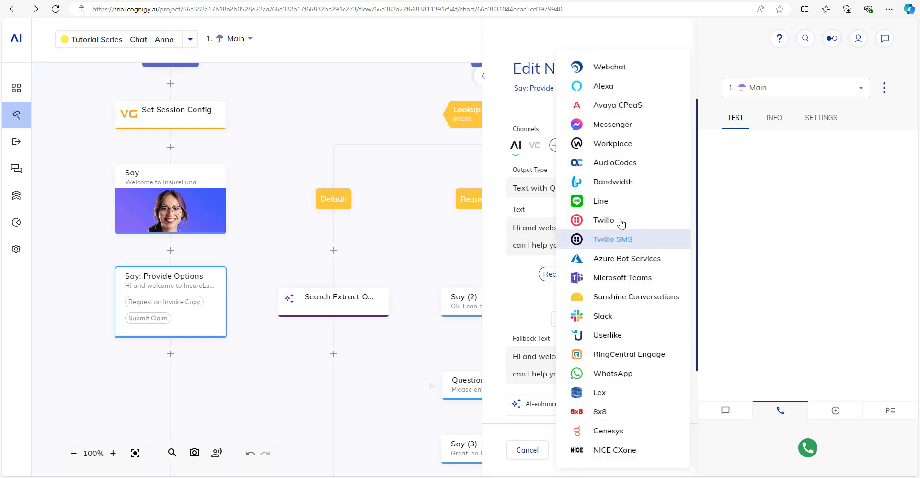
left_click(533, 151)
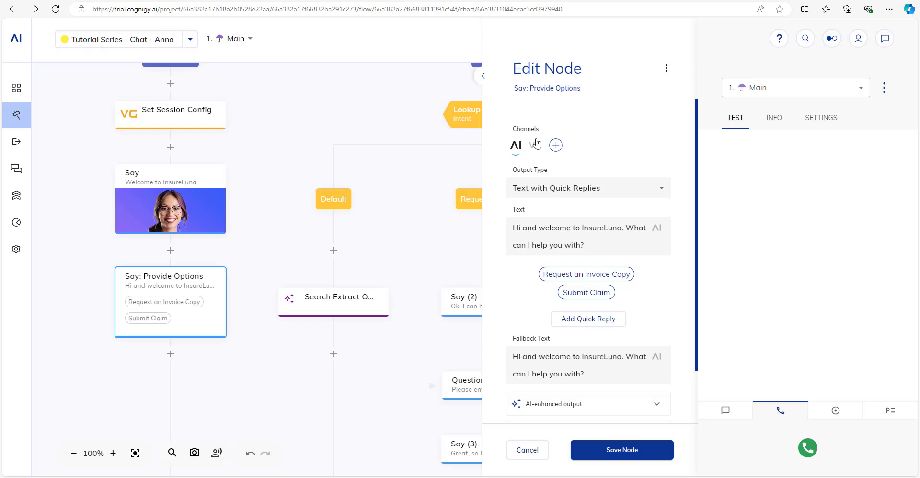
left_click(534, 148)
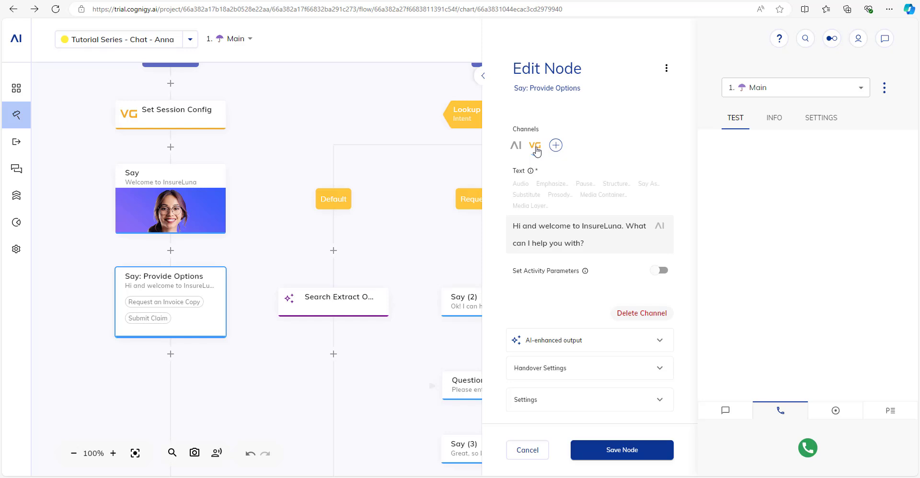
Apply strong emphasis to the word "Hi" in the VoiceGateway text of the Say: Provide Options node.
left_click(590, 239)
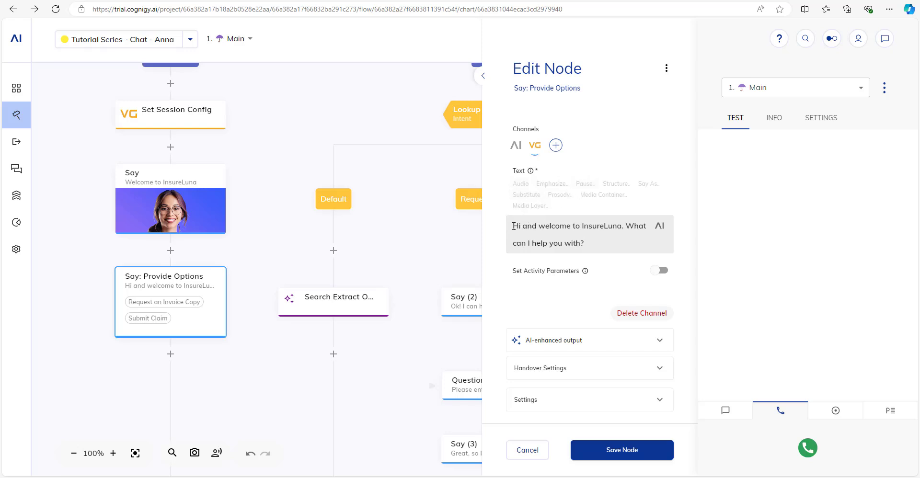
double_click(514, 226)
left_click(549, 184)
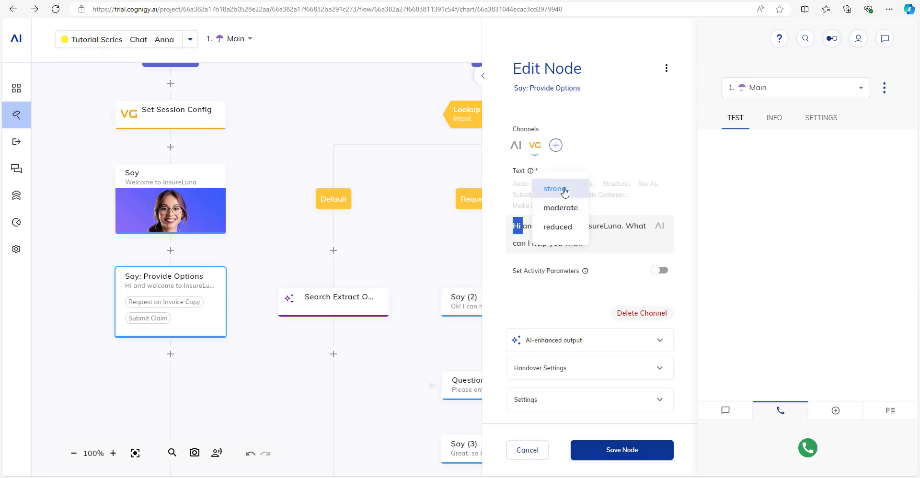
left_click(556, 189)
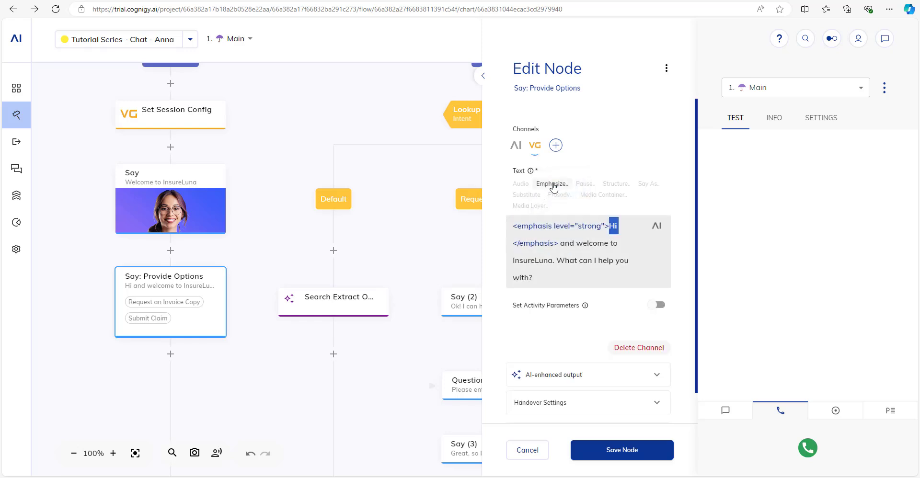
Inspect the emphasis tag around "Hi" in the widened node editor and review the available Say As interpretation options.
left_click(564, 244)
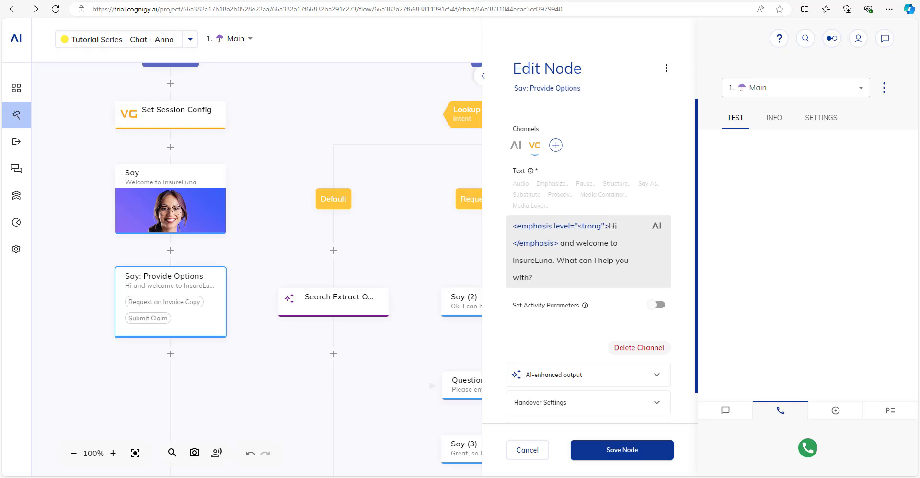
left_click_drag(529, 226, 599, 226)
left_click(566, 226)
left_click(608, 225)
left_click(483, 77)
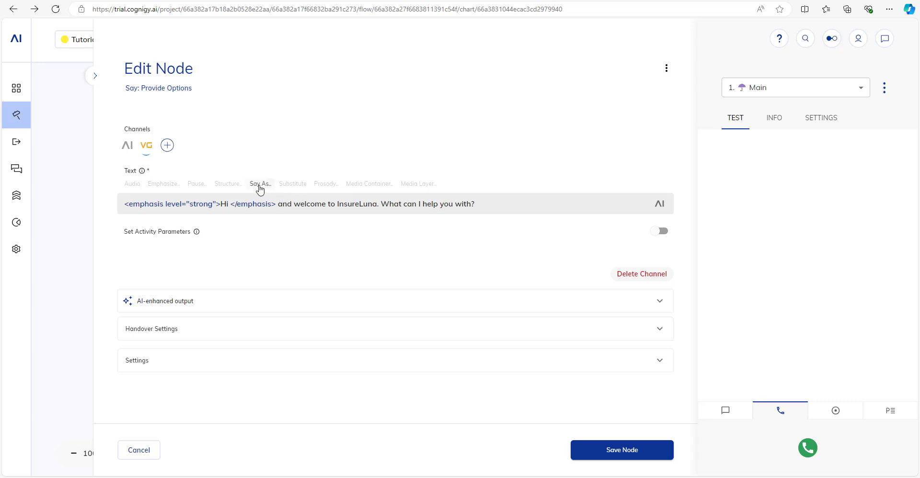
left_click(259, 185)
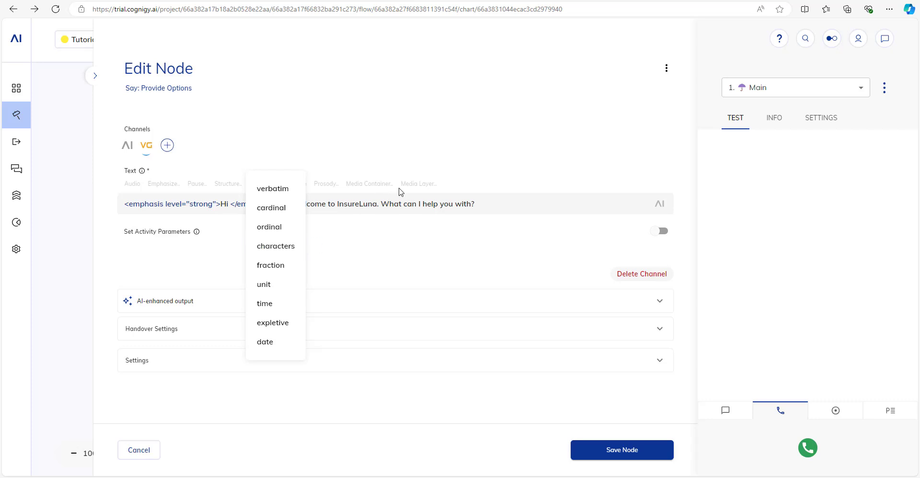
Insert ", spelled InsureLuna" after the company name in the VoiceGateway text of the Say: Provide Options node.
left_click(378, 206)
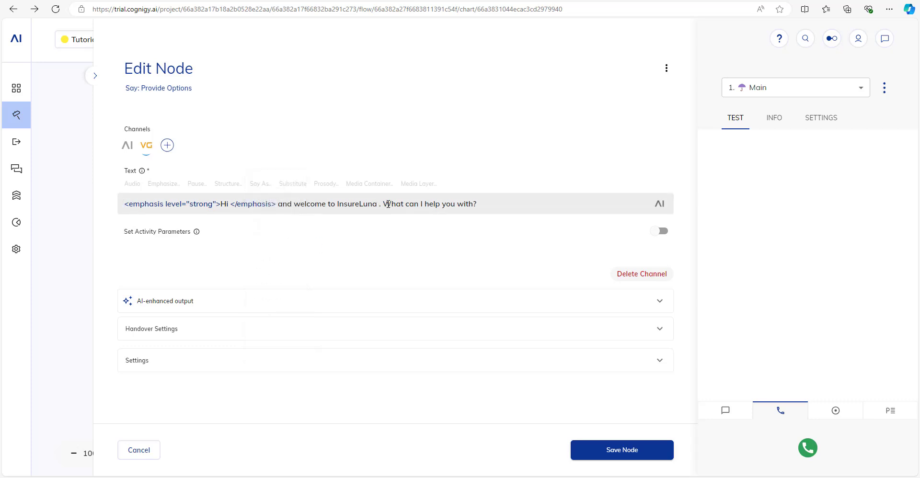
key("BackSpace")
type(", spelled Insur")
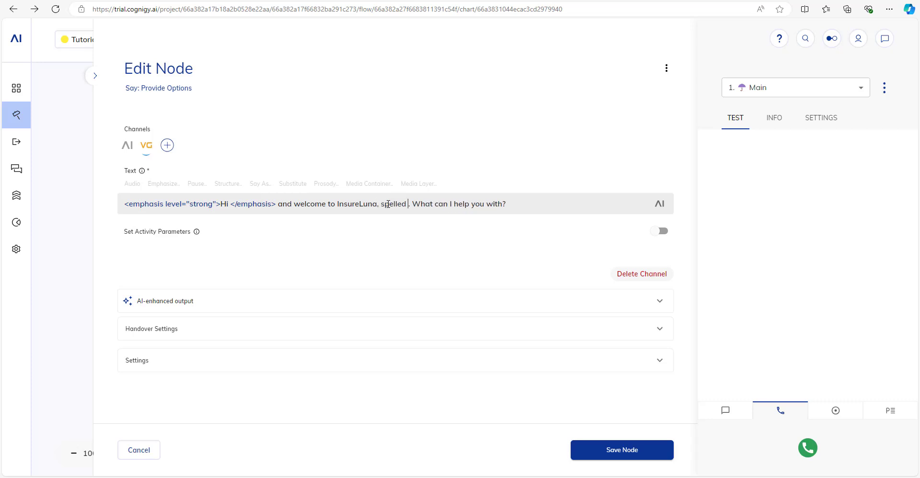
type("eLuna")
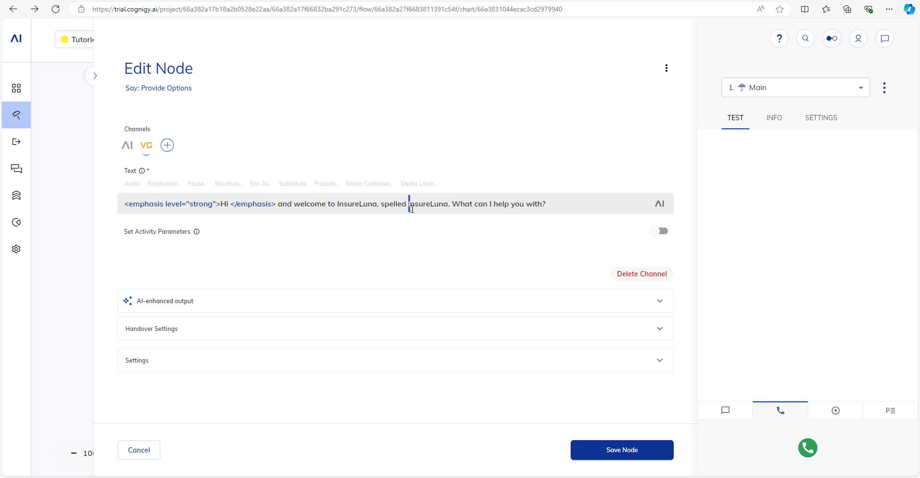
Mark the second "InsureLuna" in the VoiceGateway text with the Say As option characters.
left_click_drag(409, 205, 449, 207)
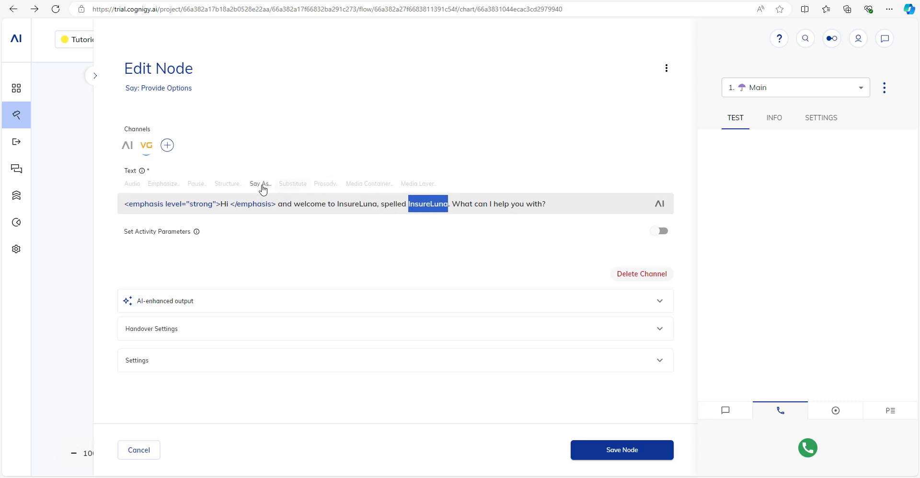
left_click(260, 184)
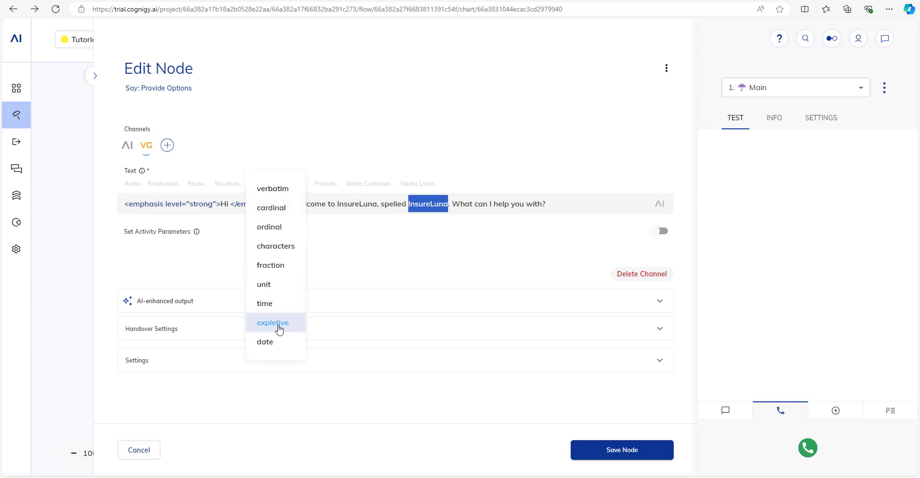
left_click(276, 246)
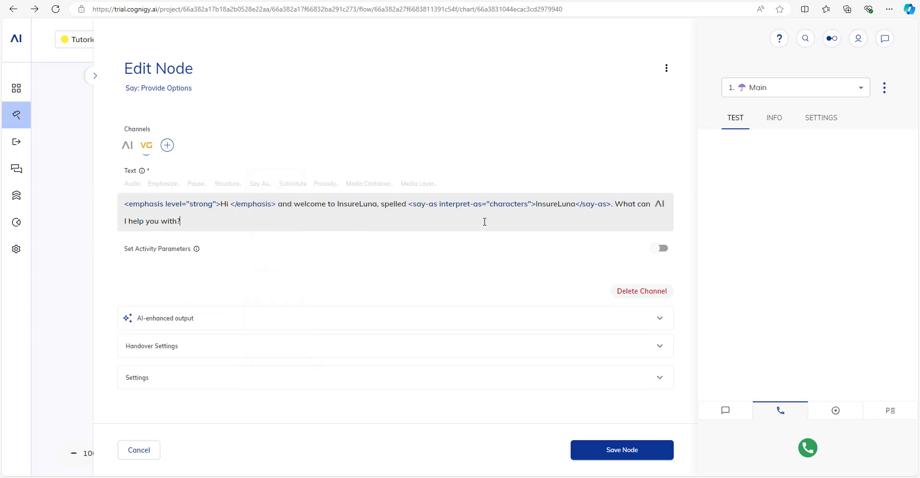
Save the Say: Provide Options node, place a test call to hear its greeting, and end the call.
left_click(638, 450)
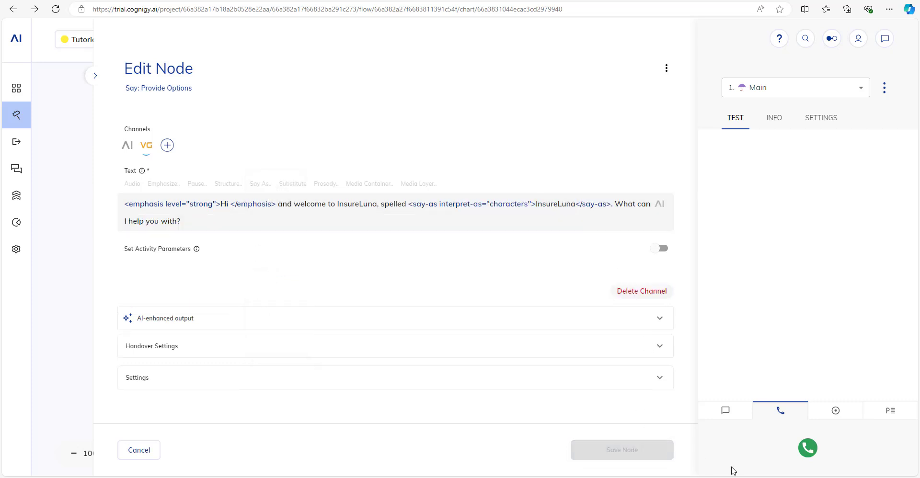
left_click(809, 449)
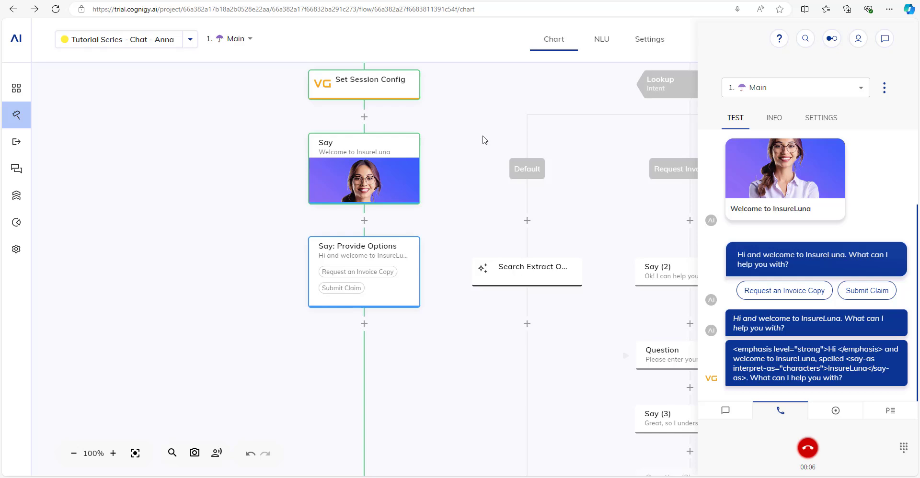
left_click(809, 449)
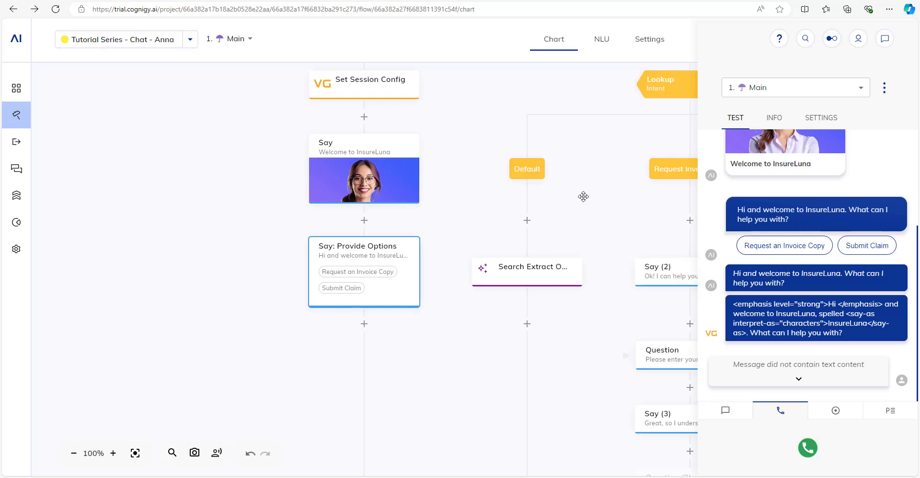
Reopen the Say: Provide Options node and remove the emphasis and say-as tags from its VoiceGateway text.
left_click(245, 268)
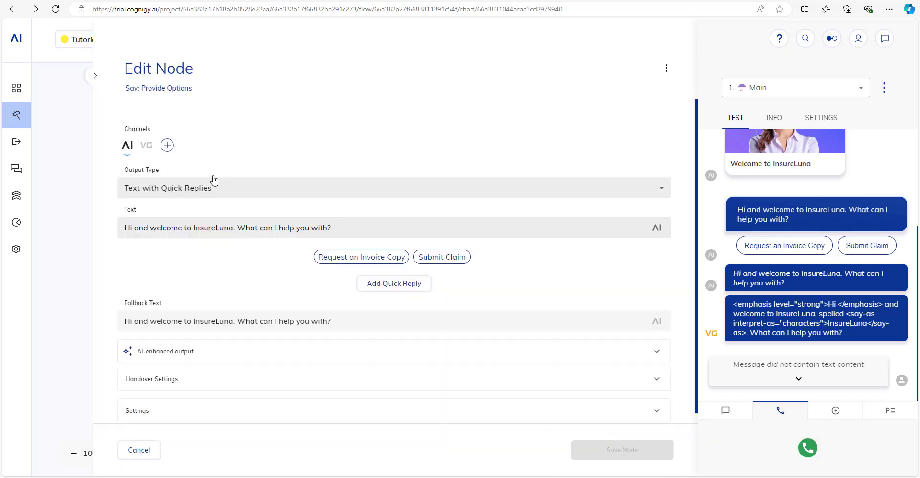
left_click(141, 150)
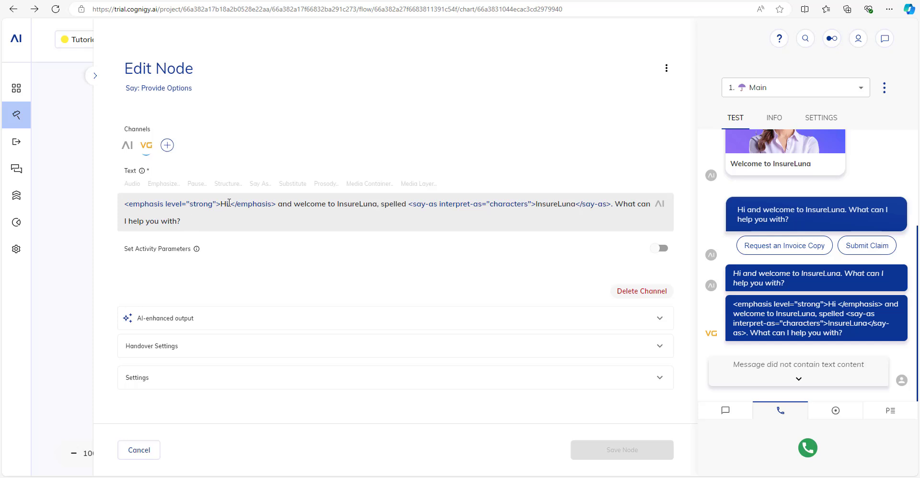
left_click_drag(221, 204, 113, 209)
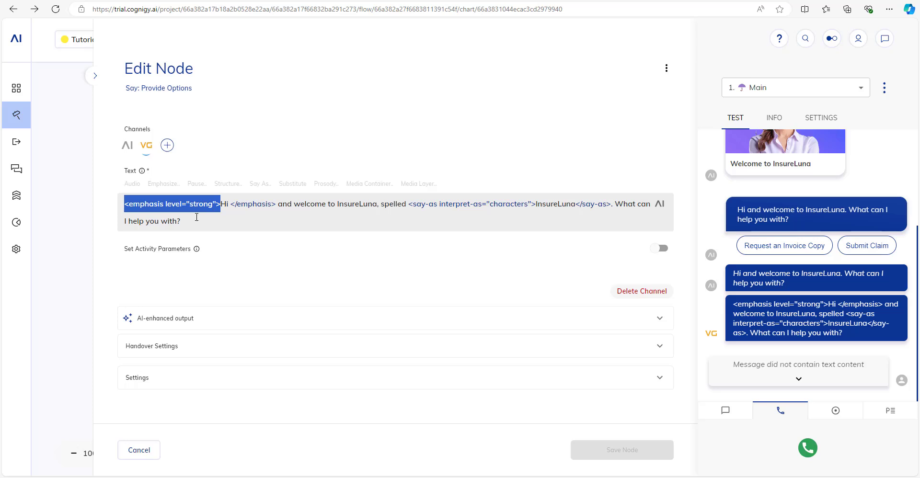
key("BackSpace")
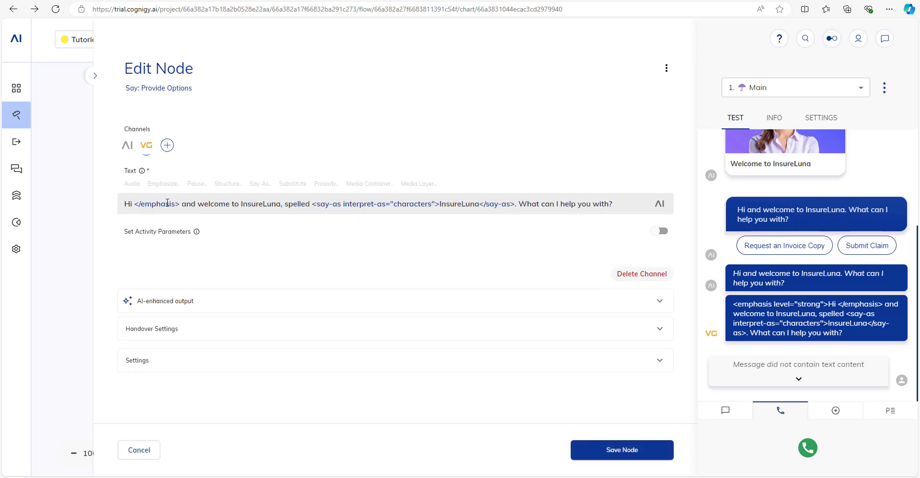
left_click_drag(182, 204, 133, 204)
key("BackSpace")
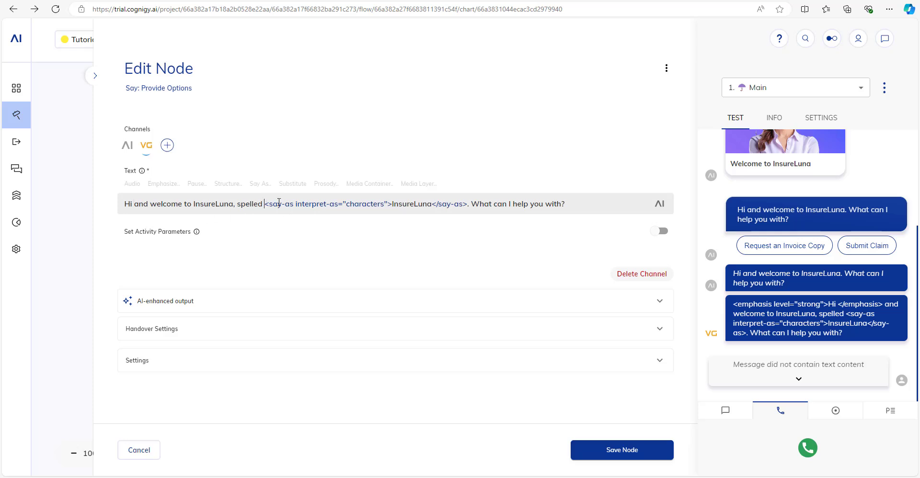
left_click_drag(264, 203, 303, 205)
key("BackSpace")
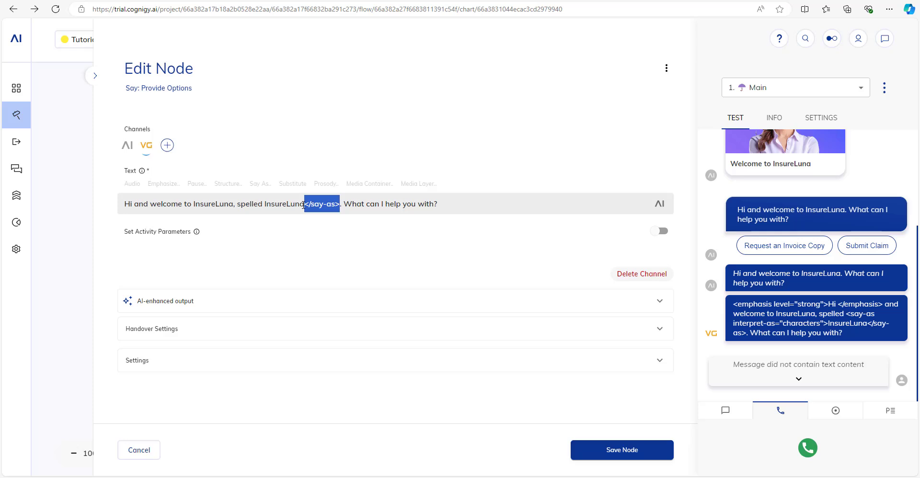
key("BackSpace")
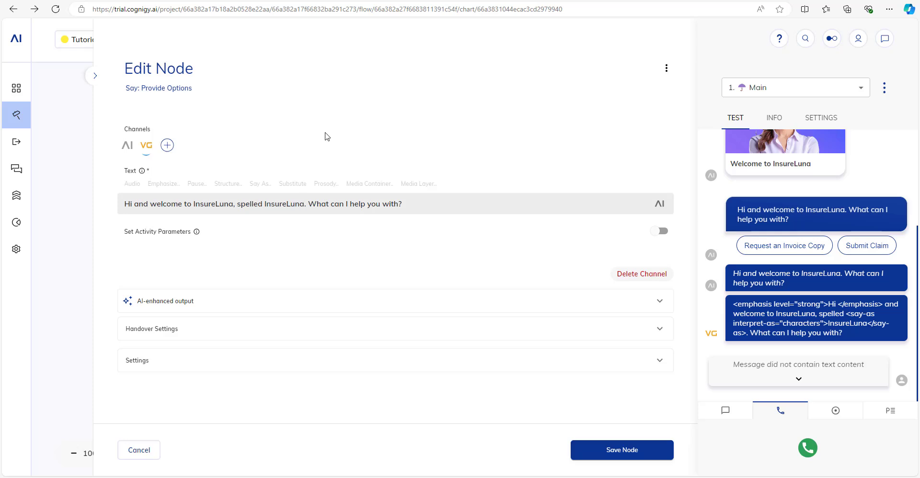
Open the Voice Preview of the test call's VoiceGateway message and play it with the voice Andrew (Male).
mouse_move(418, 202)
left_mouse_down()
mouse_move(121, 208)
mouse_move(416, 197)
left_mouse_up()
mouse_move(746, 330)
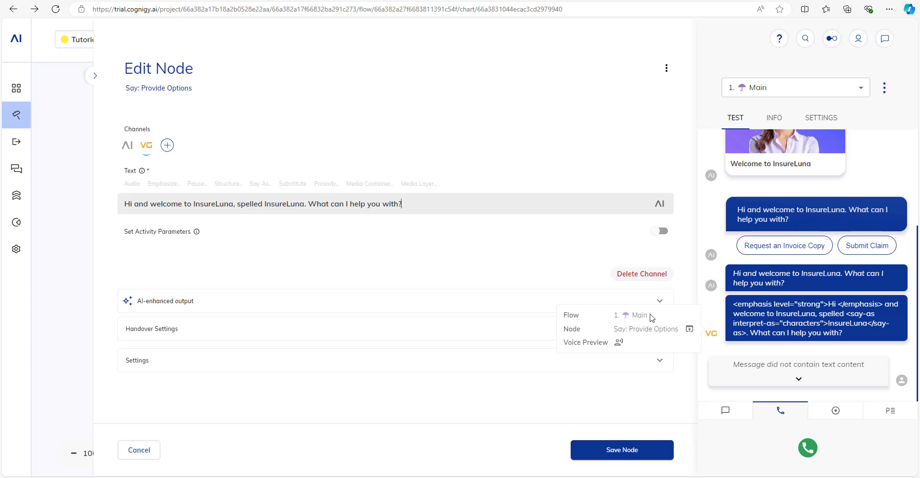
left_click(618, 343)
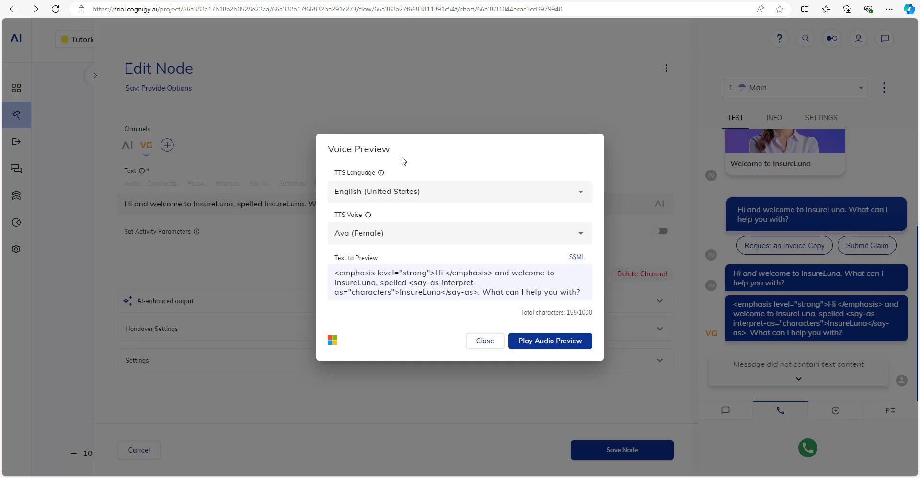
left_click(379, 233)
left_click(543, 346)
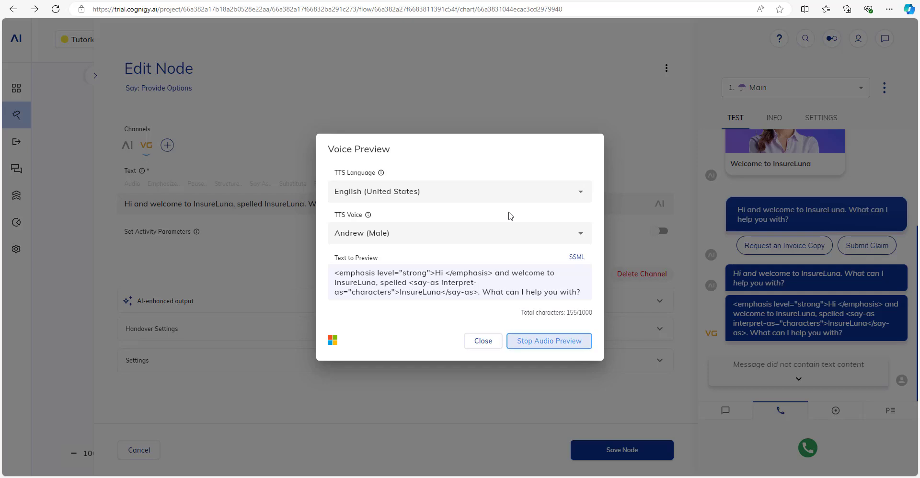
left_click(548, 342)
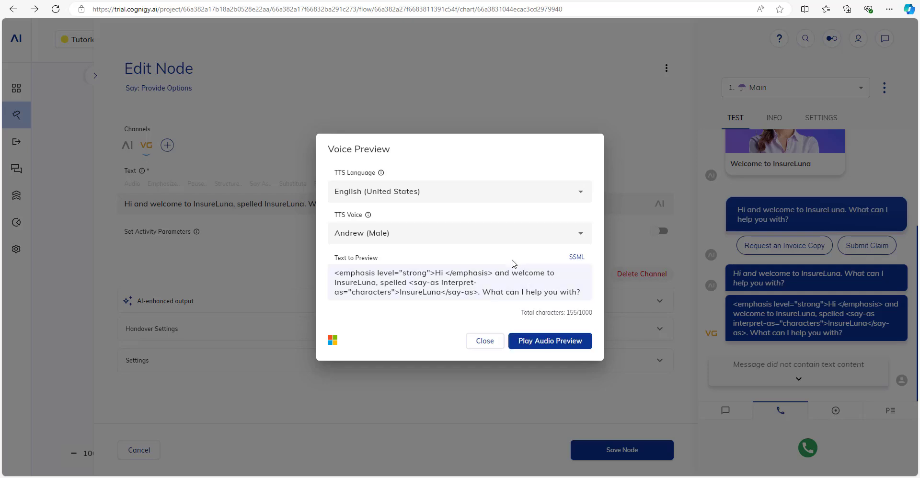
Examine the previewed message as SSML, close the Voice Preview, and discard the open node edits.
left_click(576, 257)
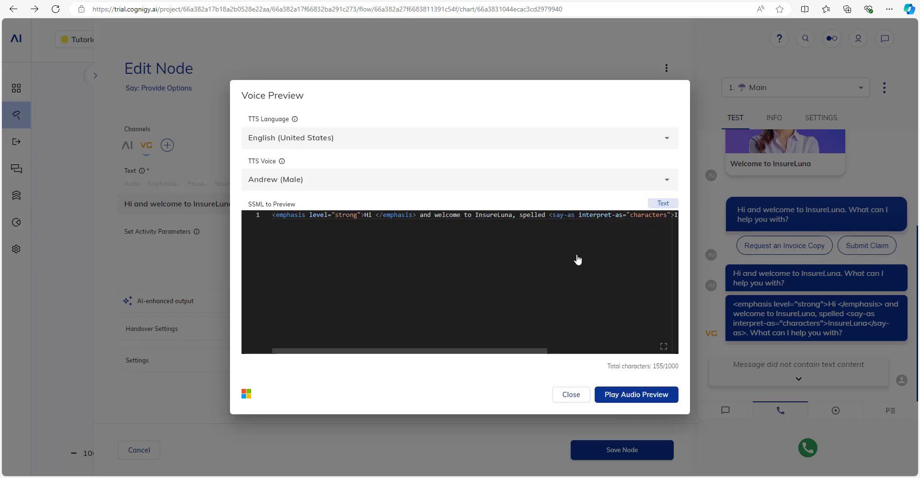
left_click_drag(442, 350, 422, 341)
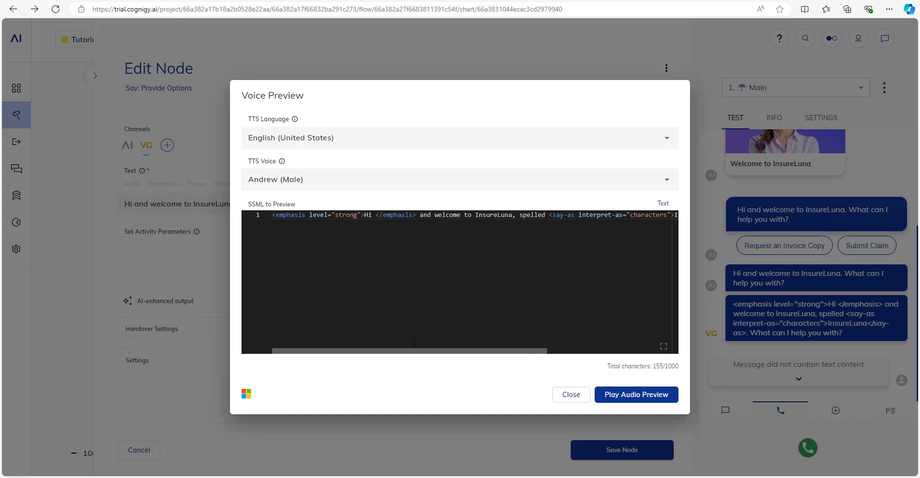
left_click_drag(413, 343, 455, 352)
left_click(571, 395)
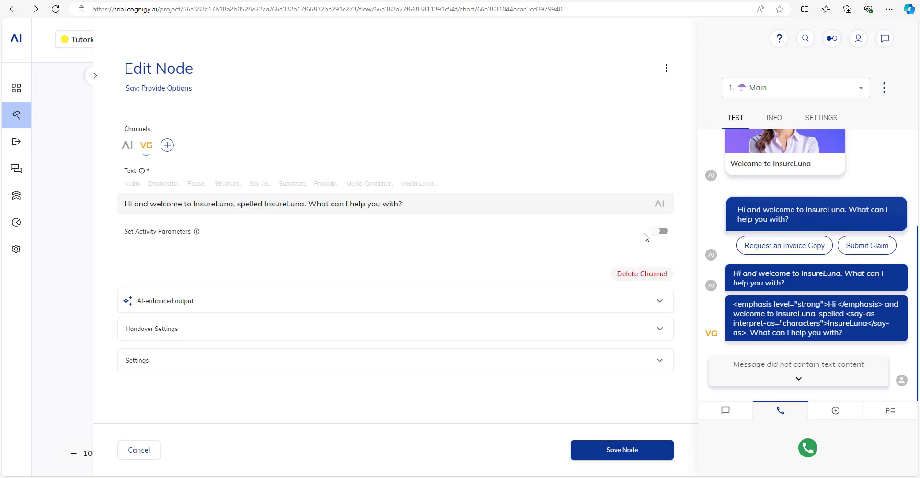
mouse_move(780, 328)
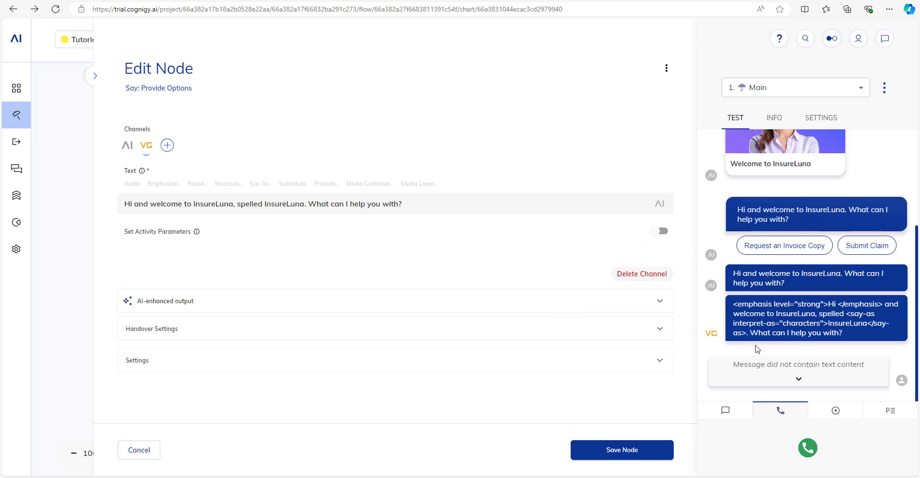
left_click(146, 452)
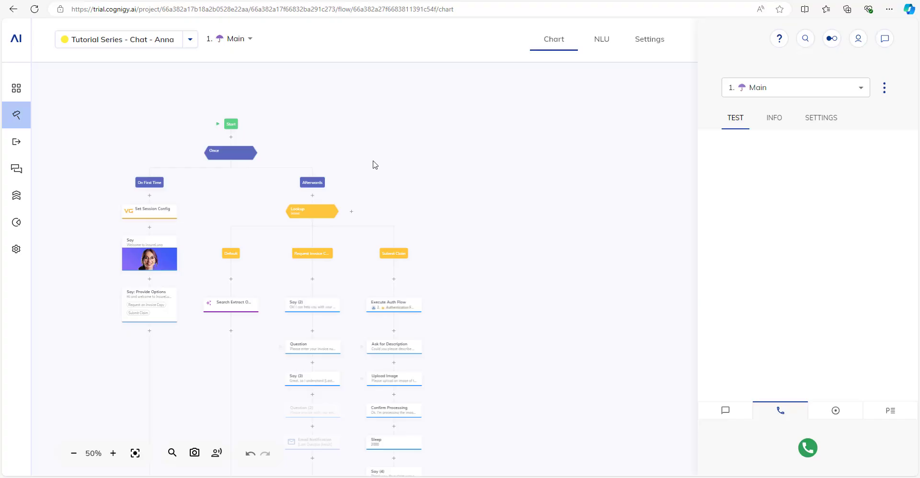
Open the Question node that asks for the invoice number in the Request Invoice Copy branch.
scroll(372, 165, "up", 3)
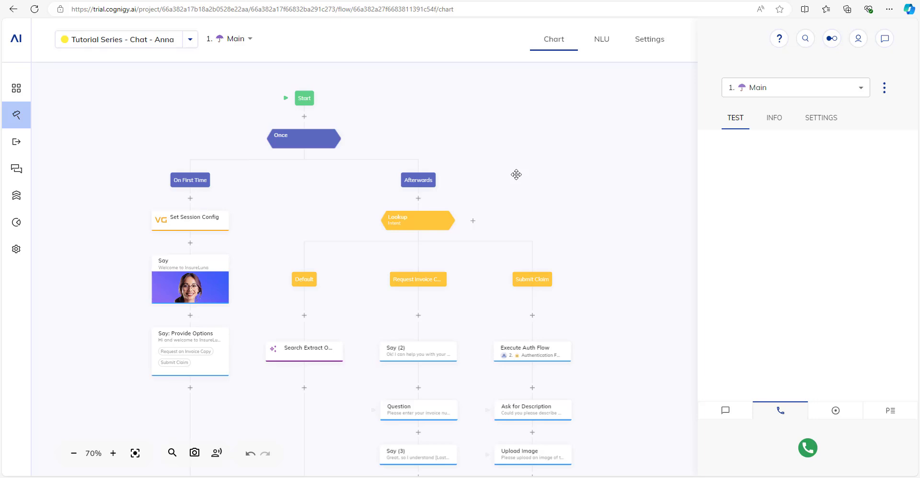
scroll(614, 302, "down", 1)
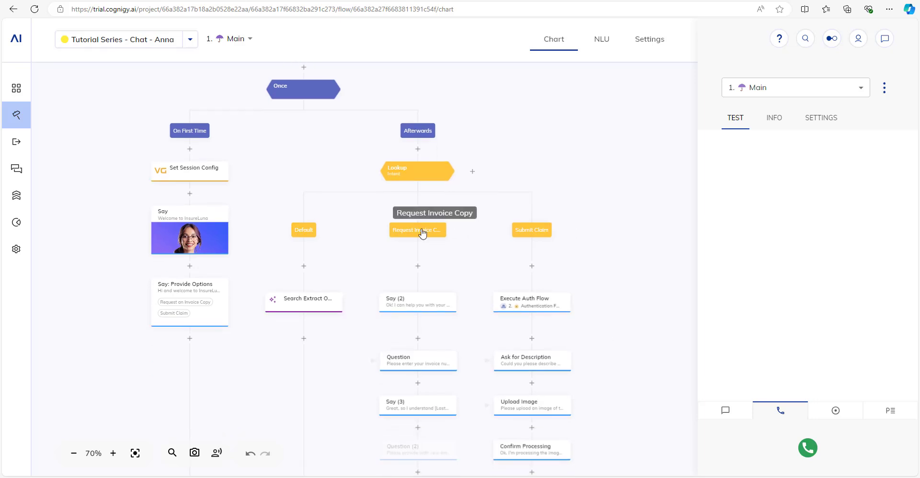
left_click_drag(466, 258, 442, 191)
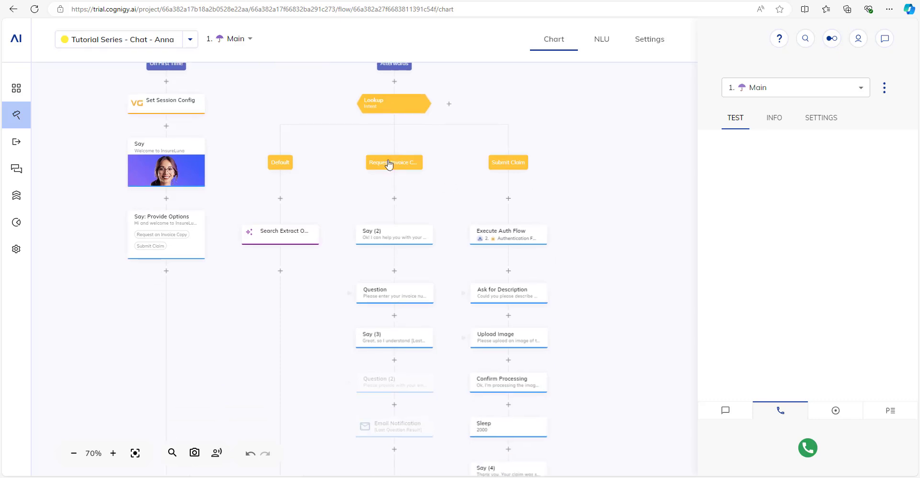
scroll(370, 345, "up", 2)
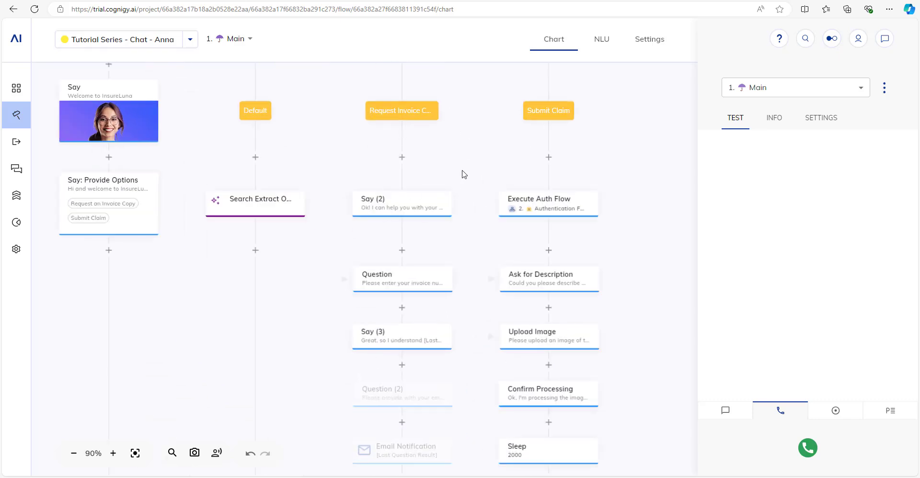
left_click_drag(464, 174, 434, 162)
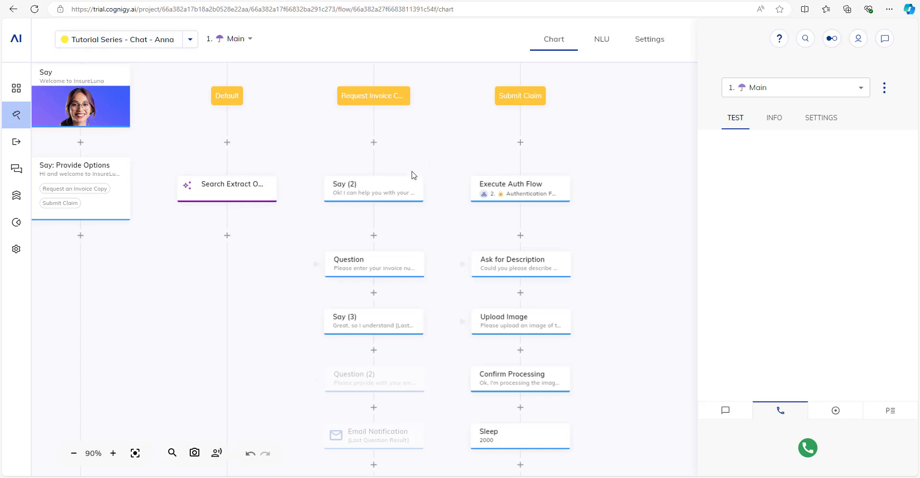
left_click(399, 275)
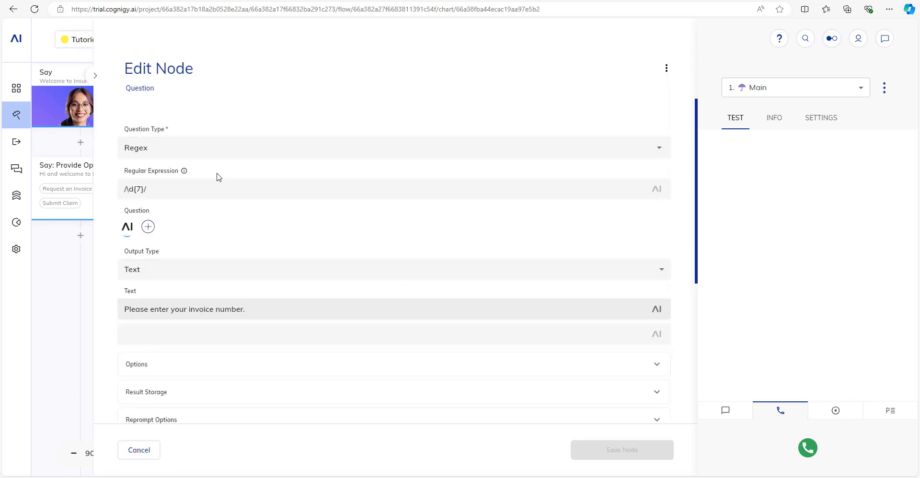
Look through the question types available for the node and keep Regex selected.
left_click(179, 139)
scroll(171, 280, "up", 2)
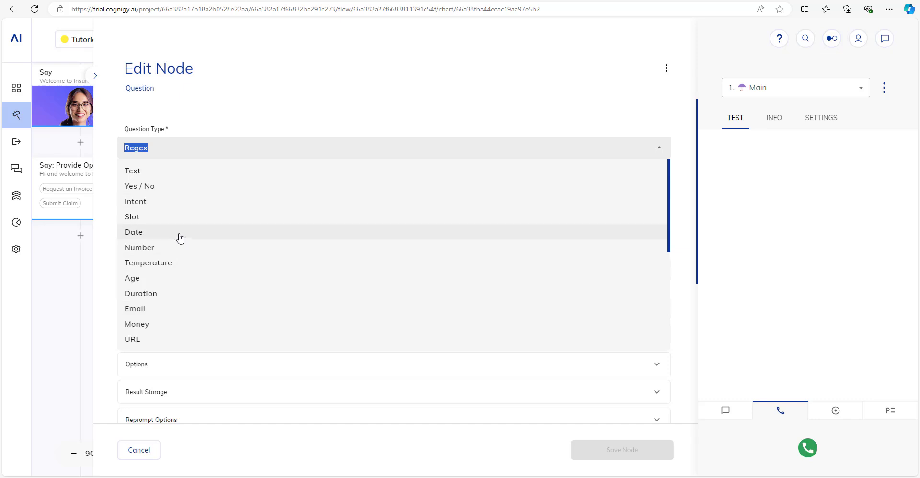
scroll(174, 247, "down", 2)
scroll(171, 234, "up", 2)
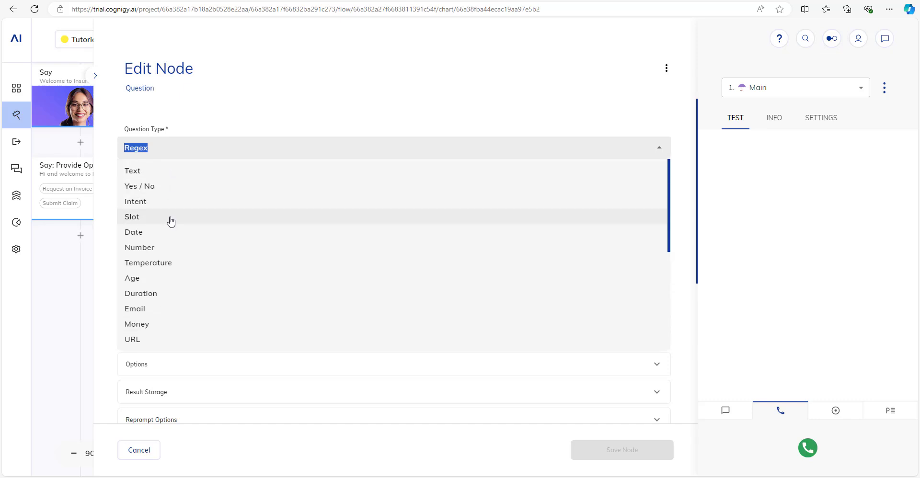
scroll(170, 225, "down", 2)
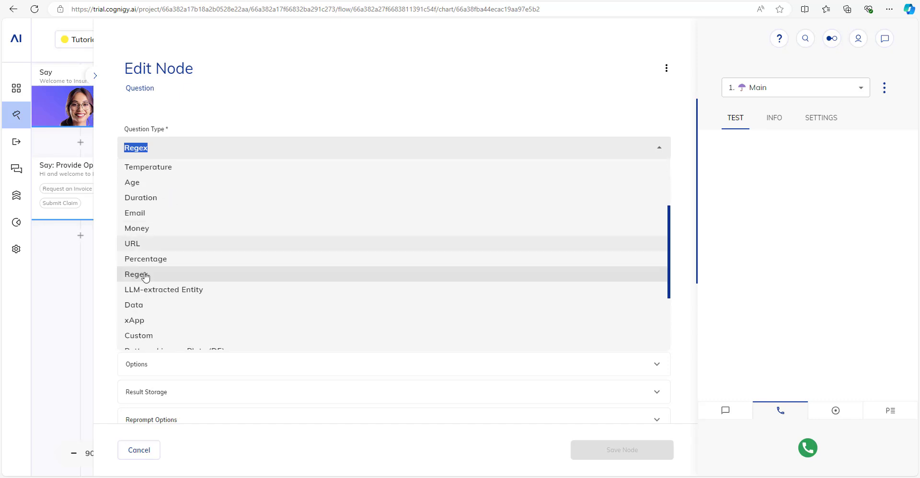
left_click(102, 270)
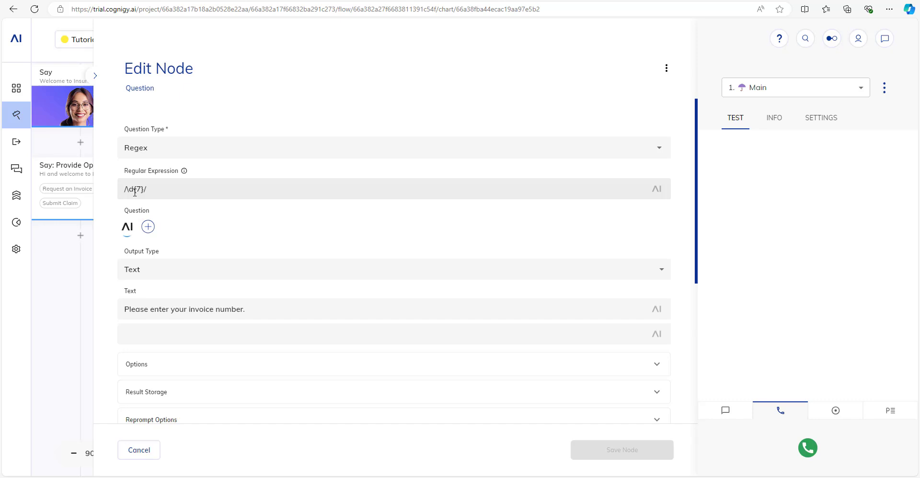
Examine the Question node's regular expression, prompt text and the option sections below them.
left_click_drag(181, 196, 211, 181)
scroll(222, 212, "down", 5)
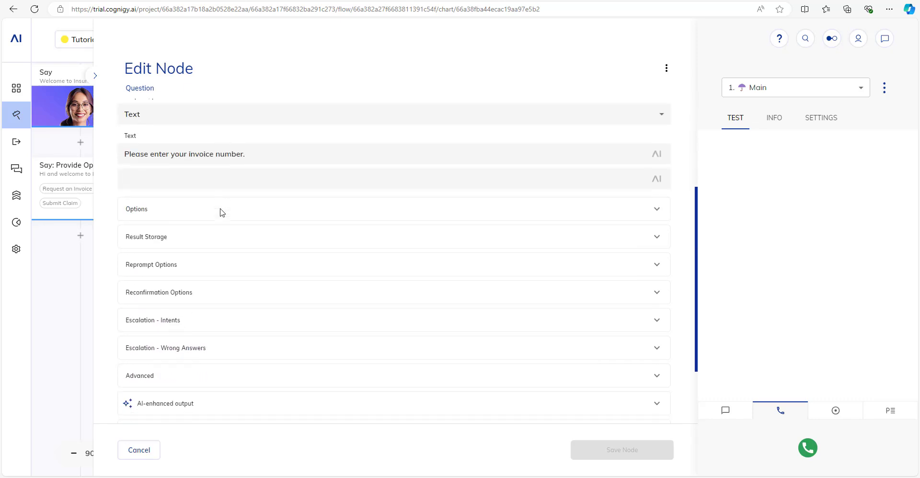
scroll(207, 285, "down", 1)
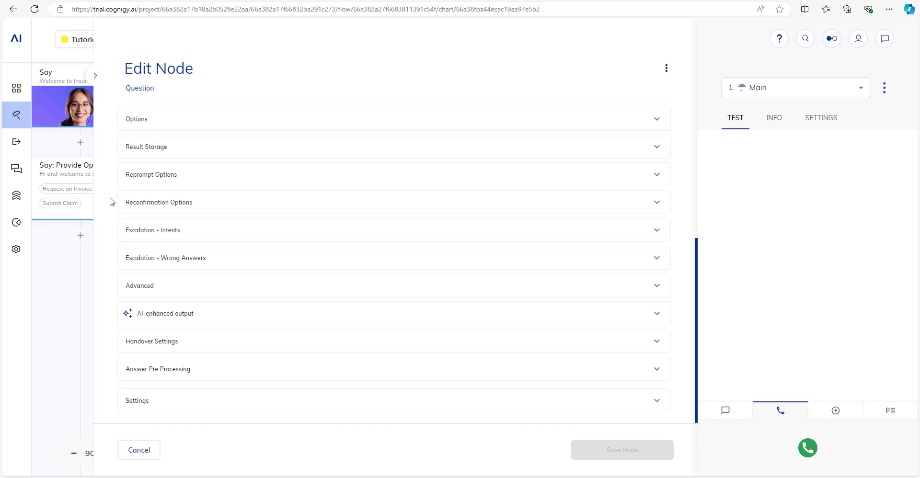
scroll(110, 201, "up", 5)
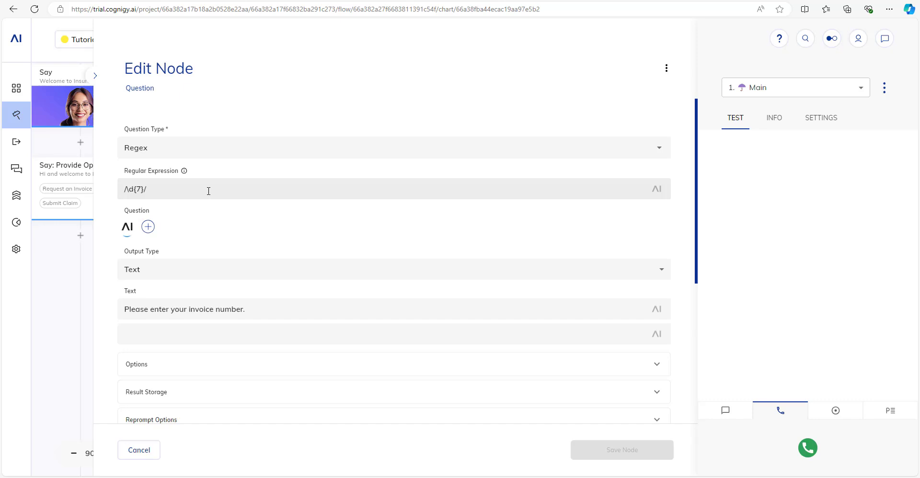
scroll(209, 190, "down", 3)
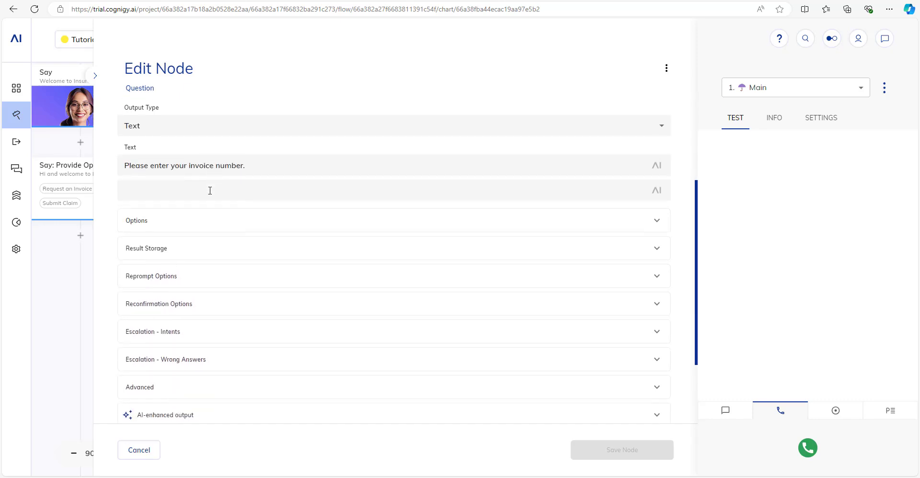
scroll(116, 227, "down", 2)
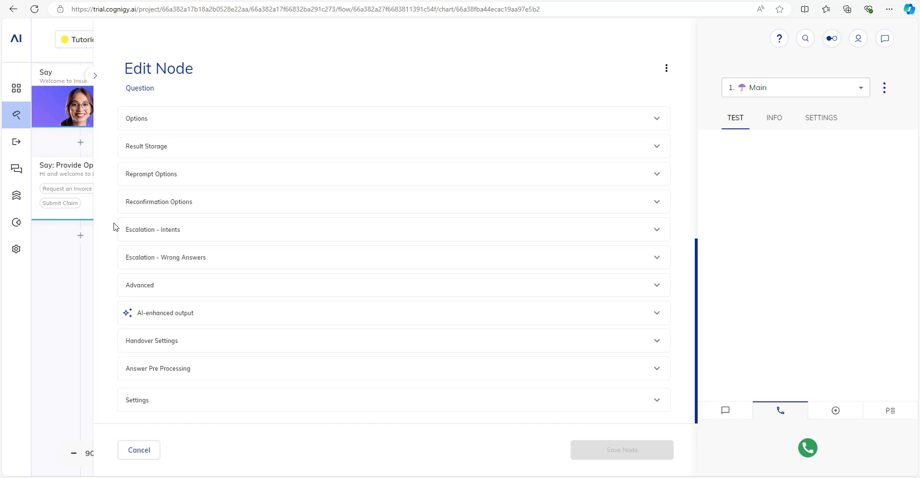
scroll(116, 227, "up", 5)
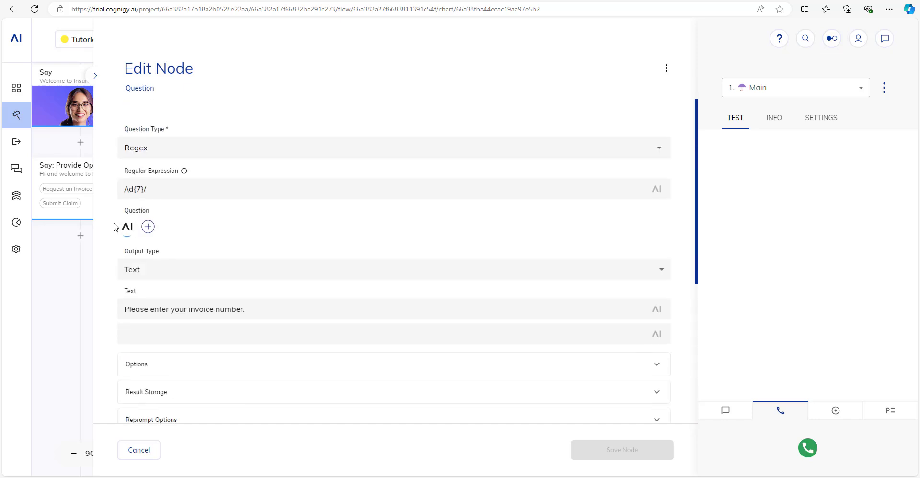
scroll(116, 227, "down", 5)
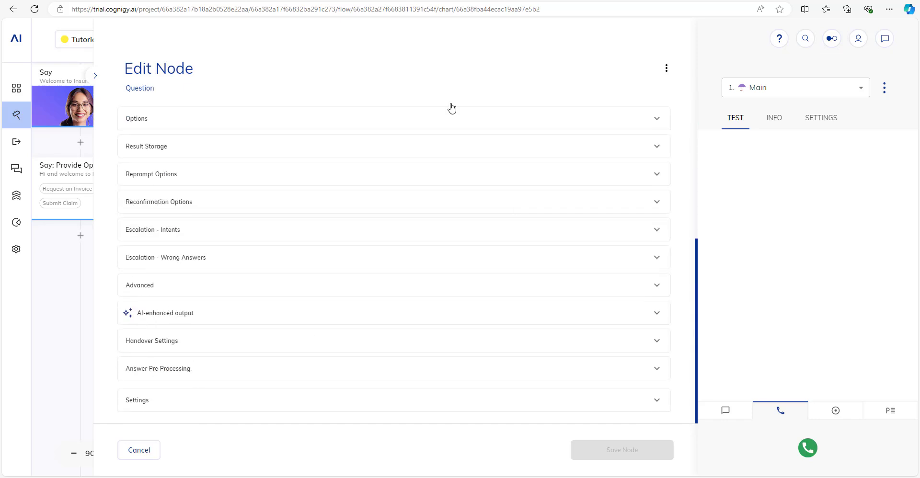
Enable Clean Disallowed Symbols in the Question node's Answer Pre Processing settings and review its additional options.
left_click(225, 374)
scroll(224, 350, "down", 4)
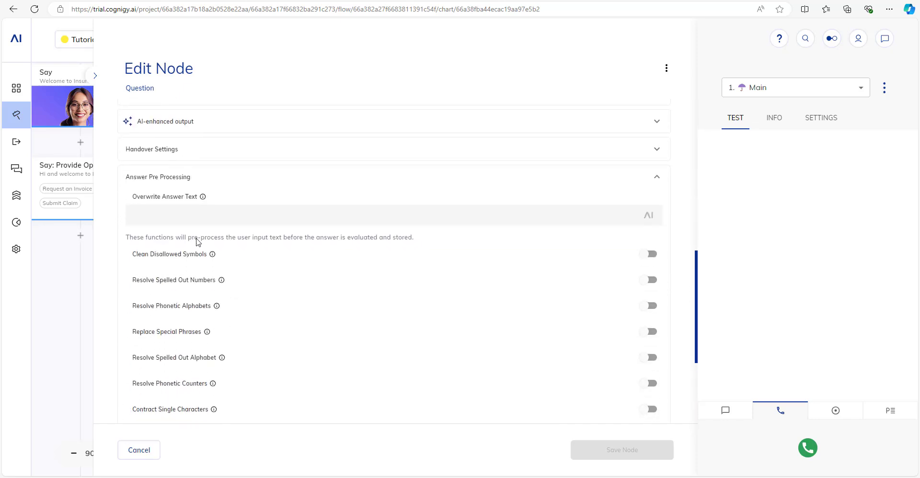
scroll(170, 180, "down", 2)
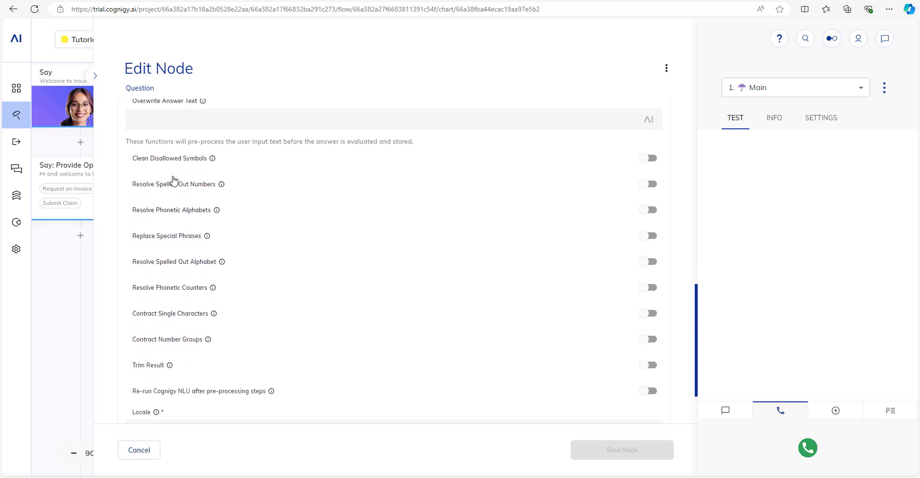
scroll(172, 179, "up", 1)
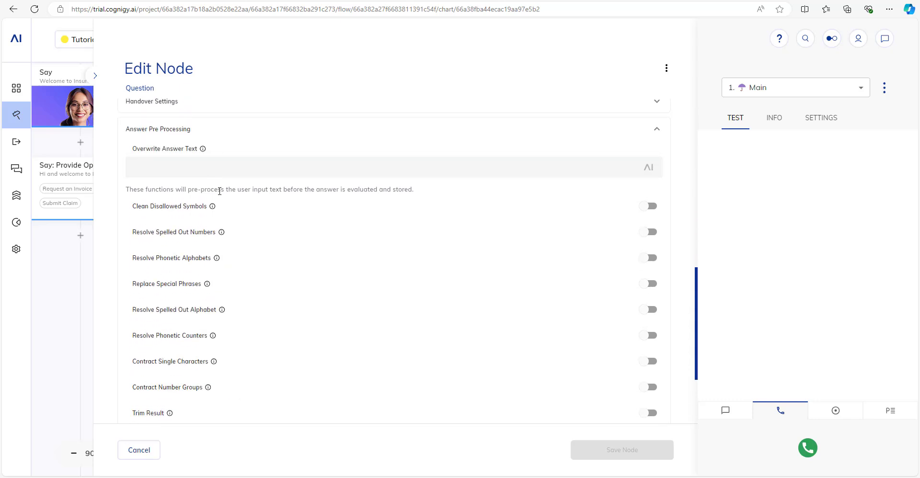
left_click(650, 206)
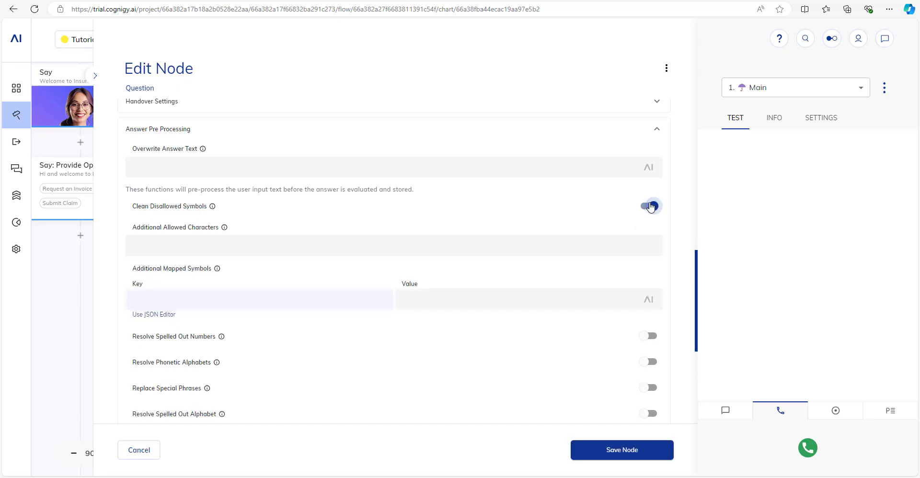
mouse_move(214, 207)
scroll(511, 200, "down", 1)
scroll(557, 155, "down", 1)
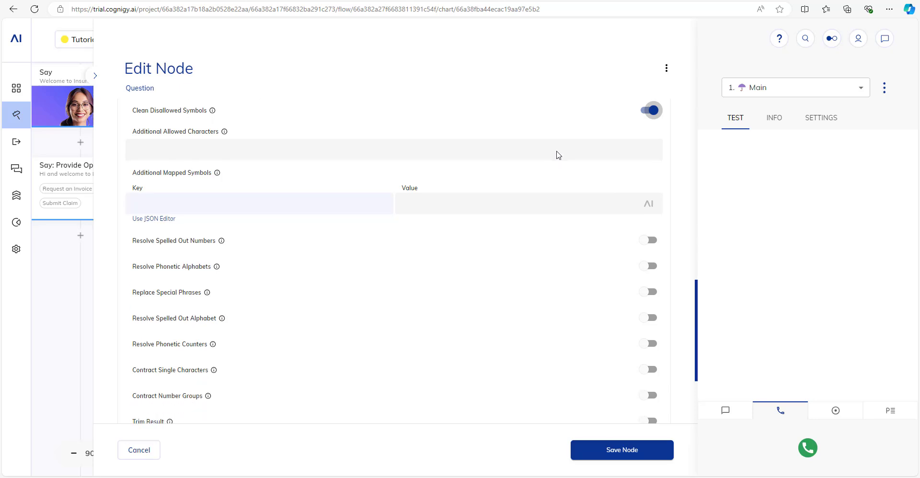
scroll(557, 155, "up", 1)
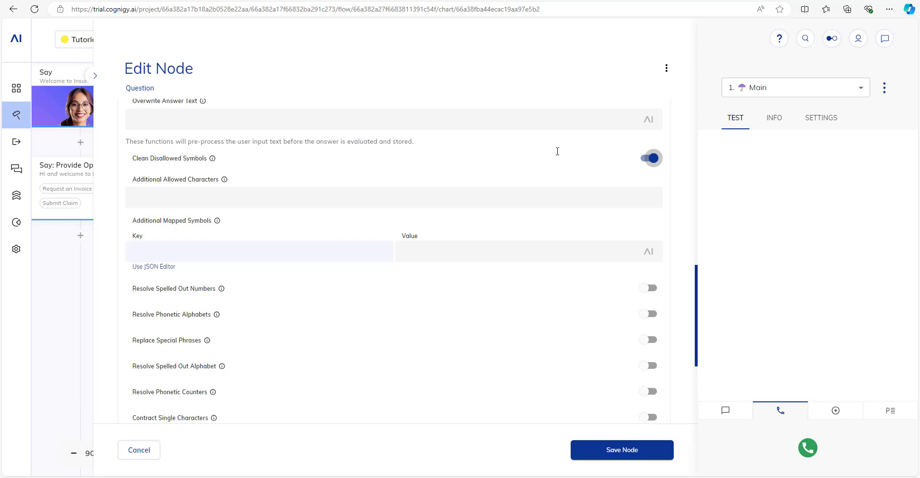
scroll(557, 151, "down", 1)
Enable Resolve Spelled Out Numbers, Resolve Phonetic Counters and Contract Number Groups for the answer pre-processing.
mouse_move(223, 241)
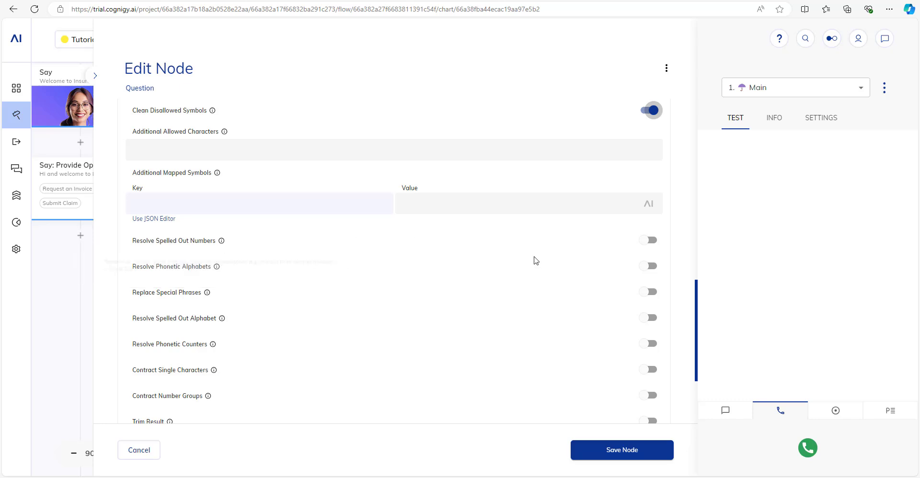
left_click(653, 240)
scroll(472, 270, "down", 1)
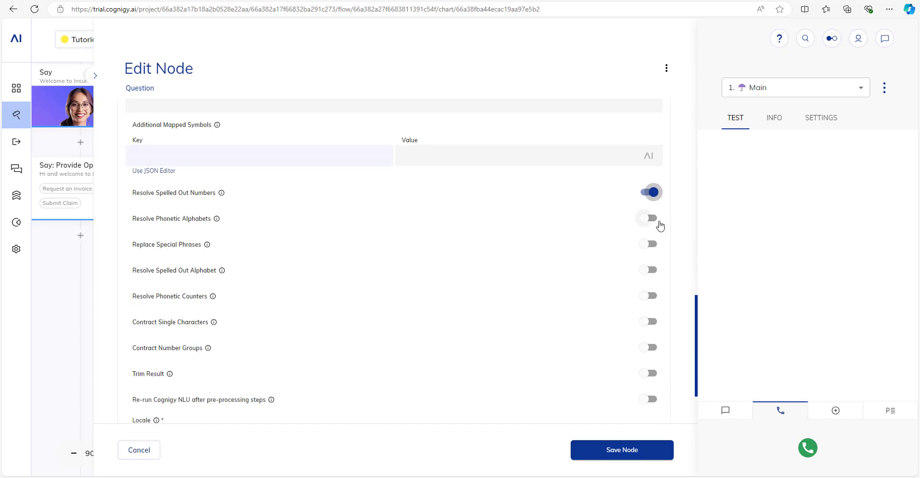
mouse_move(216, 222)
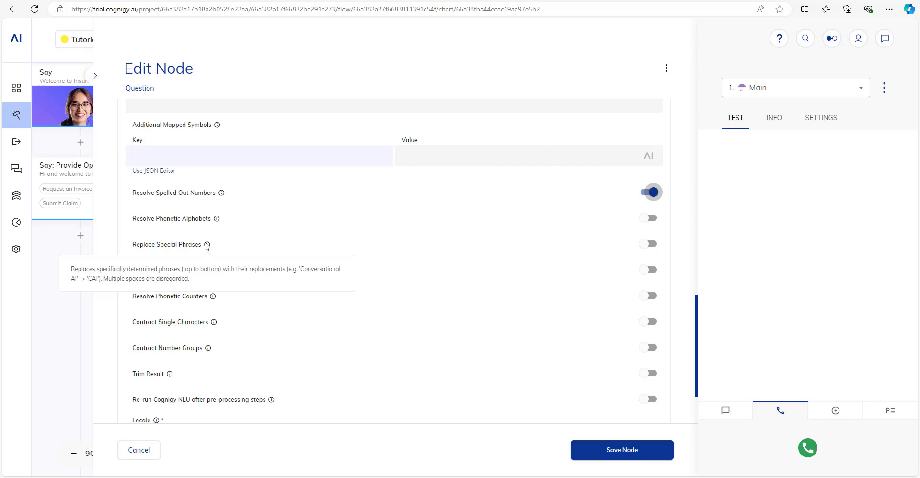
scroll(433, 267, "down", 1)
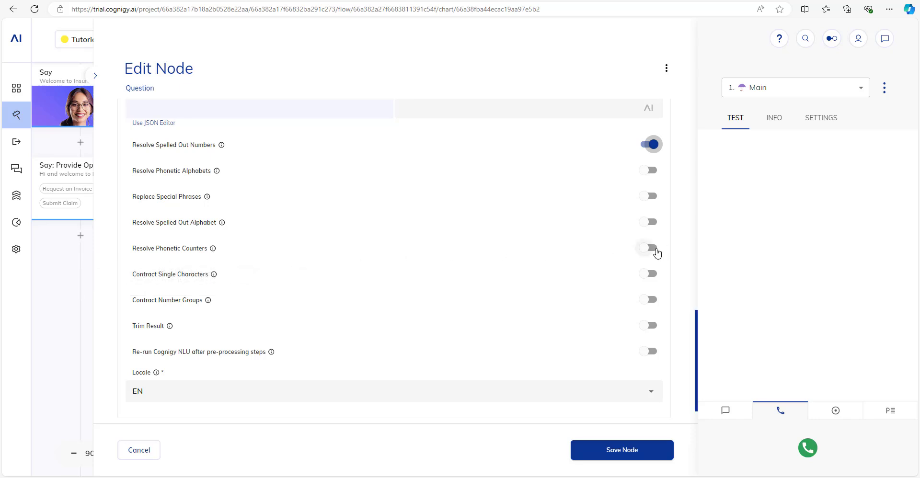
left_click(655, 249)
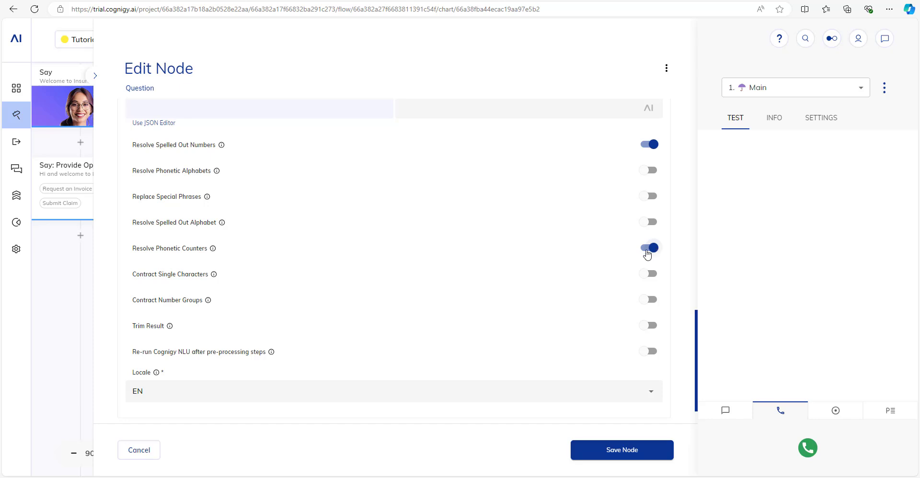
scroll(654, 239, "down", 1)
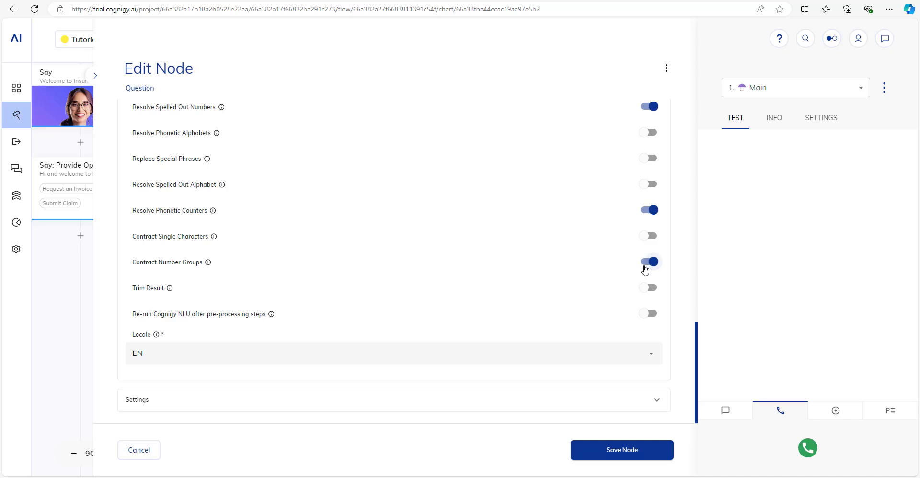
Enable Trim Result and Re-run Cognigy NLU after pre-processing steps.
mouse_move(170, 290)
left_click(648, 289)
mouse_move(271, 315)
left_click(652, 314)
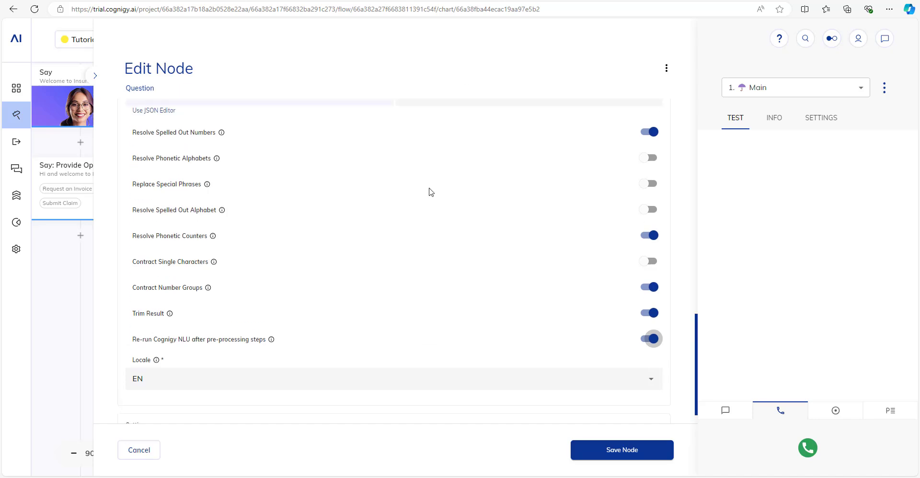
Review the enabled pre-processing options against the node's regular expression and save the Question node.
scroll(430, 191, "up", 3)
scroll(208, 185, "up", 2)
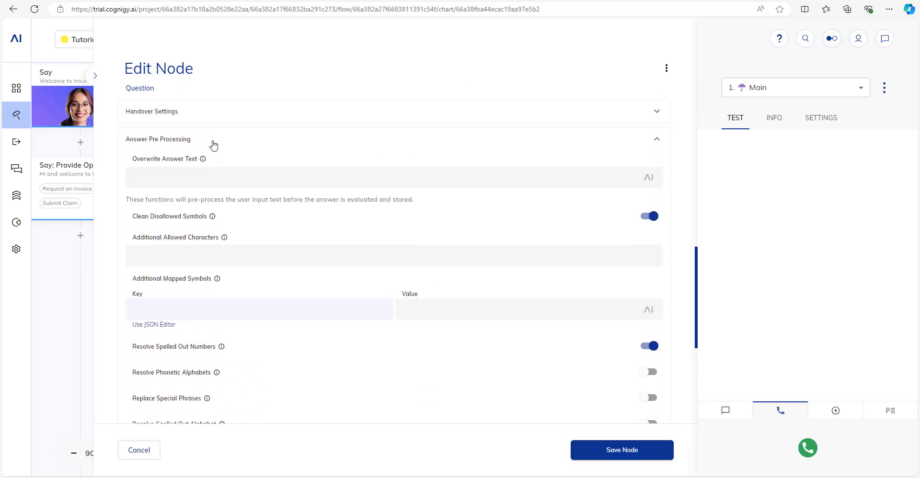
scroll(331, 181, "down", 4)
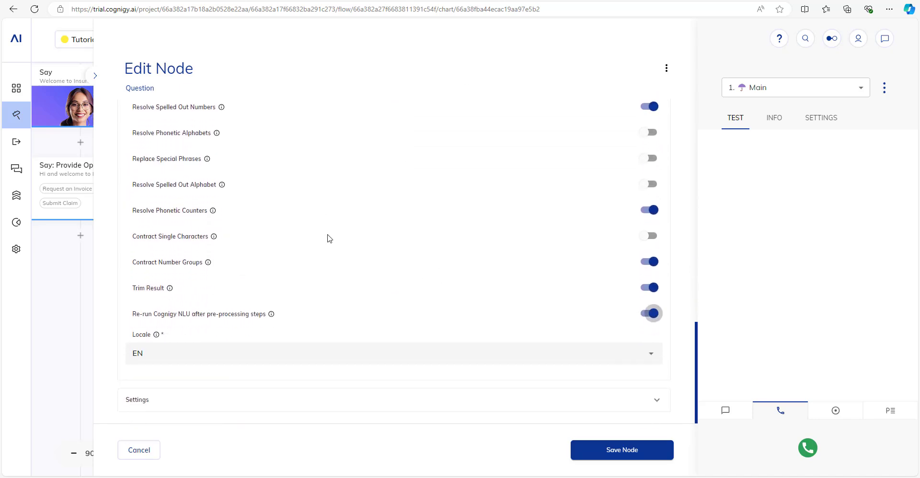
scroll(327, 239, "up", 4)
scroll(330, 281, "up", 10)
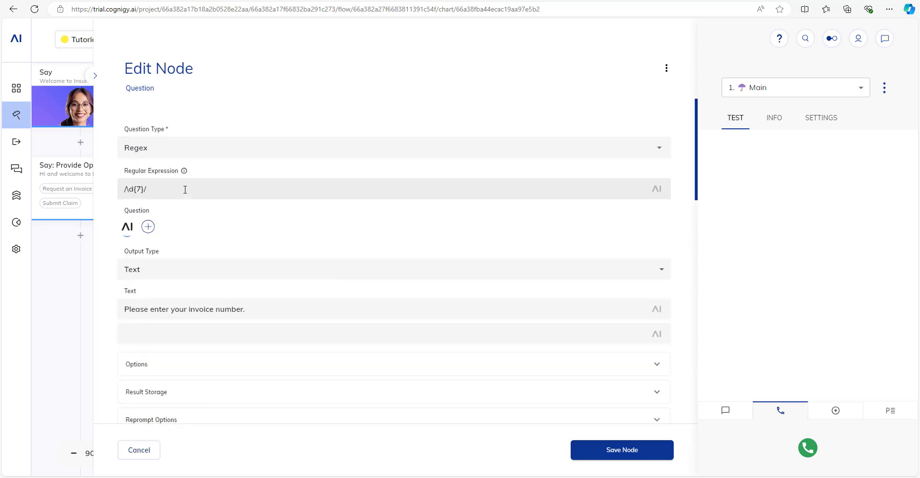
scroll(182, 122, "down", 1)
scroll(259, 175, "down", 12)
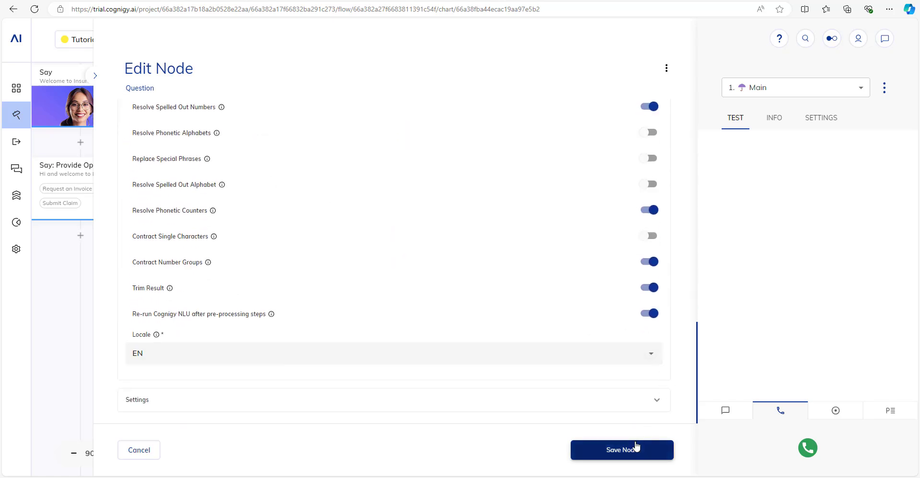
left_click(637, 448)
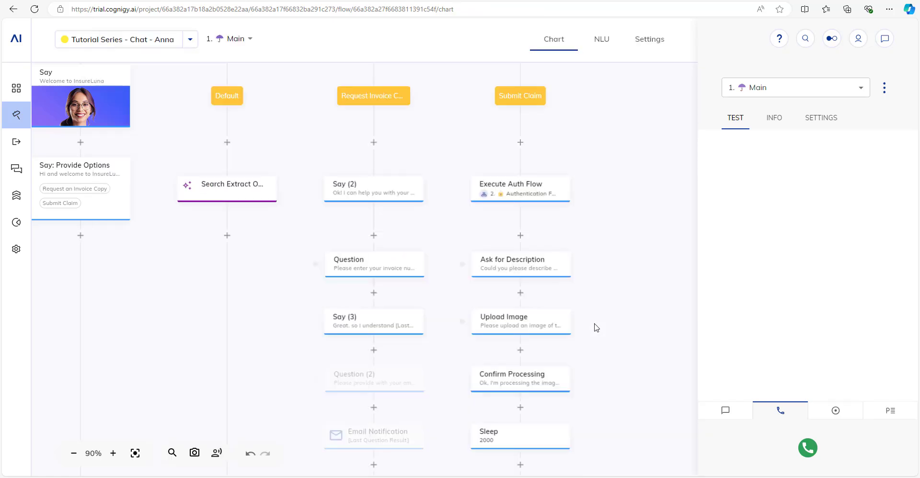
Place a test call, ask for an invoice copy, speak an invoice number, and end the call.
left_click(813, 454)
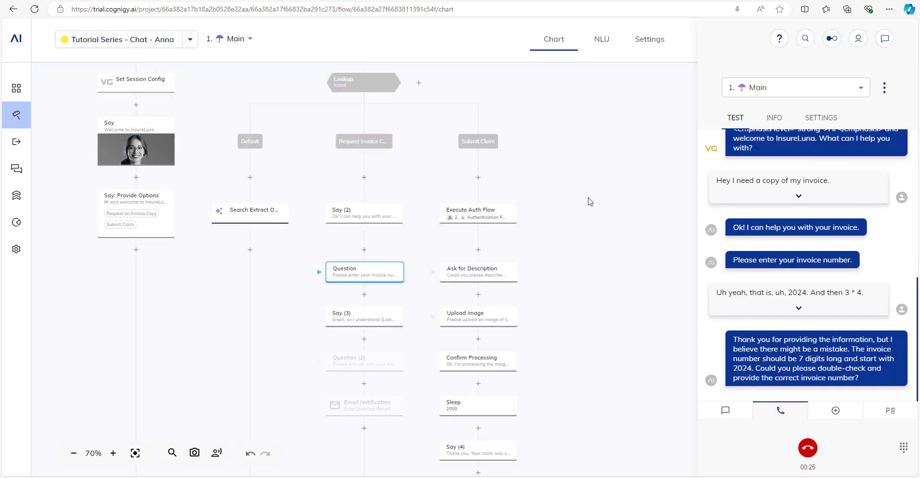
left_click(808, 449)
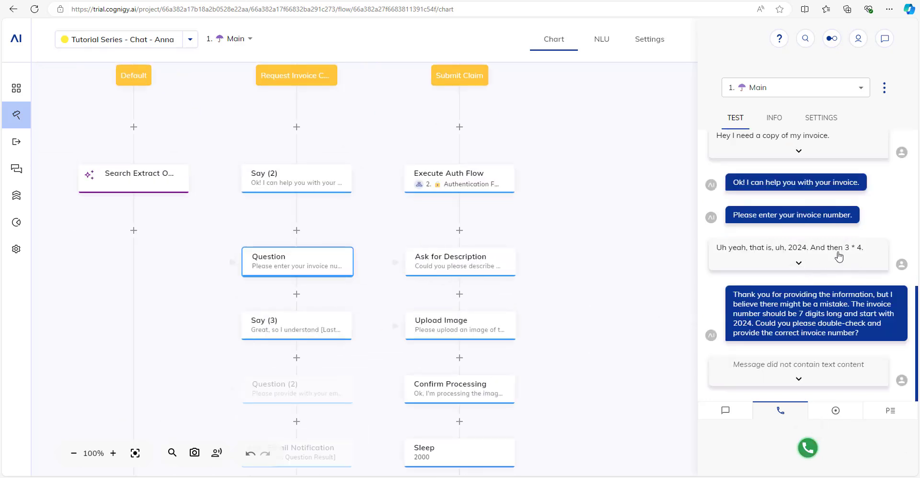
In the invoice number Question node's answer pre-processing, disable Trim Result and enable Resolve Spelled Out Alphabet.
left_click(318, 263)
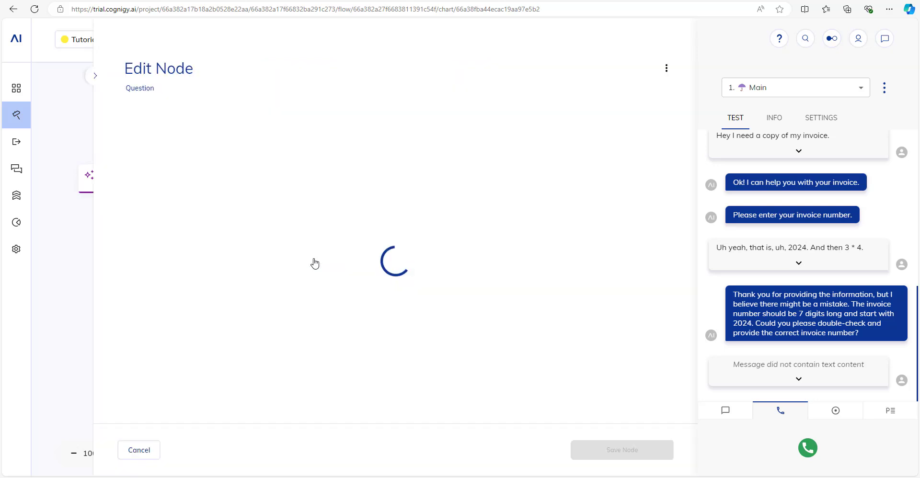
scroll(228, 346, "down", 5)
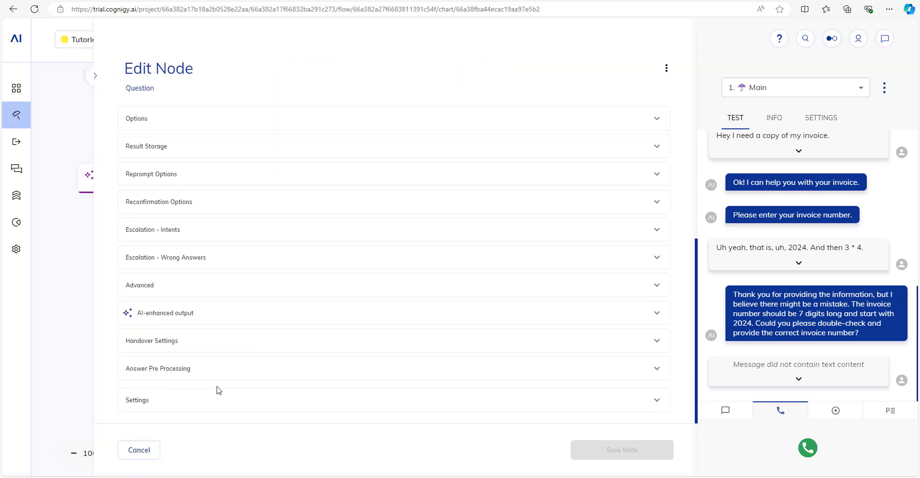
left_click(170, 377)
scroll(341, 263, "down", 10)
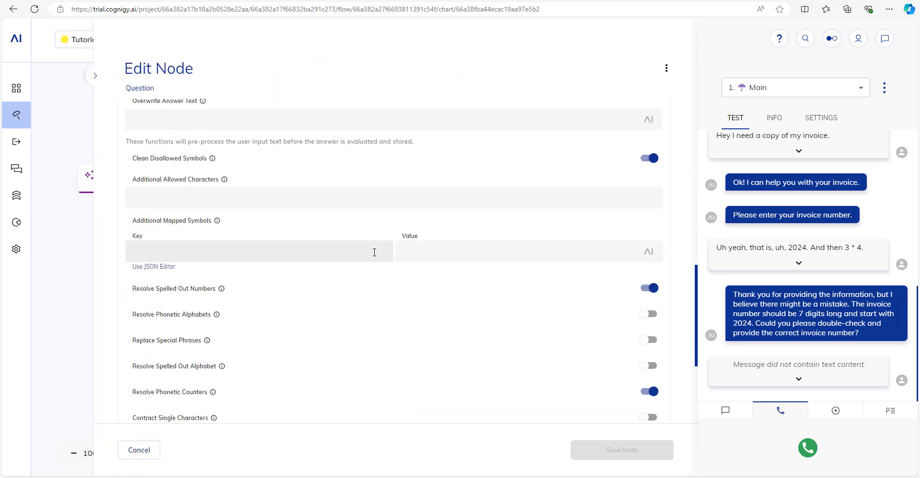
scroll(249, 301, "down", 2)
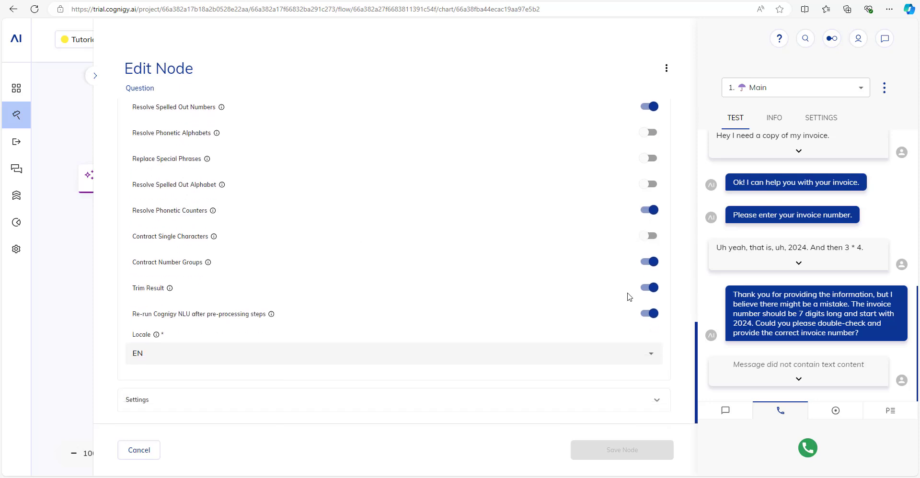
left_click(647, 289)
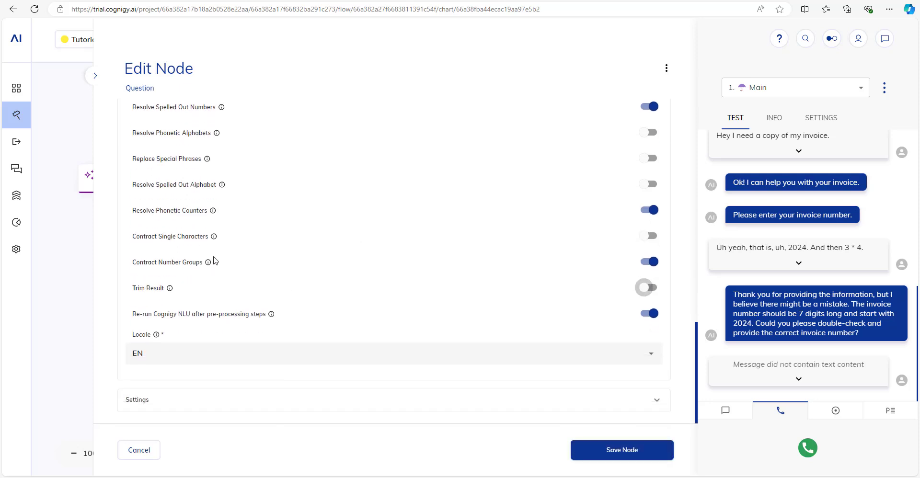
scroll(213, 264, "up", 1)
mouse_move(221, 261)
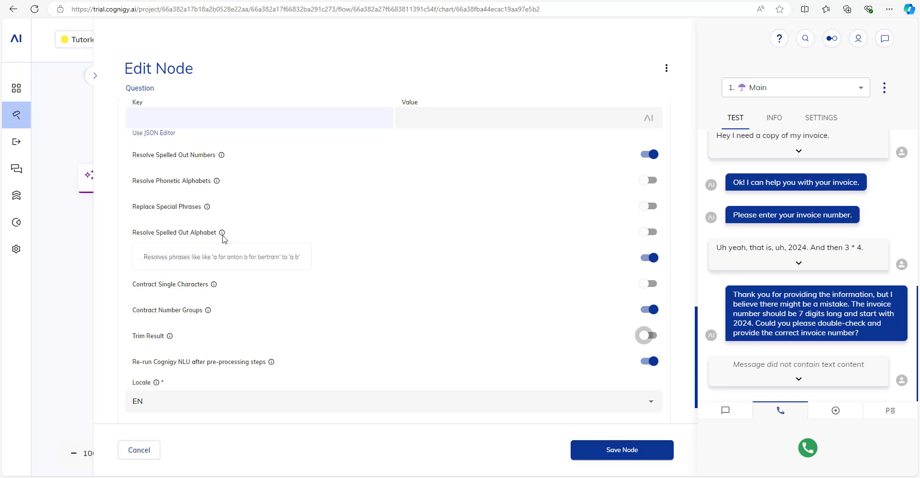
mouse_move(208, 208)
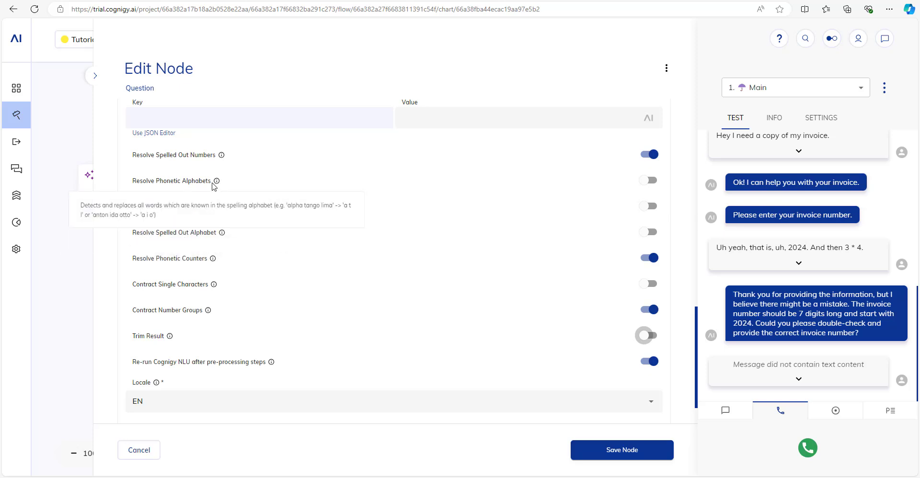
left_click(658, 236)
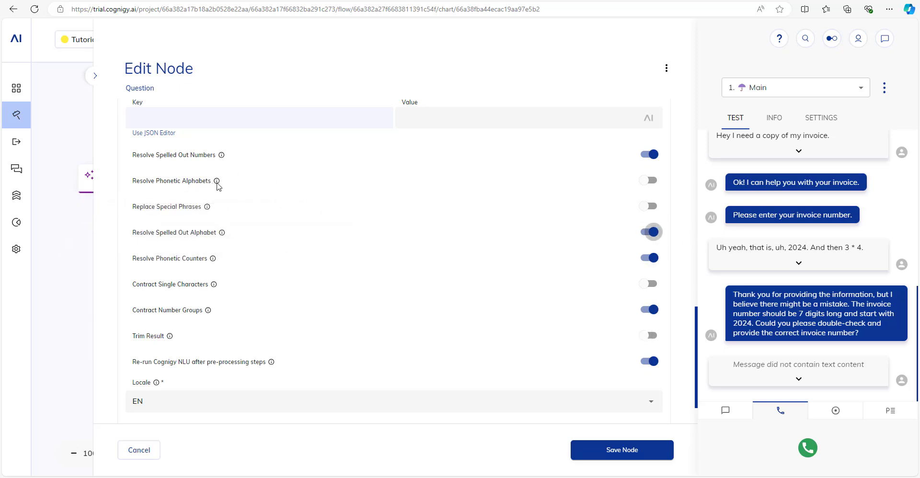
mouse_move(223, 159)
mouse_move(214, 261)
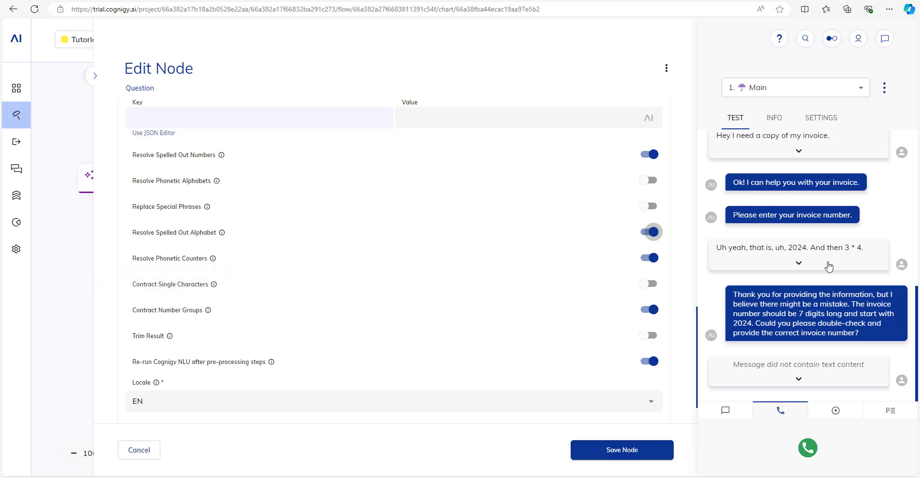
Add a mapped symbol that replaces "*" with "times" in the answer pre-processing and save the Question node.
scroll(373, 233, "up", 6)
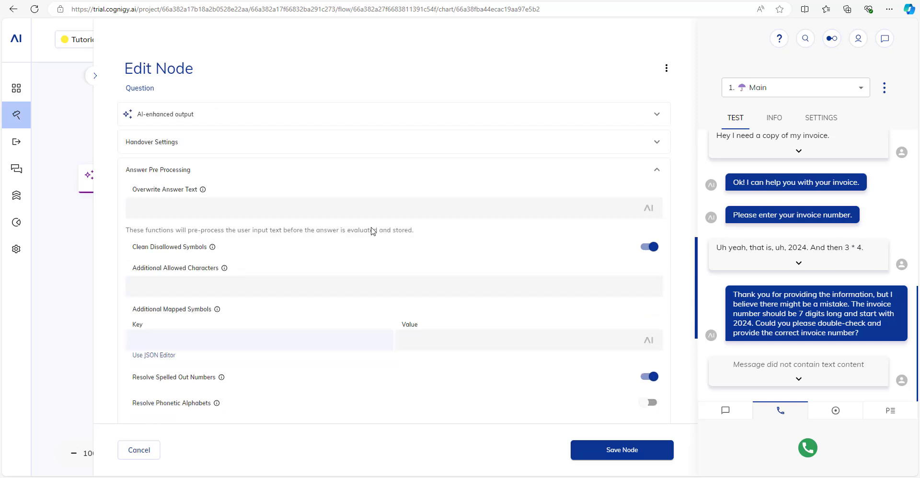
scroll(373, 232, "down", 2)
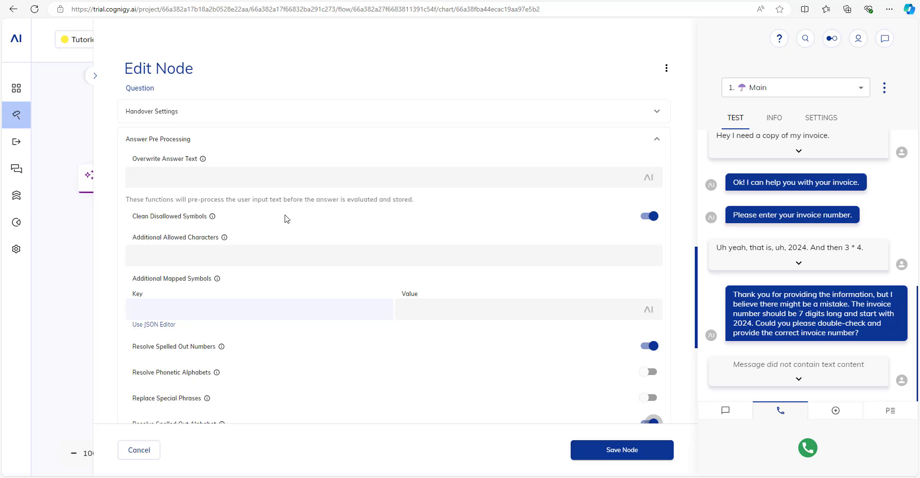
mouse_move(225, 239)
left_click(223, 310)
type("*")
left_click(503, 304)
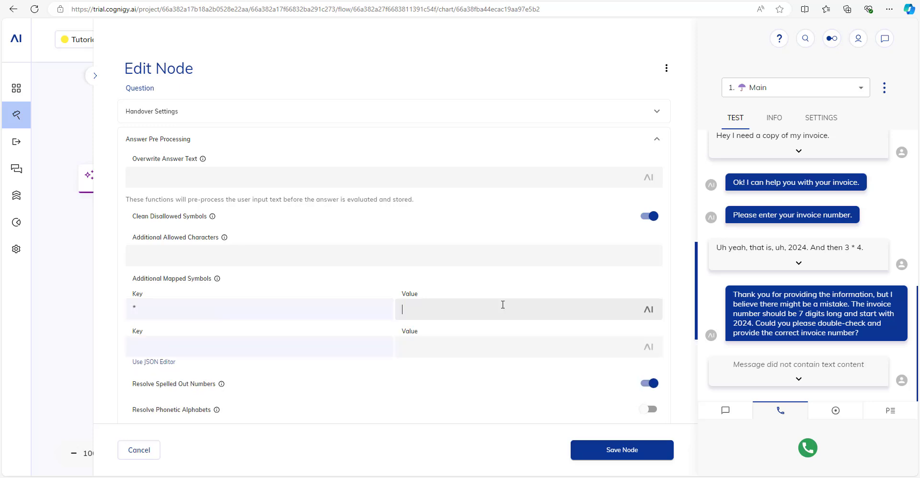
type("times")
scroll(540, 305, "down", 2)
left_click(622, 450)
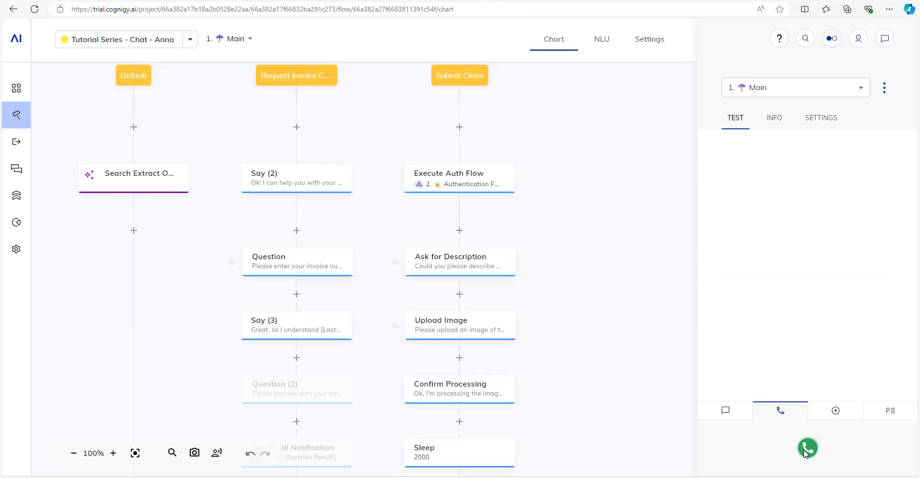
Run two voice test calls that request an invoice copy and give the invoice number, ending each call after the reply.
left_click(805, 450)
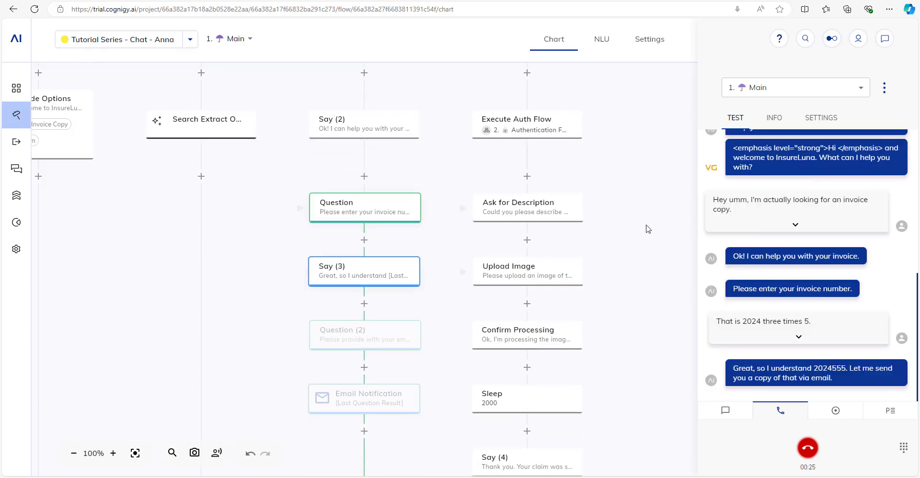
left_click(808, 451)
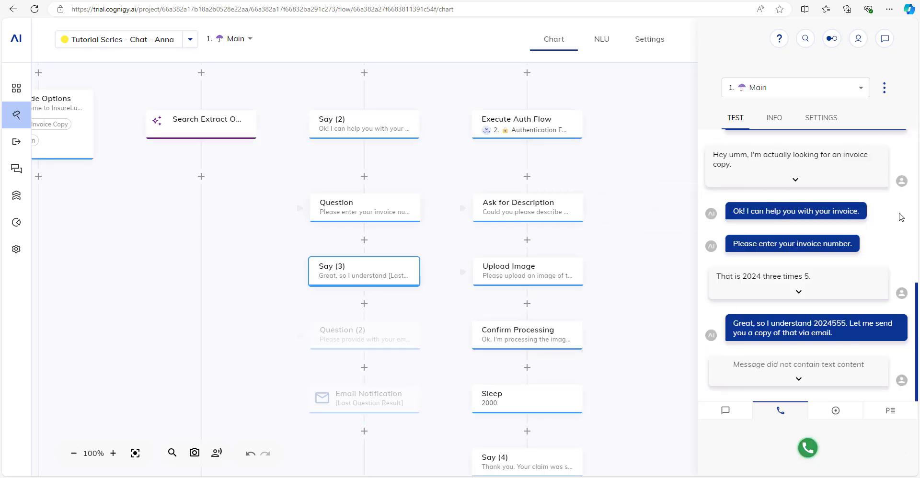
left_click(807, 450)
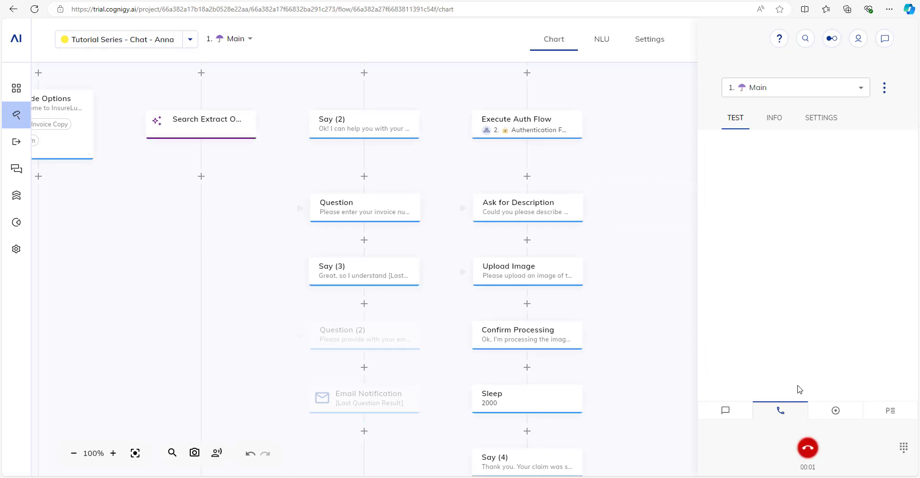
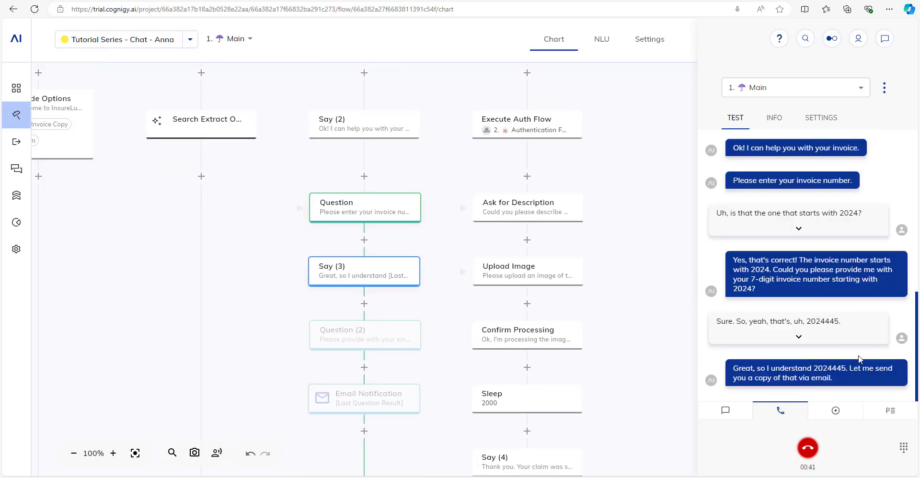
left_click(809, 450)
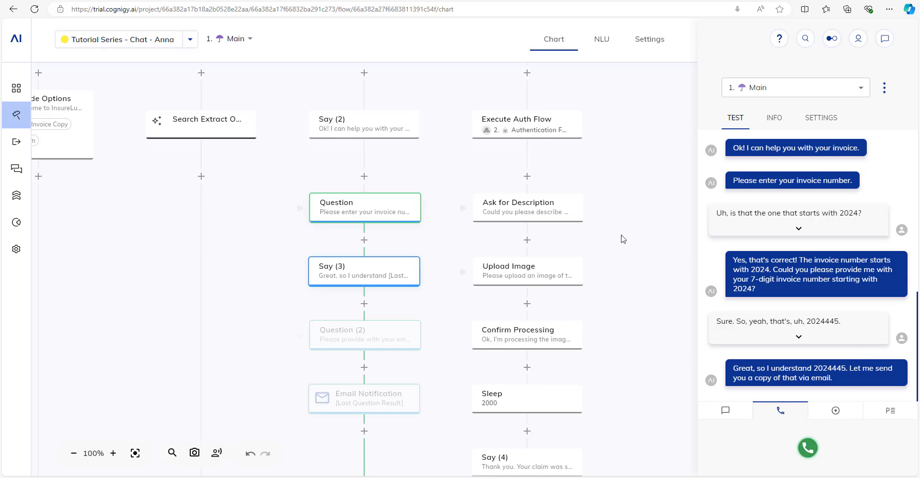
Temporarily enable the Question (2) node, view its email question settings, and disable the node again.
left_click_drag(640, 197, 658, 150)
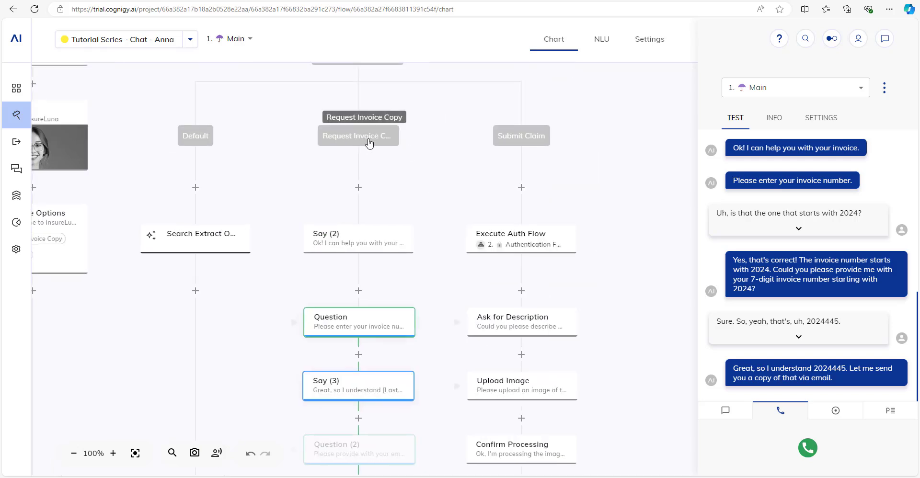
left_click_drag(442, 312, 464, 147)
scroll(465, 147, "up", 2)
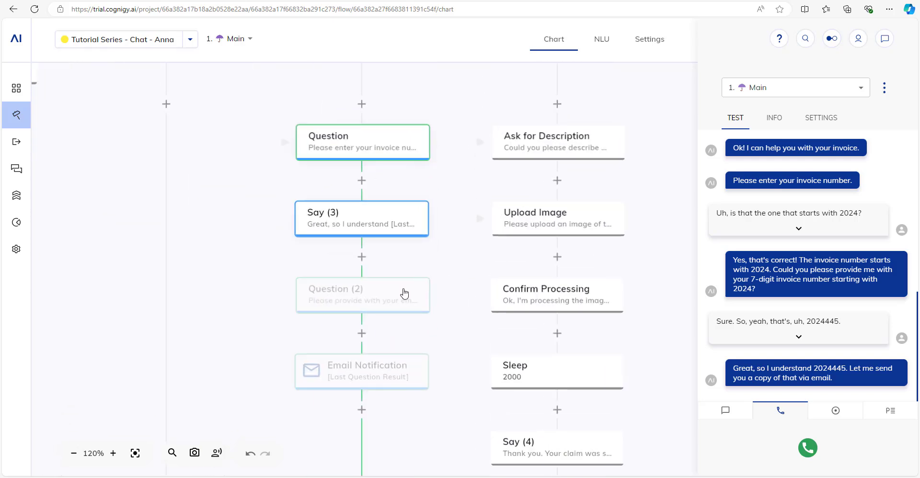
right_click(404, 291)
left_click(424, 383)
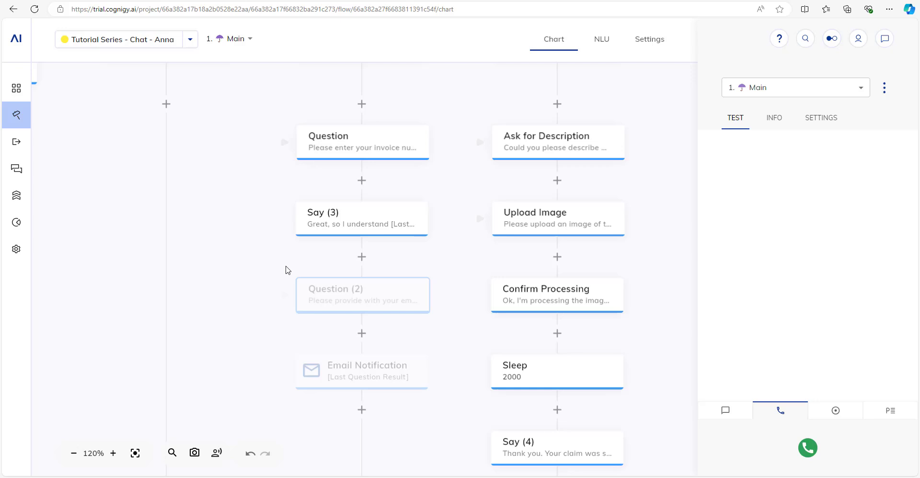
left_click(360, 291)
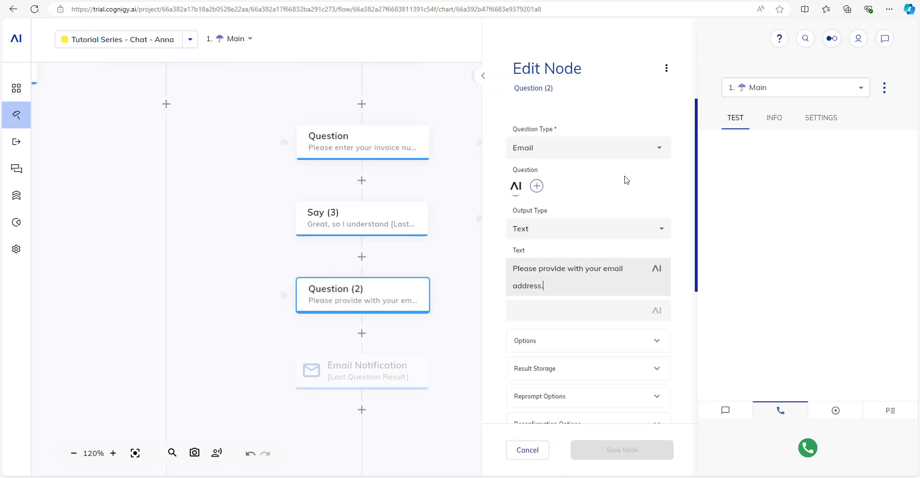
left_click(528, 450)
right_click(407, 296)
left_click(428, 385)
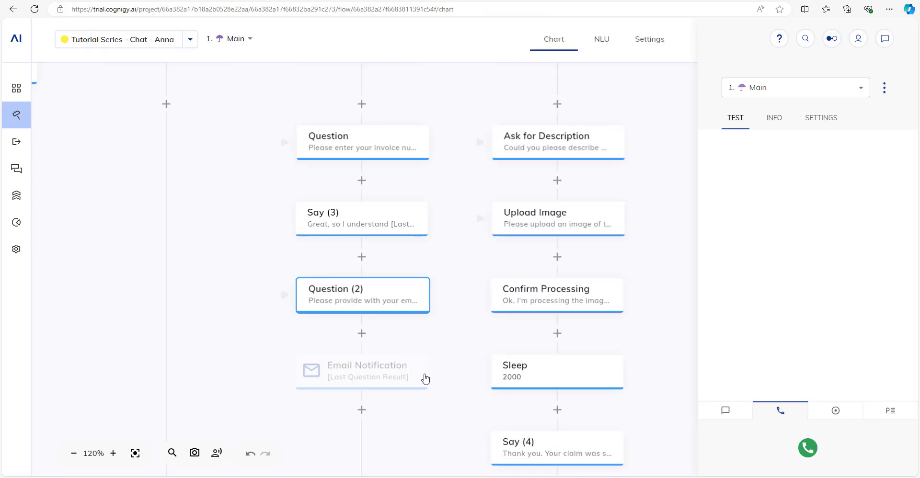
Switch from the Main flow to the Authentication Flow.
scroll(436, 265, "down", 2)
mouse_move(435, 265)
left_mouse_down()
mouse_move(420, 334)
mouse_move(425, 259)
left_mouse_up()
scroll(419, 333, "down", 1)
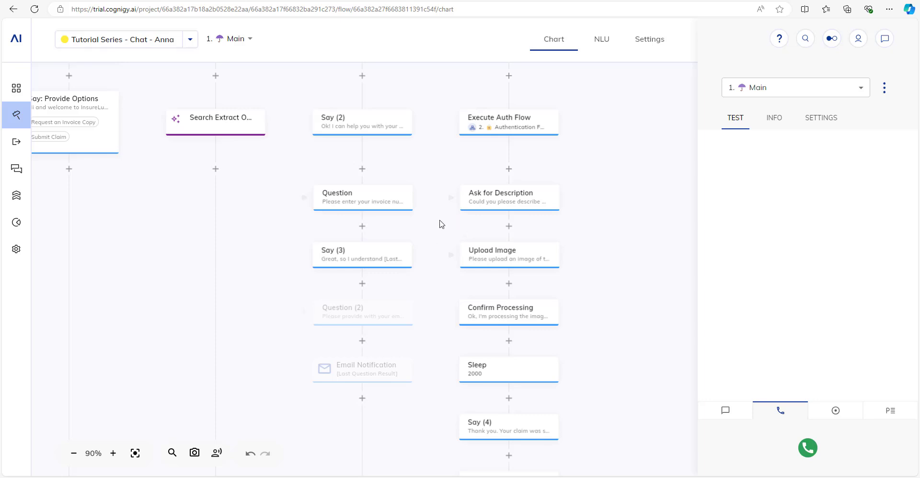
left_click_drag(440, 224, 447, 415)
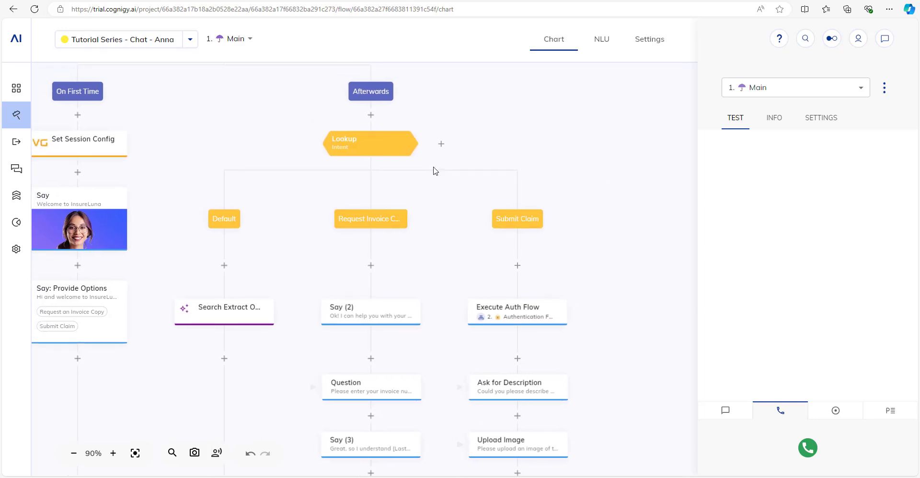
mouse_move(16, 169)
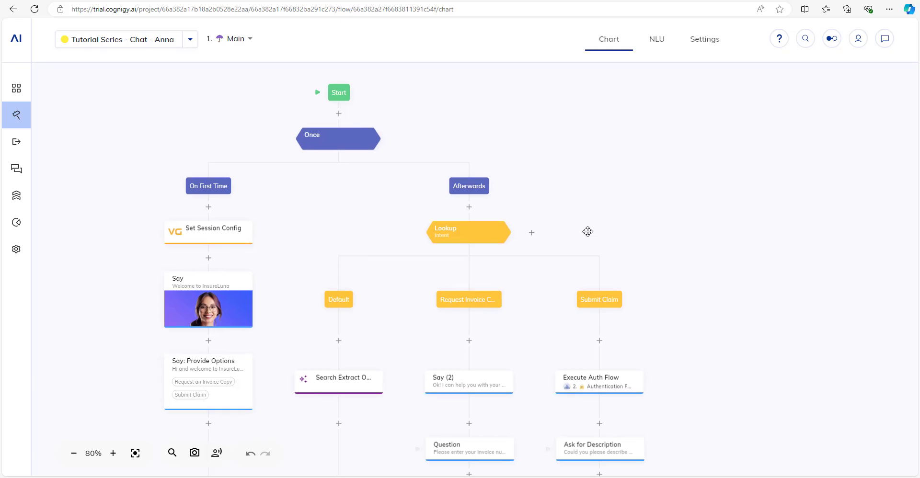
left_click(236, 39)
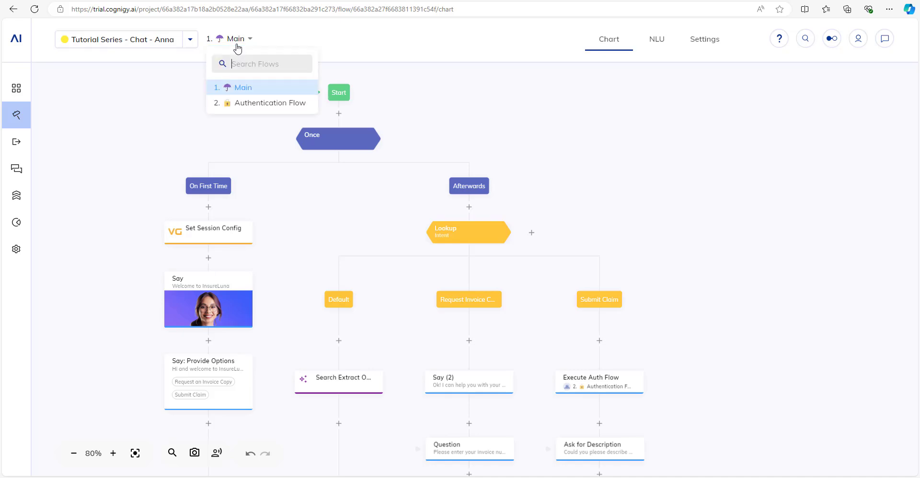
left_click(267, 111)
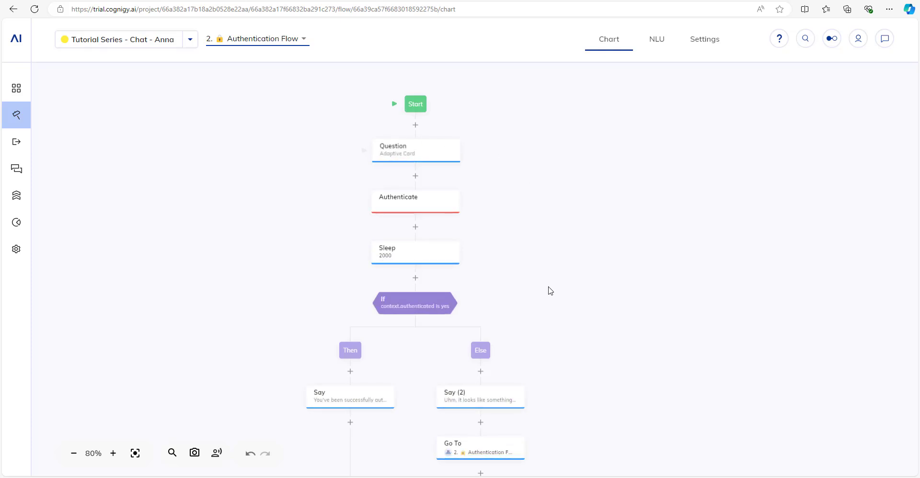
Review the login Question node's adaptive card and the Authenticate node's code, and close them without changes.
mouse_move(549, 289)
left_mouse_down()
mouse_move(565, 171)
mouse_move(551, 275)
left_mouse_up()
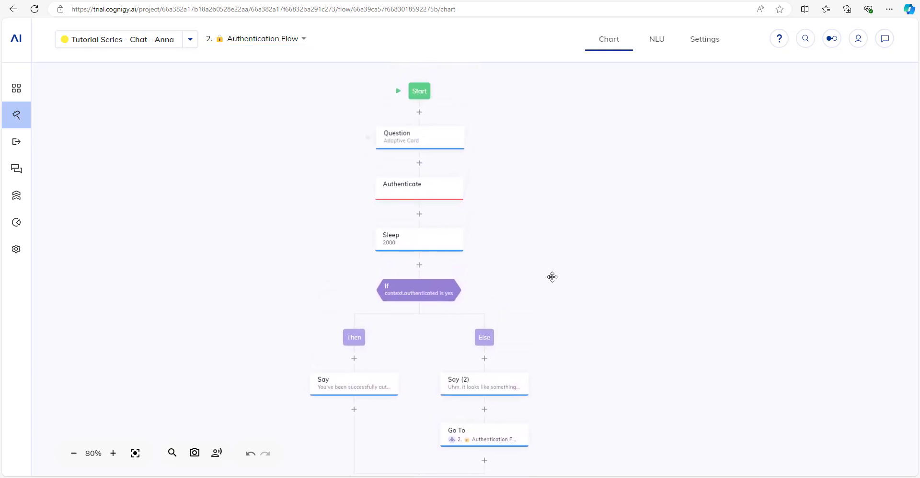
left_click(444, 150)
scroll(805, 320, "down", 5)
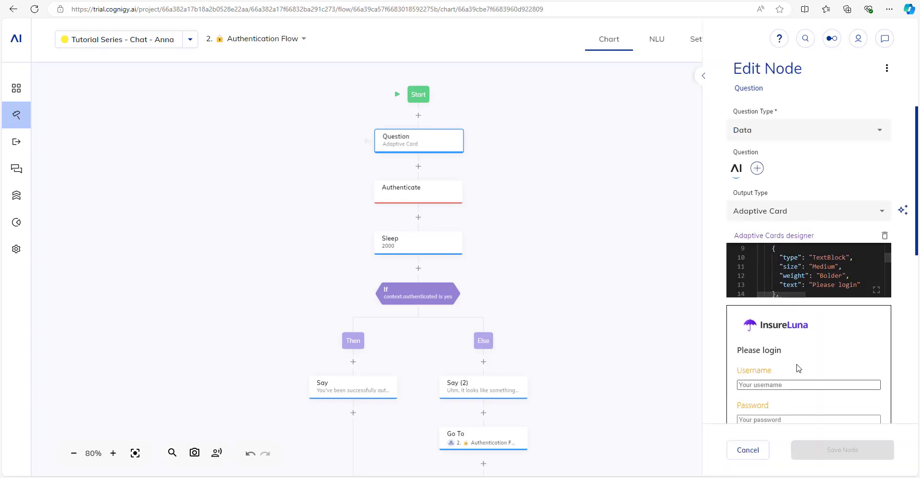
left_click(436, 197)
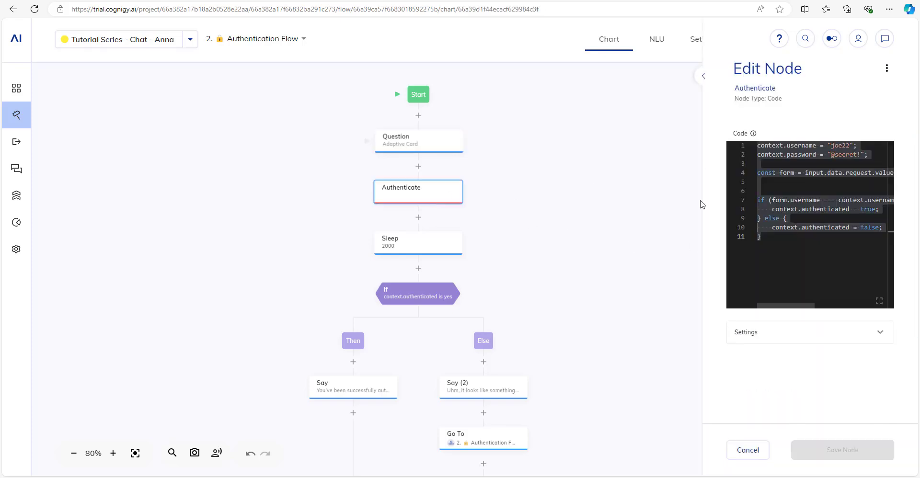
left_click(794, 191)
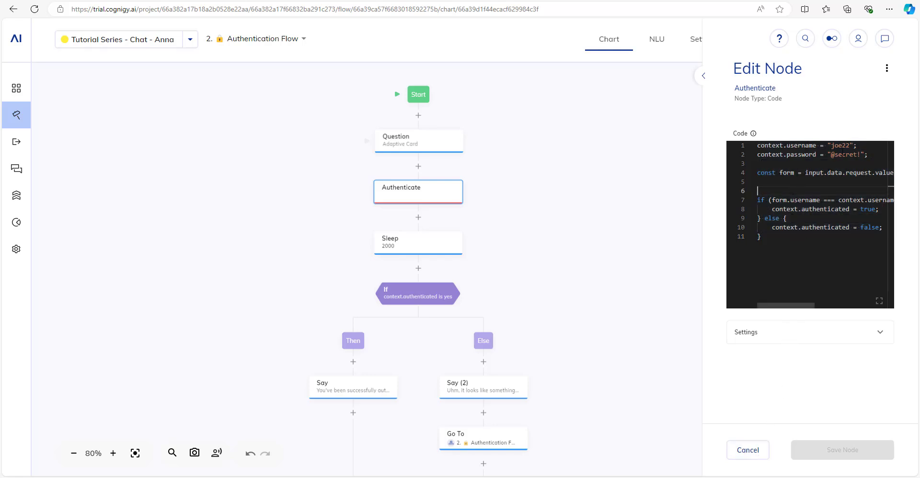
left_click(744, 450)
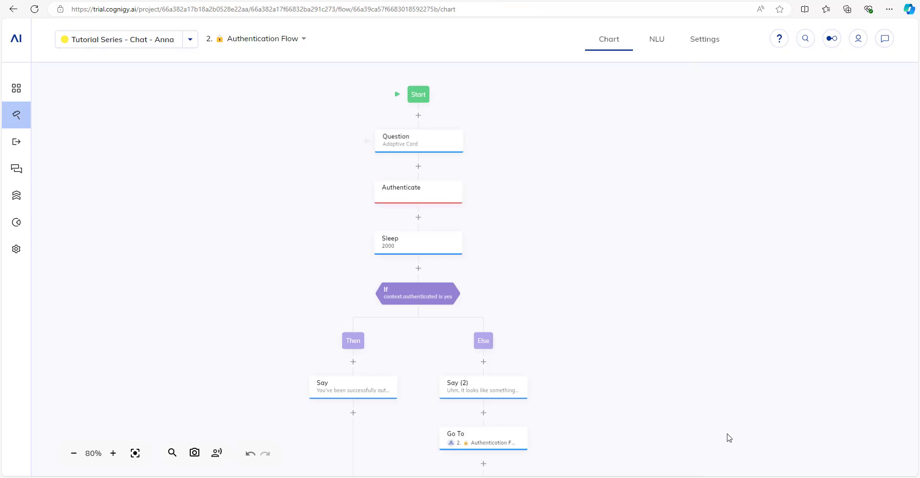
Inspect the Sleep node's delay setting and close the node without changes.
left_click(407, 250)
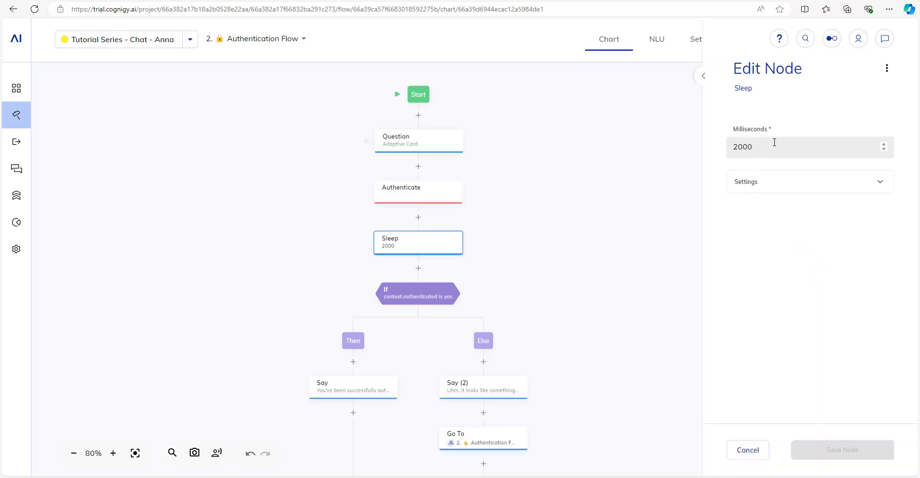
left_click(796, 141)
left_click(748, 449)
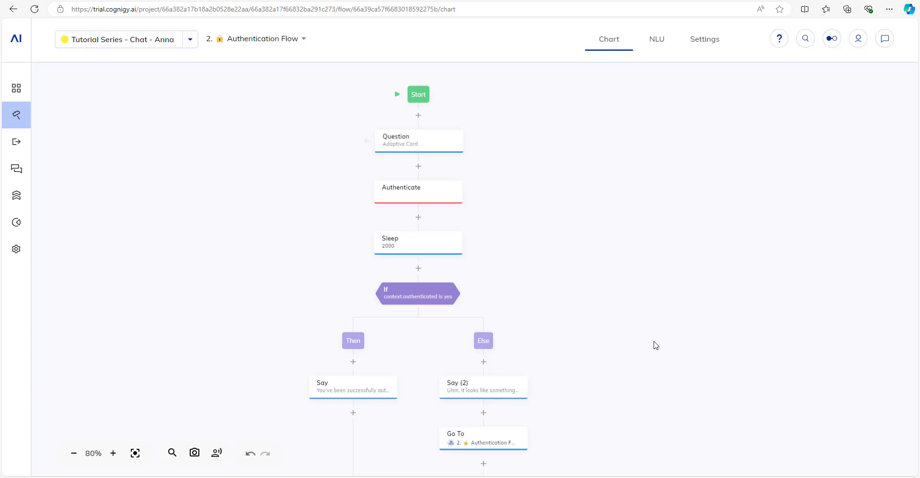
Inspect the condition of the If node below Sleep and close the node without changes.
scroll(485, 218, "down", 2)
left_click(424, 216)
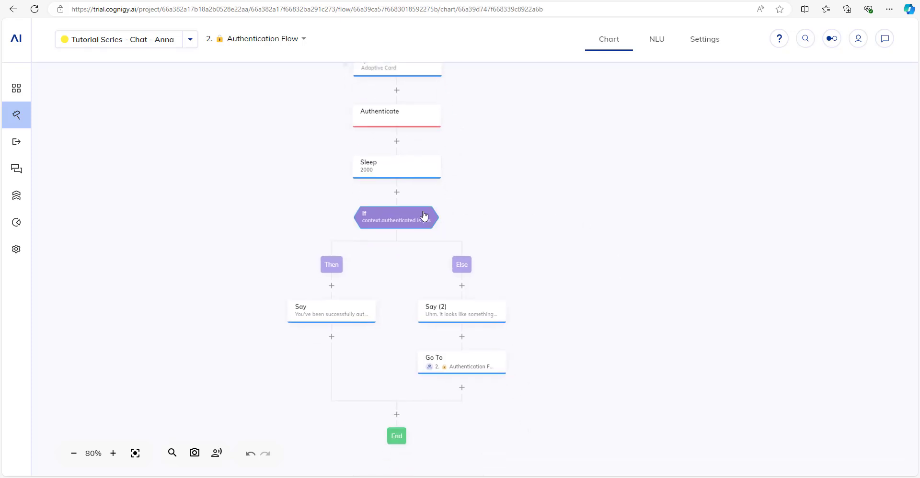
mouse_move(810, 147)
left_mouse_down()
mouse_move(695, 136)
mouse_move(828, 142)
left_mouse_up()
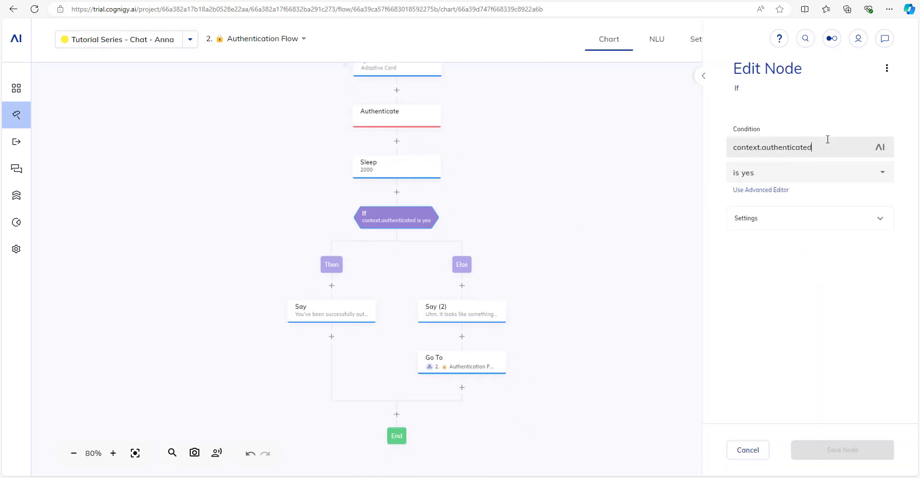
left_click(756, 450)
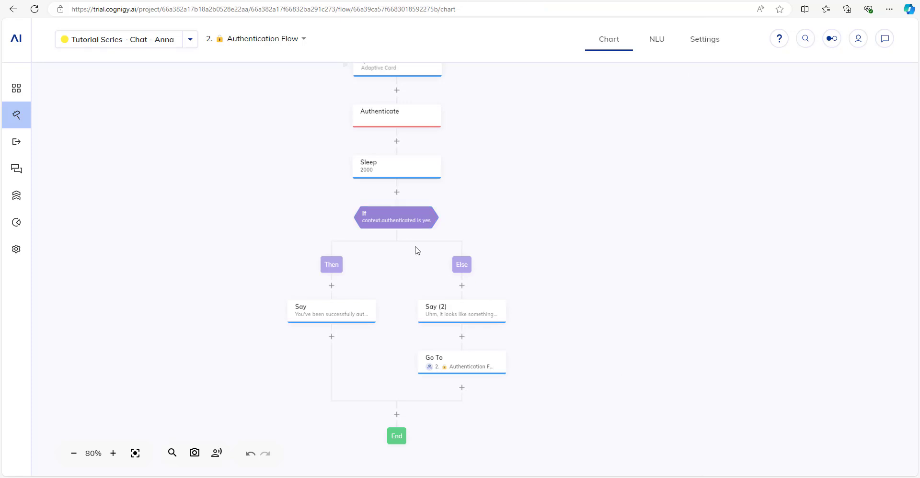
Review the message texts of the Say and Say (2) nodes and close both without changes.
left_click(303, 317)
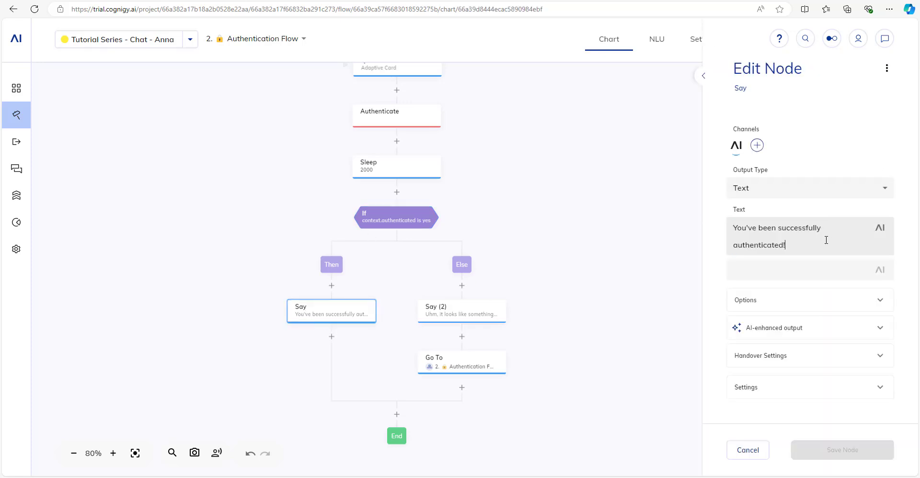
left_click(755, 450)
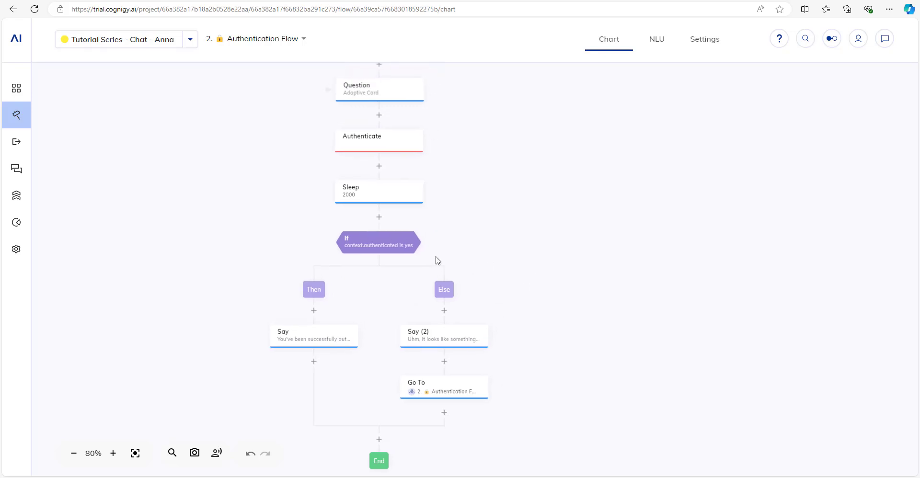
left_click(442, 344)
triple_click(834, 247)
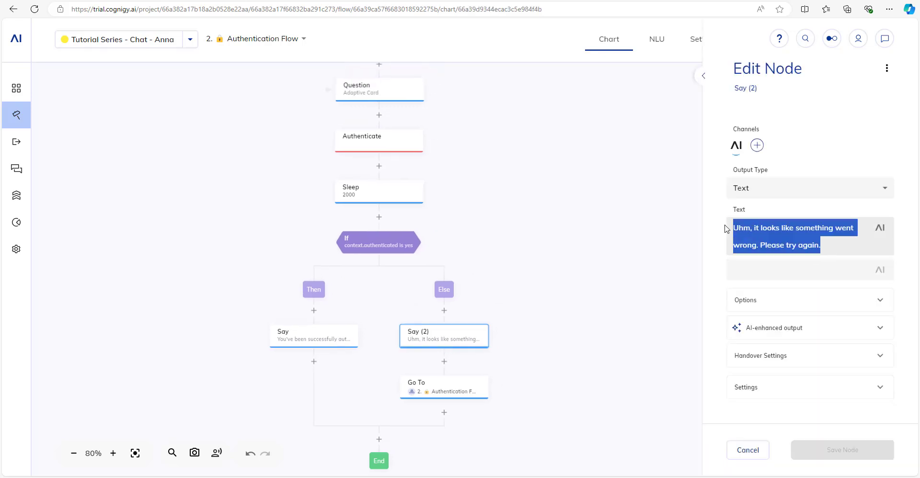
left_click(834, 248)
left_click(755, 450)
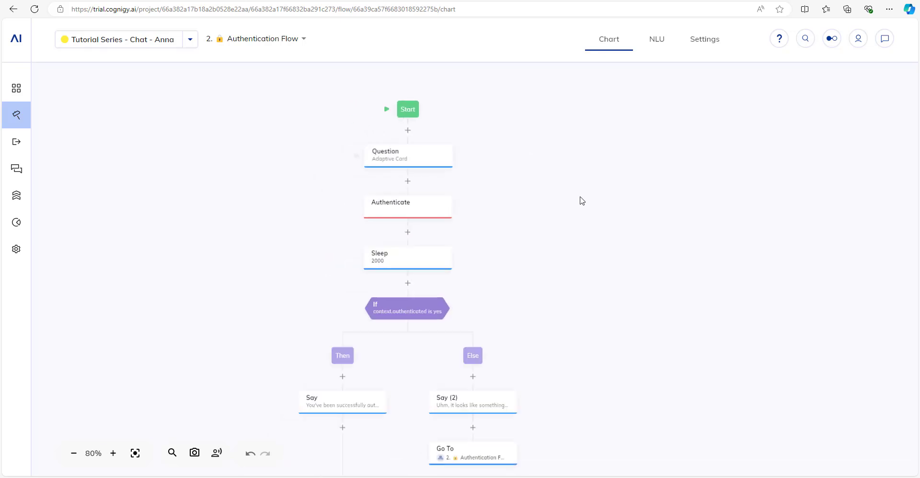
Insert an If node between the Start node and the login Question node.
scroll(595, 171, "down", 2)
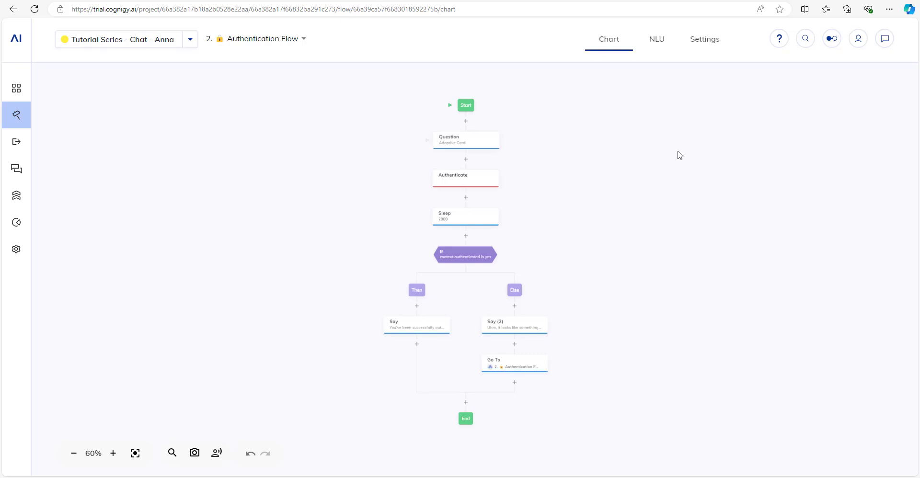
left_click_drag(588, 99, 577, 130)
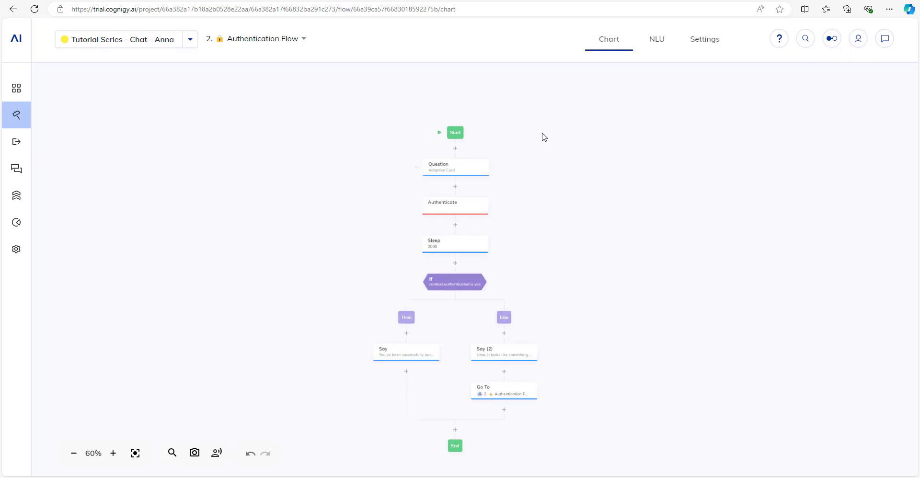
scroll(547, 140, "up", 3)
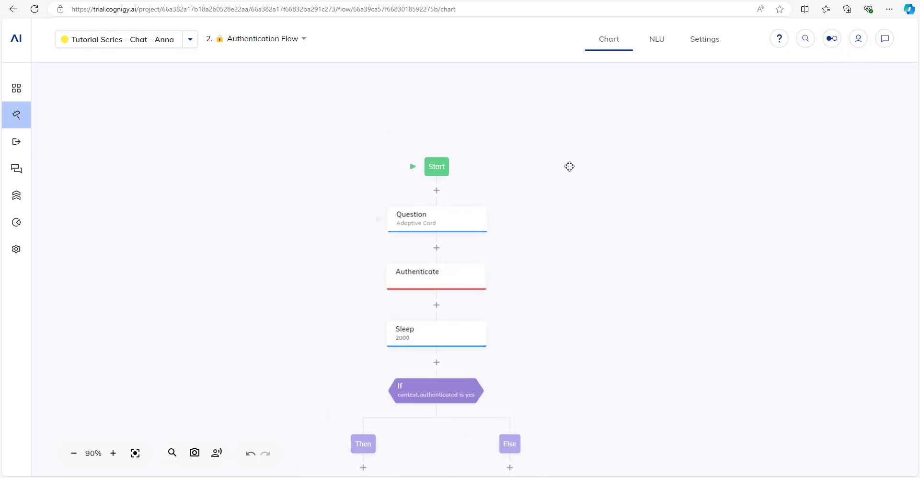
left_click(440, 191)
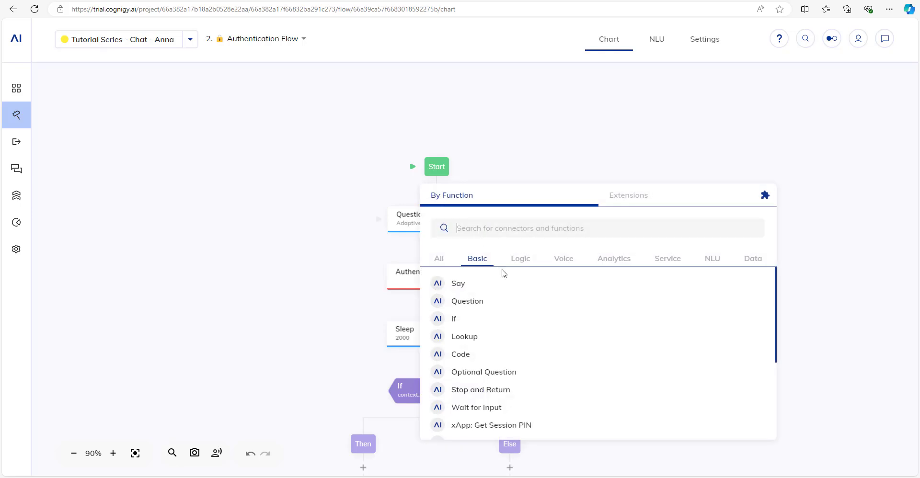
left_click(520, 261)
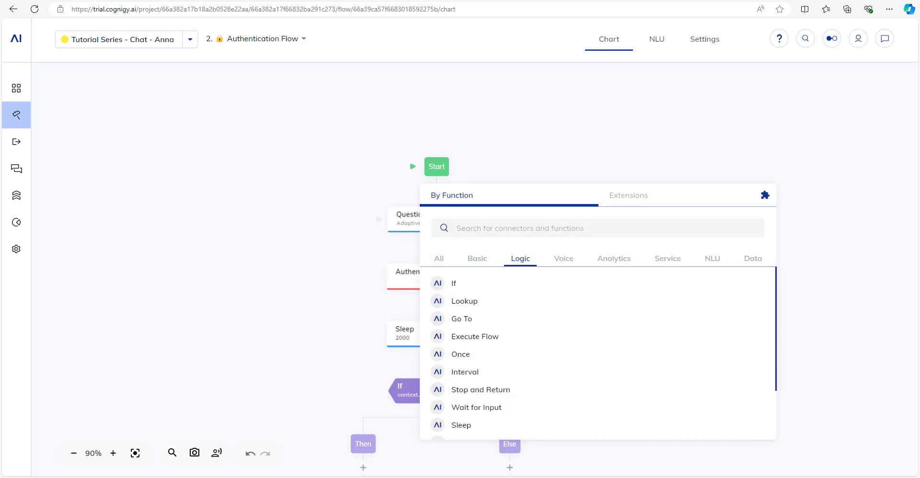
left_click(464, 286)
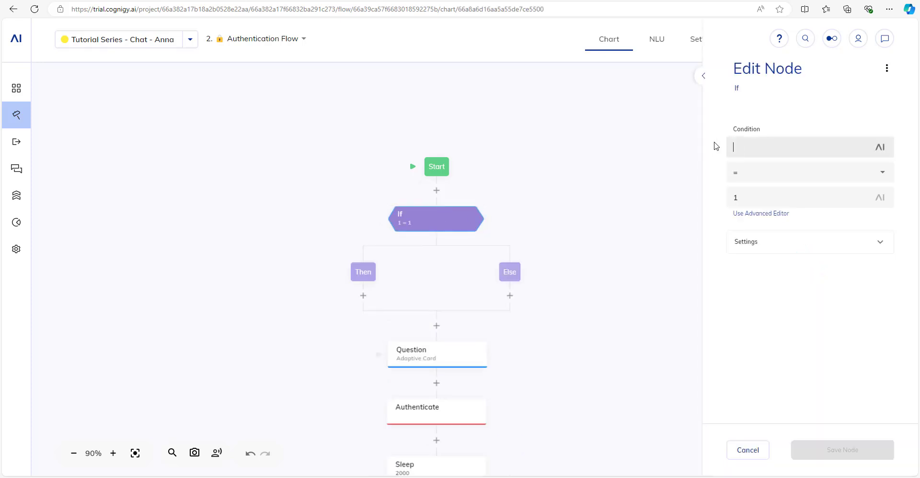
Set the new If node's condition to Channel = voiceGateway2 and save the node.
left_click(881, 148)
type("chan")
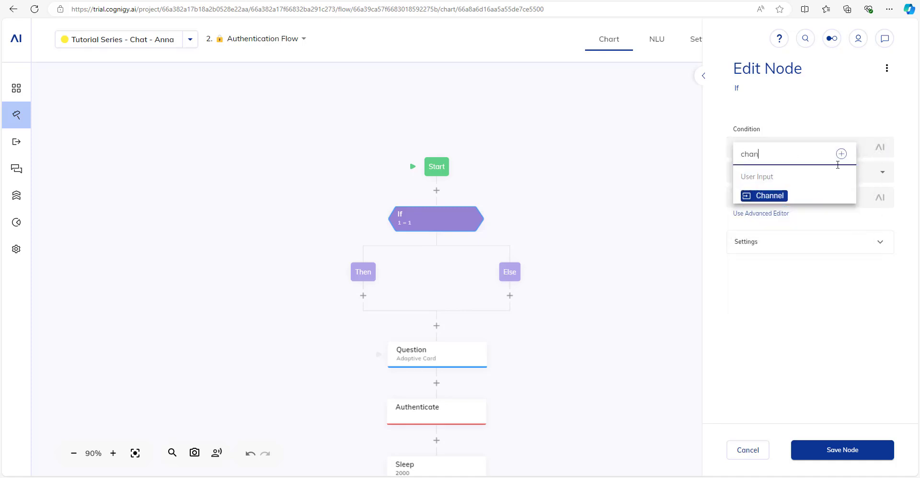
left_click(781, 195)
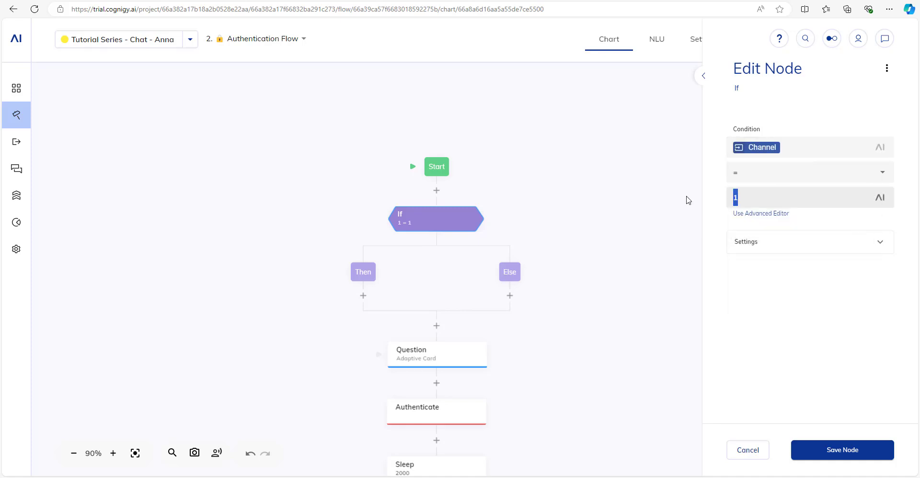
type("voiceGatewa")
key("BackSpace")
key("BackSpace")
type("ateway")
left_click(846, 450)
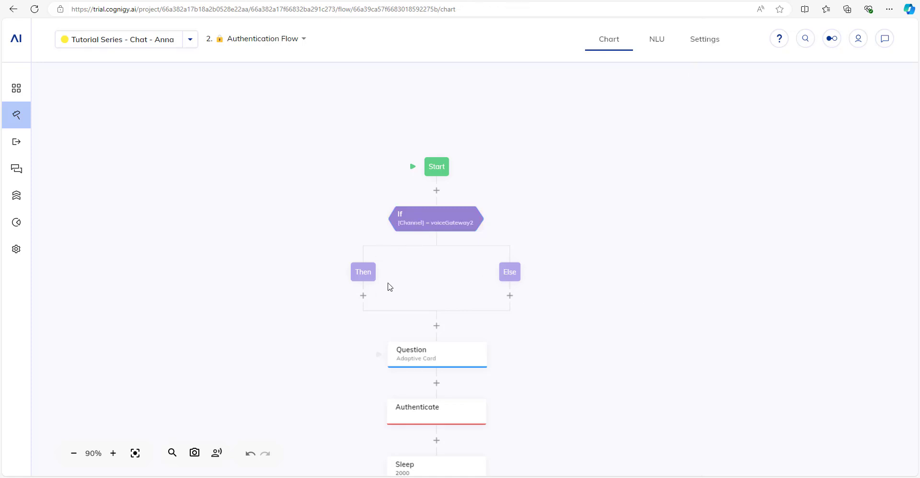
Move the Question, Authenticate and Sleep nodes, in that order, into the Else branch of the channel If node.
left_click_drag(305, 296, 232, 209)
left_click_drag(323, 255, 427, 283)
left_click_drag(372, 315, 436, 250)
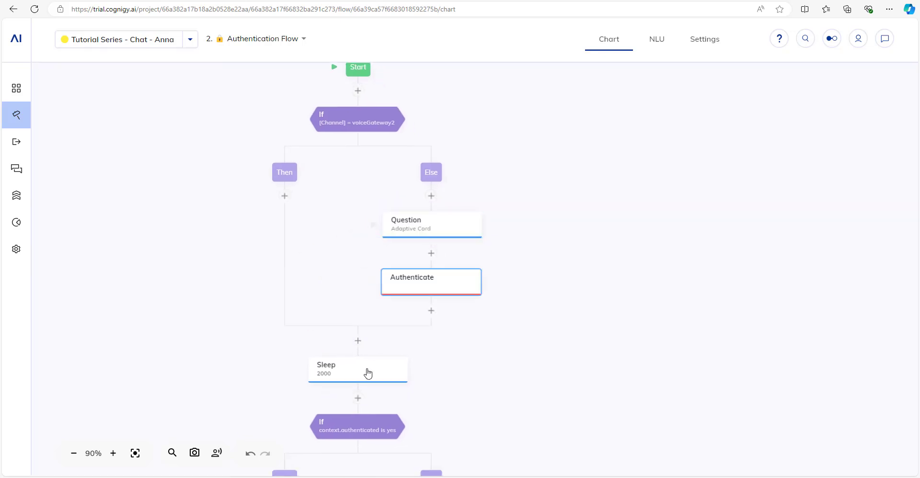
left_click_drag(370, 372, 432, 315)
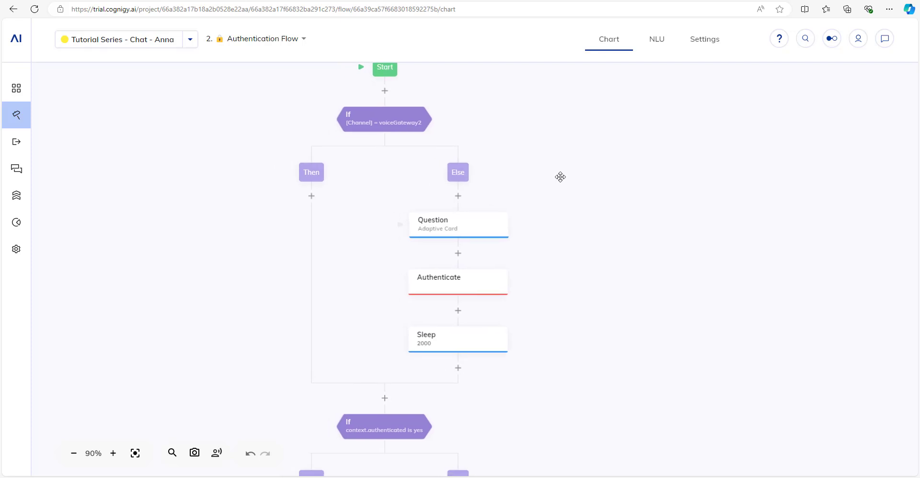
Add a Say node to the channel check's Then branch with the text "Alright. Please click on the link to login to your account." and save it.
left_click_drag(571, 318, 596, 199)
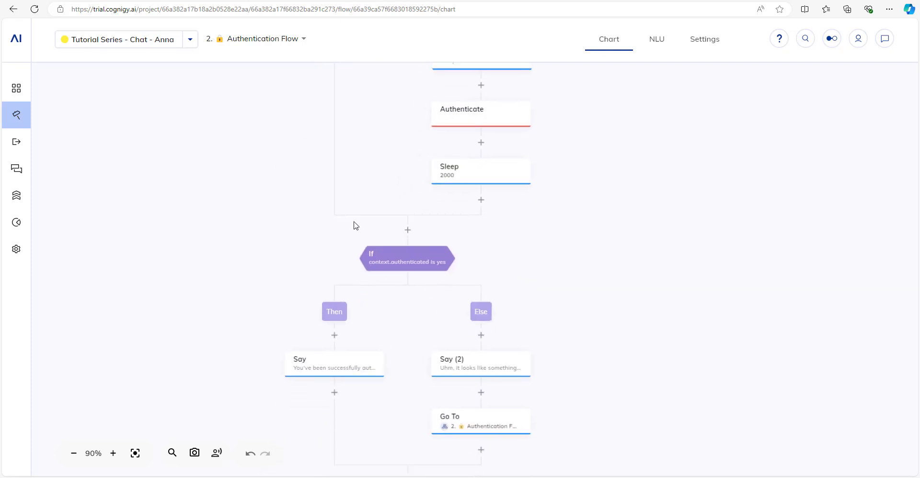
left_click_drag(577, 241, 658, 347)
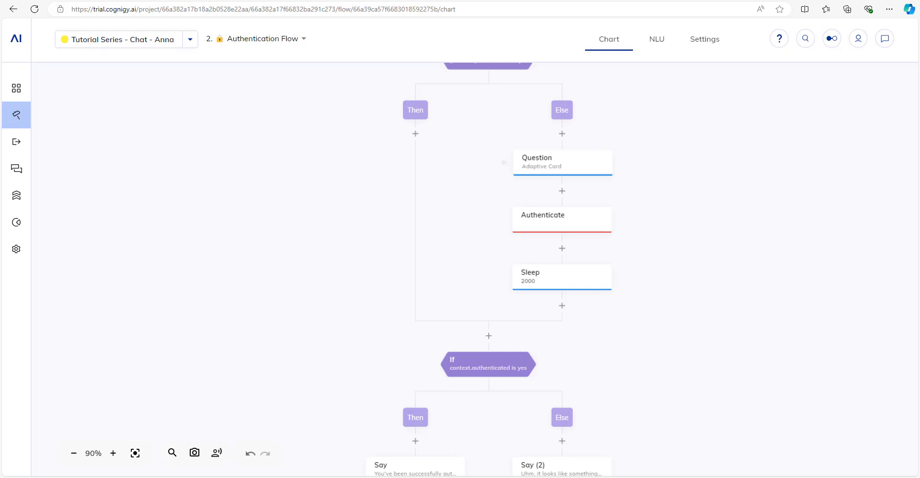
left_click_drag(352, 214, 264, 377)
left_click_drag(309, 326, 306, 285)
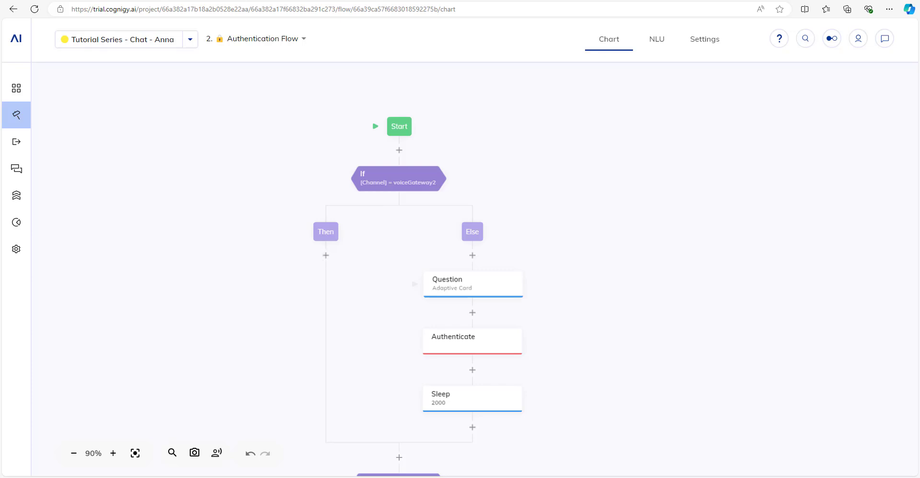
left_click(328, 258)
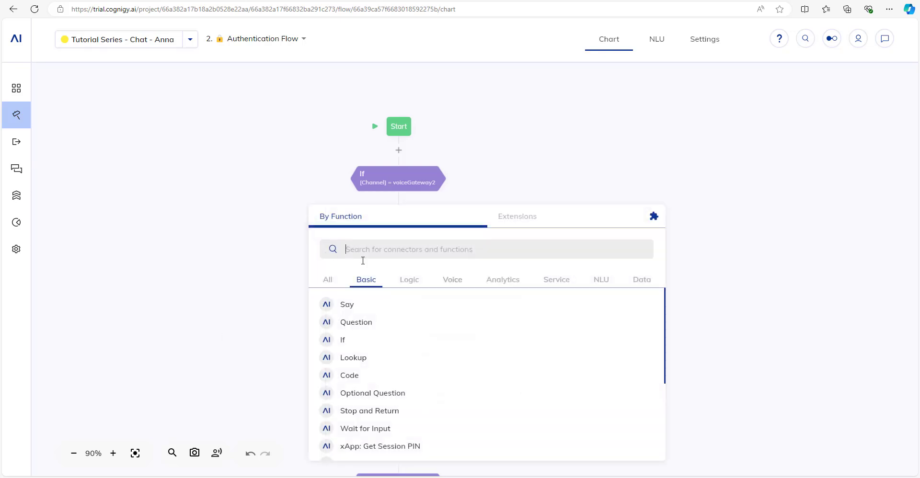
key("Escape")
left_click(330, 288)
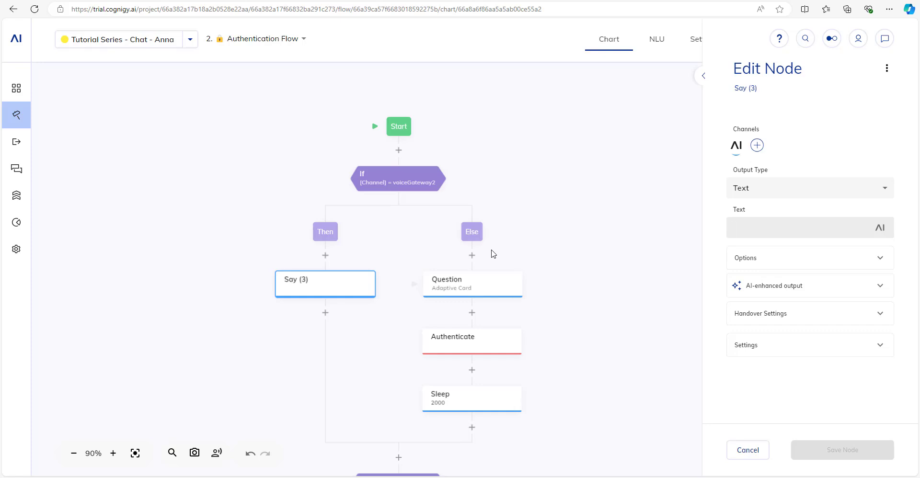
type("Alright. Please click on the link to login to your account.")
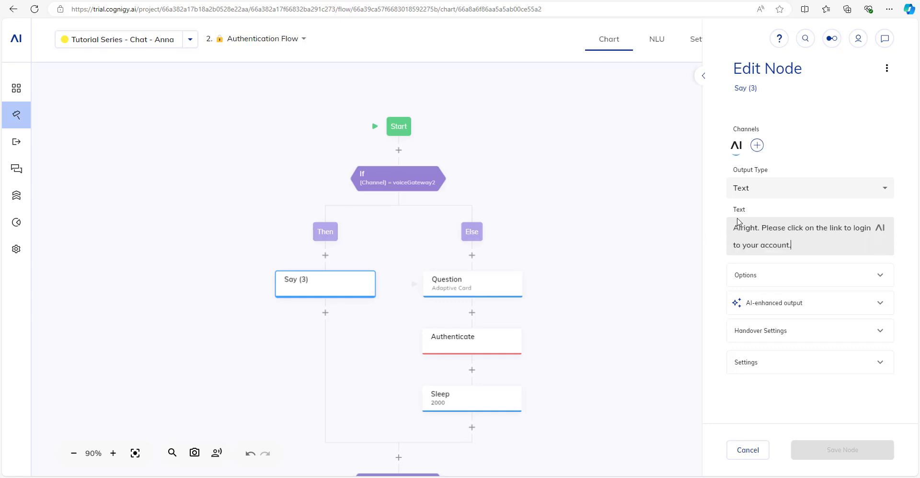
left_click_drag(802, 248, 722, 226)
left_click(818, 242)
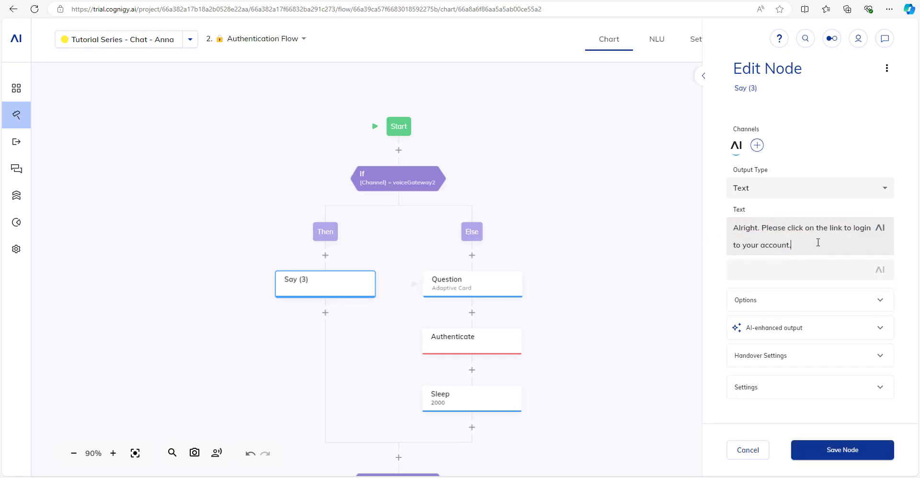
left_click(831, 452)
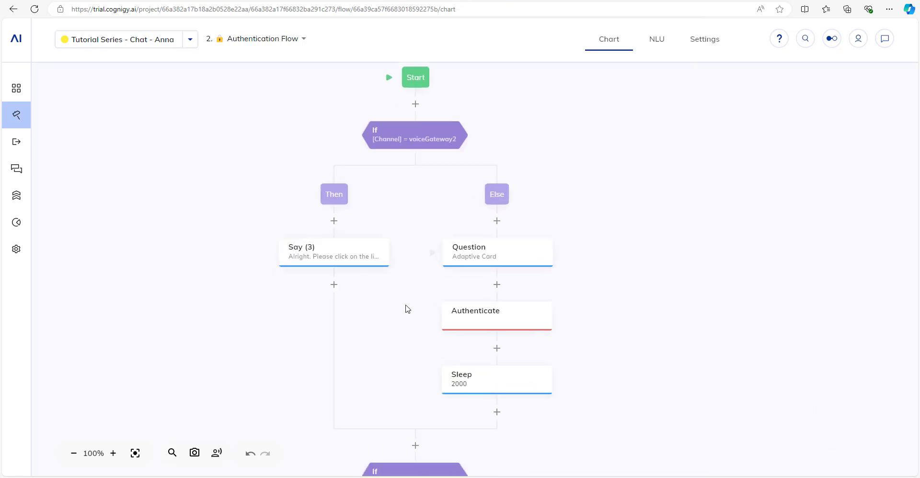
Add an xApp: Init Session node below Say (3) in the Then branch.
left_click(336, 284)
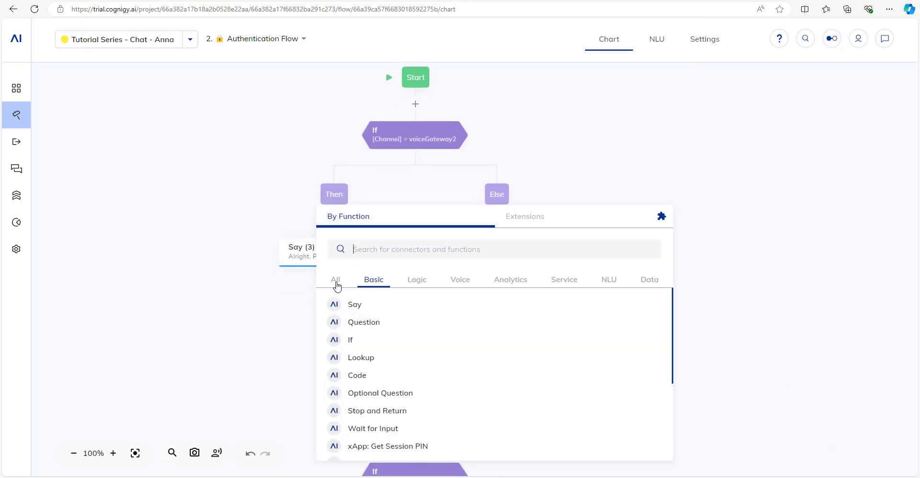
type("xapp")
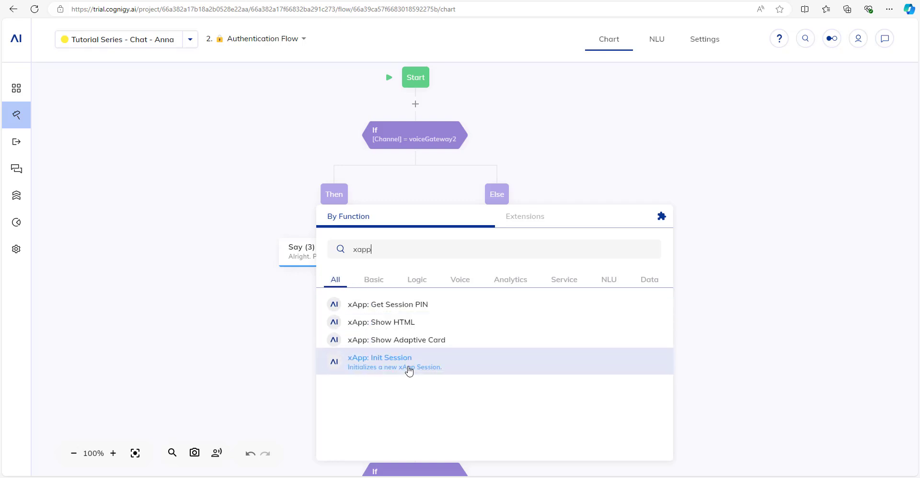
left_click(409, 368)
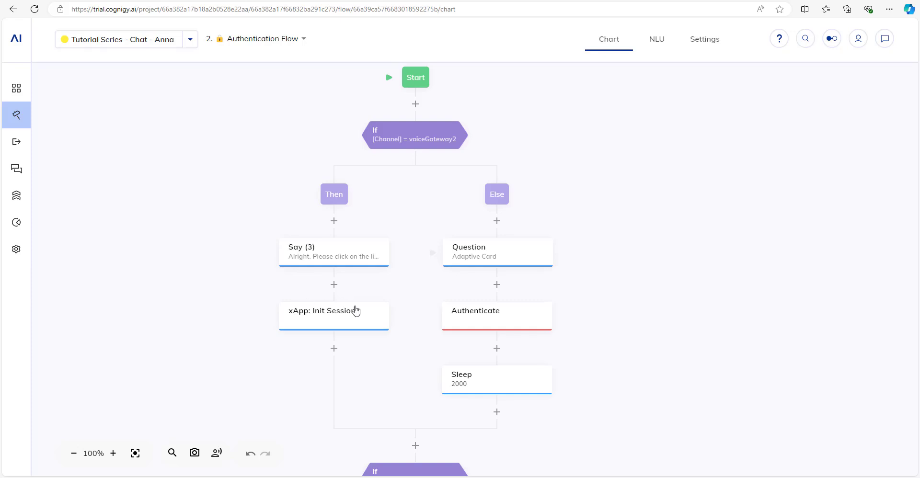
Review the xApp: Init Session node's style and screen customization settings and close the node without changes.
left_click(356, 312)
scroll(807, 185, "down", 5)
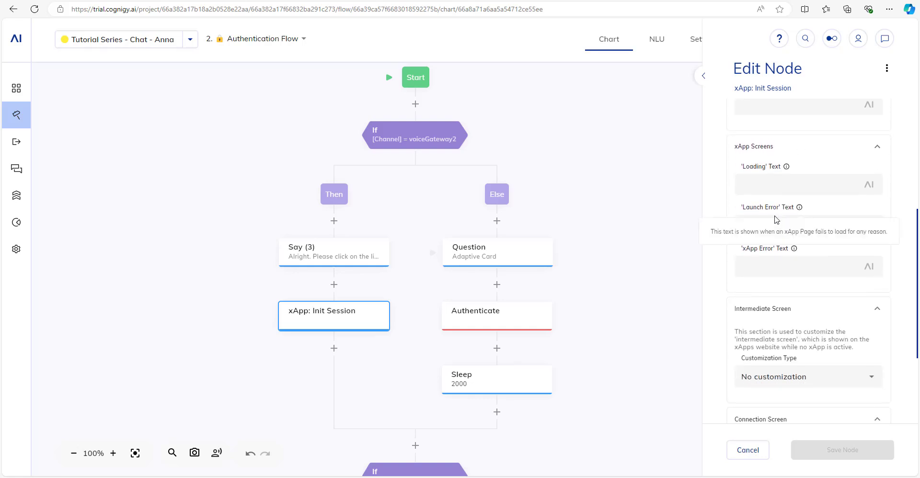
scroll(791, 354, "down", 4)
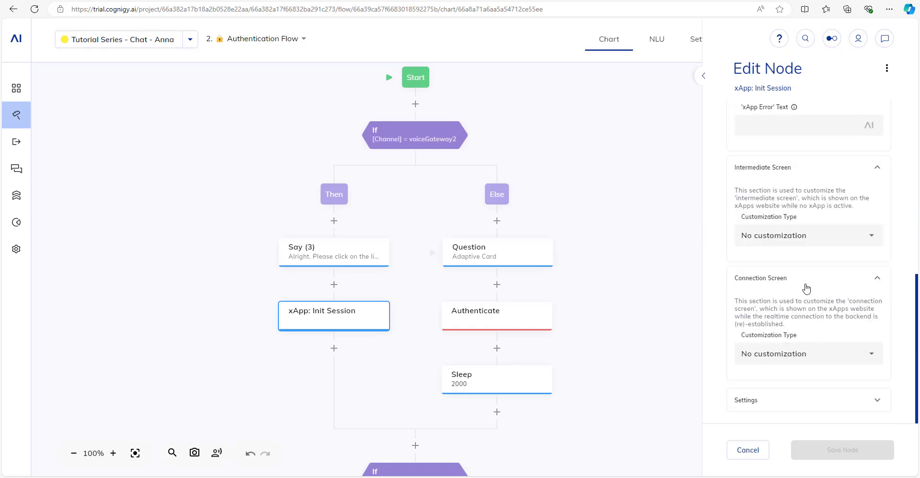
scroll(808, 292, "up", 9)
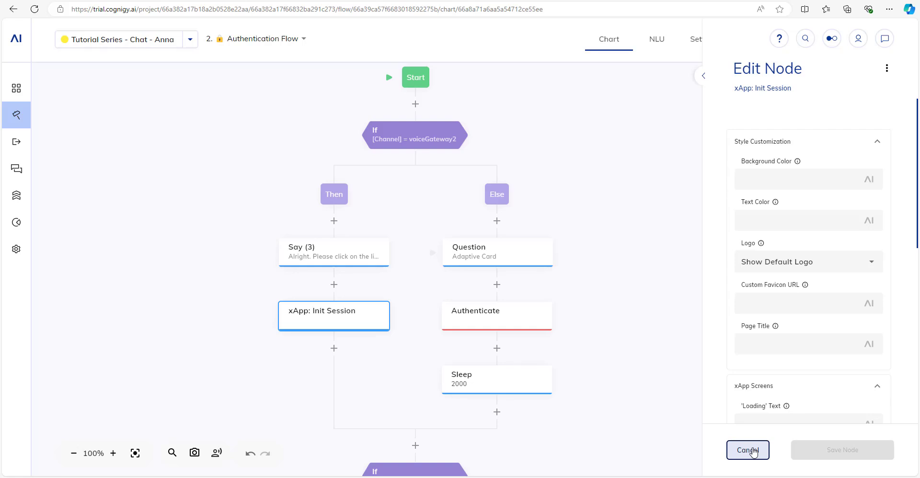
left_click(748, 450)
Add a Twilio Send SMS node below xApp: Init Session in the Then branch and open it for editing.
left_click_drag(660, 360, 620, 238)
mouse_move(16, 196)
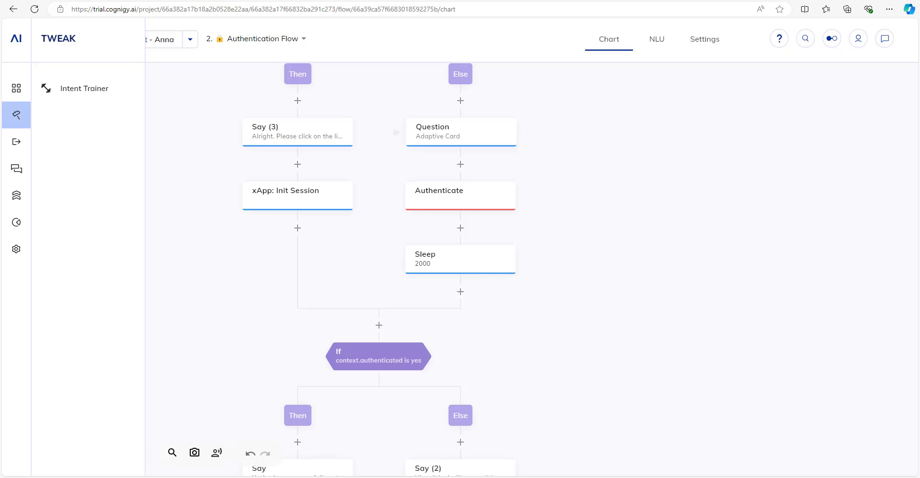
left_click(298, 229)
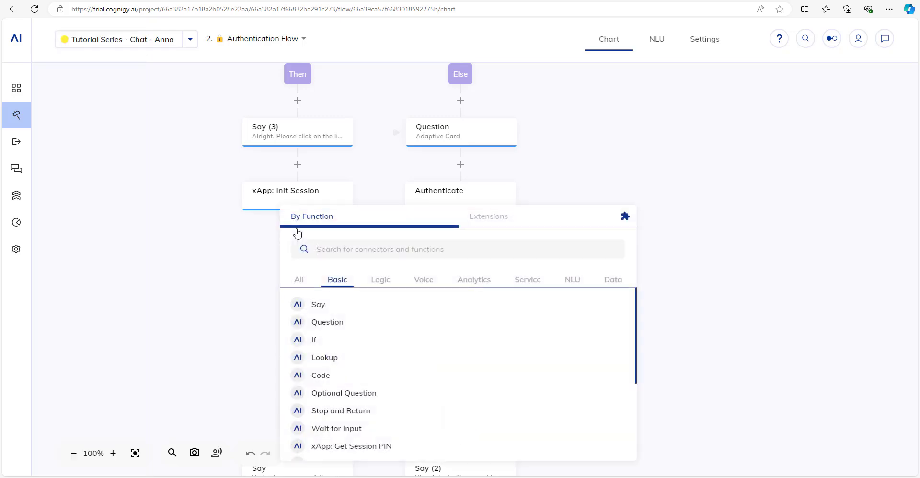
left_click(480, 216)
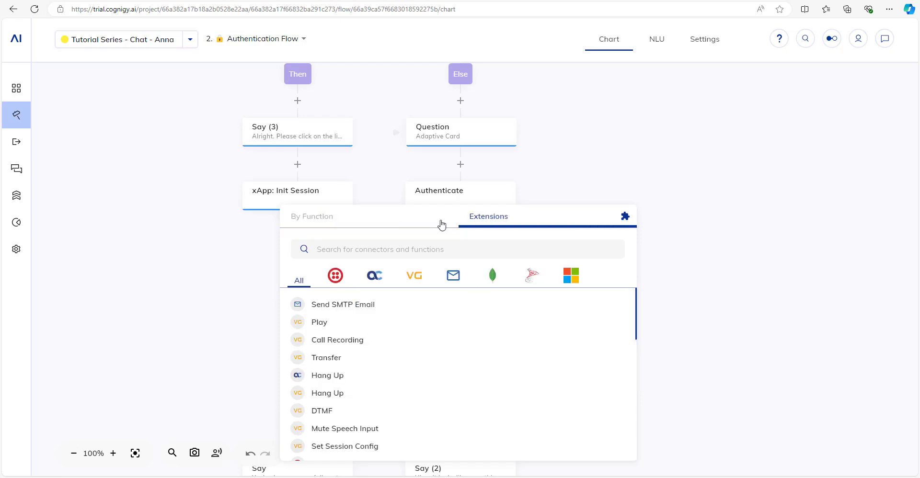
left_click(337, 279)
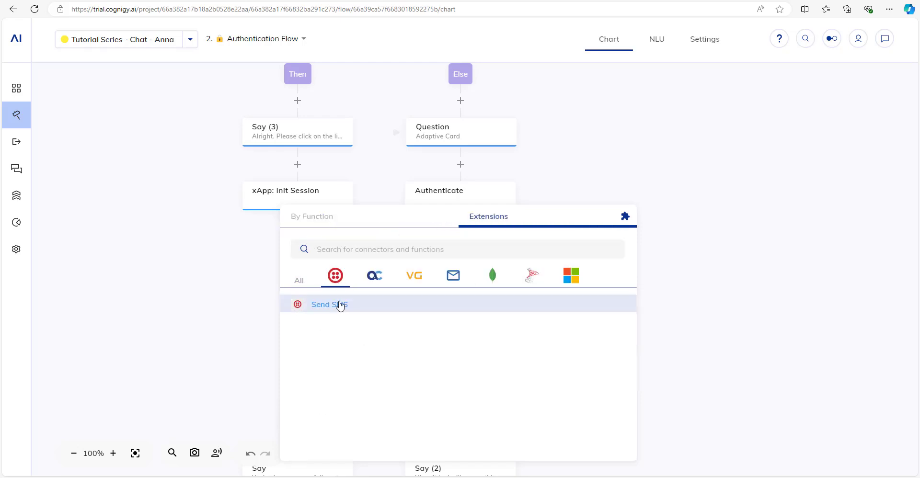
left_click(340, 305)
left_click(291, 259)
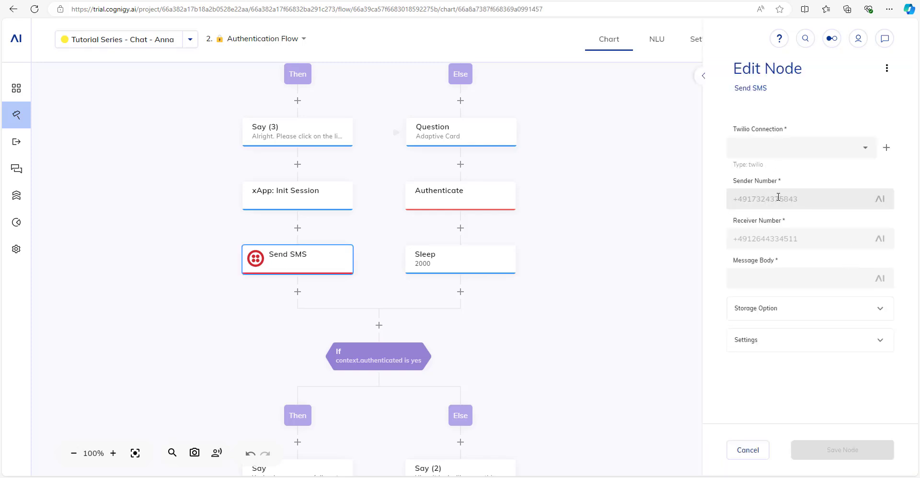
left_click(779, 197)
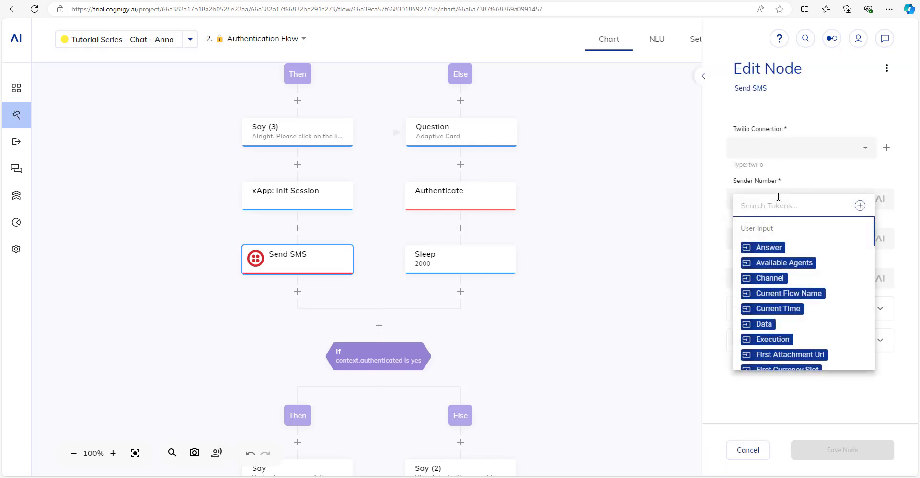
type("vg")
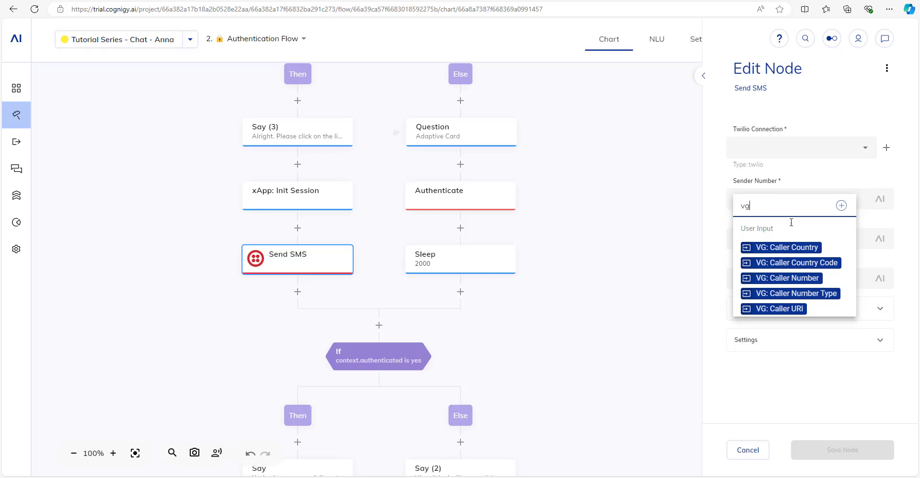
left_click(813, 279)
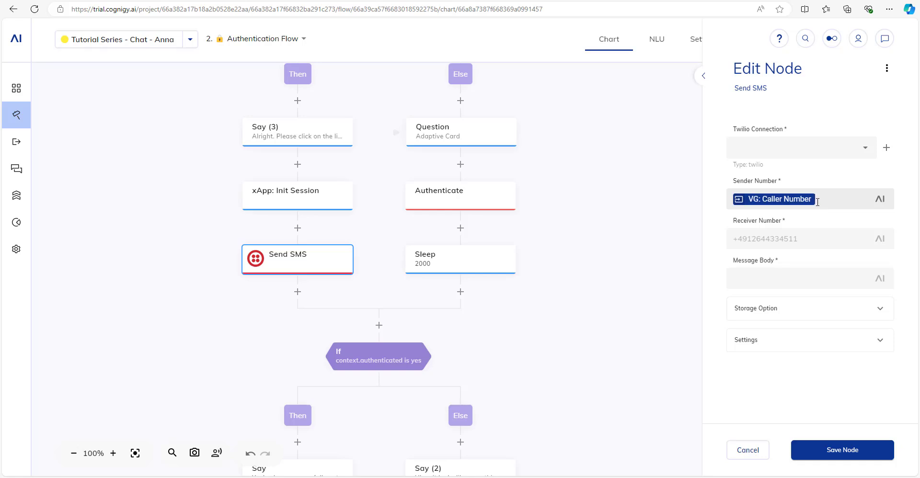
key("BackSpace")
Enter a placeholder sender phone number in the Send SMS node and use the VG: Caller Number token as the receiver number.
type("+")
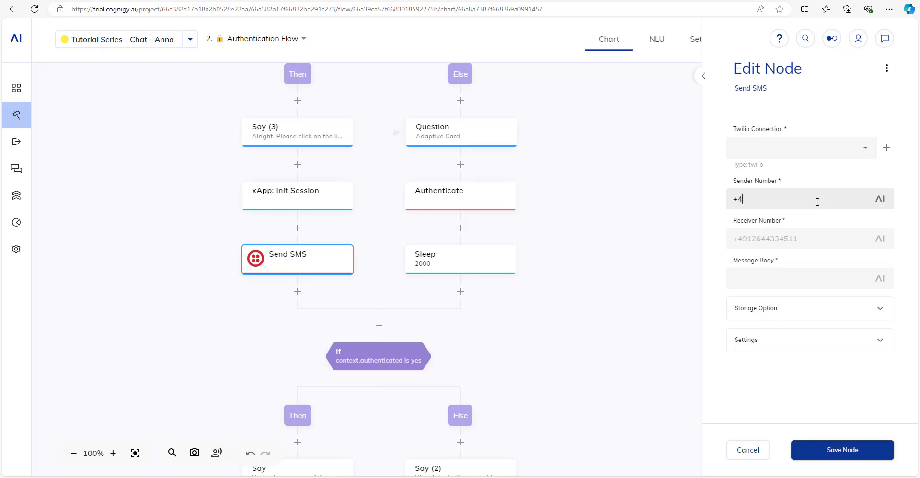
type("100000000")
key("Tab")
key("Tab")
type("/")
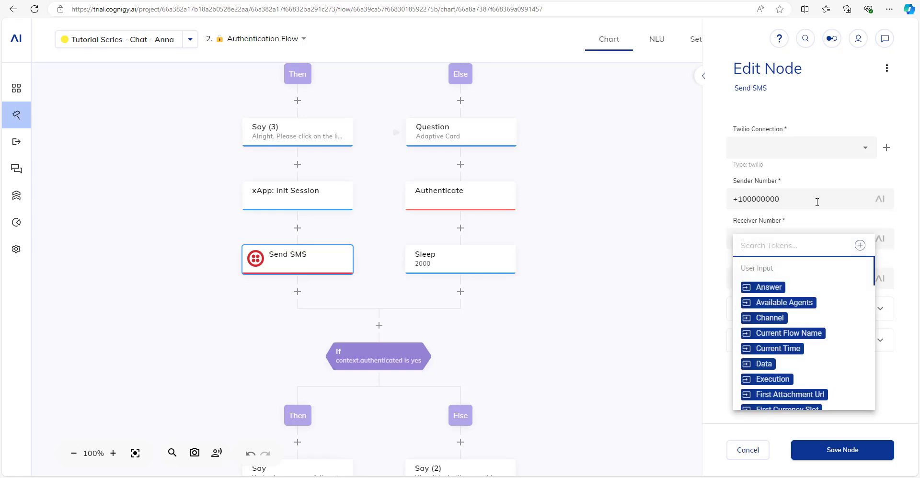
type("v")
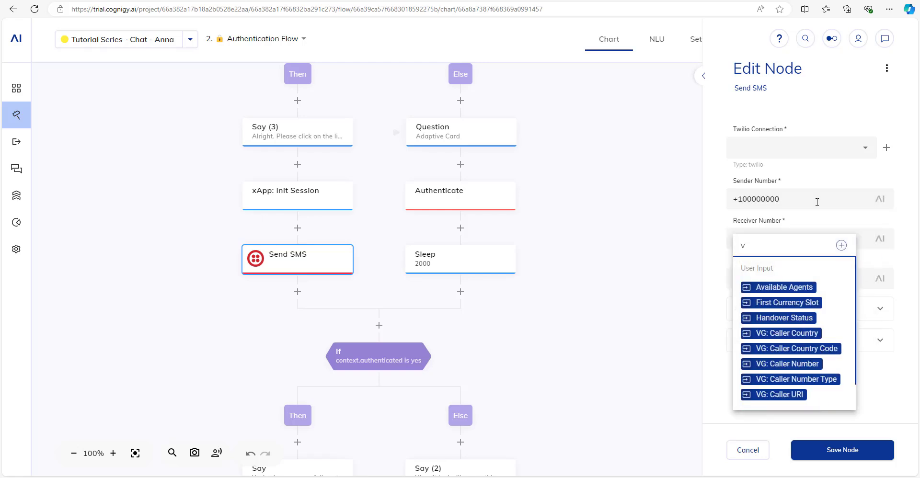
left_click(805, 366)
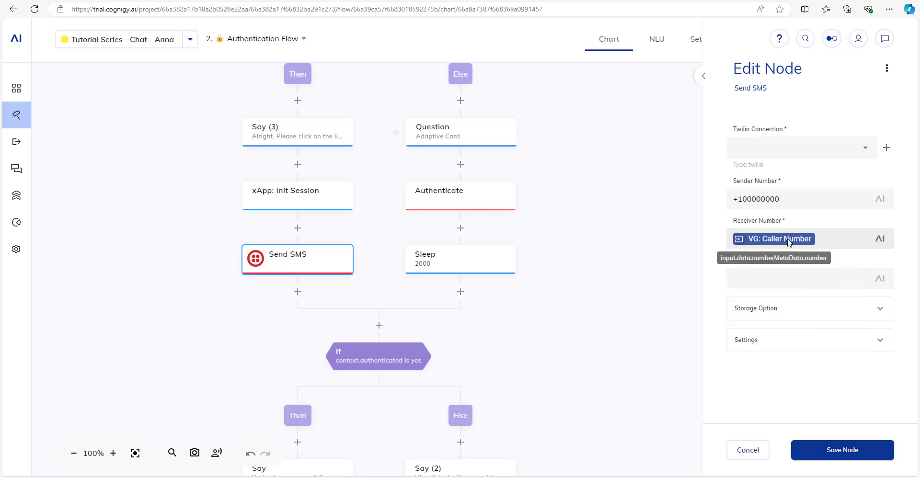
Set the SMS message body to "Hello, please login via the following link:" followed by the xApp Session URL token.
left_click(793, 278)
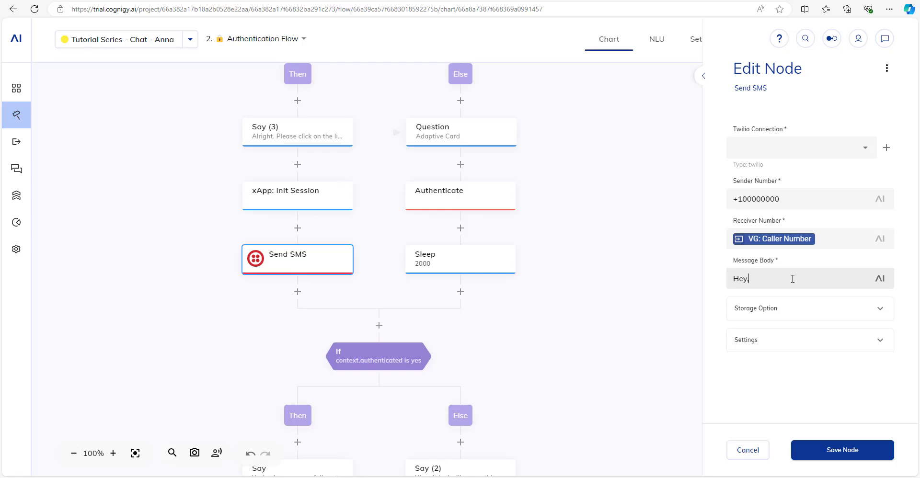
type("Hello, please login via the following link")
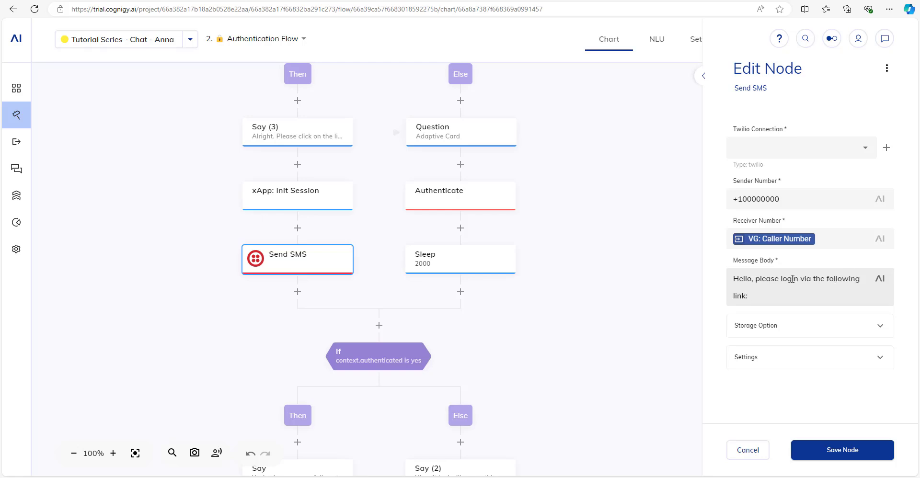
type(":")
left_click(881, 281)
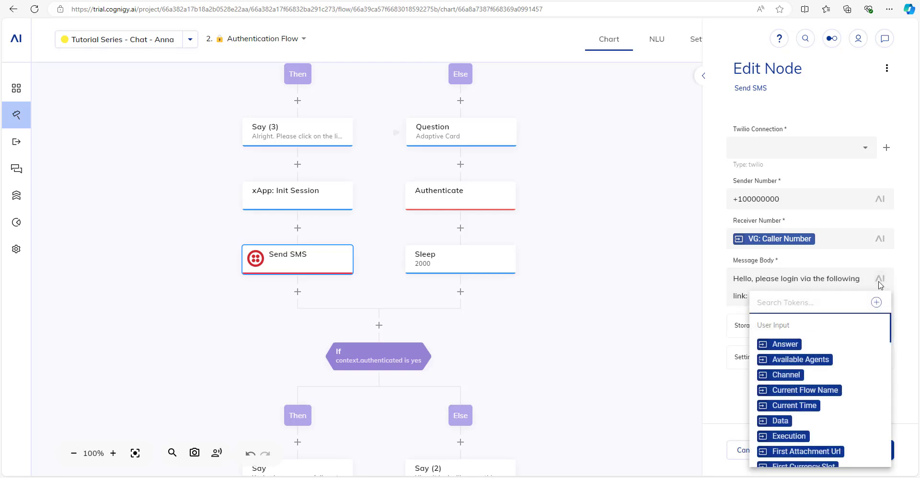
type("xa")
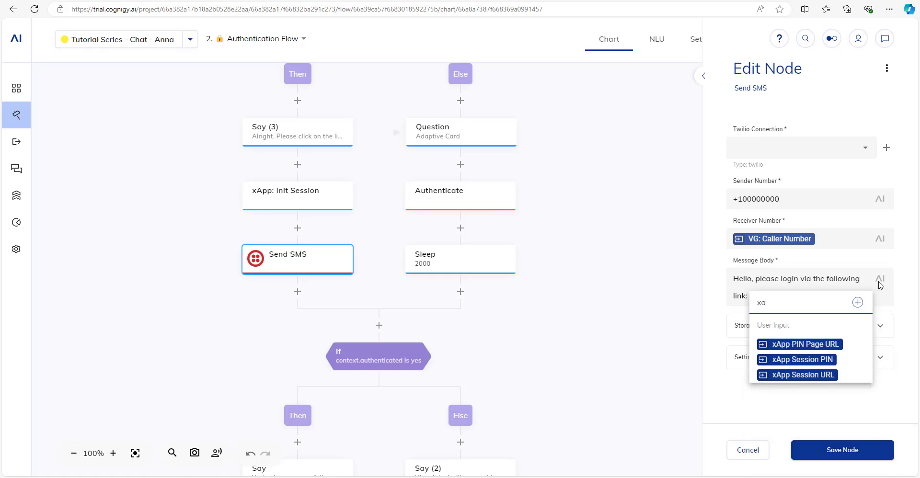
left_click(836, 376)
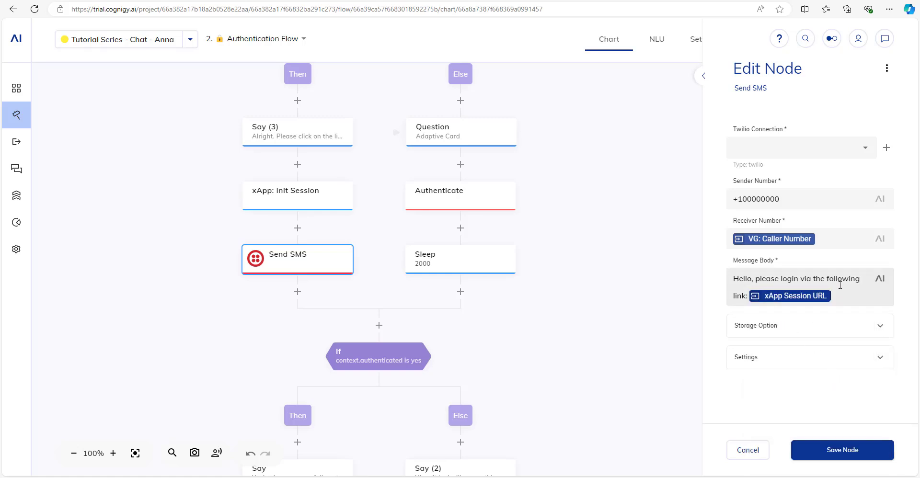
Try to save the Send SMS node without a Twilio connection, and close it by discarding the changes.
mouse_move(792, 243)
left_click(843, 453)
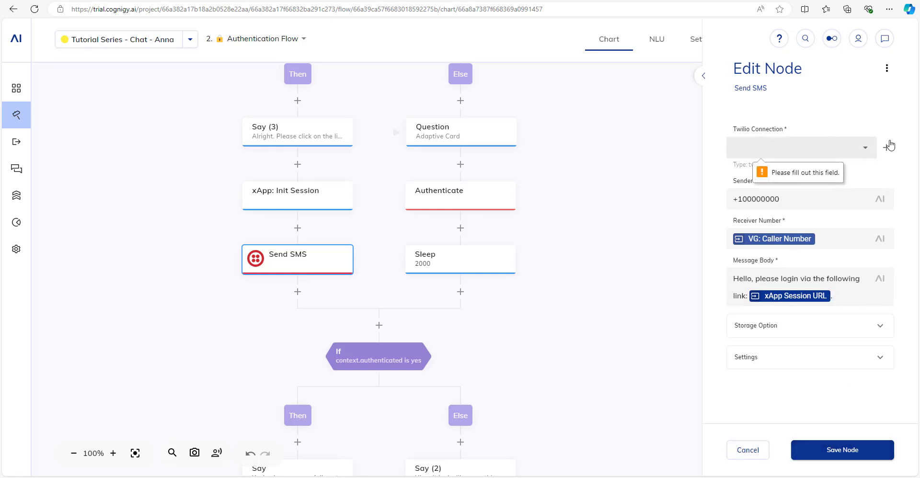
left_click(885, 125)
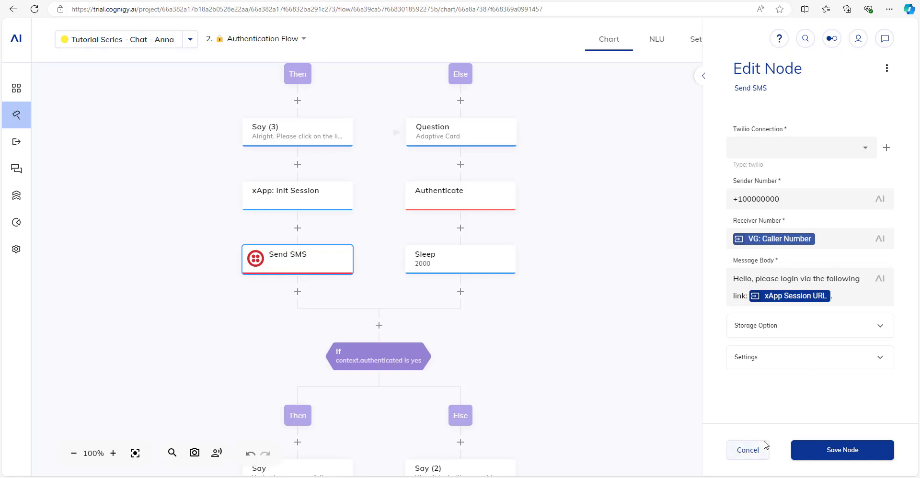
left_click(748, 450)
Add an xApp: Show Adaptive Card node below the Send SMS node in the Then branch.
left_click_drag(376, 299, 379, 269)
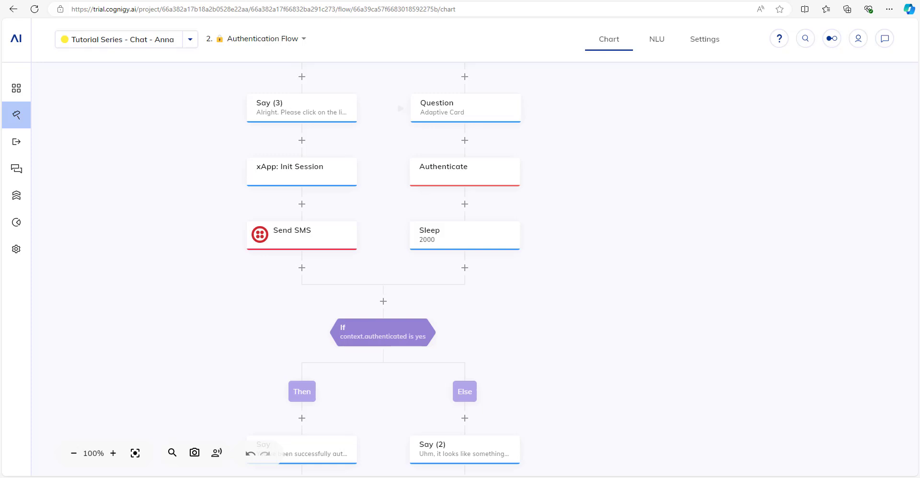
left_click(302, 268)
type("xapp")
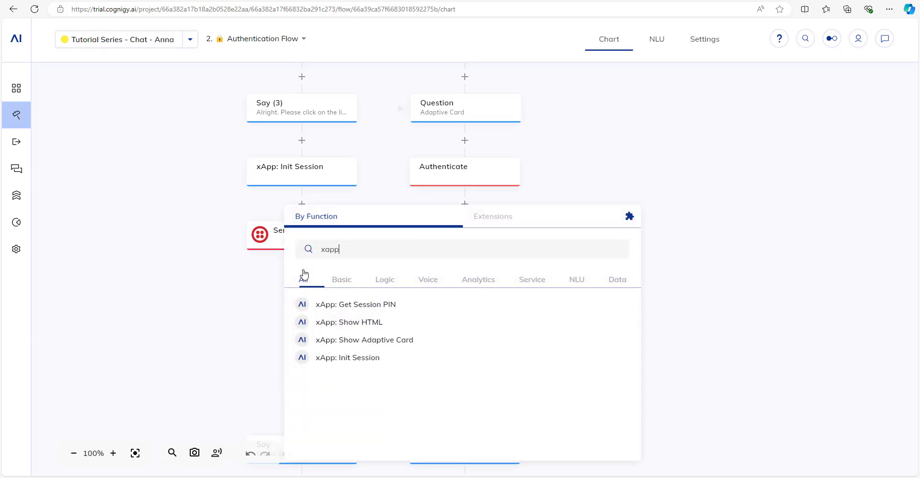
left_click(408, 352)
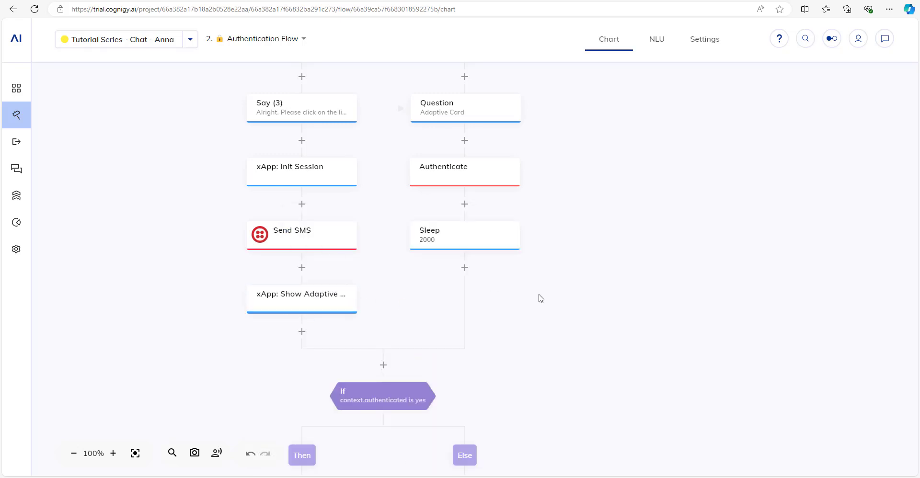
Copy the login card's JSON from the Question node into the AdaptiveCard Definition of the xApp: Show Adaptive Card node.
left_click_drag(539, 293, 535, 316)
scroll(536, 317, "down", 2)
left_click(489, 171)
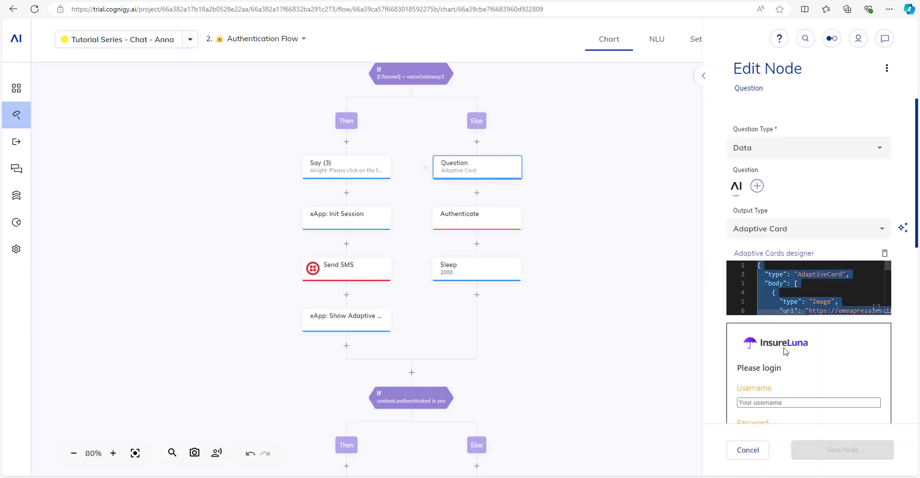
left_click(763, 450)
left_click(377, 330)
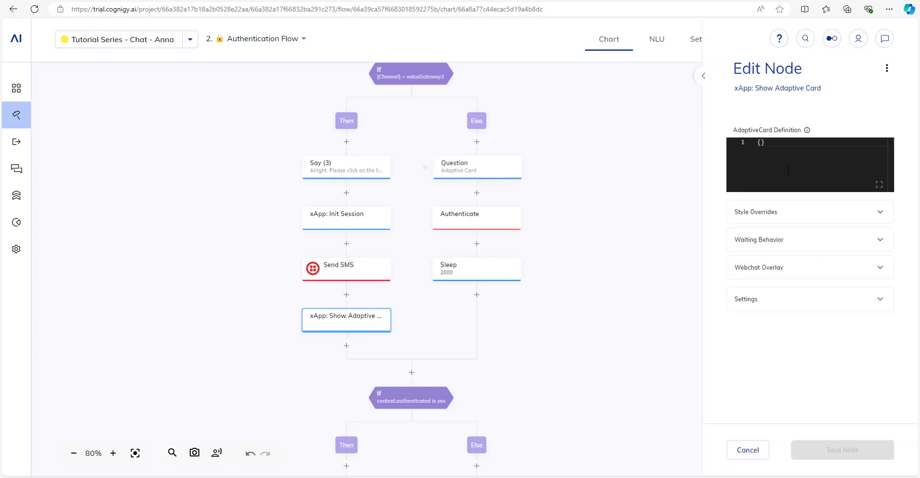
scroll(809, 164, "up", 10)
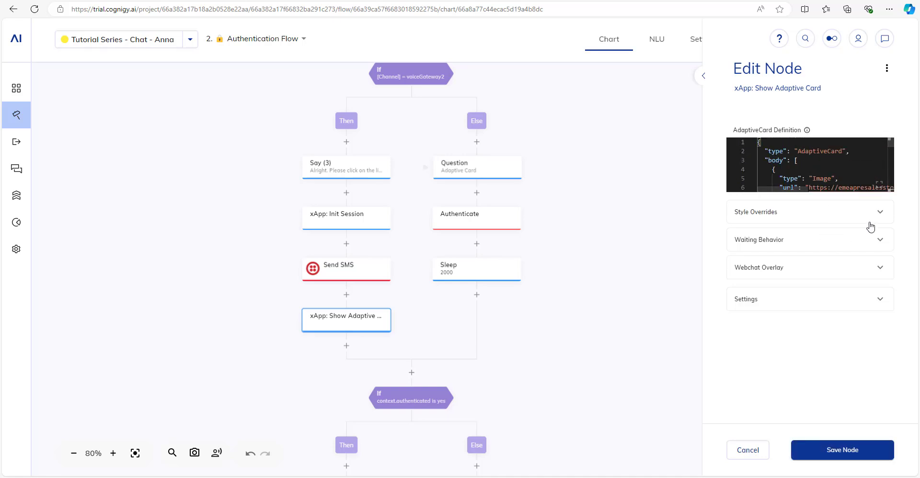
Review the Waiting Behavior and Webchat Overlay options of the xApp: Show Adaptive Card node and save it with Wait for xApp User Input off.
left_click(816, 253)
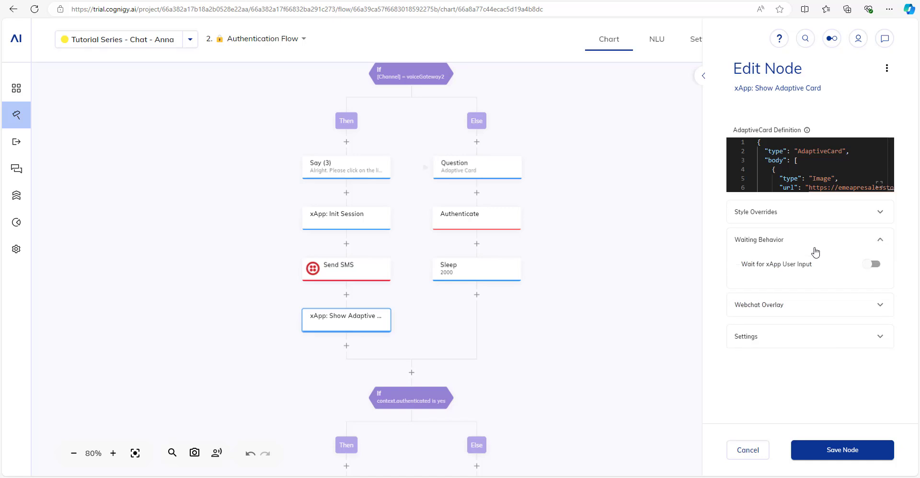
left_click(871, 264)
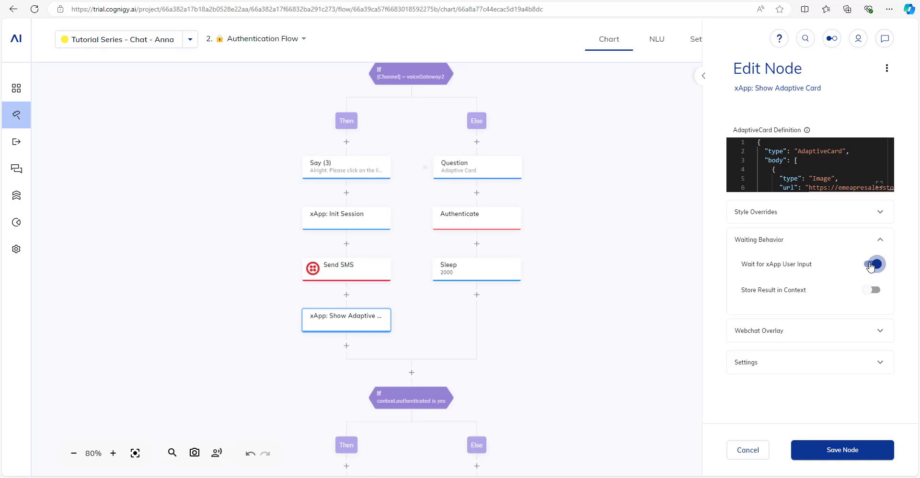
left_click(871, 265)
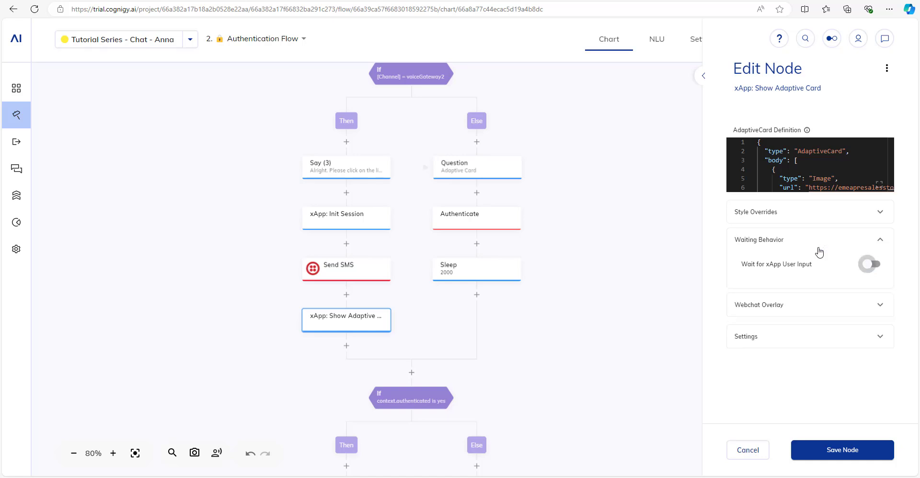
left_click(782, 240)
left_click(784, 271)
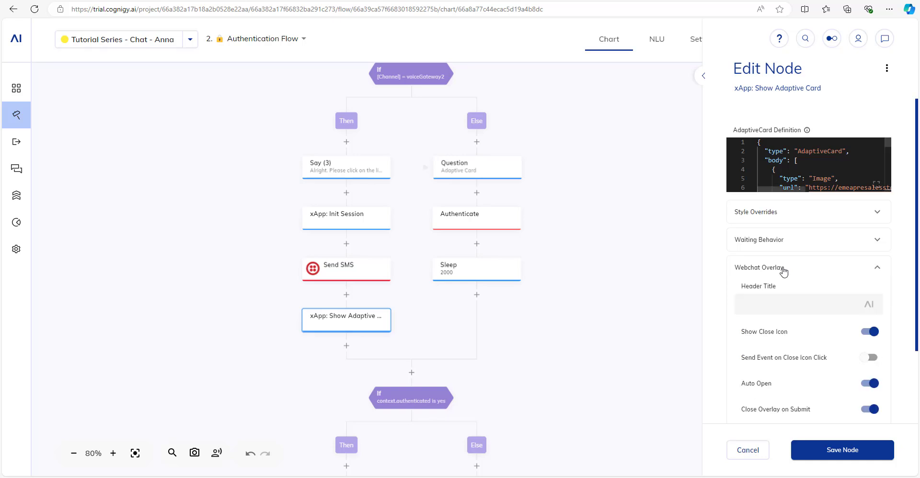
scroll(806, 308, "down", 1)
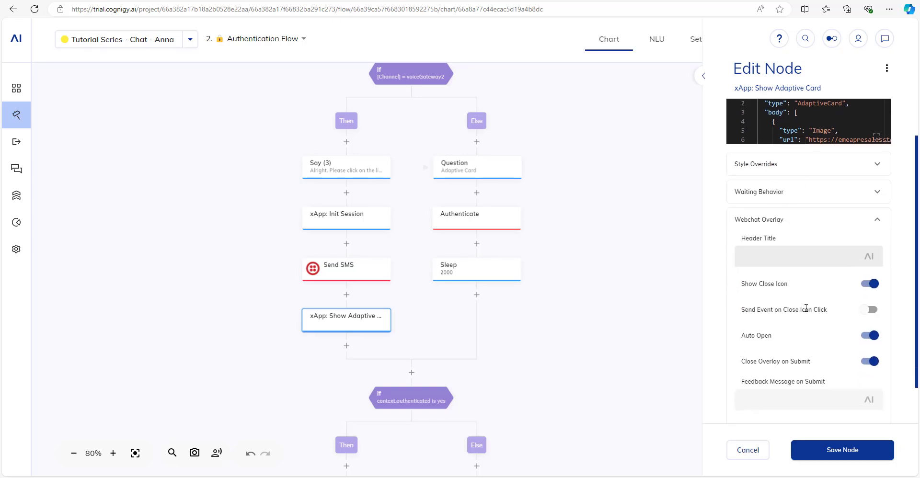
scroll(806, 308, "up", 1)
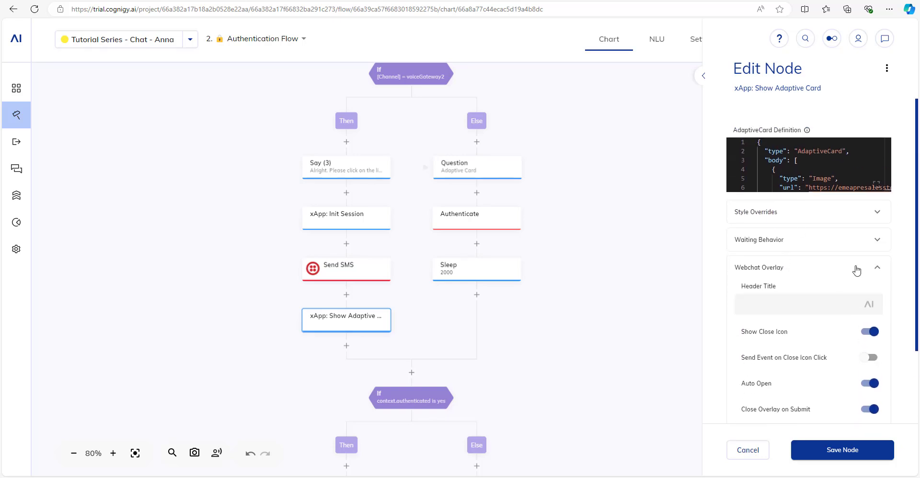
scroll(857, 271, "down", 2)
scroll(857, 272, "up", 2)
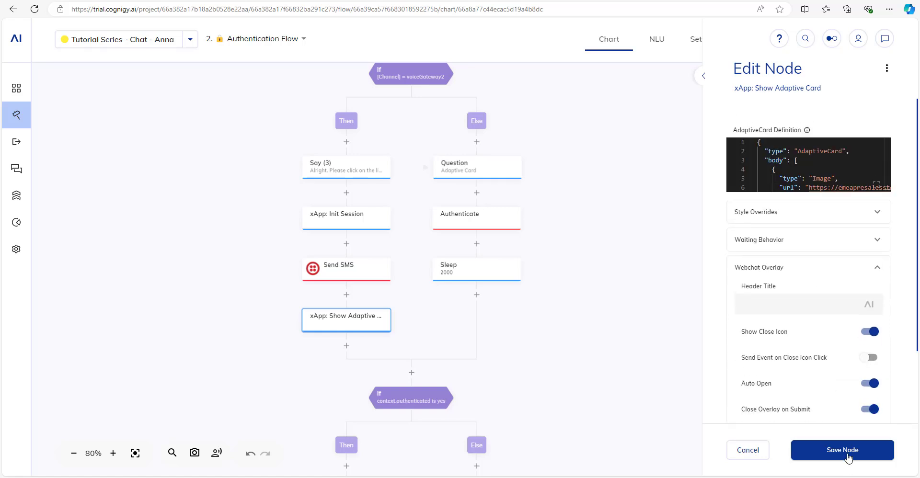
left_click(789, 272)
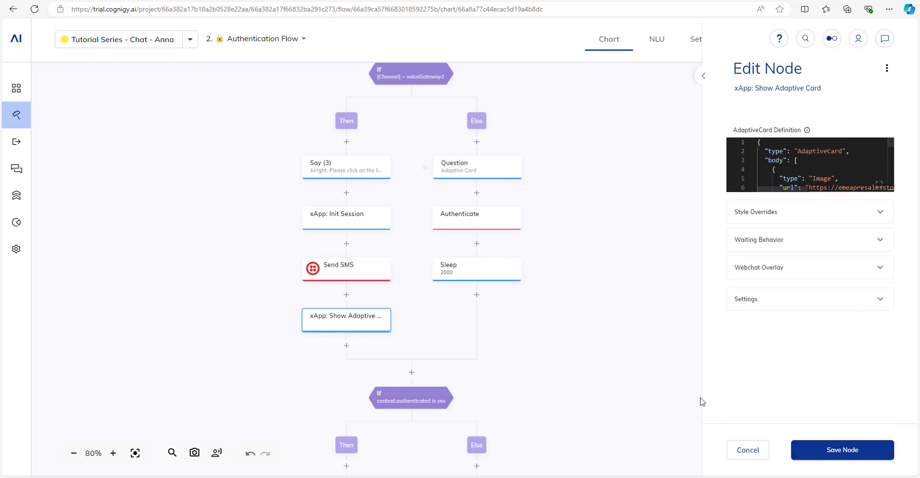
left_click(831, 456)
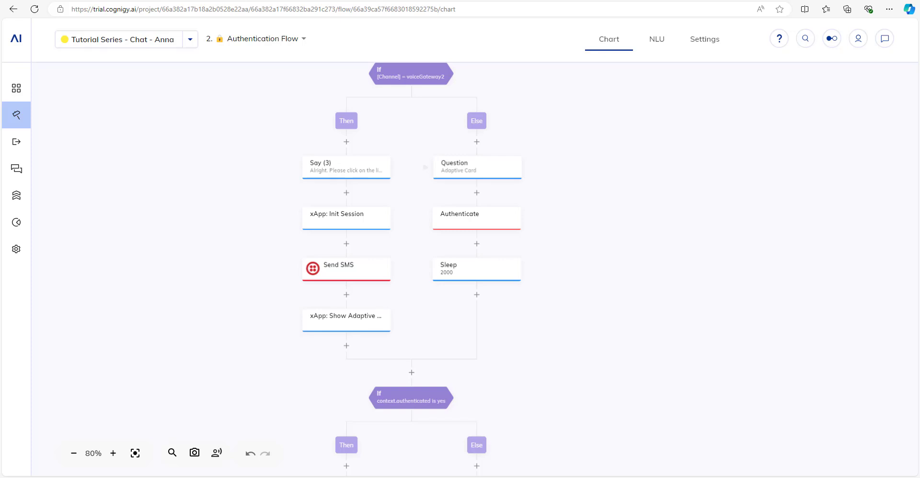
left_click(347, 346)
type("code")
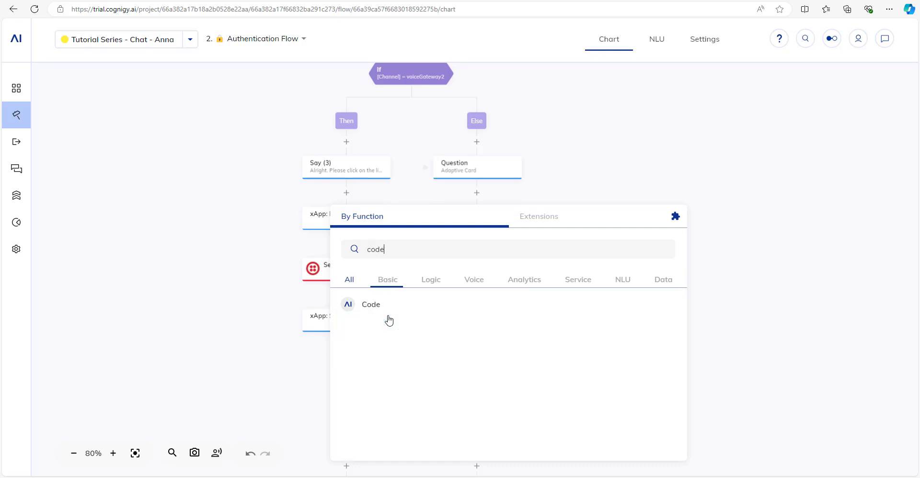
left_click(217, 376)
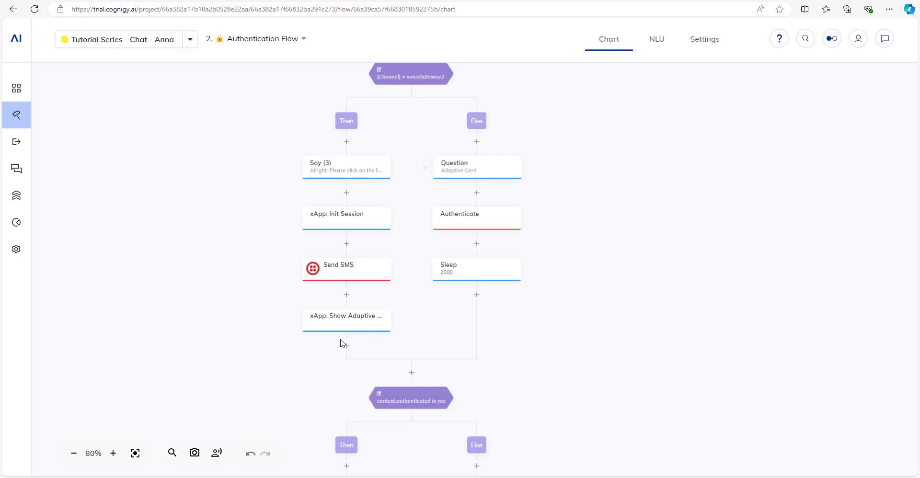
Try an Add To Context node below xApp: Show Adaptive Card with key authenticated and value true, and delete it.
left_click(350, 352)
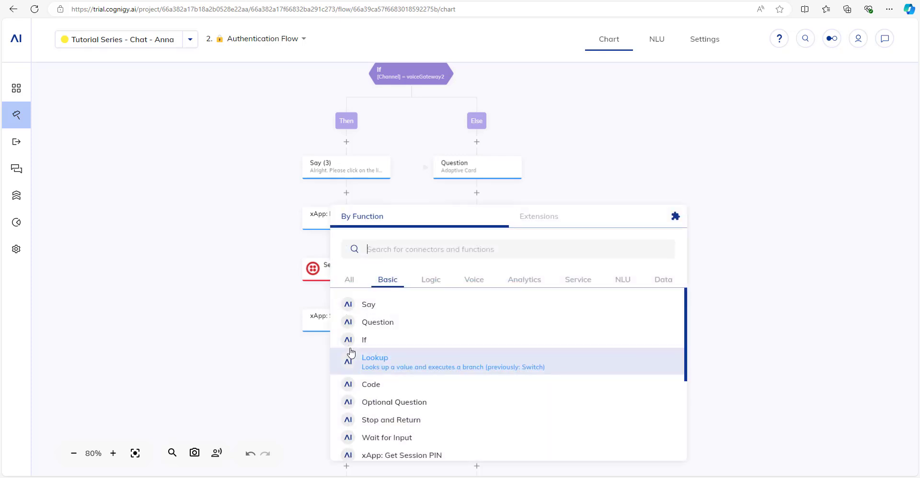
type("add")
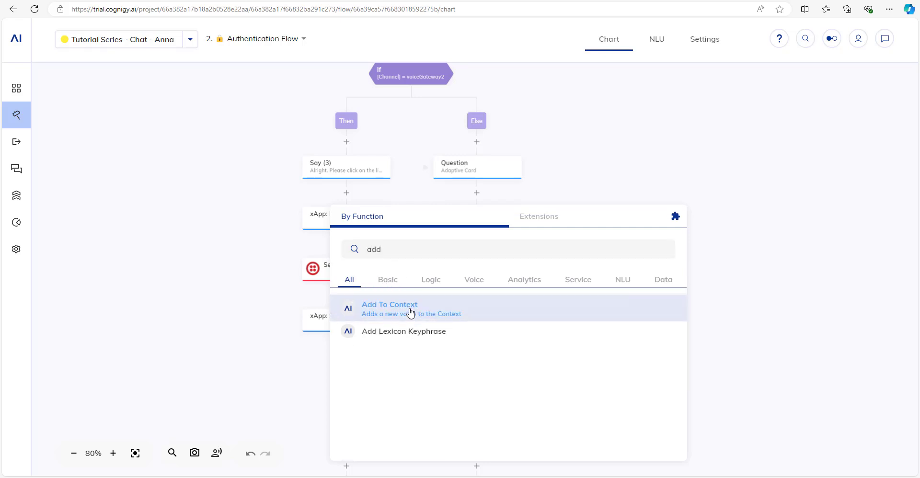
left_click(411, 311)
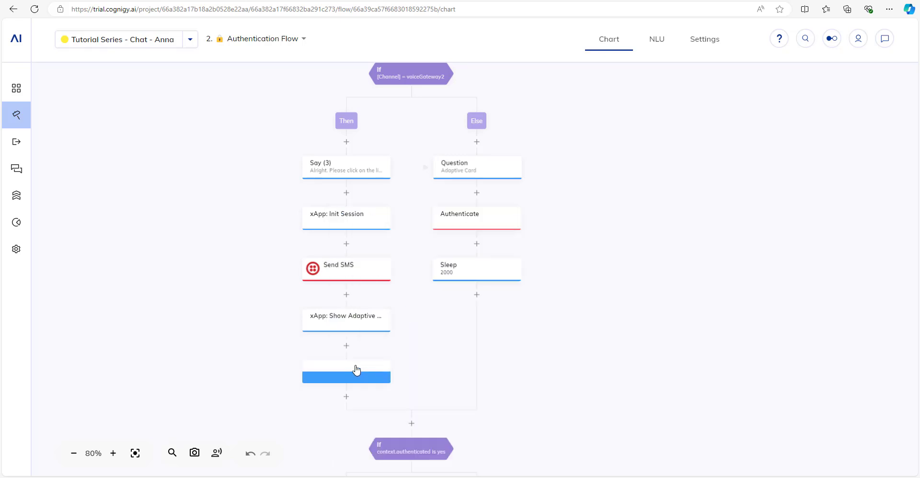
type("a")
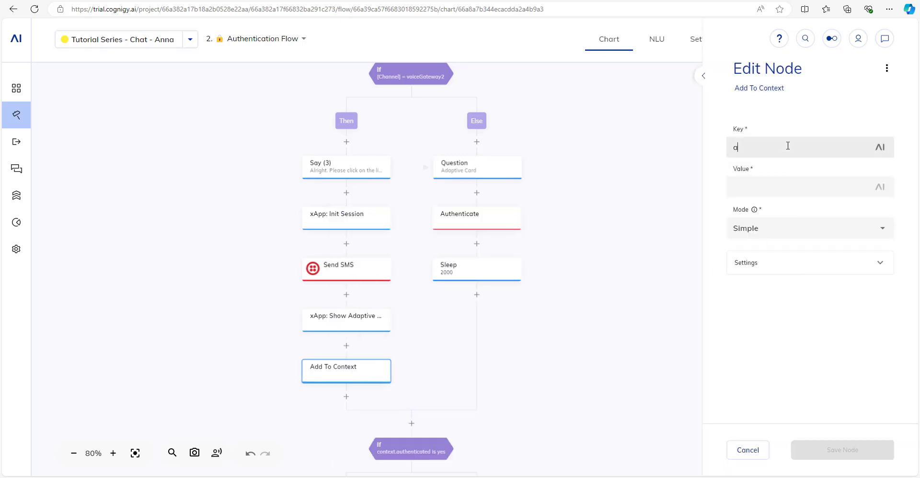
type("uthenticated")
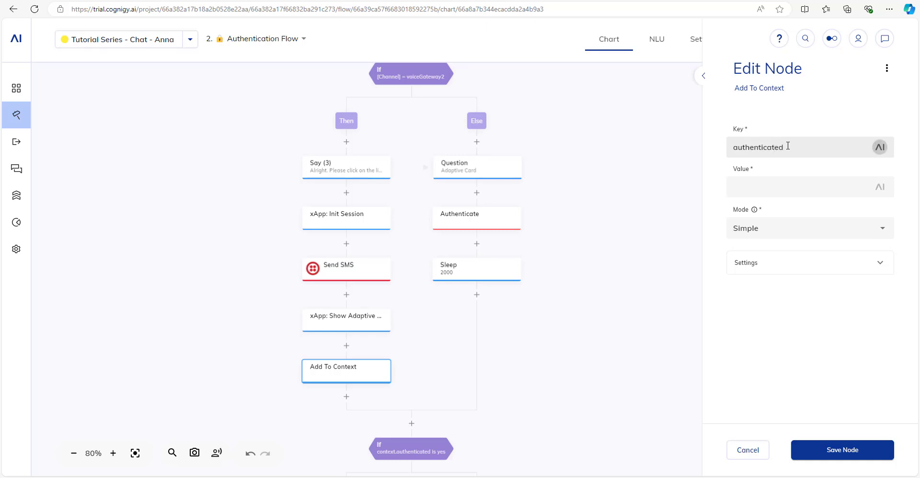
left_click(776, 187)
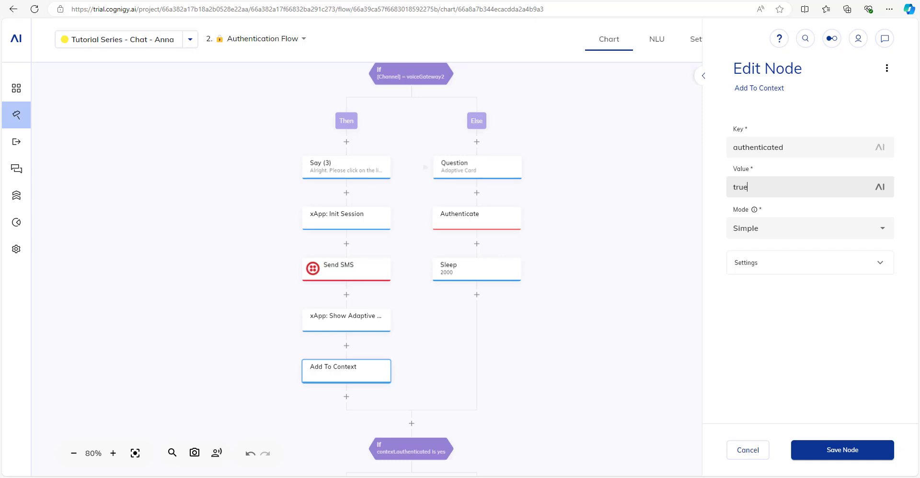
left_click(748, 451)
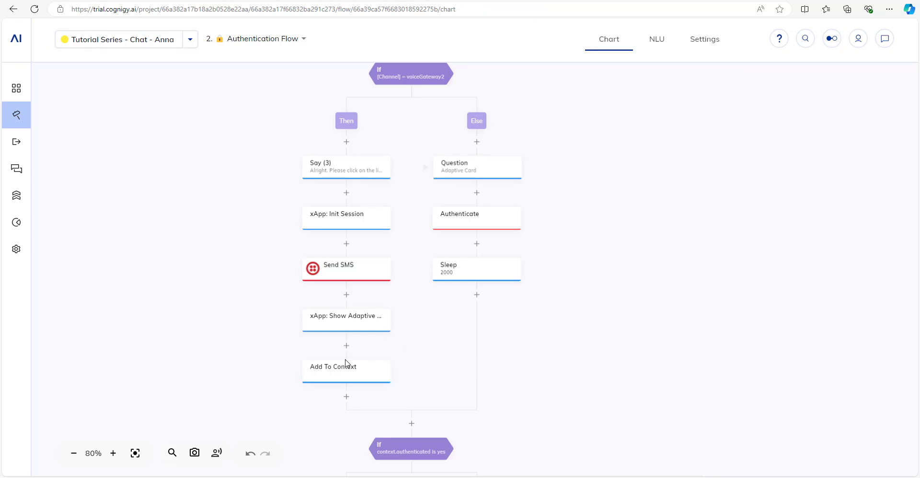
right_click(345, 363)
left_click(371, 337)
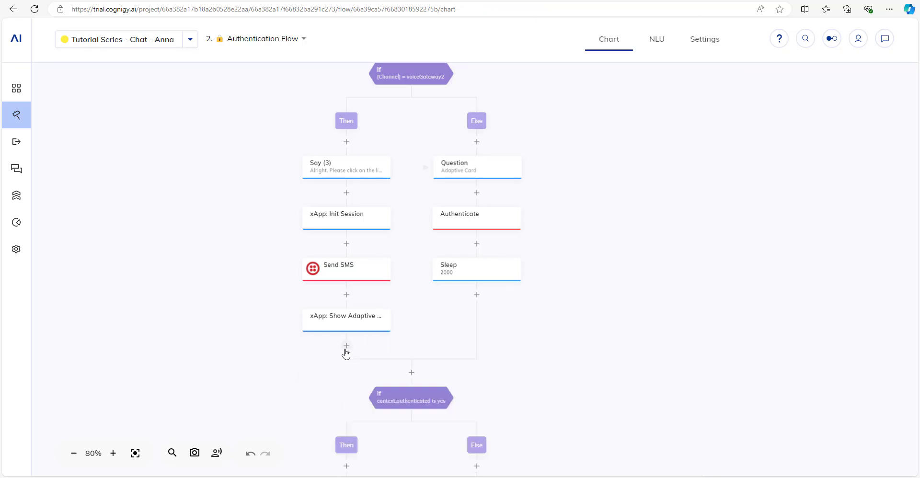
Add a Code node below the xApp: Show Adaptive Card node containing "context.authenticated = true;".
left_click(346, 350)
type("code")
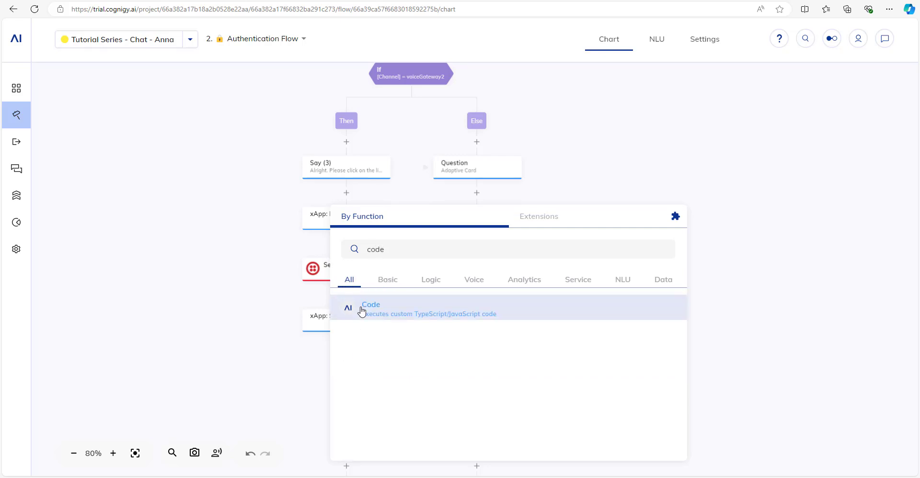
left_click(362, 309)
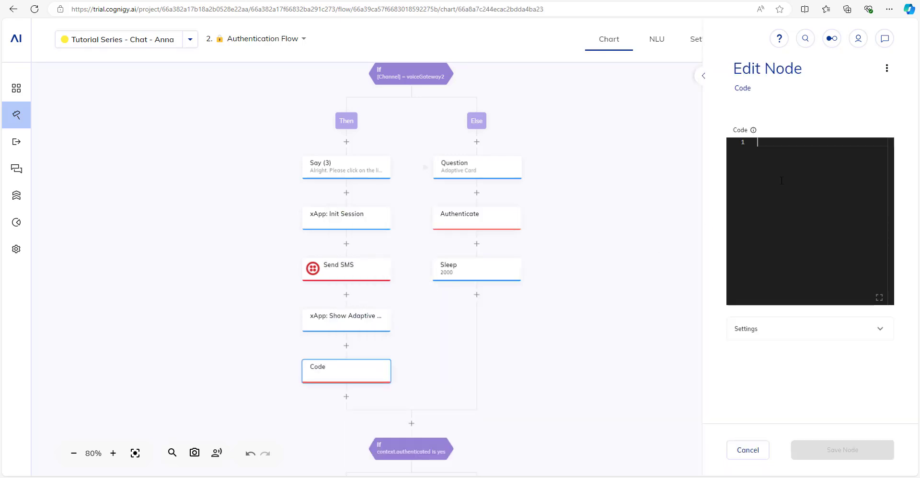
type("context.authenticated = true;")
left_click_drag(865, 143, 738, 143)
key("Right")
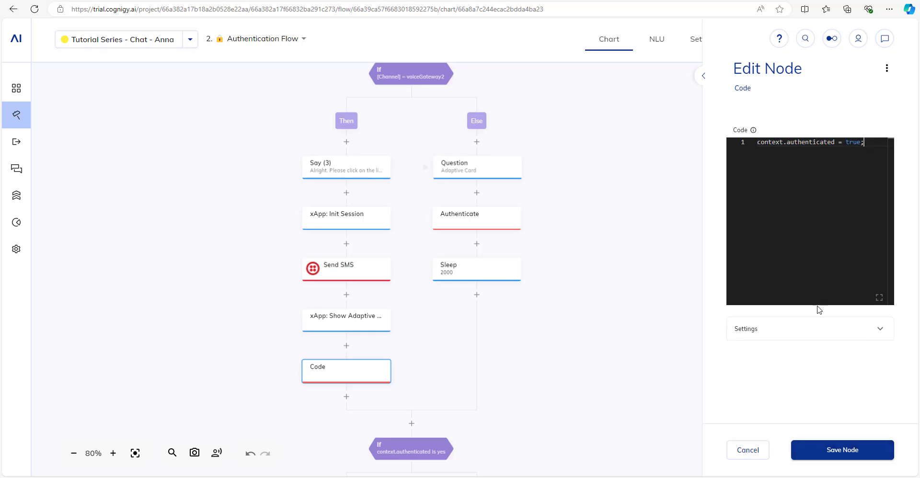
Label the Code node "Set Authenticated True" and save it.
left_click(805, 327)
left_click_drag(763, 364, 734, 374)
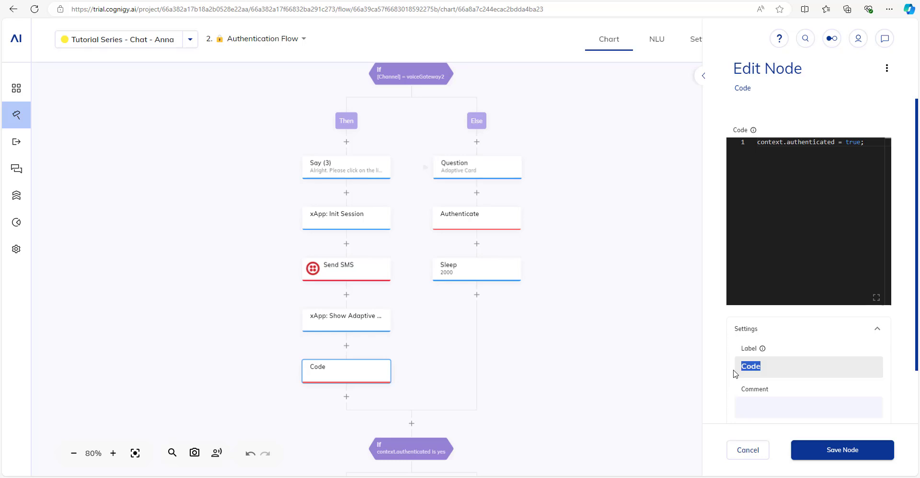
type("Set Authenticated Tru")
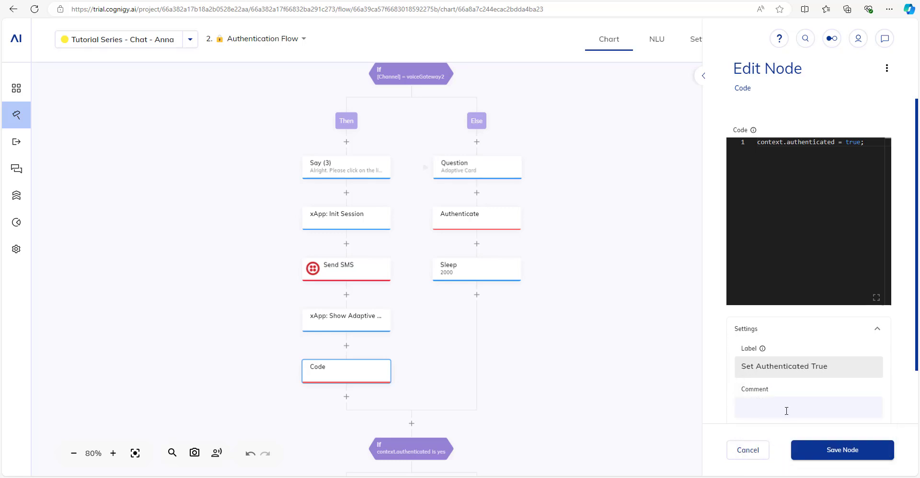
left_click(795, 449)
scroll(553, 364, "down", 5)
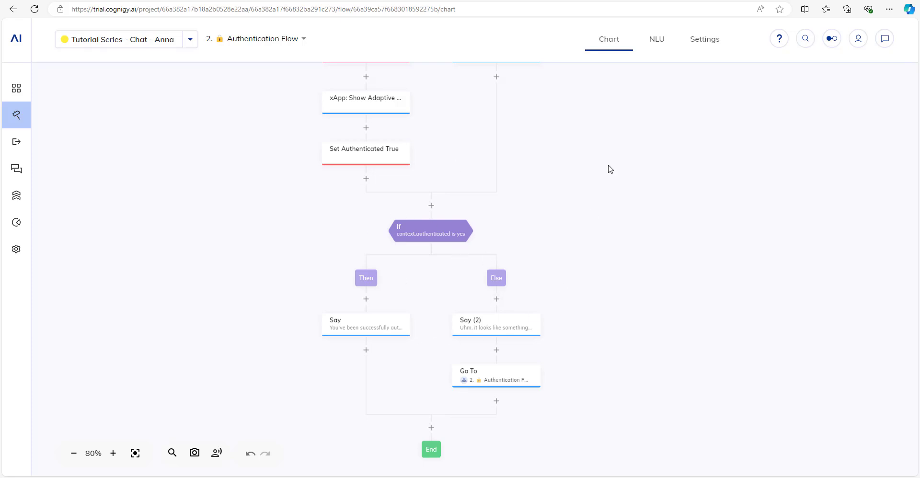
scroll(610, 169, "up", 5)
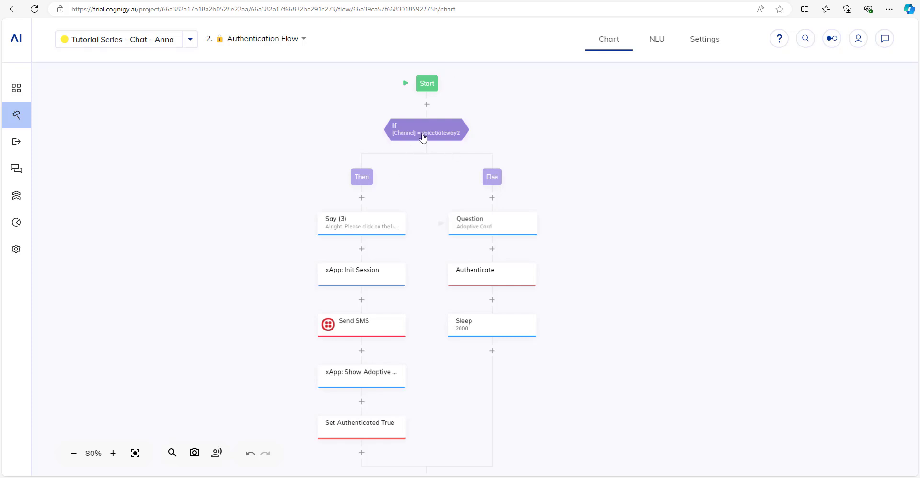
mouse_move(422, 166)
left_mouse_down()
mouse_move(418, 171)
mouse_move(420, 164)
left_mouse_up()
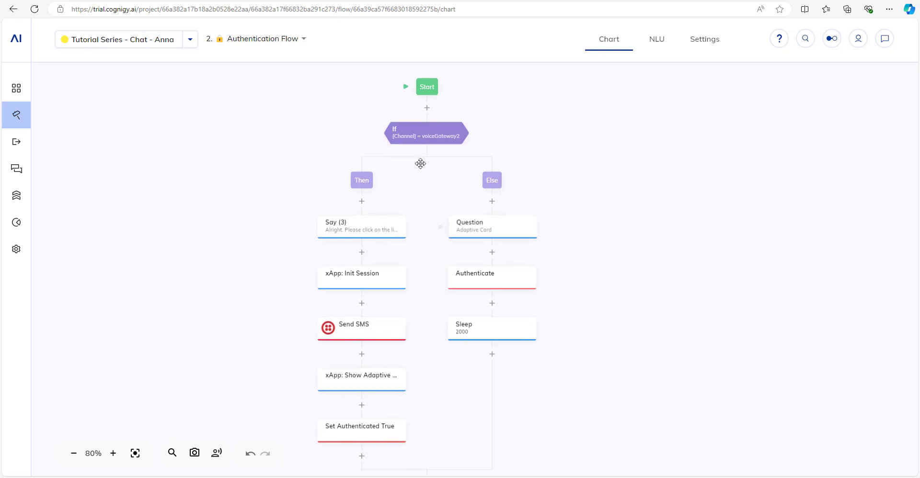
mouse_move(17, 196)
scroll(416, 307, "up", 1)
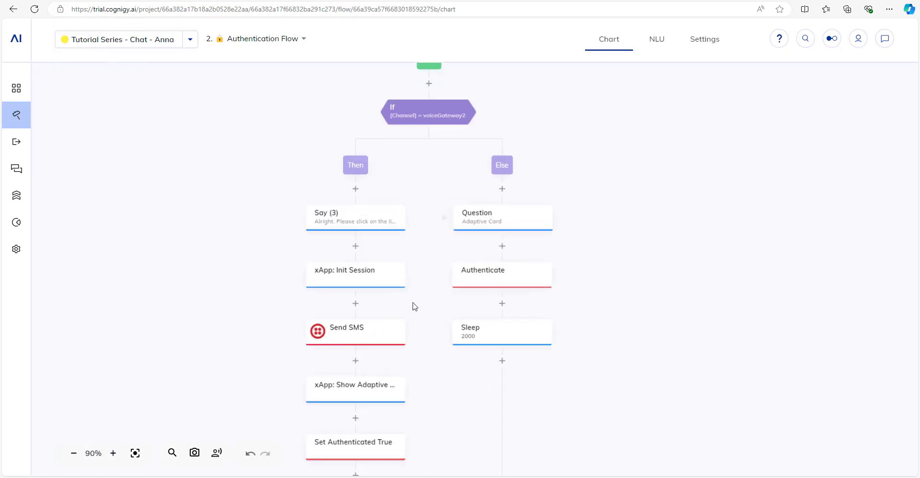
left_click(885, 38)
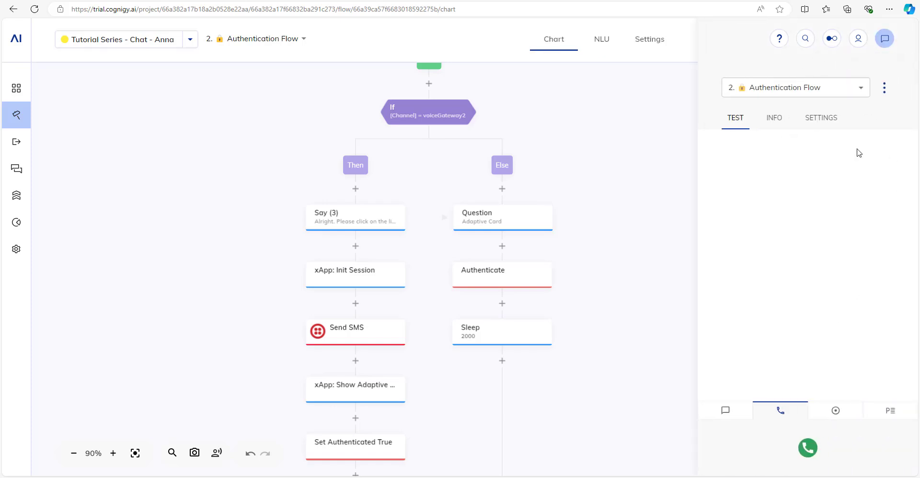
left_click(884, 39)
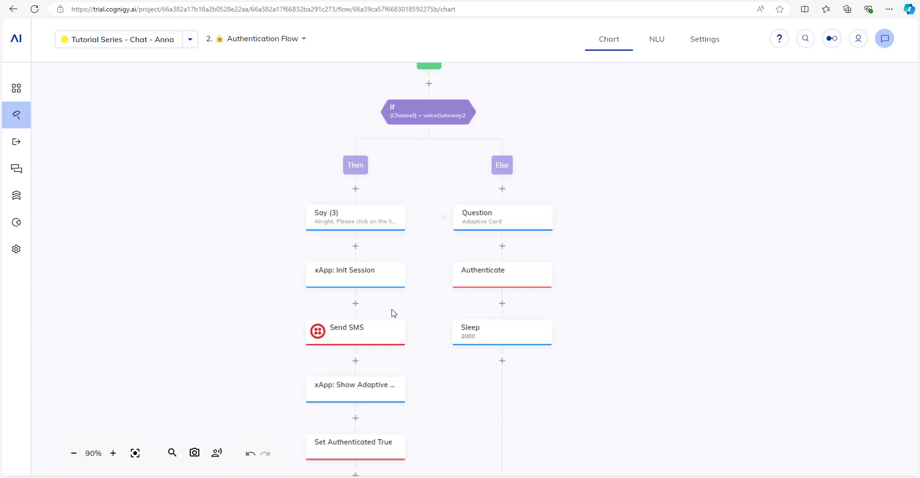
Disable the Send SMS node in the Then branch.
right_click(356, 335)
left_click(389, 414)
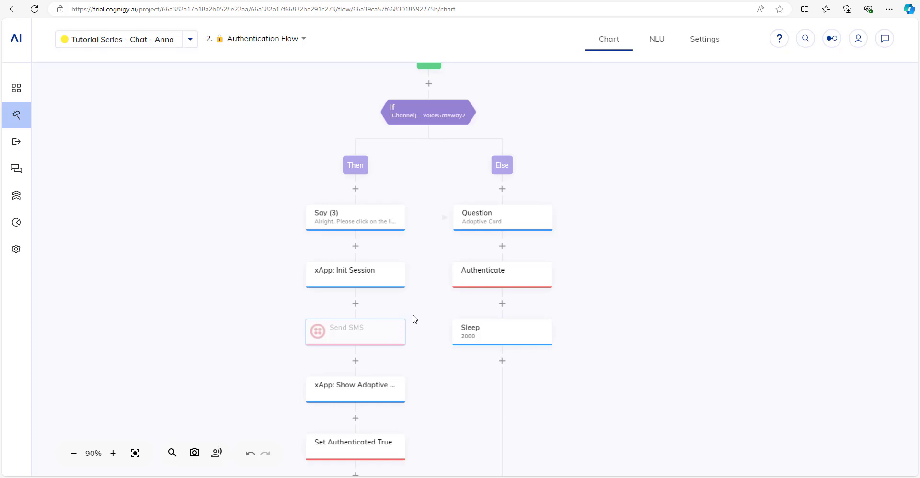
scroll(419, 290, "down", 1)
scroll(421, 294, "up", 1)
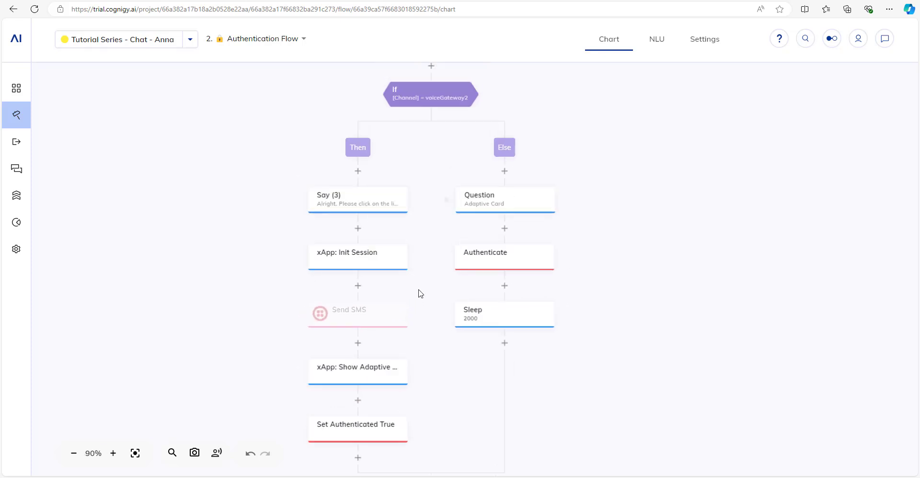
Add a Say node below xApp: Init Session using Text with Buttons and the text "Click on the following link to login:".
left_click(352, 287)
key("Escape")
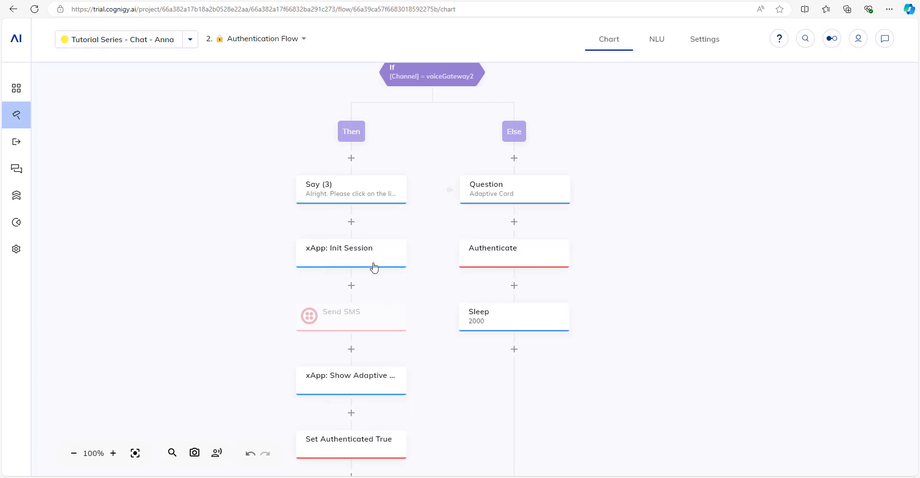
left_click(362, 316)
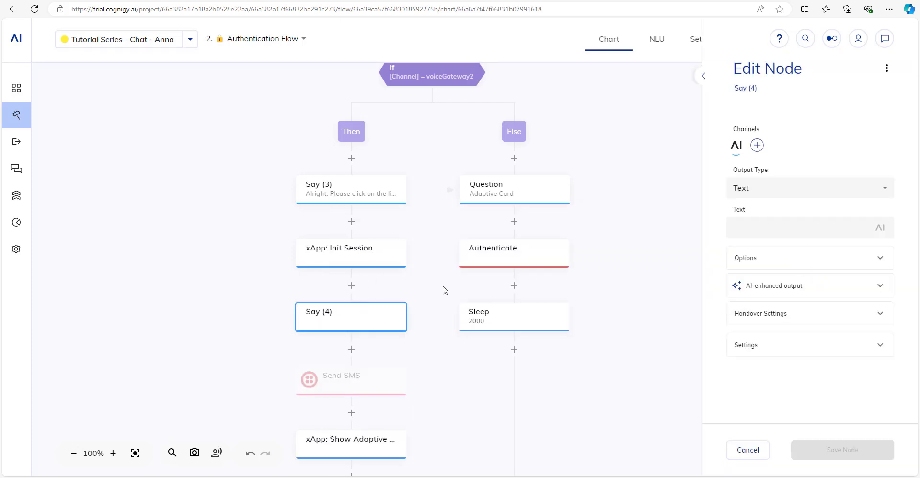
left_click(772, 194)
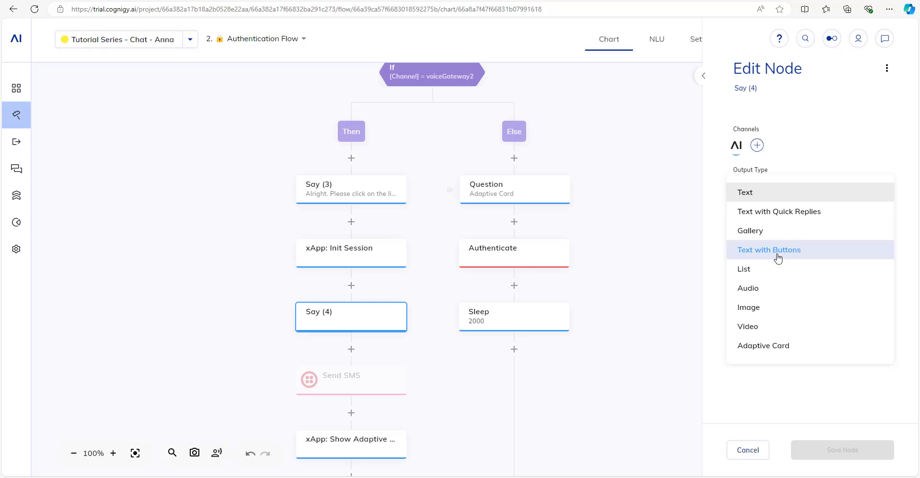
left_click(778, 250)
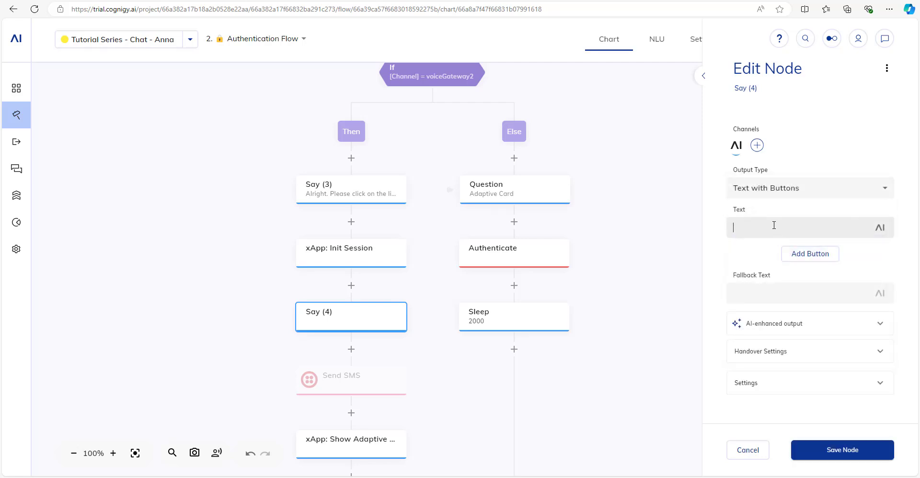
left_click(774, 225)
type("Click on the following link to login:")
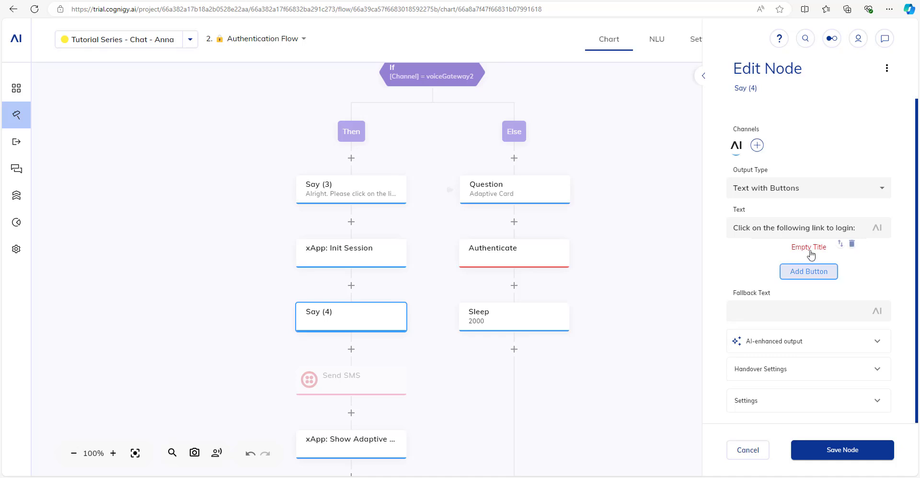
Give the Say node a URL button titled "Open xApp" that links to the xApp Session URL, and save the node.
left_click(810, 250)
left_click(835, 227)
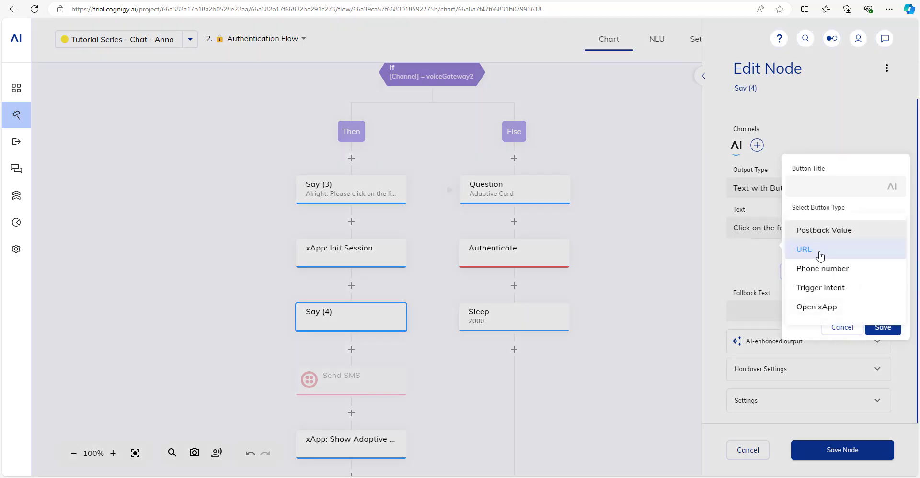
left_click(818, 253)
left_click(819, 240)
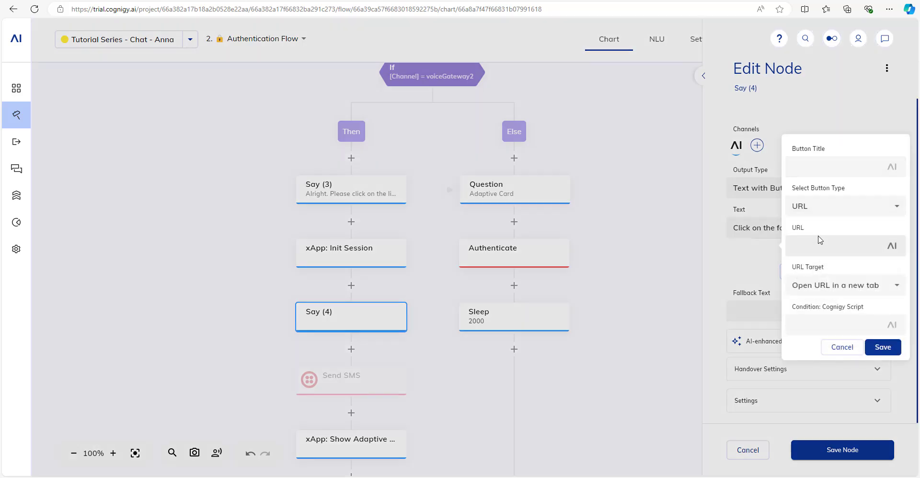
type("z")
key("BackSpace")
type("xap")
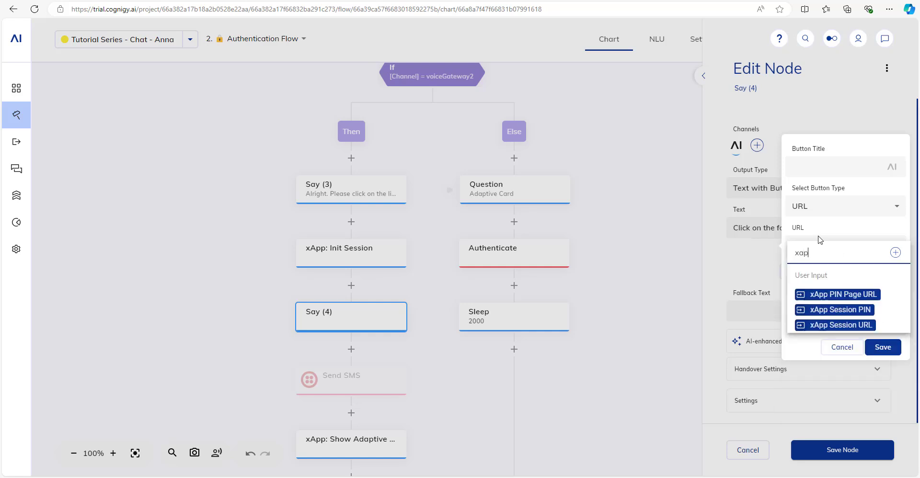
left_click(863, 325)
left_click(839, 165)
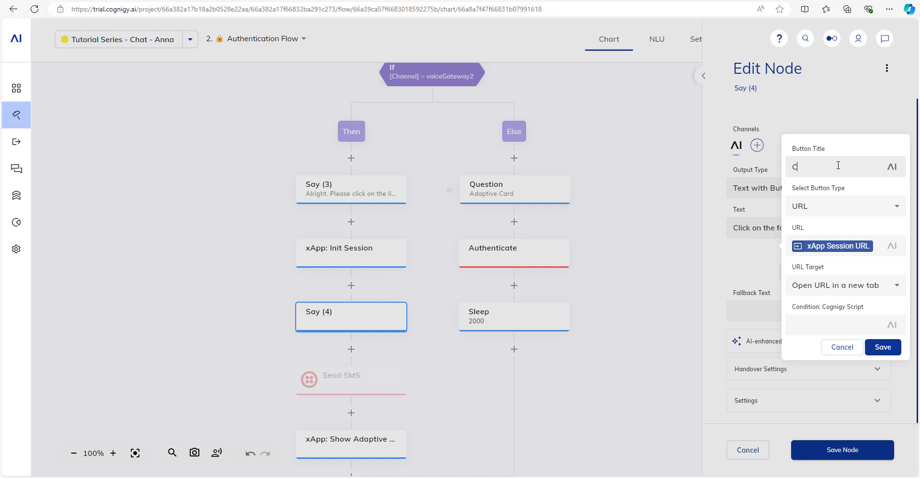
type("Click Here")
key("ctrl+a")
type("Open")
left_click(883, 347)
left_click(836, 455)
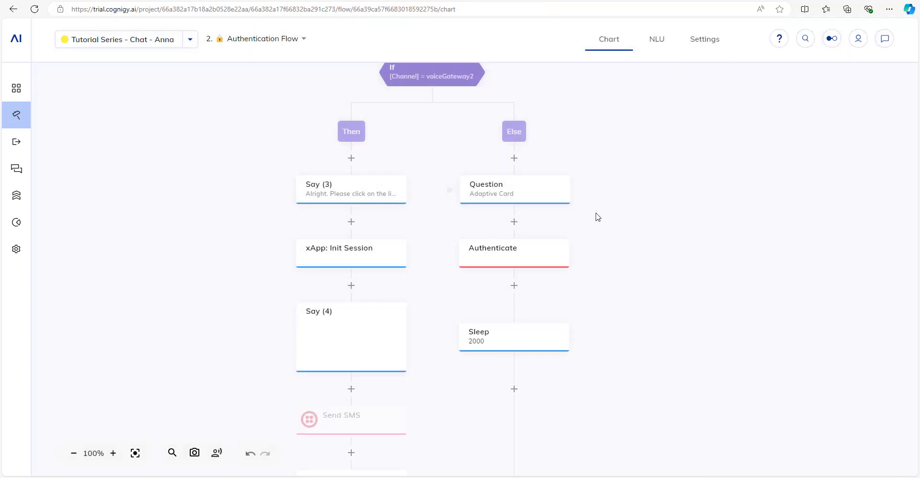
scroll(596, 216, "down", 2)
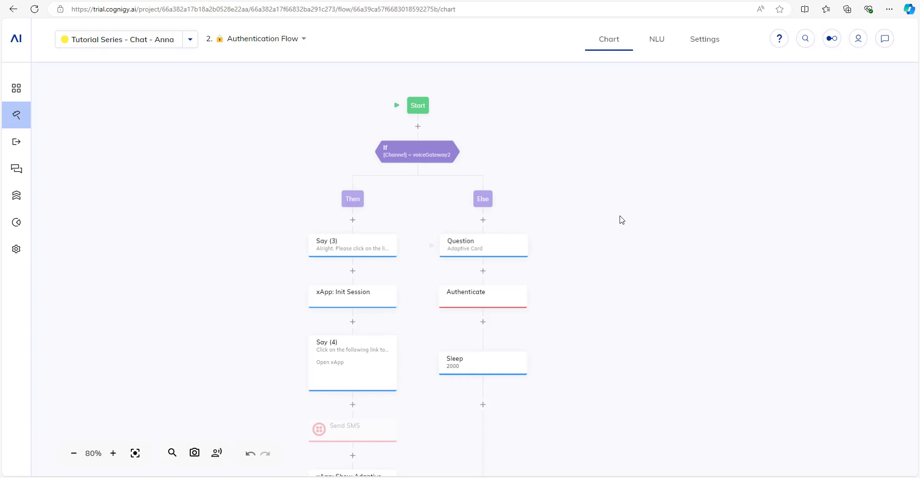
scroll(622, 225, "down", 2)
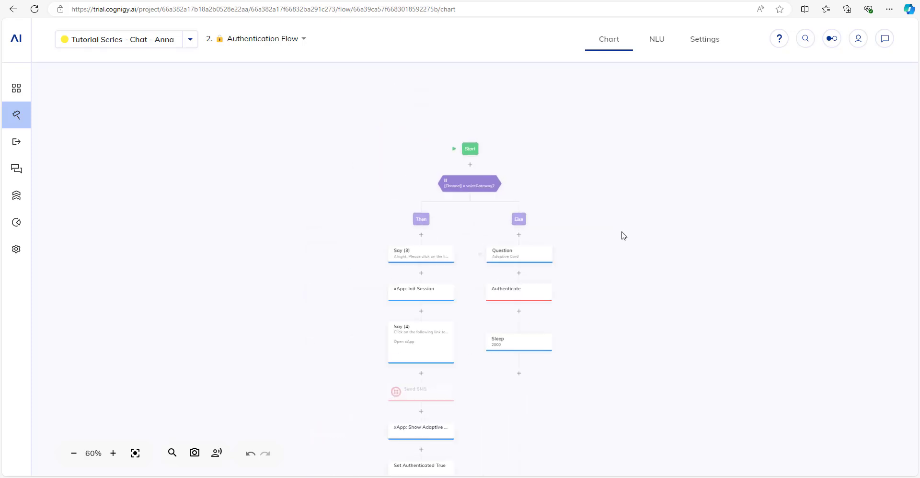
Start a test voice call of the Authentication Flow and follow the executed path in the chart.
scroll(624, 236, "up", 1)
mouse_move(16, 169)
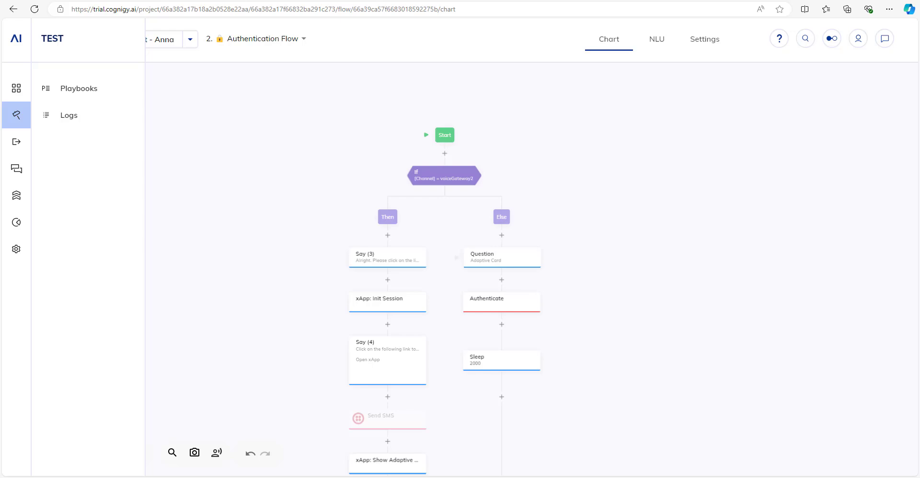
left_click(886, 39)
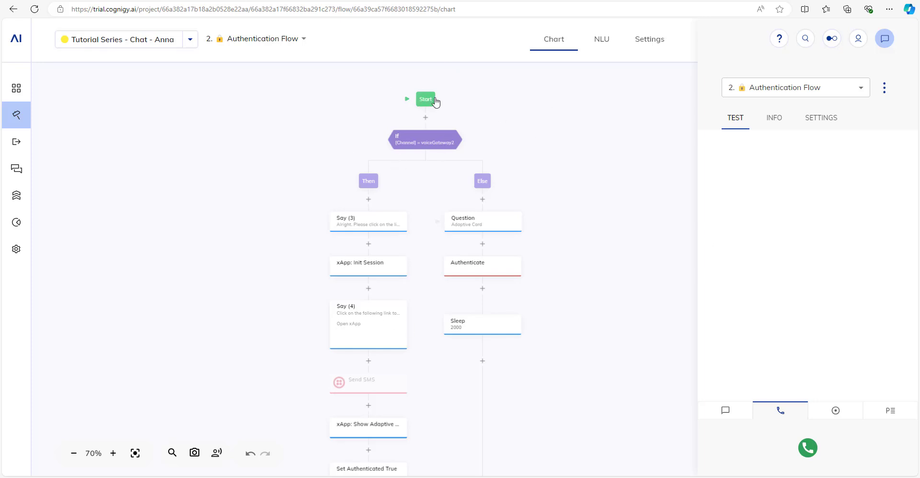
left_click(265, 39)
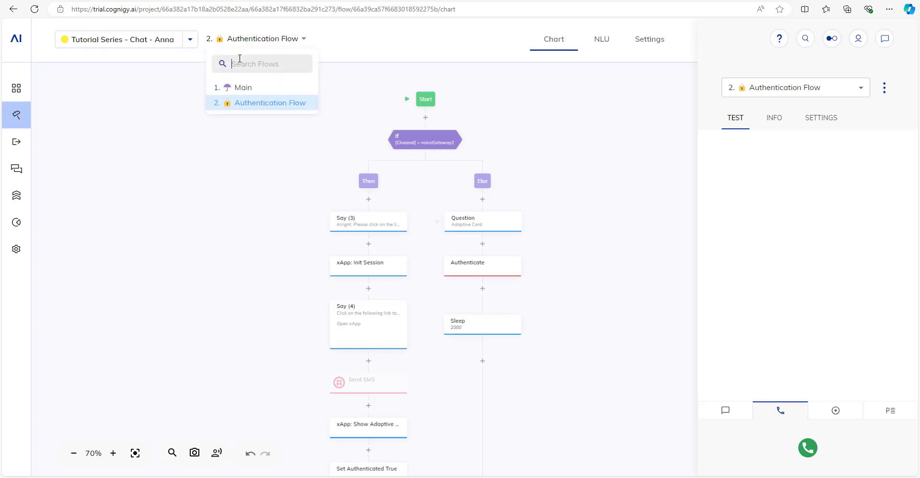
left_click(577, 183)
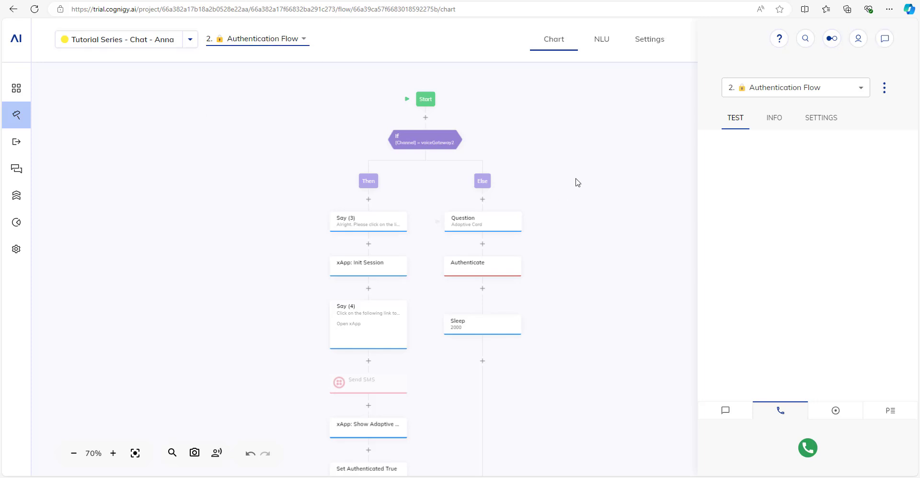
mouse_move(577, 269)
left_mouse_down()
mouse_move(537, 252)
mouse_move(564, 260)
left_mouse_up()
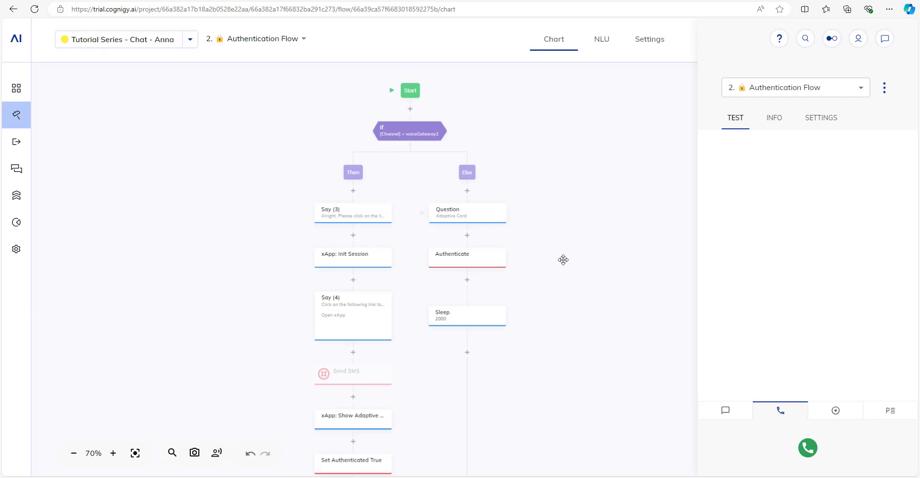
left_click_drag(539, 154, 542, 162)
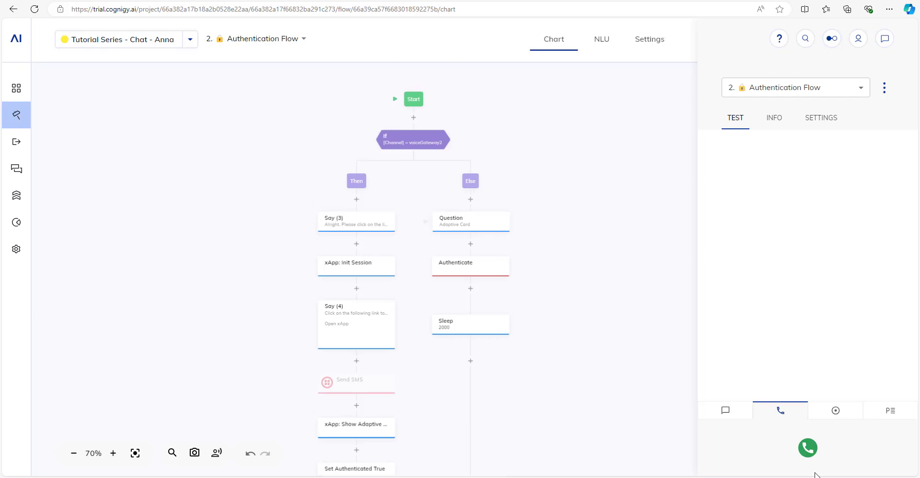
left_click(808, 457)
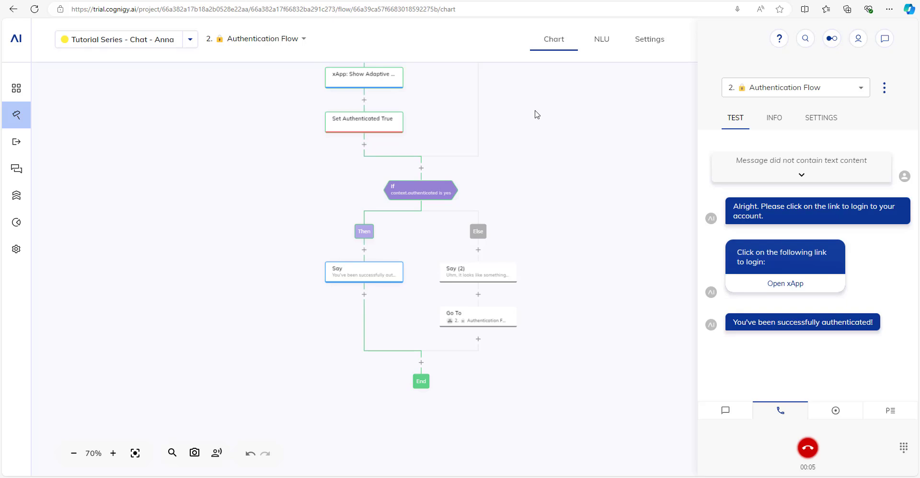
left_click_drag(535, 112, 532, 292)
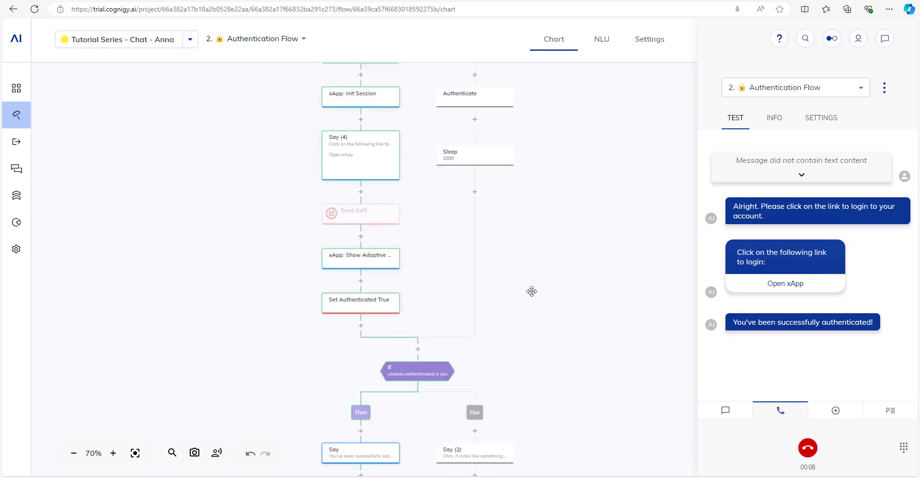
End the test call and reset the test session.
left_click(809, 448)
left_click(884, 88)
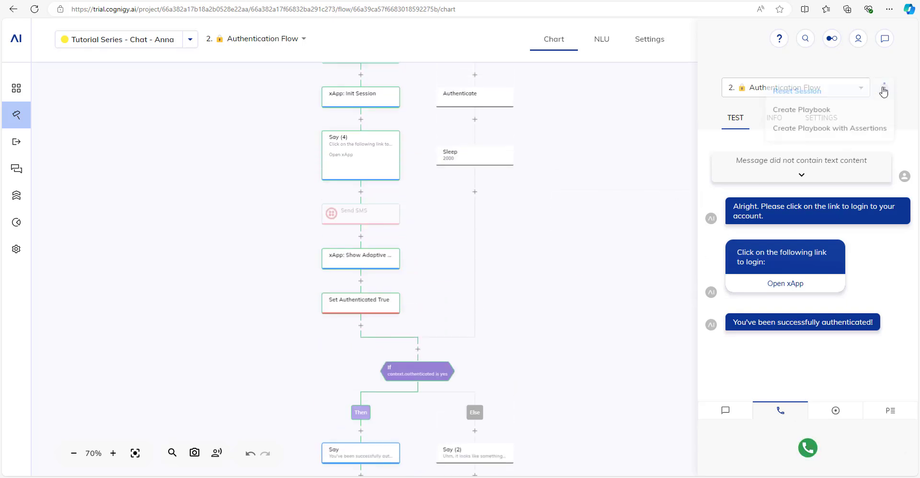
left_click(885, 91)
Enable Wait for xApp User Input in the xApp: Show Adaptive Card node and save it.
scroll(503, 289, "up", 2)
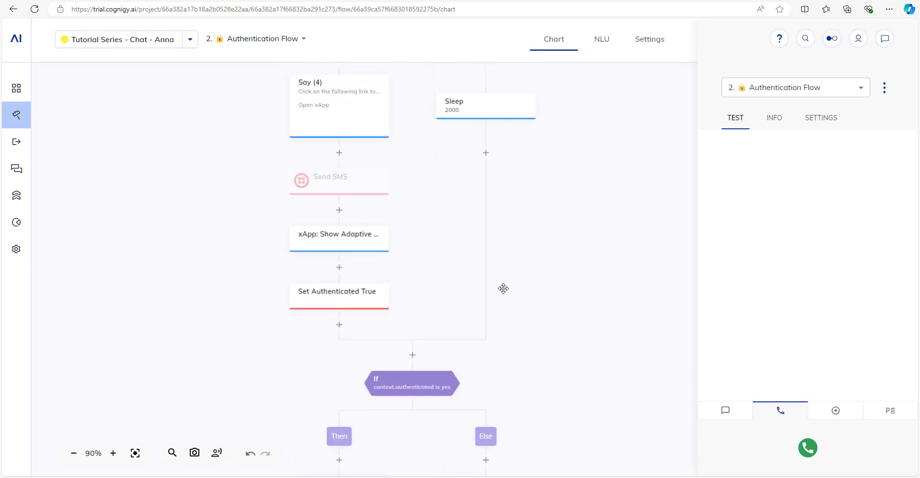
scroll(504, 289, "up", 2)
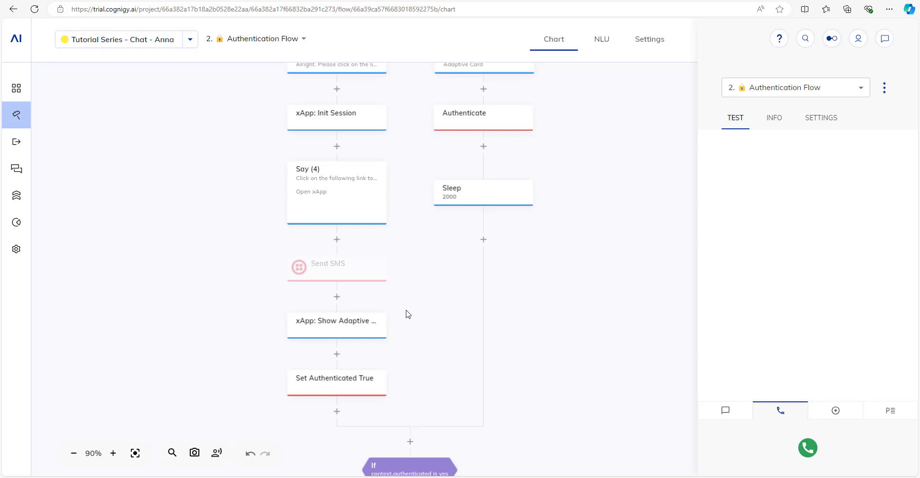
scroll(435, 300, "up", 2)
left_click(353, 218)
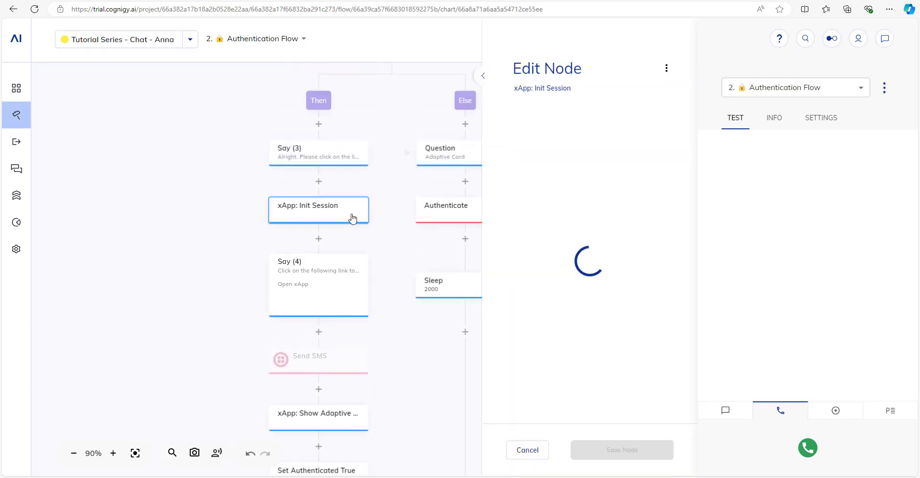
left_click(327, 421)
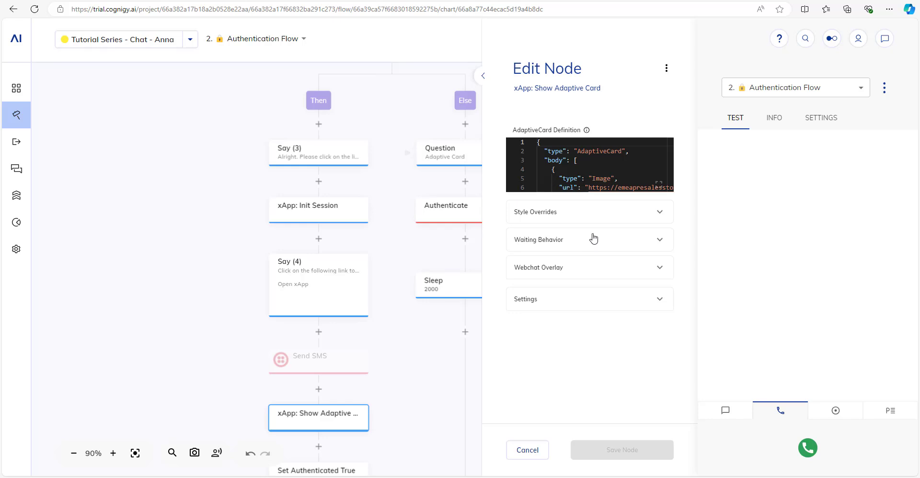
left_click(594, 239)
left_click(654, 263)
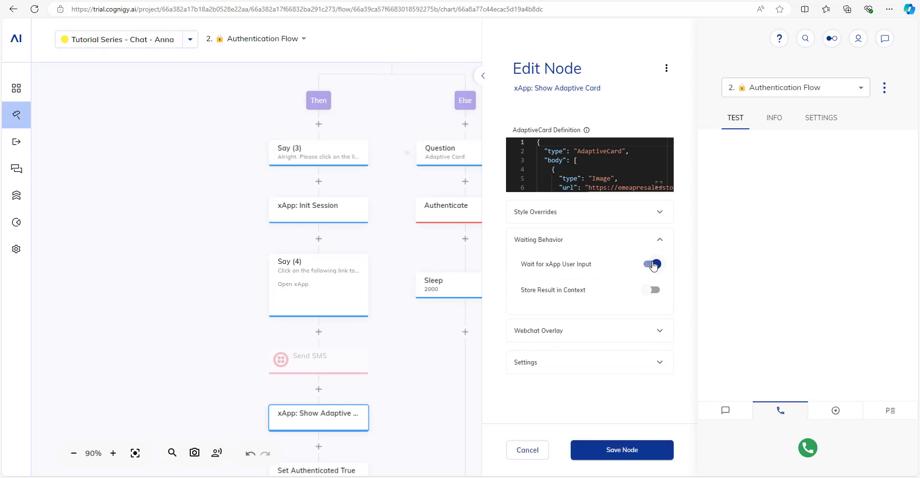
left_click(630, 449)
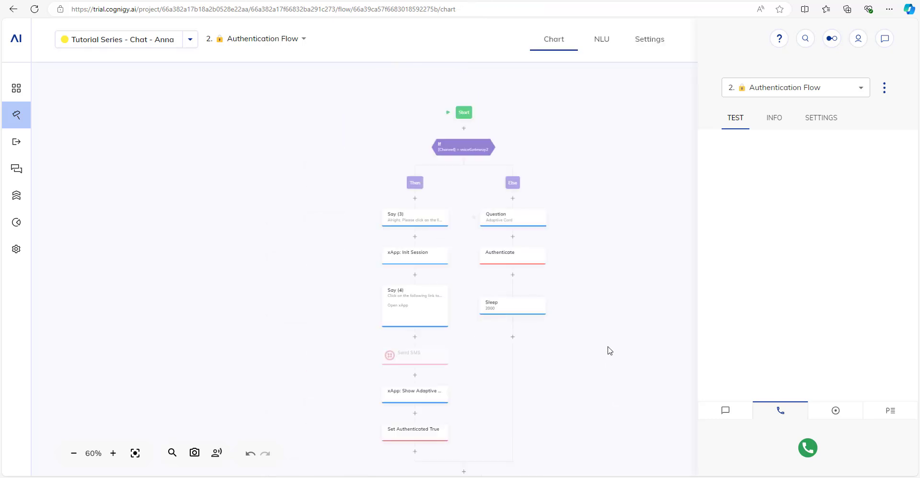
Start another test voice call of the Authentication Flow and open the xApp login link sent in the conversation.
left_click(815, 451)
left_click_drag(674, 290, 574, 280)
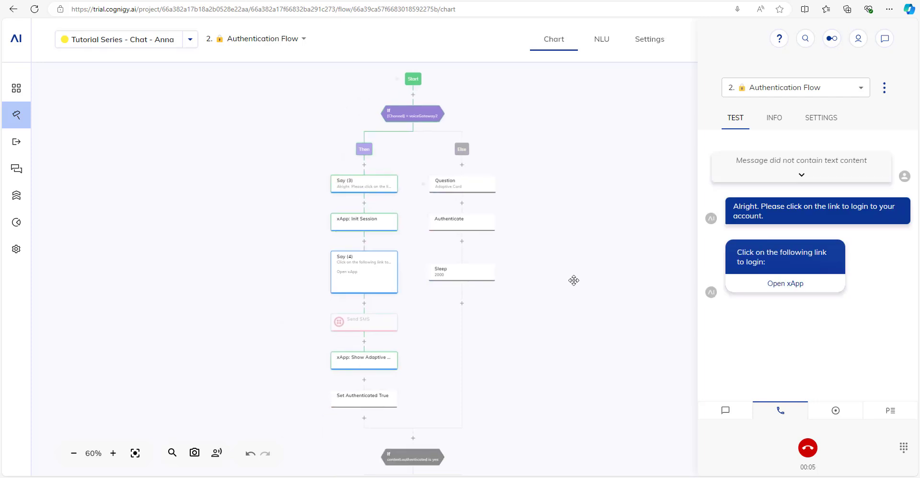
left_click(787, 288)
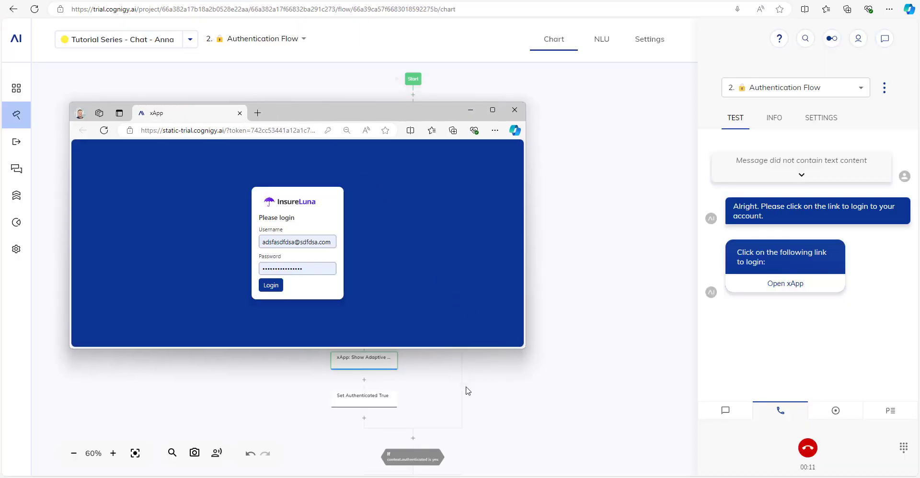
Fill in the account username and password on the InsureLuna xApp page and submit the login.
left_click(307, 242)
triple_click(298, 242)
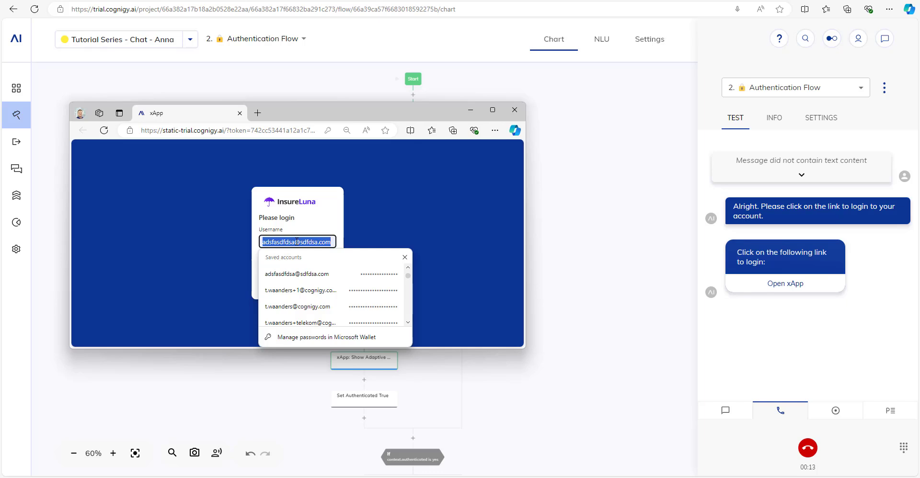
type("joe22")
key("Tab")
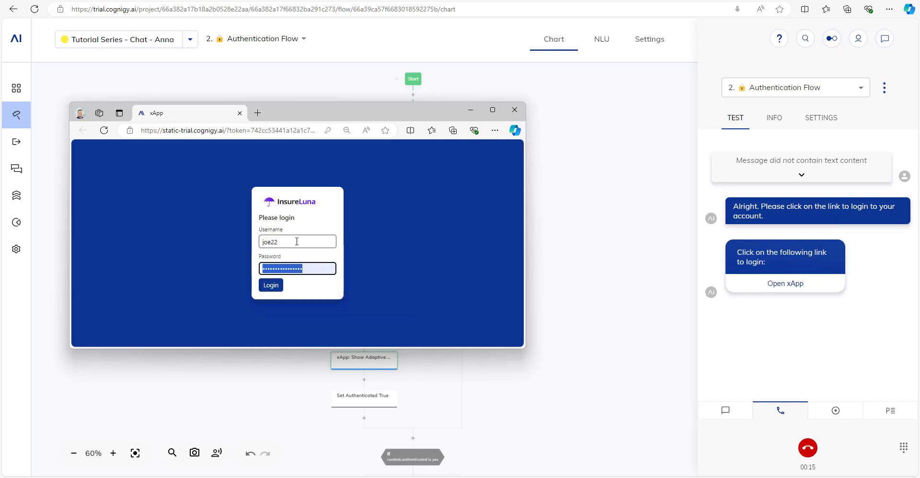
type("•")
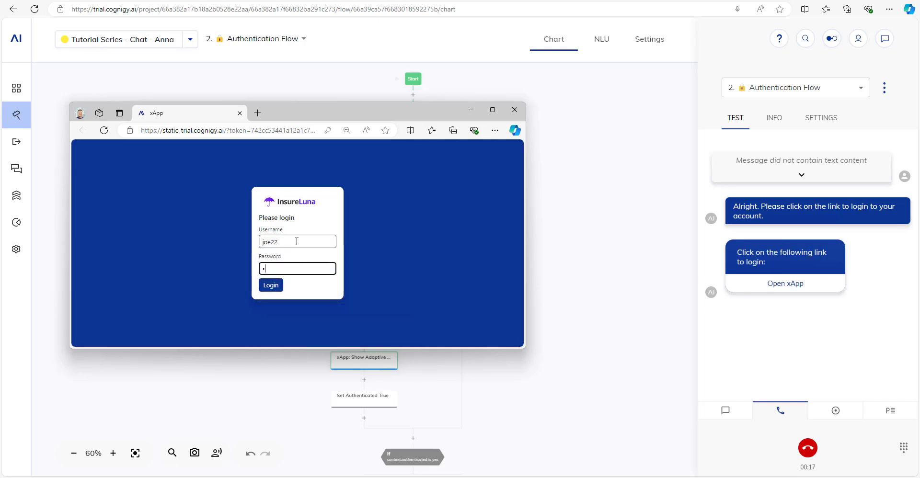
type("•••••••")
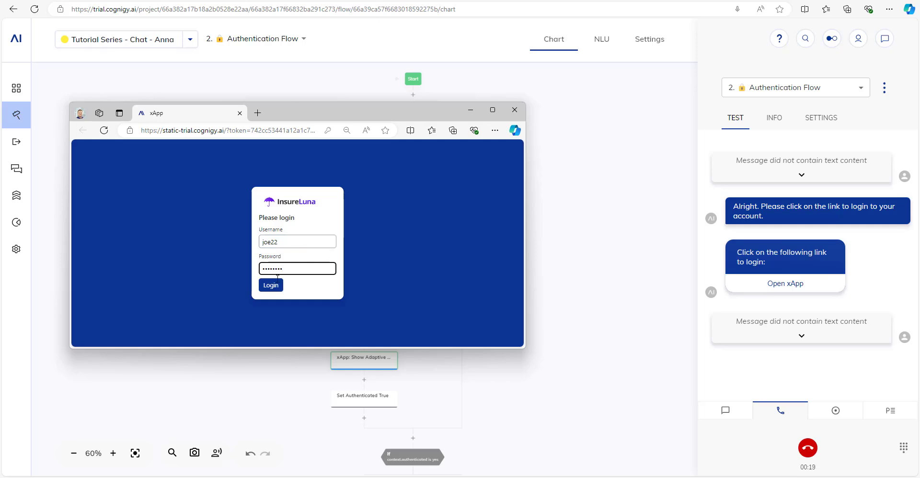
key("Return")
left_click(386, 147)
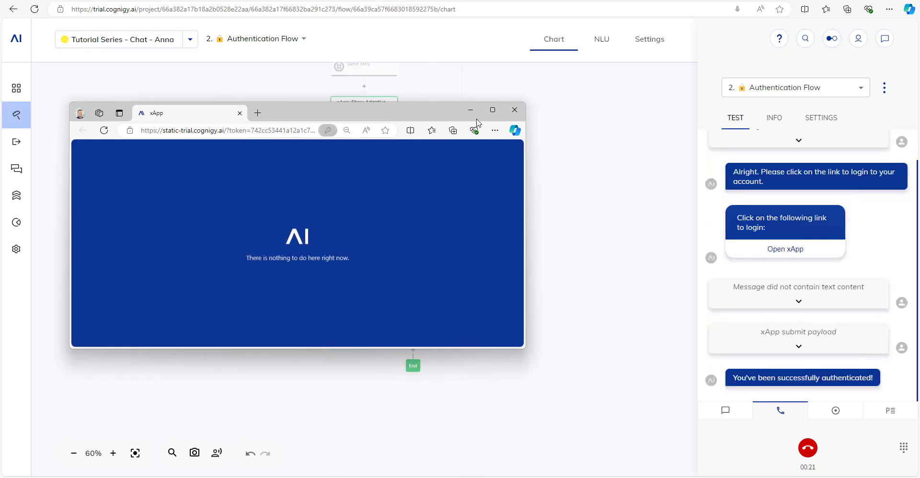
Minimize the xApp window, inspect the executed path in the chart, and end the test call.
left_click(473, 111)
left_click_drag(555, 193, 468, 309)
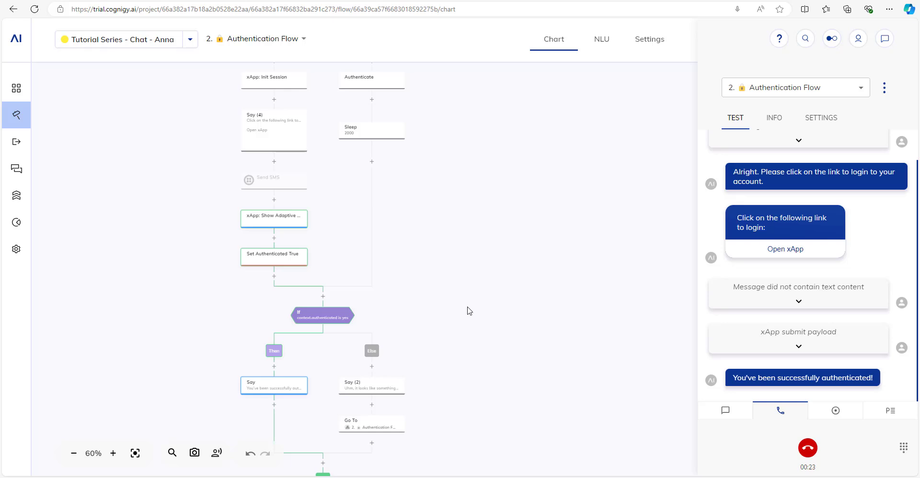
left_click(808, 448)
Disable Wait for xApp User Input in the xApp: Show Adaptive Card node and save it.
scroll(493, 218, "up", 2)
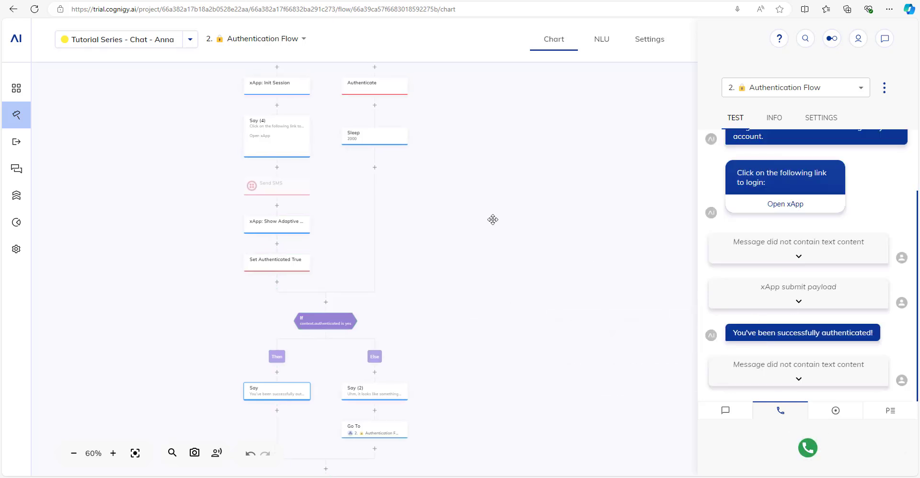
left_click_drag(351, 271, 422, 236)
scroll(398, 361, "down", 1)
scroll(399, 329, "up", 3)
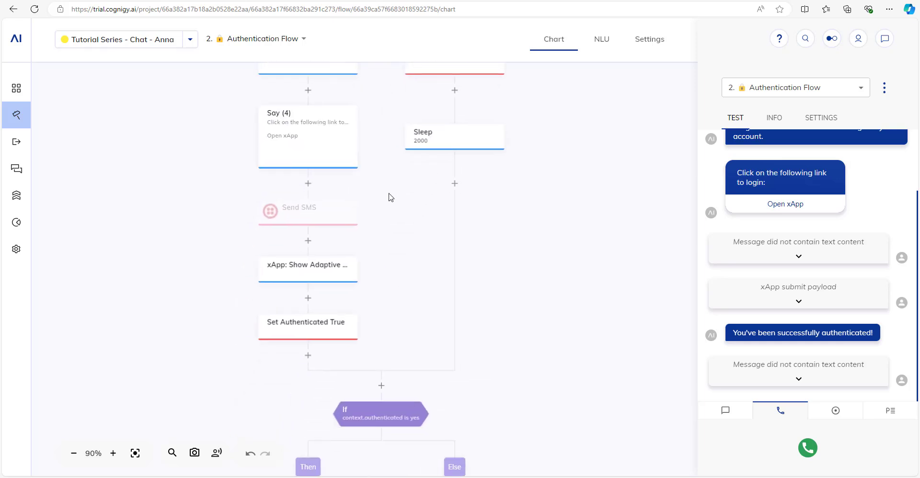
left_click(316, 273)
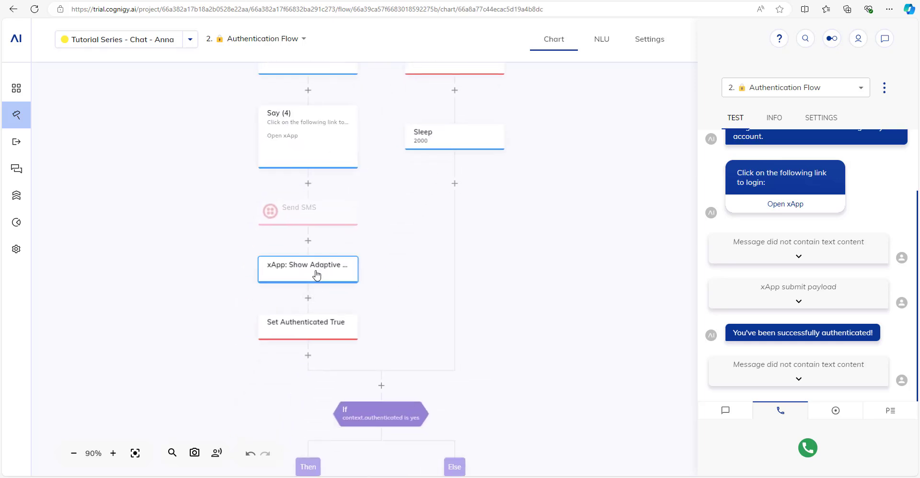
left_click(610, 239)
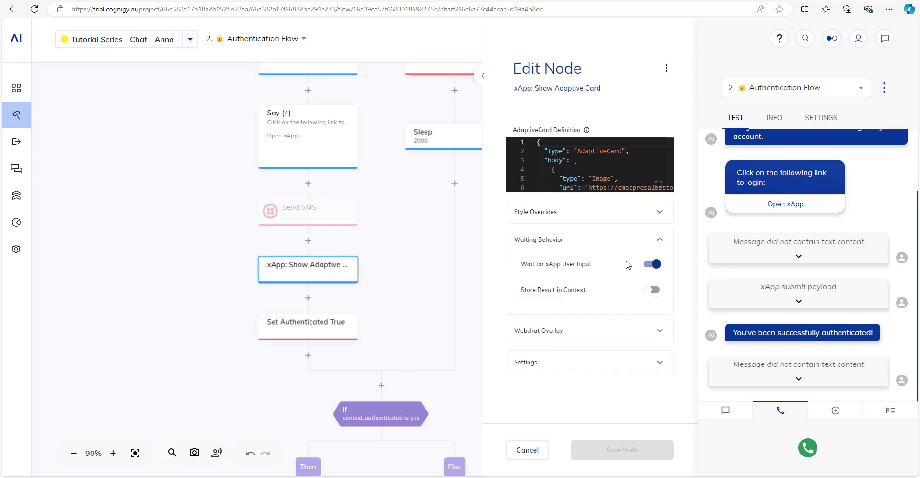
left_click(664, 268)
left_click(594, 449)
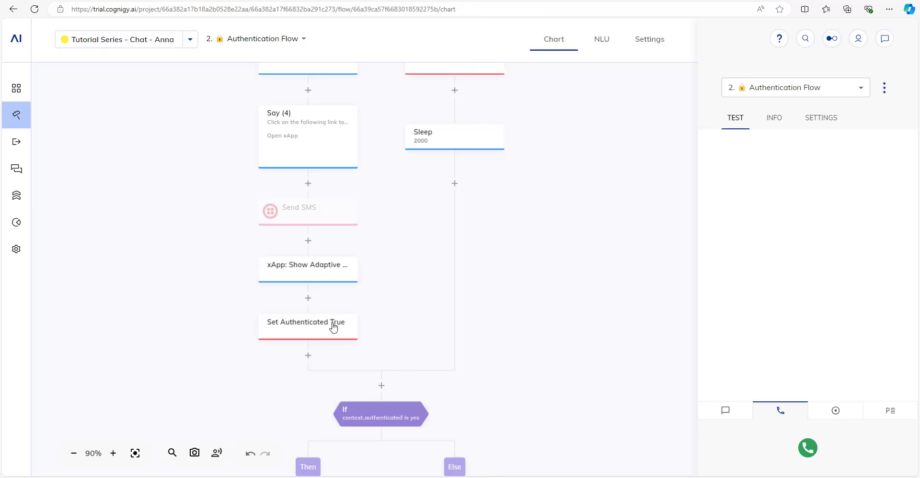
Add a Question node below xApp: Show Adaptive Card, set its question type to xApp, and clear its question text.
left_click(308, 298)
type("quest")
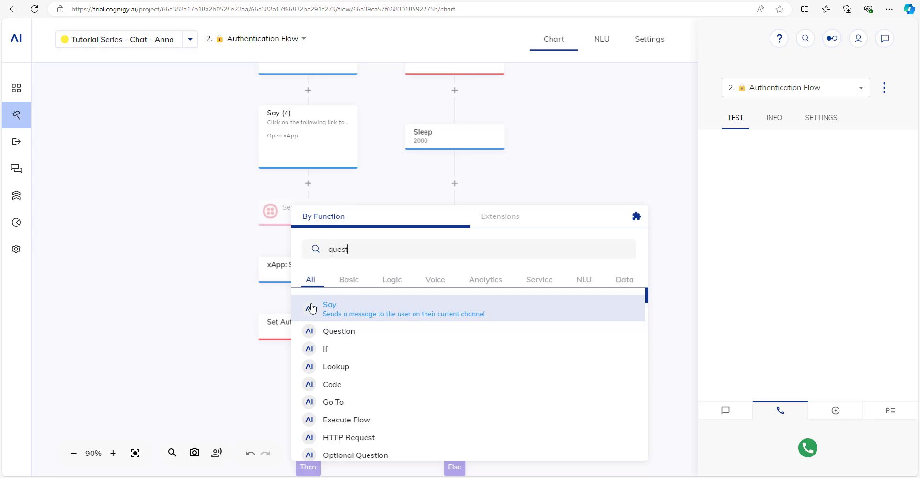
left_click(366, 309)
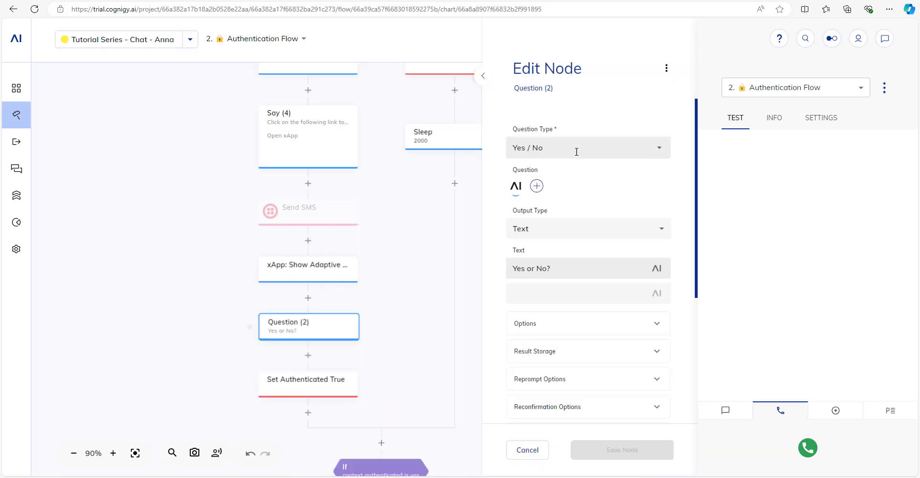
left_click(575, 149)
scroll(565, 240, "down", 3)
left_click(568, 321)
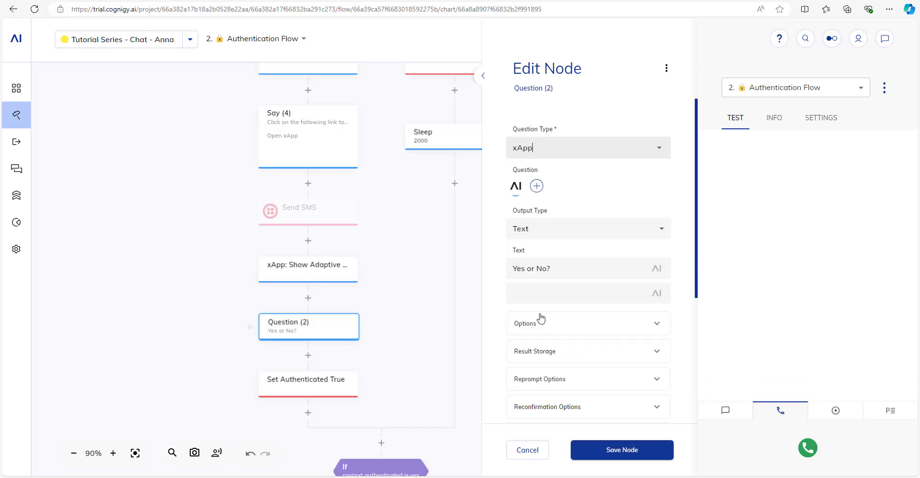
left_click_drag(579, 266, 505, 266)
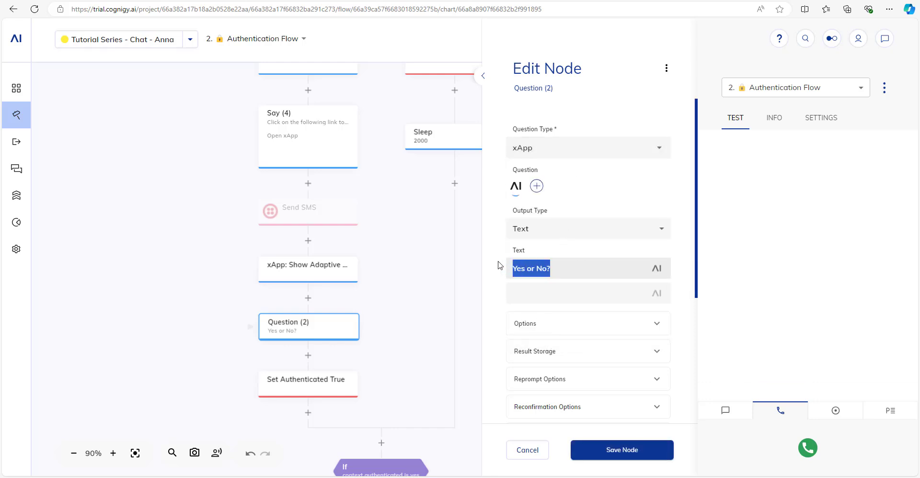
key("BackSpace")
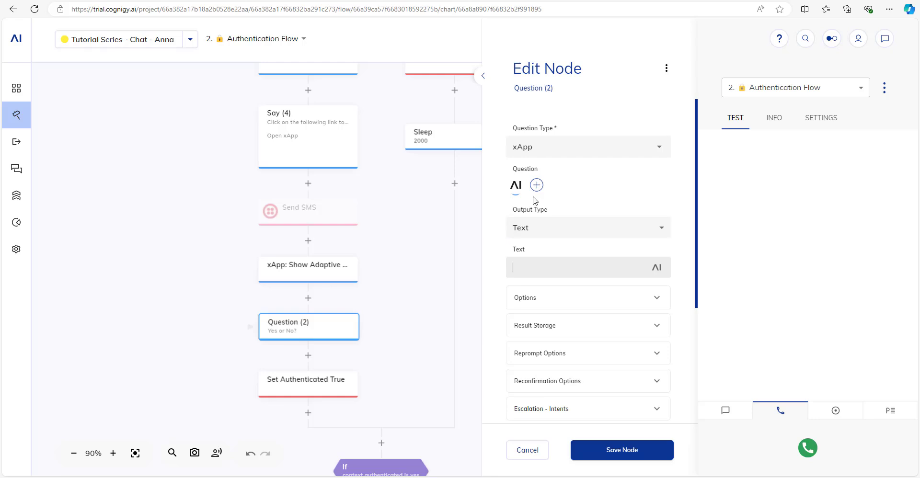
In the Question node's Reprompt Options, set the reprompt message to "Please take your time, I will wait." and disable Repeat Question.
scroll(534, 196, "down", 2)
left_click(567, 261)
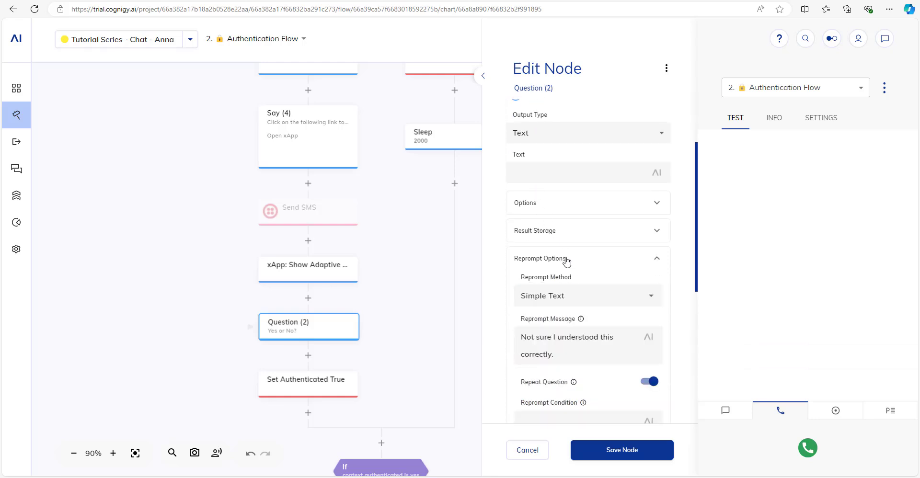
scroll(569, 256, "down", 1)
left_click_drag(554, 307, 522, 293)
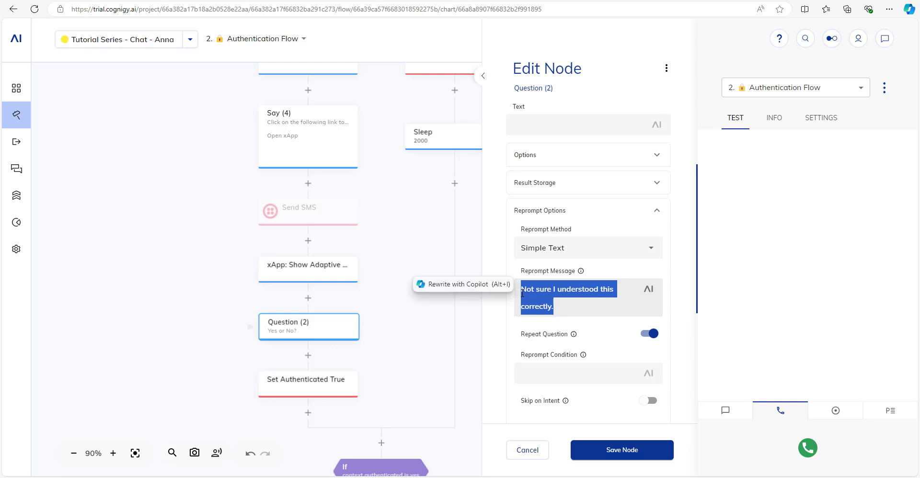
type("Please tak eyour")
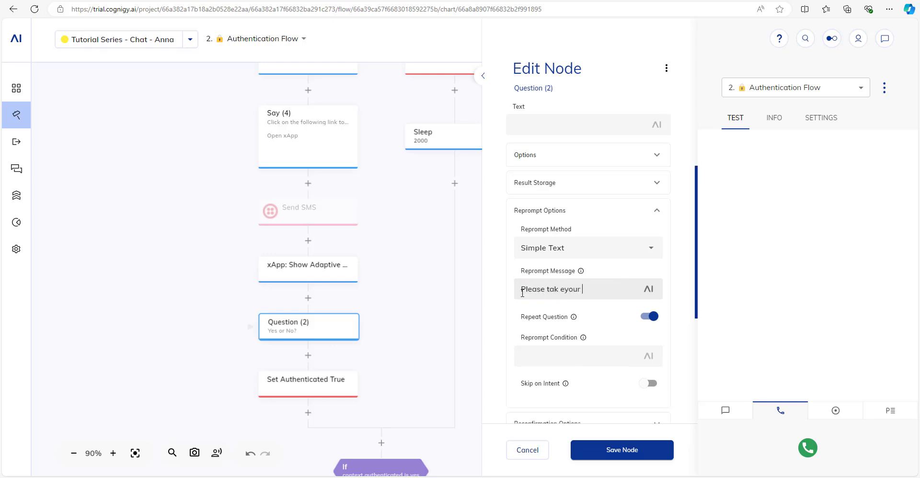
key("ctrl+a")
key("BackSpace")
type("Sure, please")
key("ctrl+a")
key("BackSpace")
type("Please take your time")
left_click(651, 316)
scroll(565, 235, "down", 3)
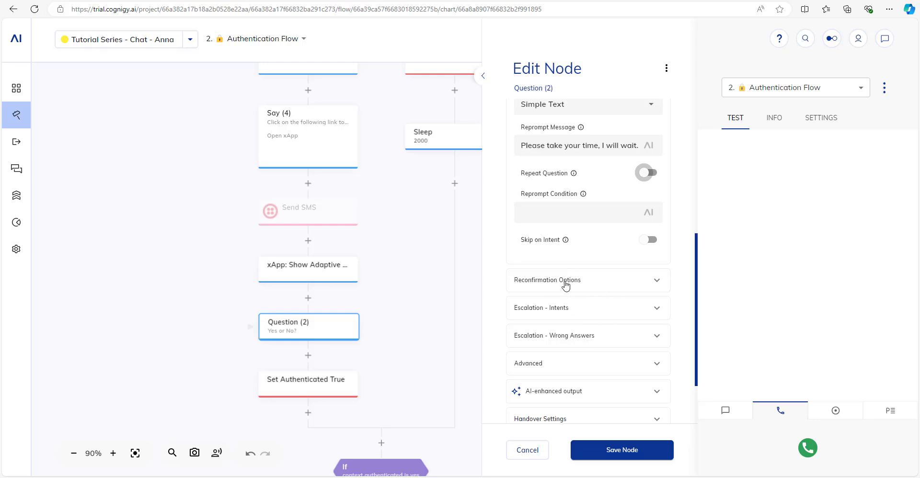
Preview the LLM Prompt reprompt method with its instructions, and set the reprompt method back to Simple Text.
scroll(566, 285, "up", 2)
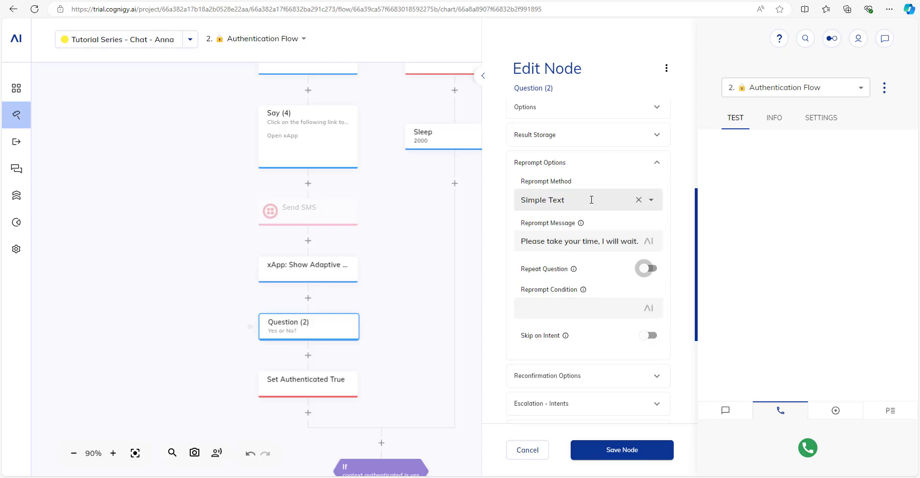
left_click(592, 200)
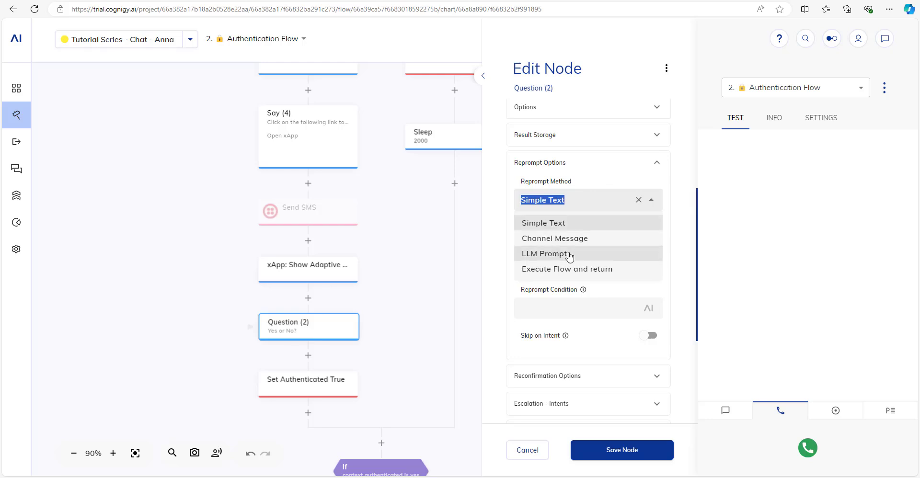
left_click(542, 253)
scroll(573, 278, "down", 2)
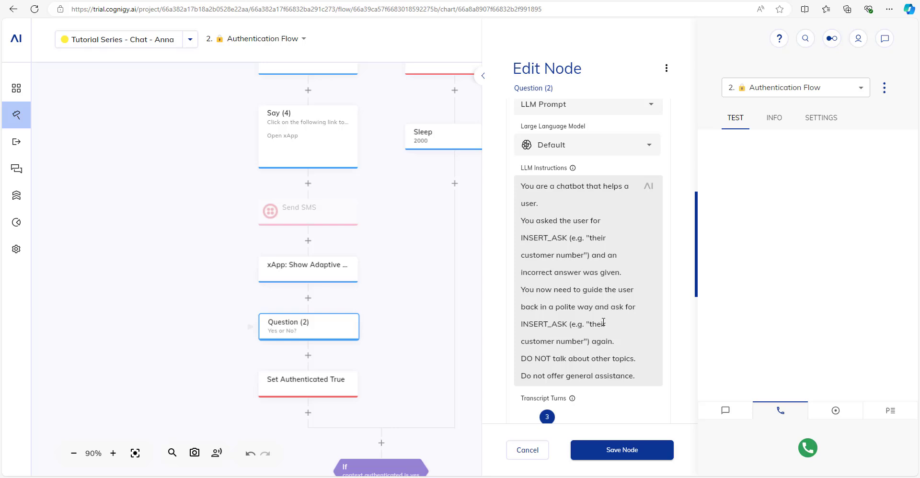
scroll(604, 322, "up", 2)
left_click(573, 200)
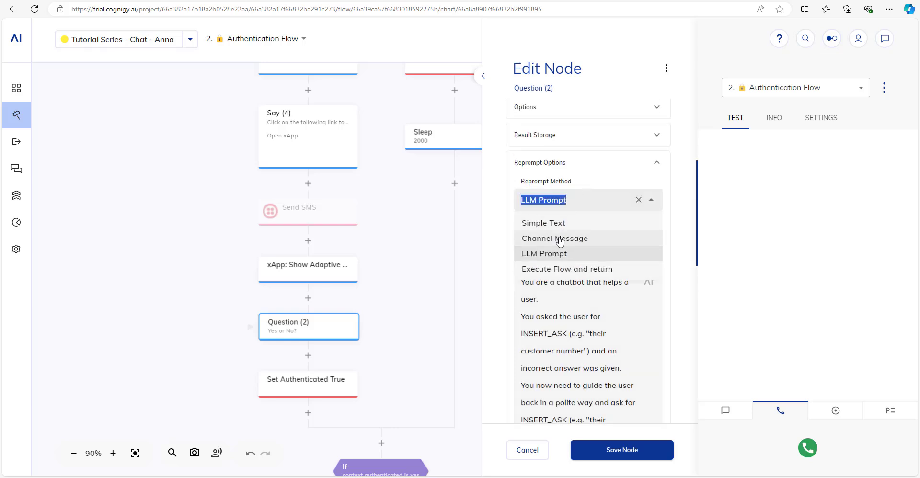
left_click(532, 223)
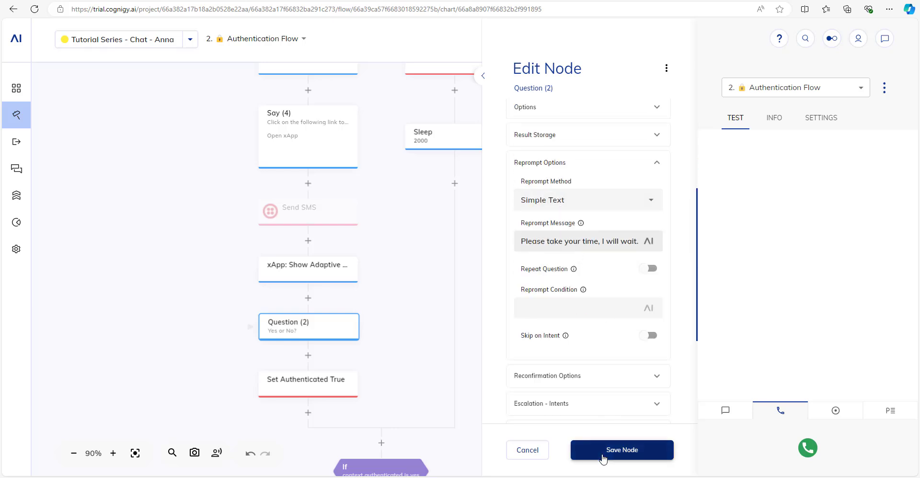
Save the Question node and open the xApp login link in a new test call, narrowing the xApp window.
left_click(604, 451)
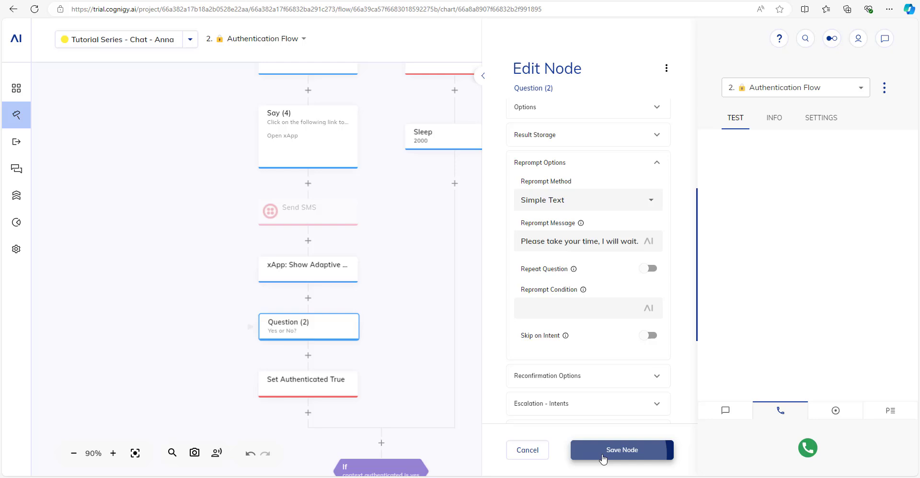
left_click(809, 450)
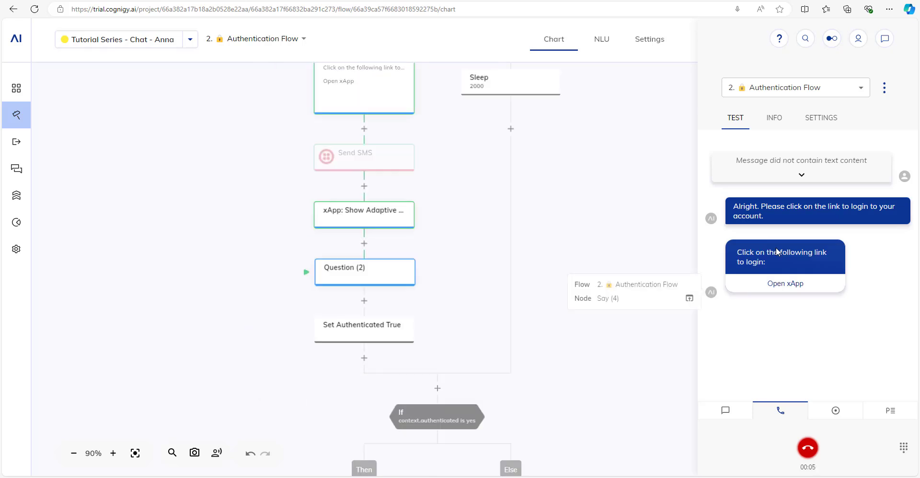
left_click(786, 283)
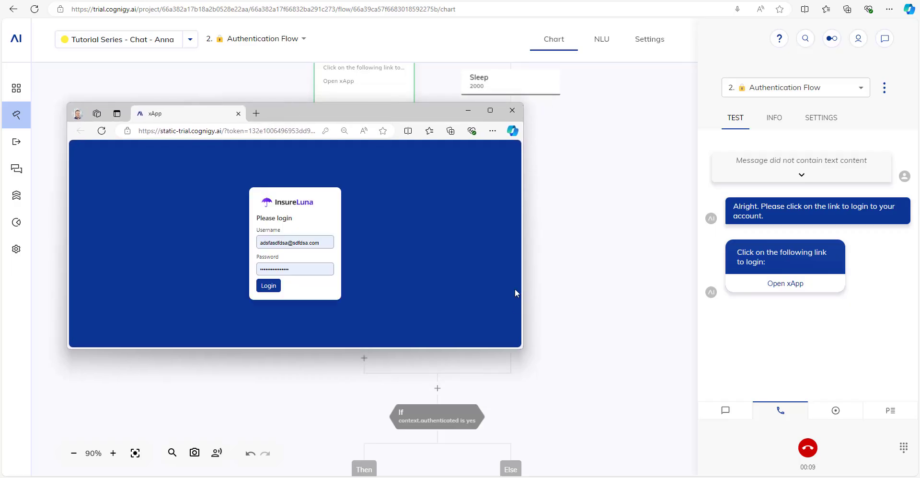
left_click_drag(525, 296, 302, 278)
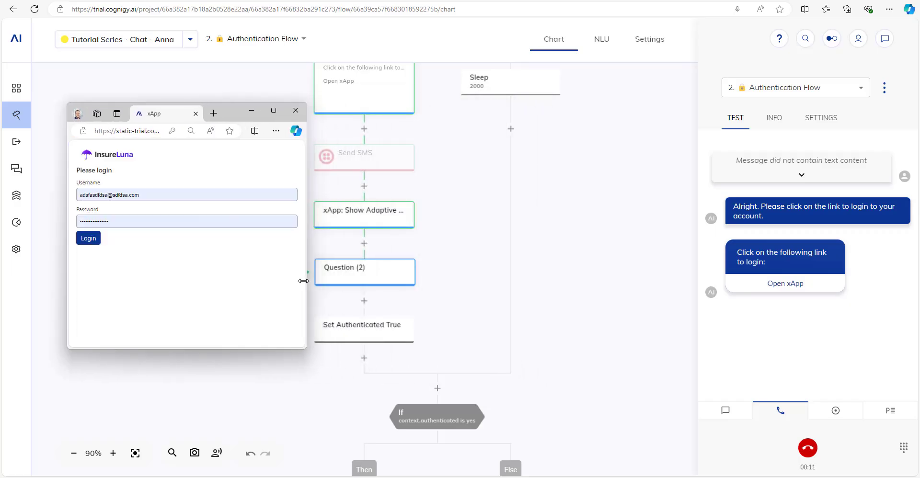
Log in on the InsureLuna xApp page with the account username and password, and close the xApp window without saving the password.
left_click(161, 194)
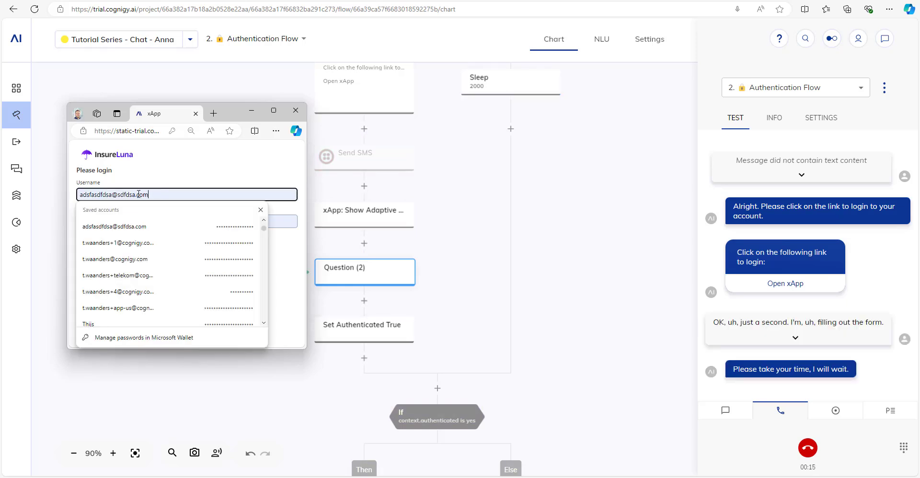
left_click_drag(150, 194, 83, 194)
key("BackSpace")
key("BackSpace")
type("joe")
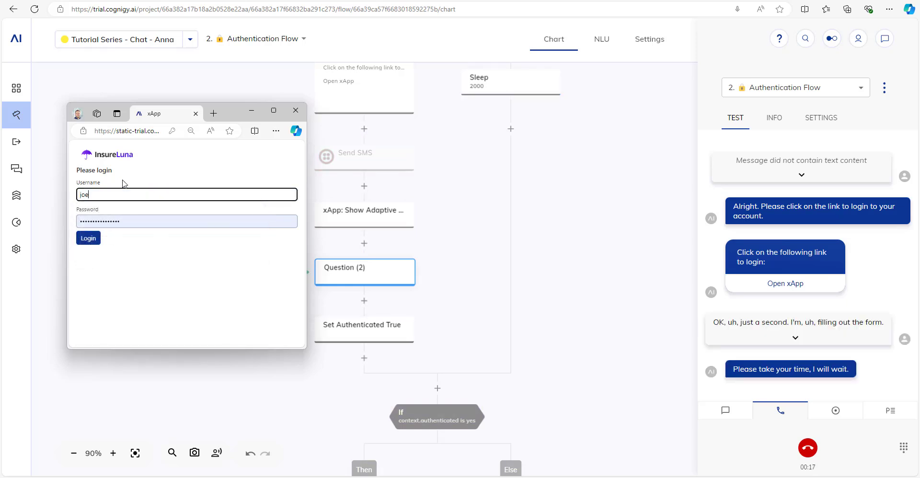
type("22")
key("Tab")
type("p")
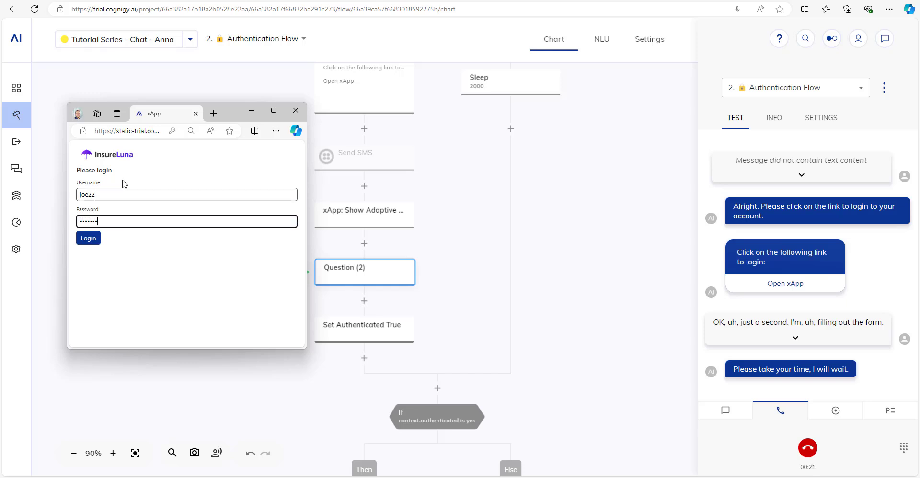
left_click(89, 238)
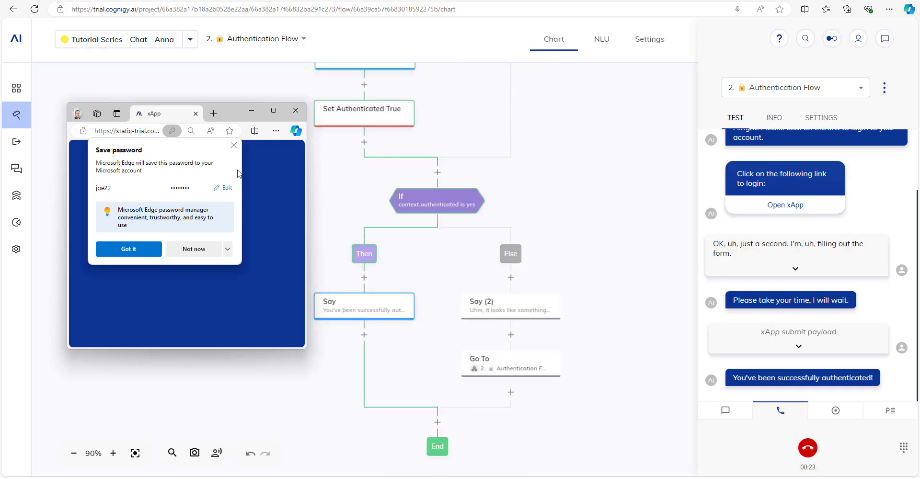
left_click(231, 146)
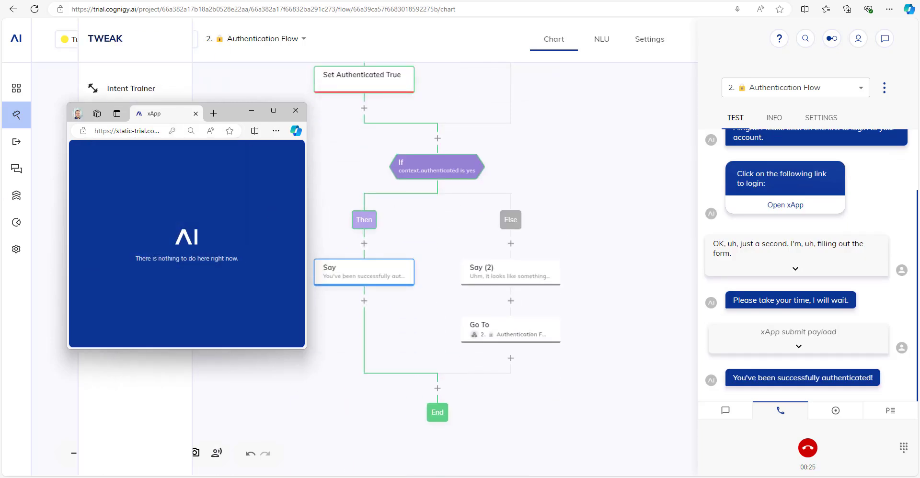
left_click(296, 111)
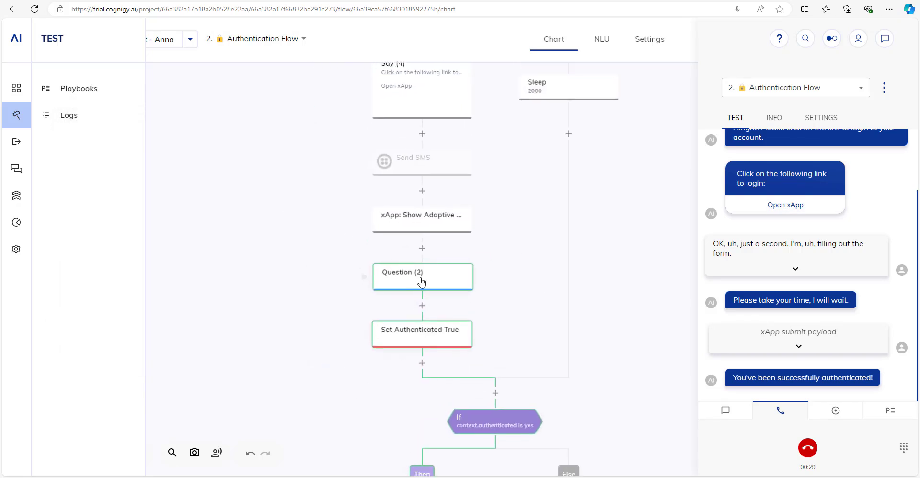
Review the settings of the Question (2) node and close it without changes.
left_click(422, 283)
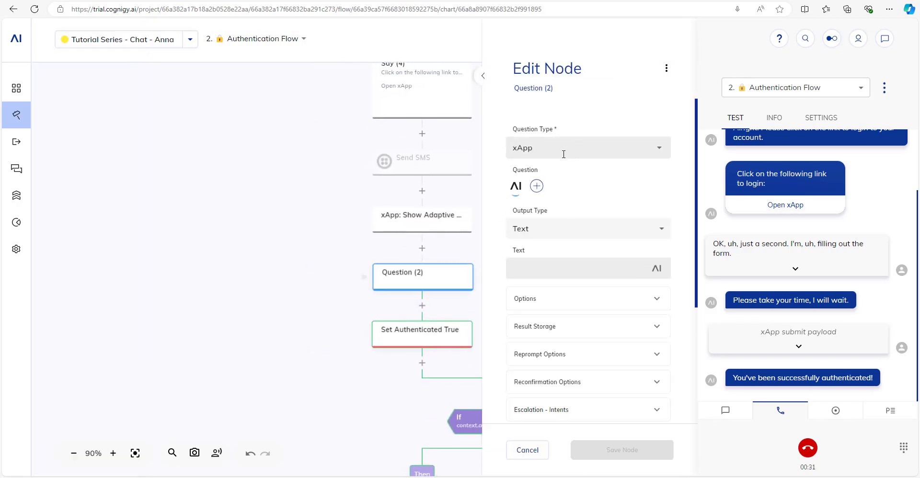
scroll(565, 287, "down", 4)
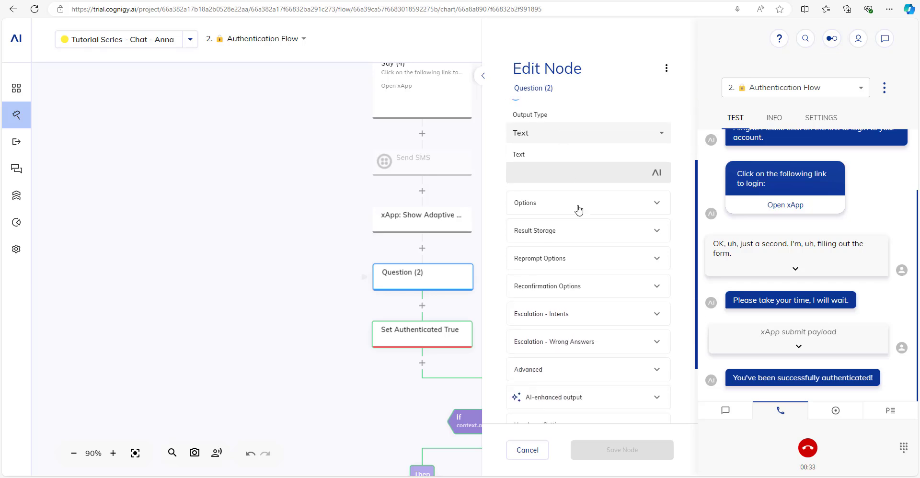
scroll(567, 288, "up", 1)
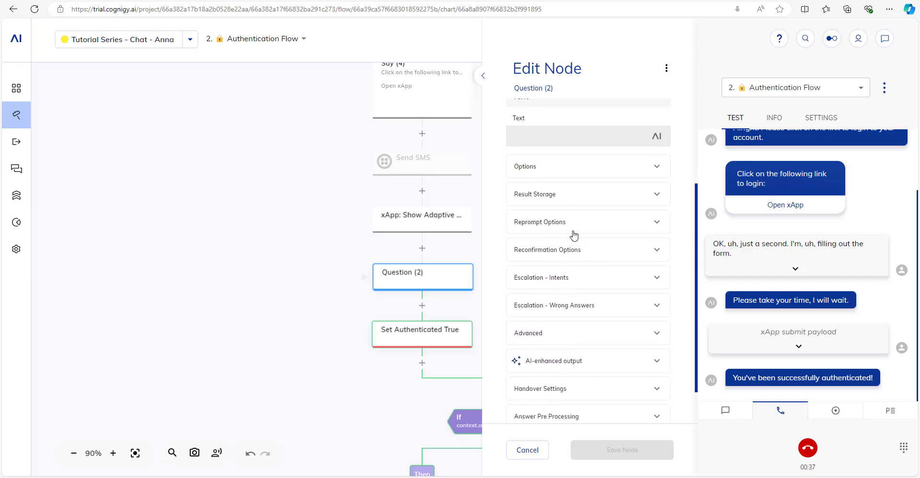
scroll(574, 235, "up", 1)
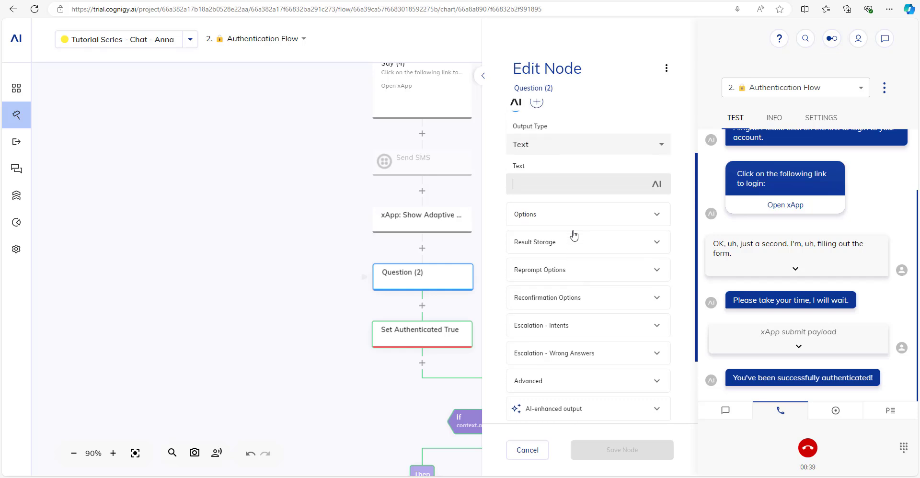
scroll(574, 235, "up", 2)
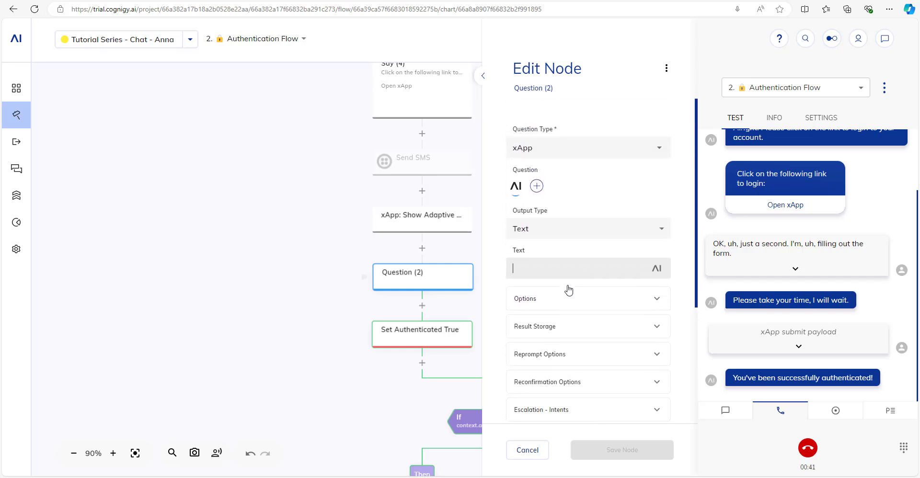
left_click(526, 455)
Inspect the executed voice branch of the Authentication Flow and end the test call.
left_click_drag(525, 302, 423, 320)
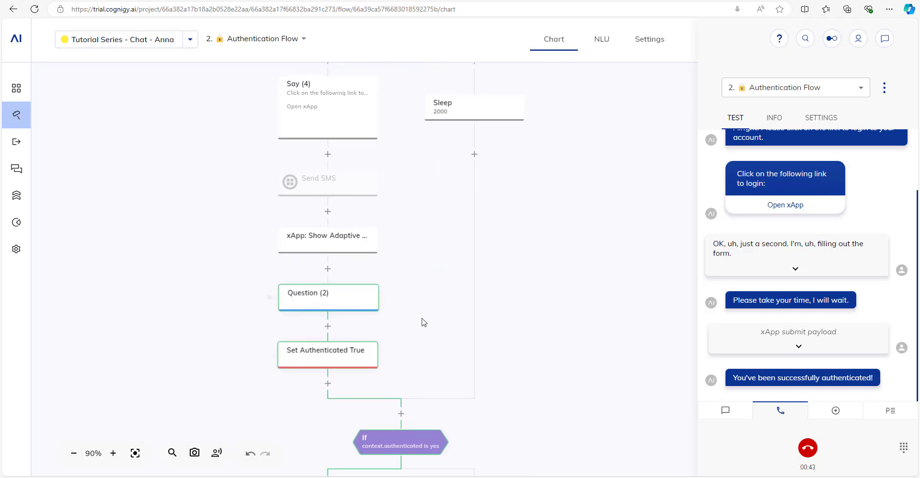
scroll(423, 320, "down", 1)
left_click_drag(470, 258, 421, 339)
scroll(421, 339, "down", 2)
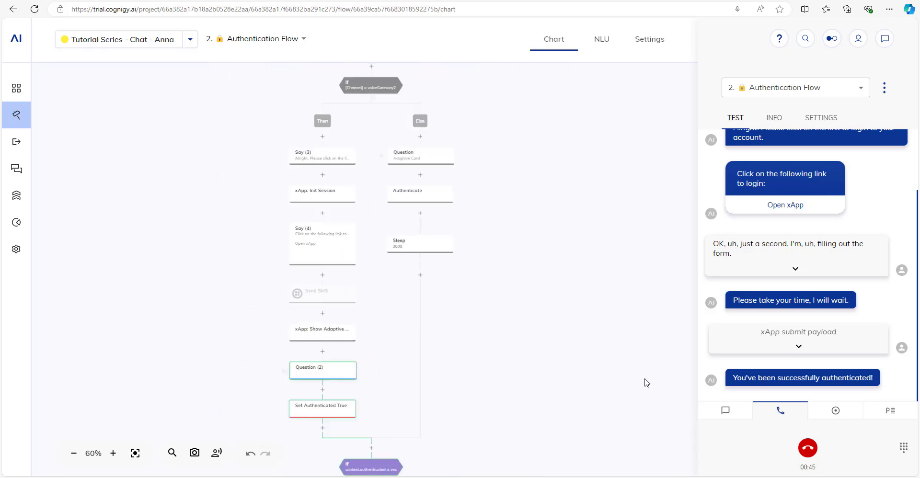
left_click(807, 448)
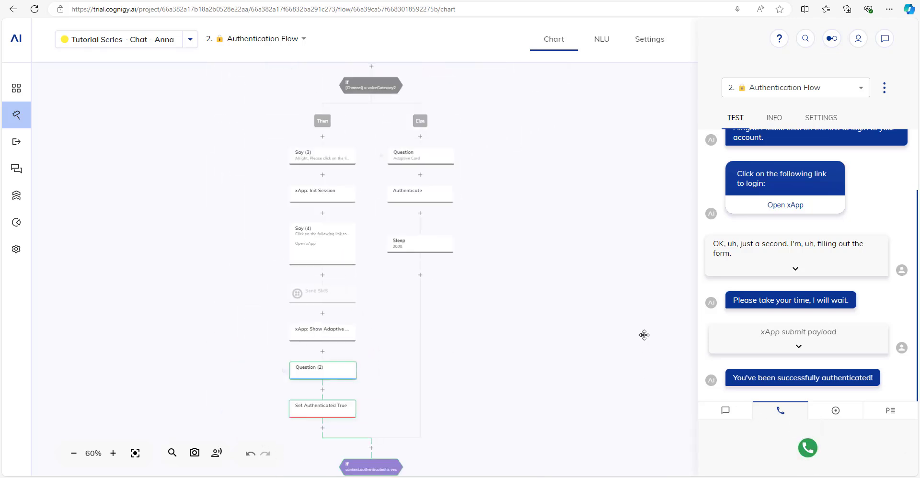
Switch from the Authentication Flow to the Main flow and reset the test session to Main.
left_click_drag(642, 343, 647, 328)
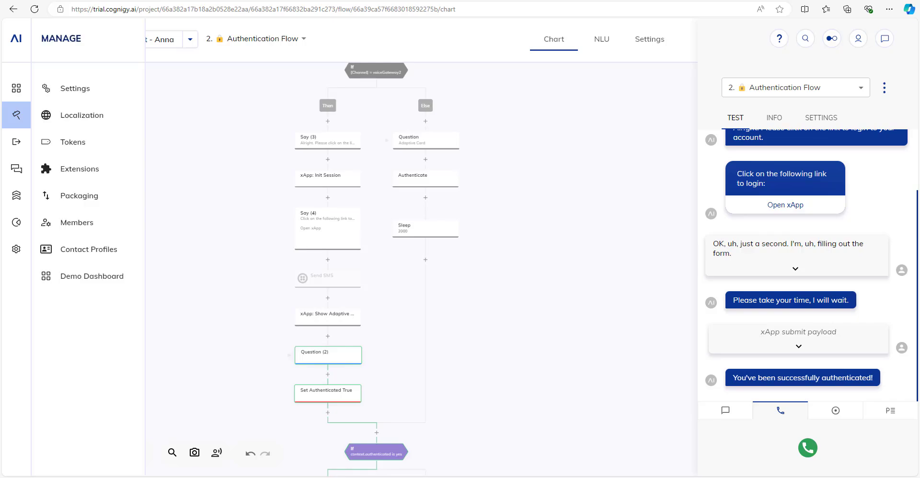
left_click_drag(500, 146, 570, 178)
left_click(278, 39)
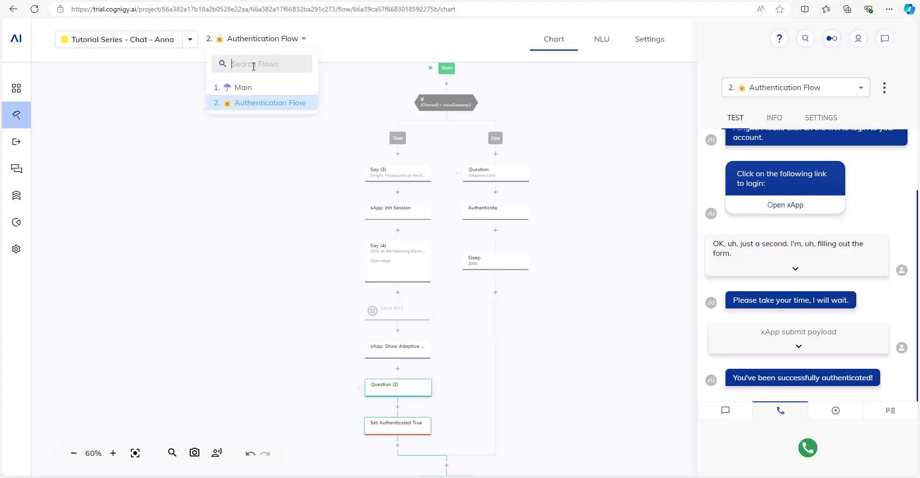
left_click(239, 88)
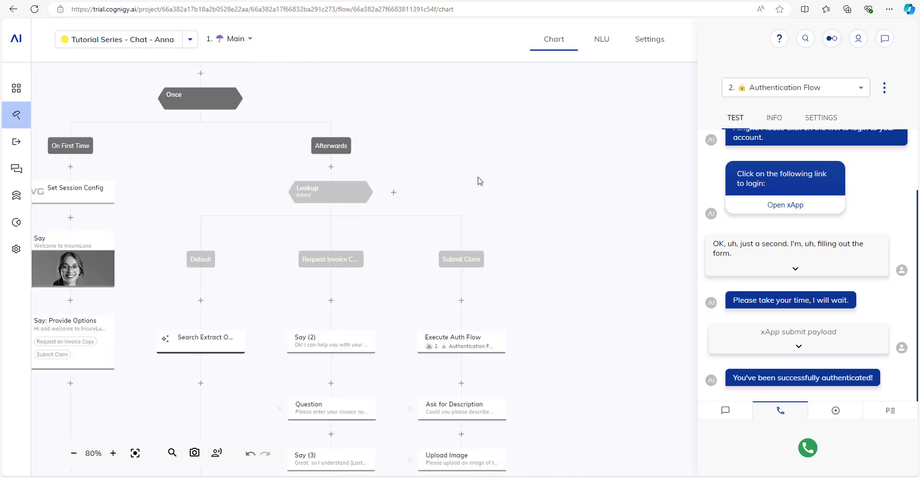
left_click(888, 91)
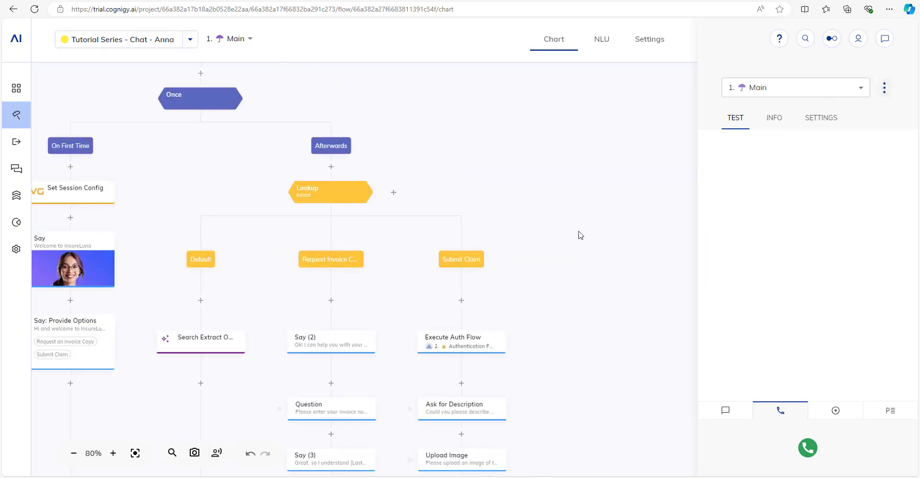
Examine the nodes of the Submit Claim branch in the Main flow, from Execute Auth Flow downwards.
left_click_drag(542, 287, 510, 143)
scroll(492, 154, "up", 1)
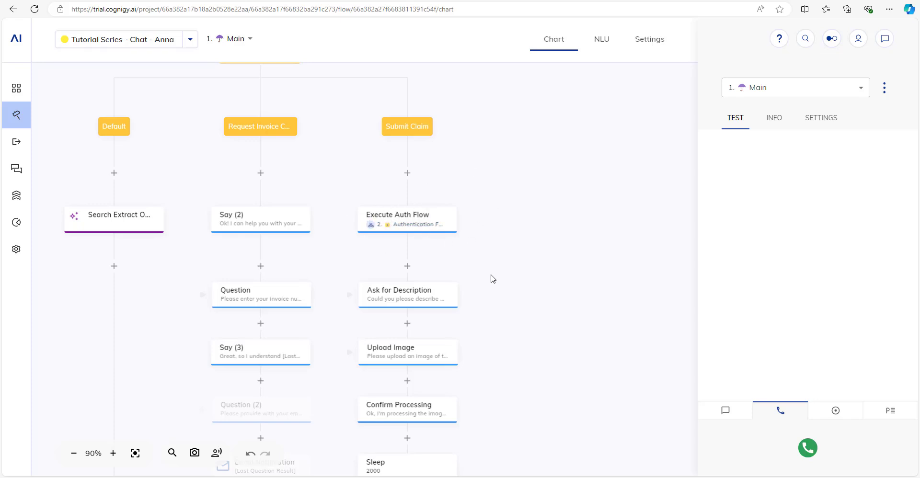
left_click_drag(492, 275, 521, 212)
scroll(536, 384, "down", 1)
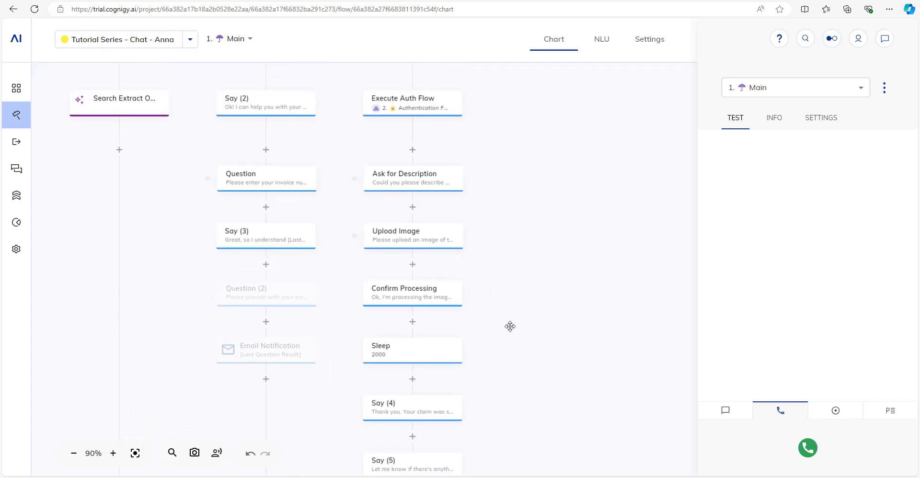
scroll(530, 317, "up", 1)
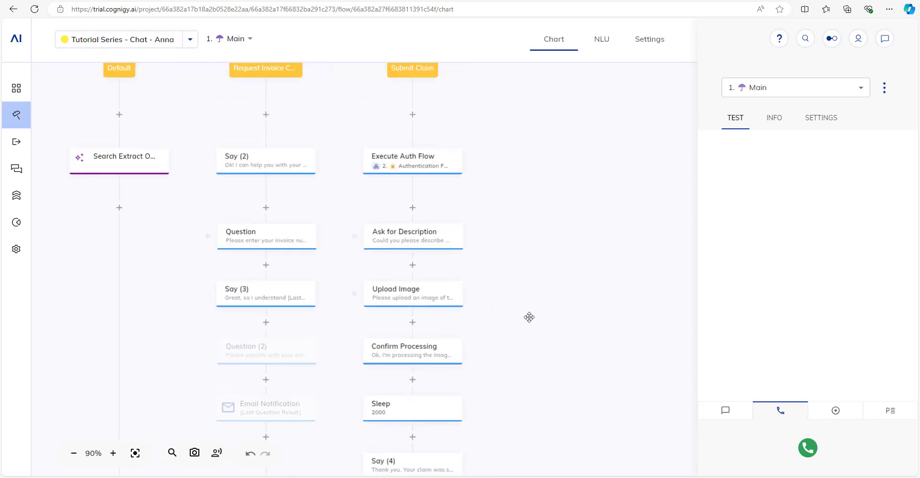
left_click_drag(529, 318, 529, 294)
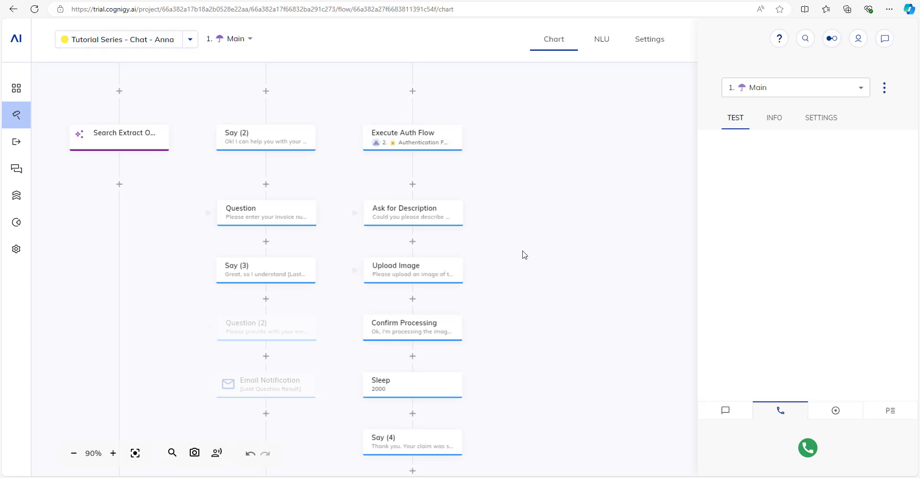
left_click_drag(523, 230, 582, 294)
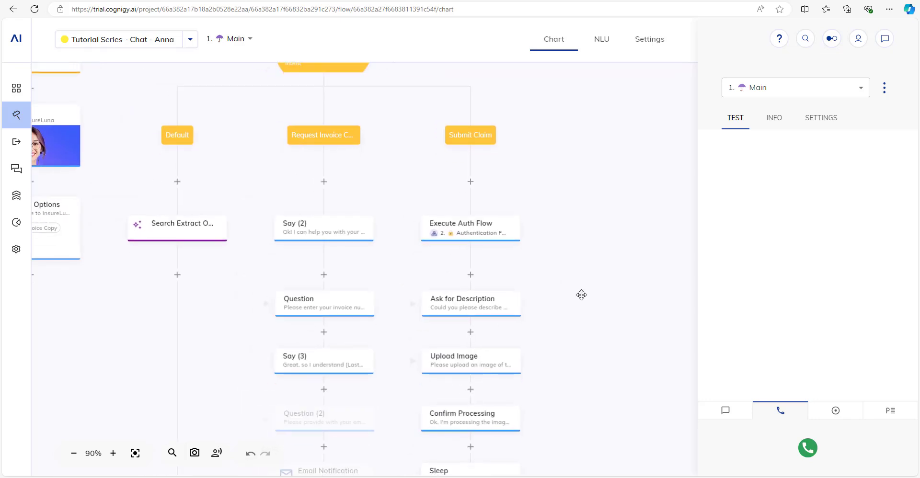
left_click_drag(582, 295, 582, 273)
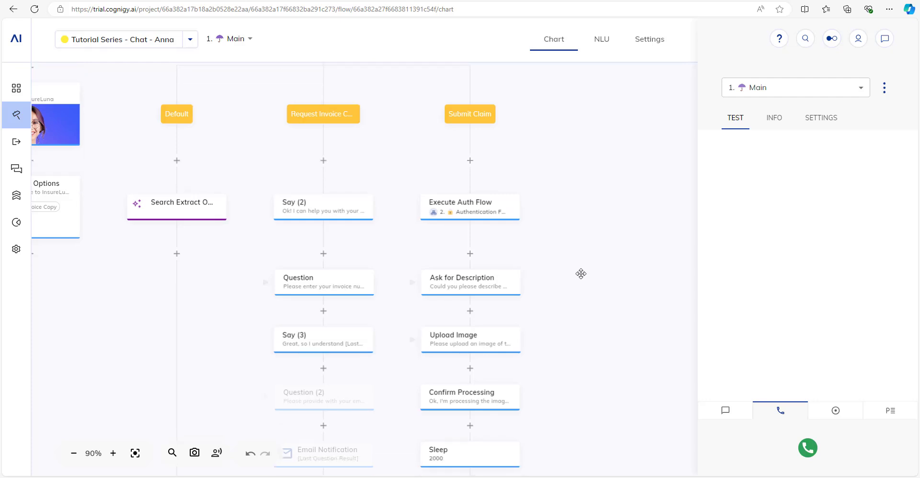
mouse_move(17, 115)
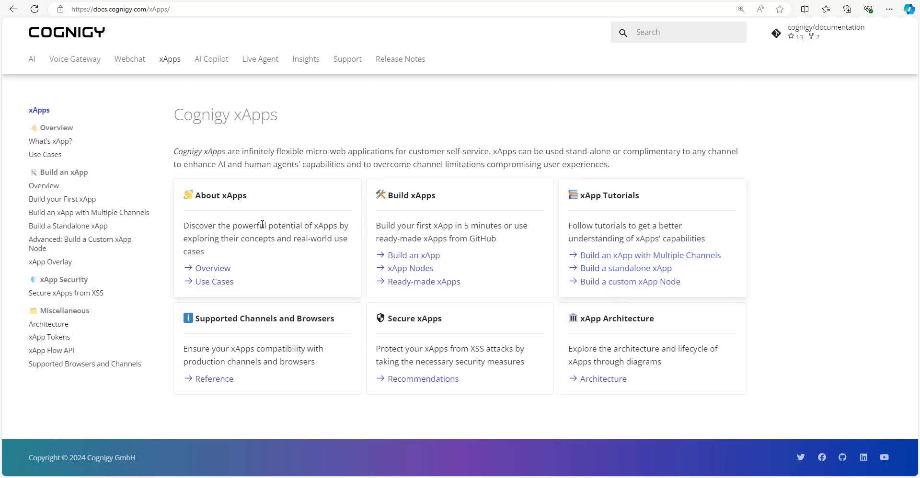
Open the ready-made xApps repository on GitHub from the Cognigy xApps documentation and skim its xapps folder and repository README.
left_click(449, 283)
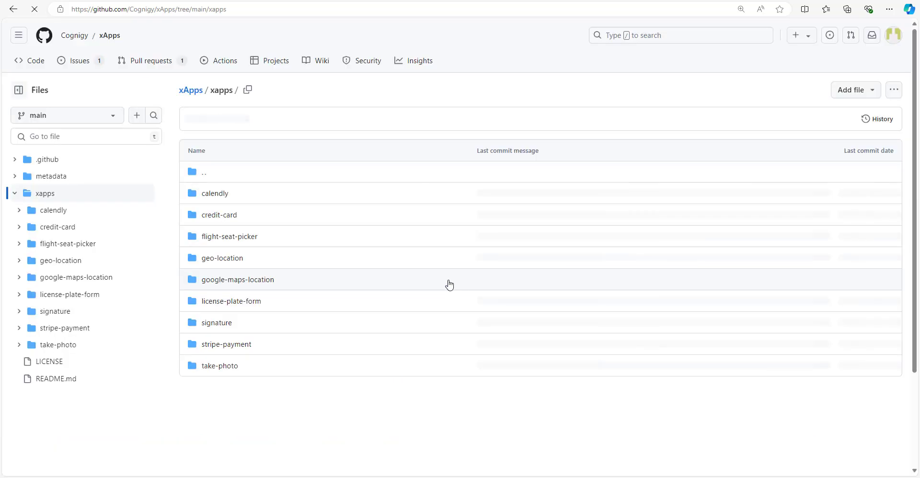
scroll(285, 246, "down", 1)
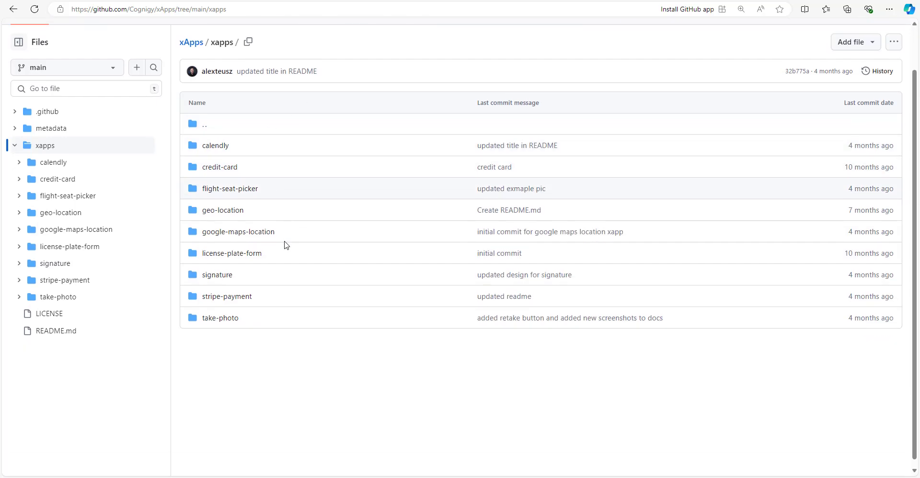
scroll(286, 245, "up", 1)
left_click(191, 92)
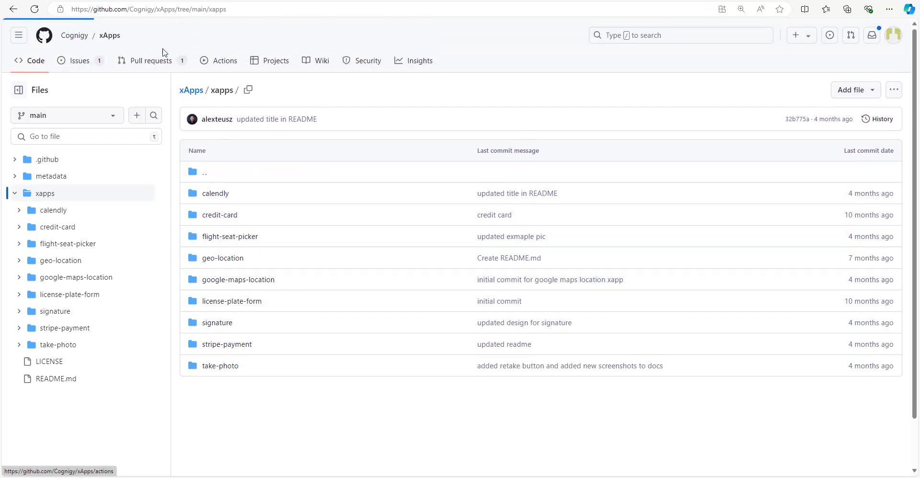
scroll(350, 200, "down", 1)
scroll(349, 199, "down", 4)
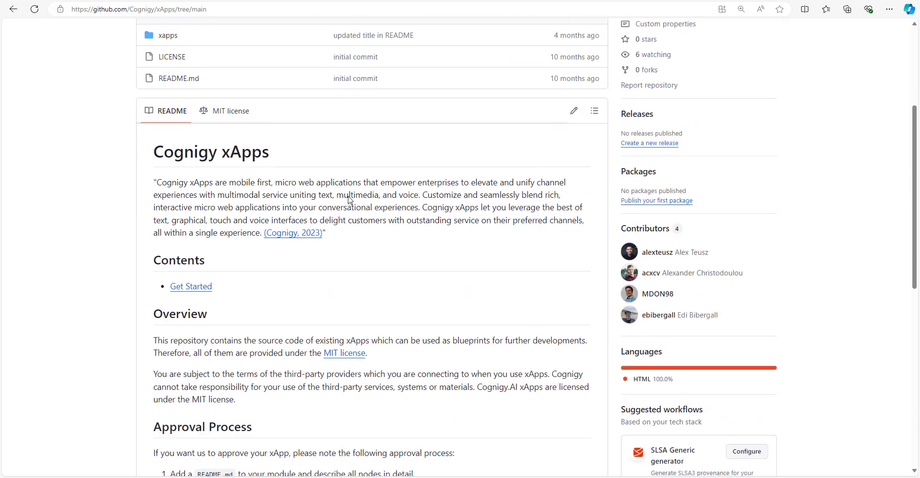
scroll(341, 211, "down", 3)
scroll(384, 133, "up", 5)
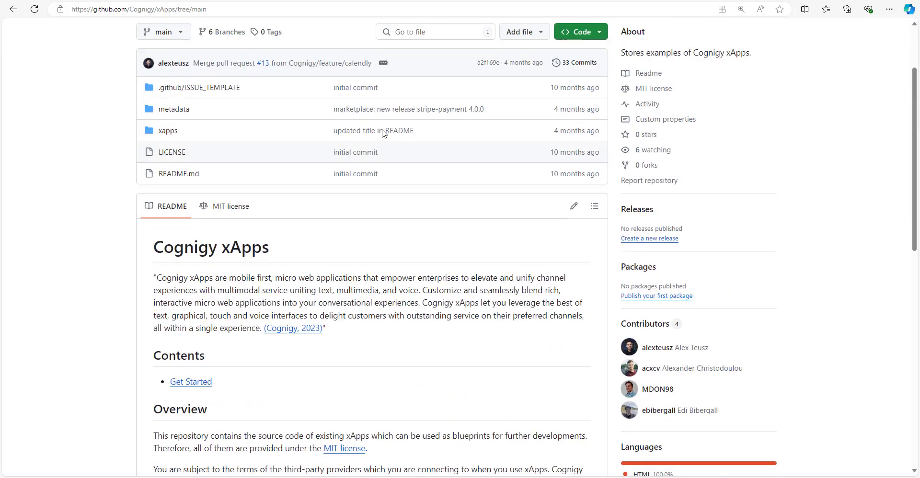
Open the flight-seat-picker example in the xapps folder, view its README and seat map, and return to the folder.
left_click(169, 131)
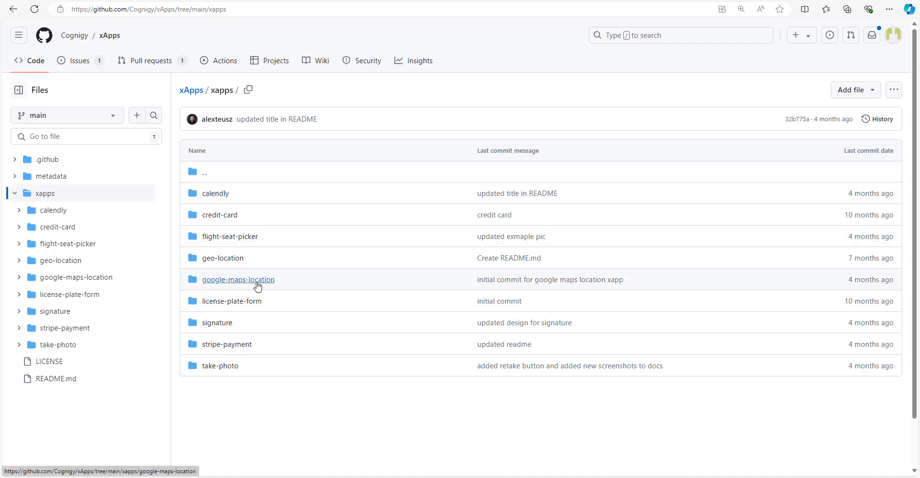
left_click(236, 237)
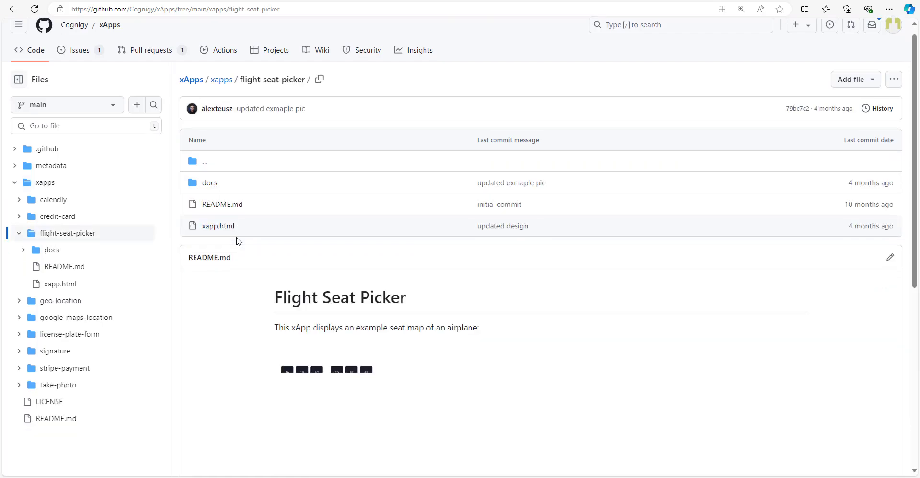
scroll(234, 249, "down", 3)
scroll(235, 264, "down", 2)
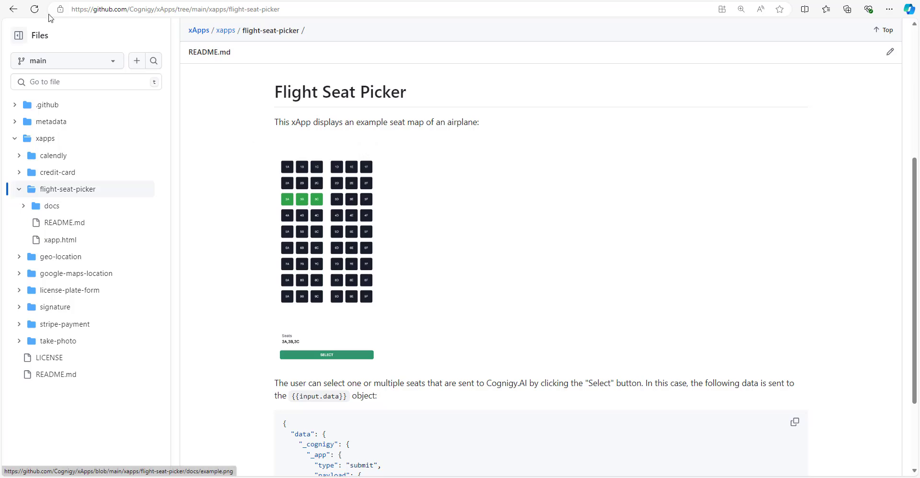
left_click(13, 11)
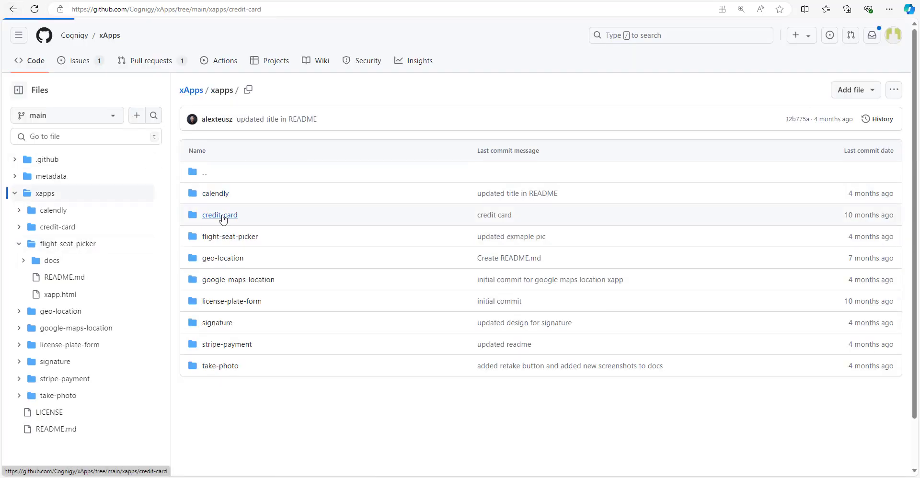
Look through the README of the credit-card example xApp and go back to the xapps folder.
left_click(217, 213)
scroll(336, 254, "down", 2)
scroll(239, 282, "up", 2)
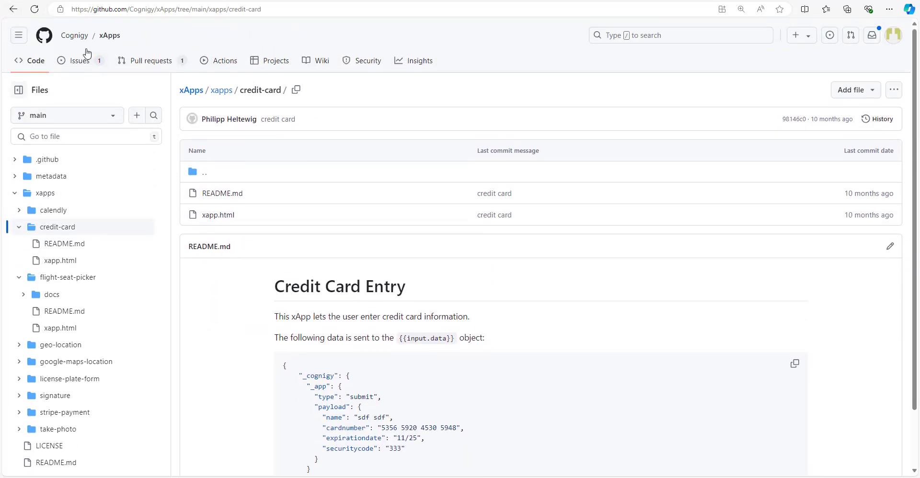
left_click(13, 9)
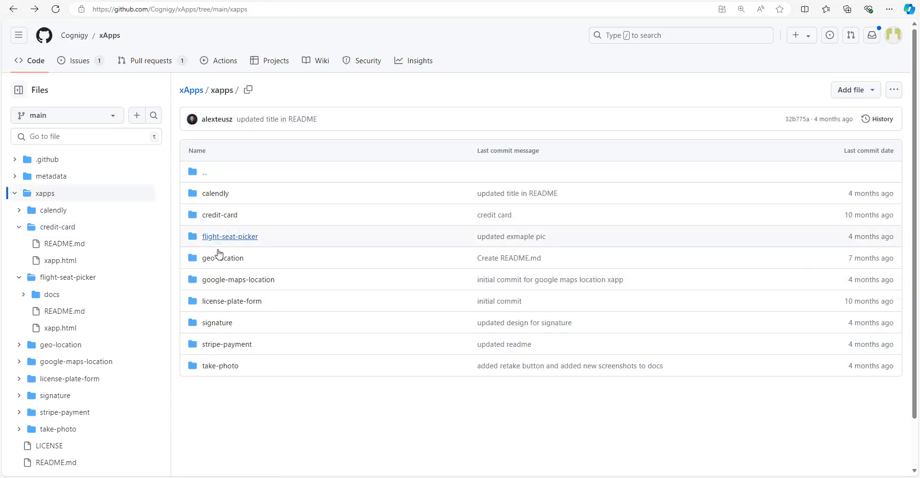
View the stripe-payment example's README down to its payment form image and return to the list of xApps.
left_click(232, 344)
scroll(332, 304, "down", 5)
scroll(333, 303, "down", 2)
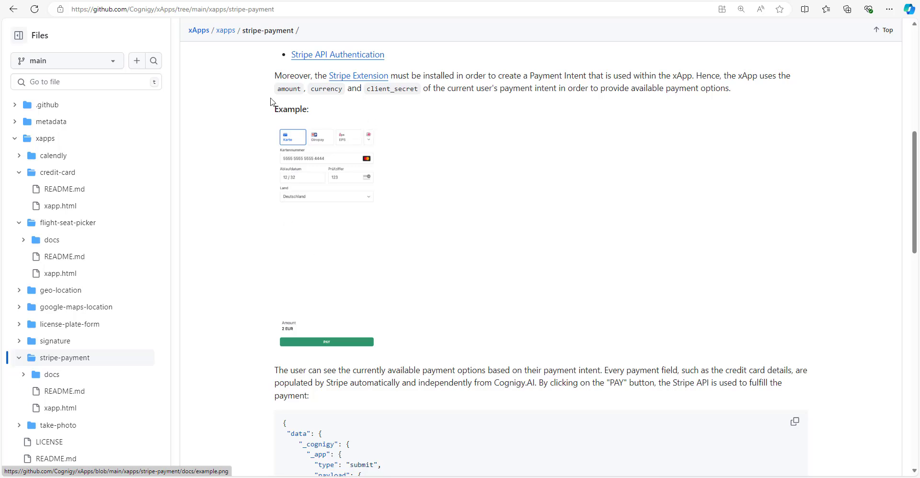
left_click(13, 11)
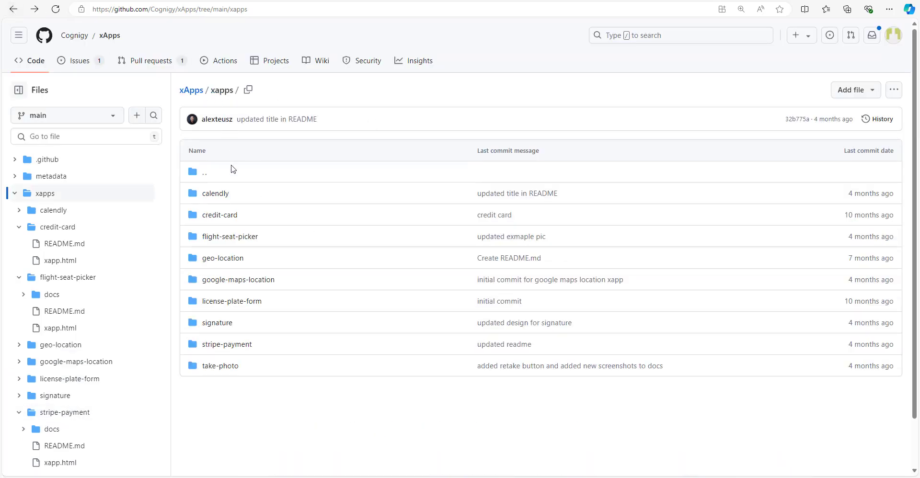
Review the calendly example's README with its requirements and embed script, and return to the xapps folder.
left_click(229, 195)
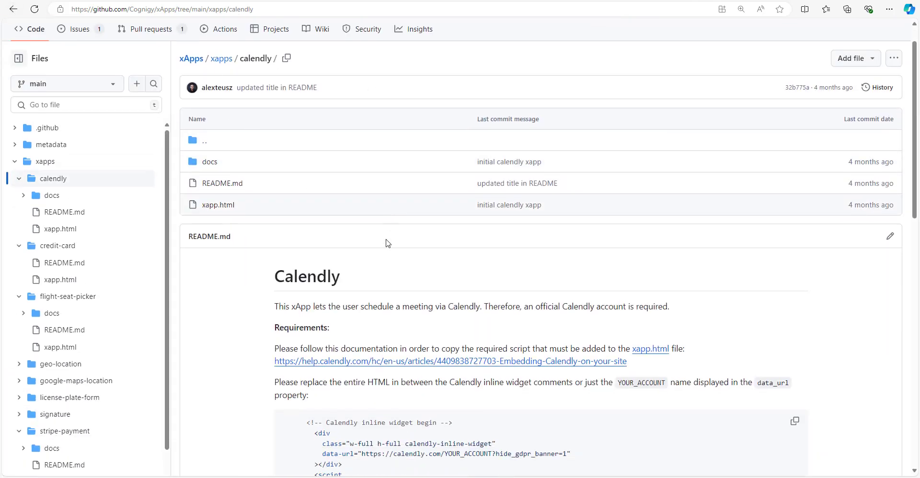
scroll(384, 242, "down", 6)
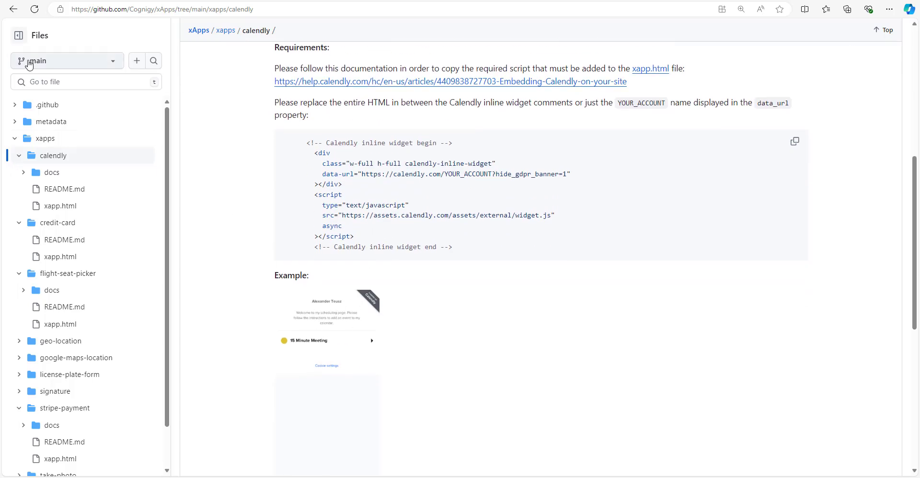
right_click(14, 15)
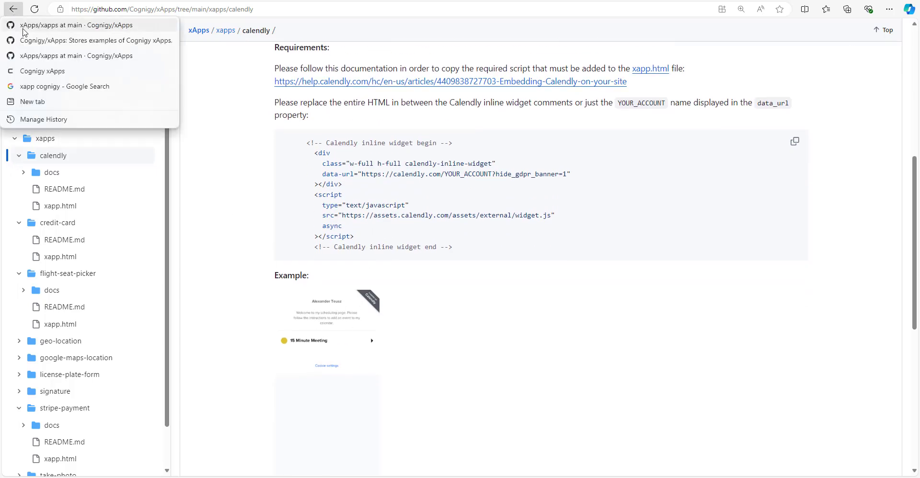
left_click(17, 25)
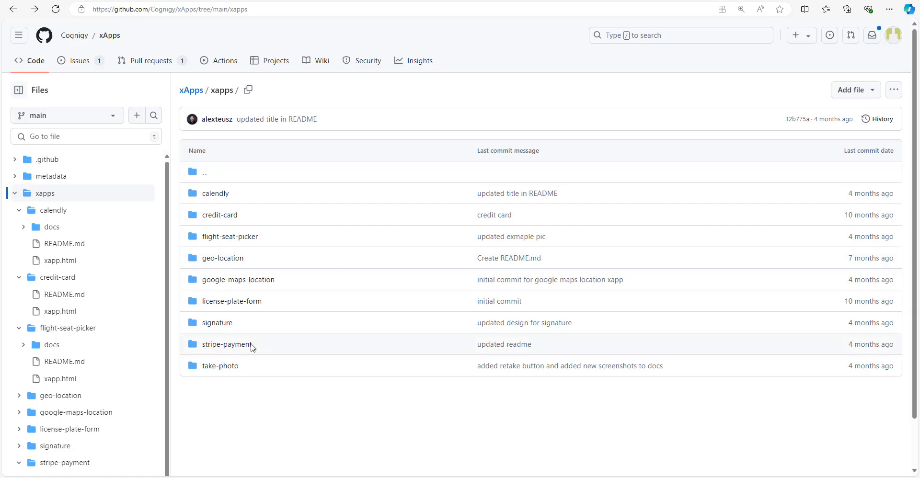
Examine the take-photo example's README, including its screenshots and the data payload sent to the flow.
left_click(230, 366)
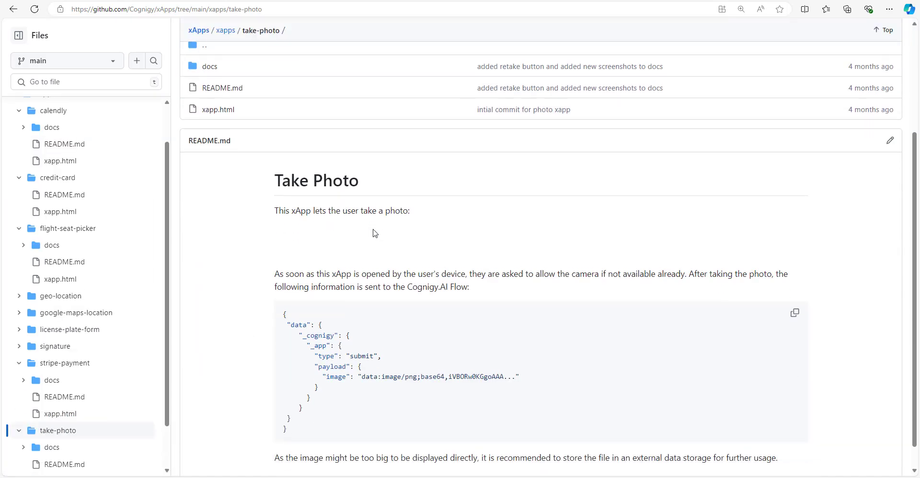
scroll(251, 249, "down", 10)
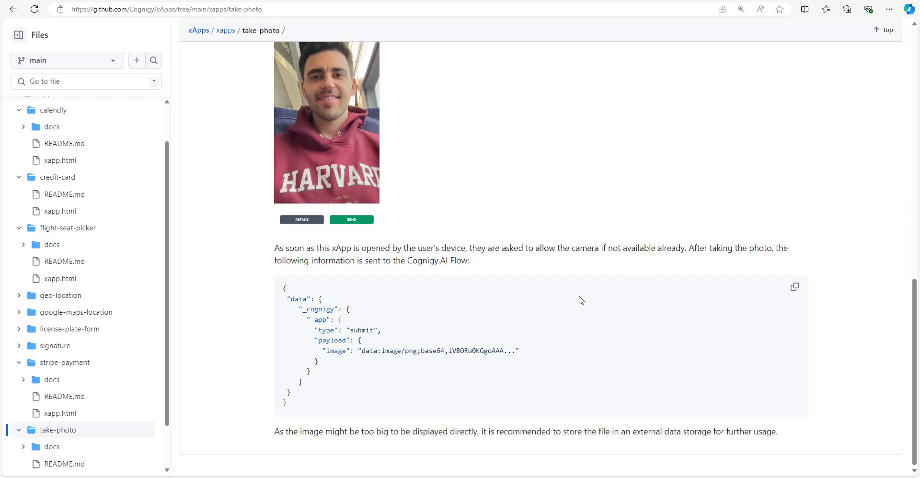
scroll(581, 301, "up", 4)
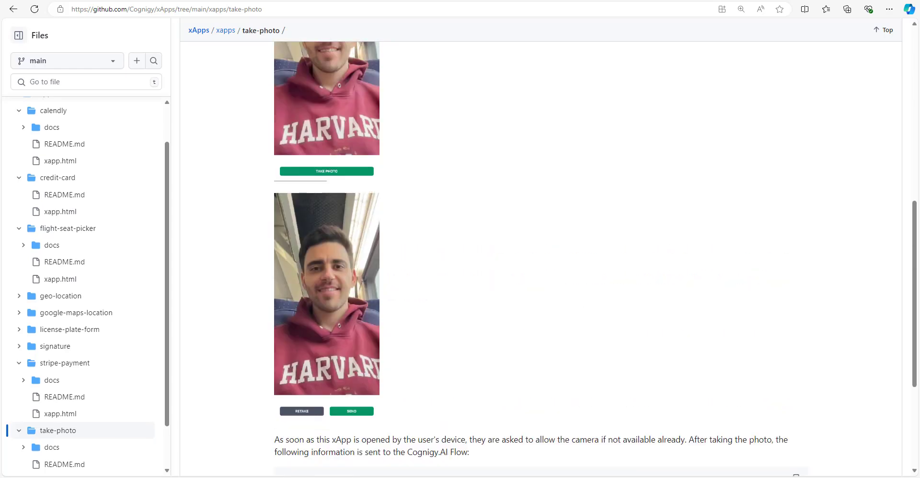
left_click(13, 10)
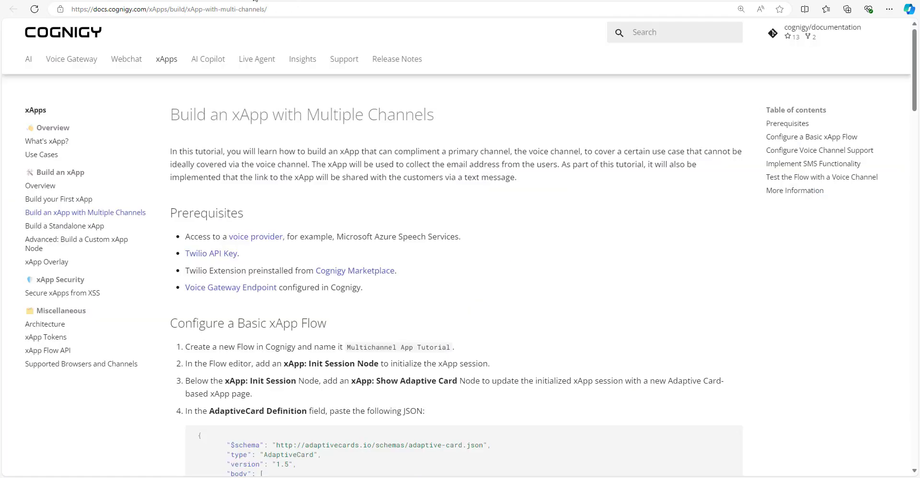
Skim the Cognigy documentation tutorials on building a multi-channel xApp, a standalone xApp and a custom xApp Node.
scroll(368, 190, "down", 6)
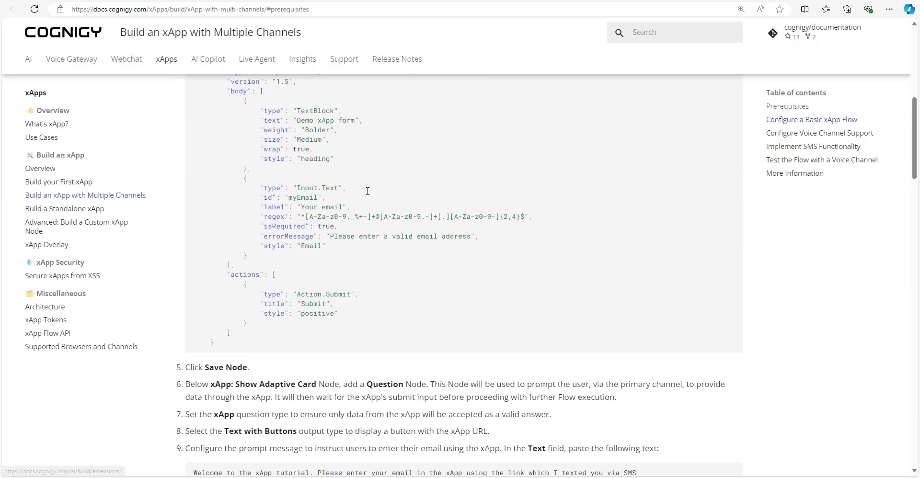
left_click(355, 1)
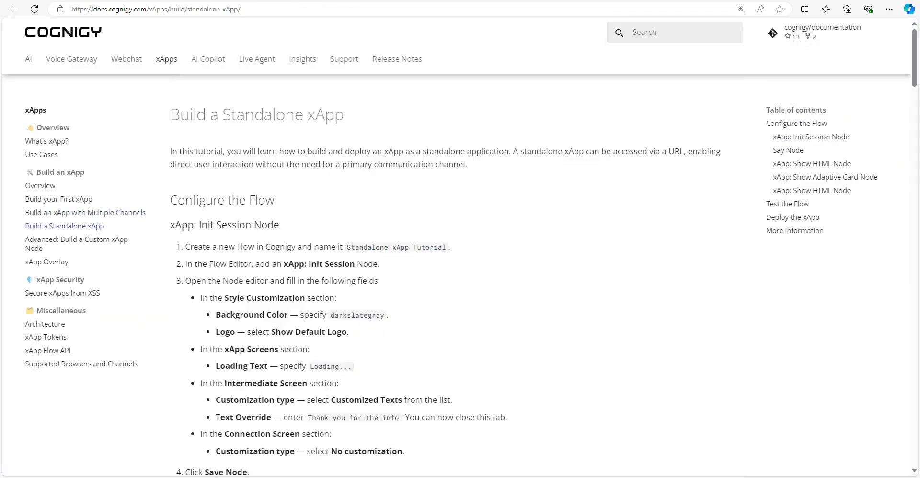
scroll(349, 149, "down", 10)
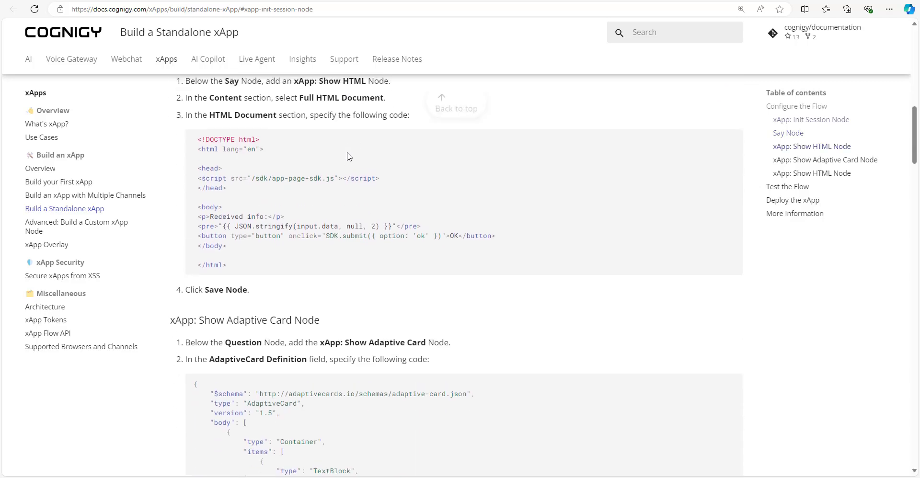
left_click(455, 1)
scroll(394, 143, "down", 3)
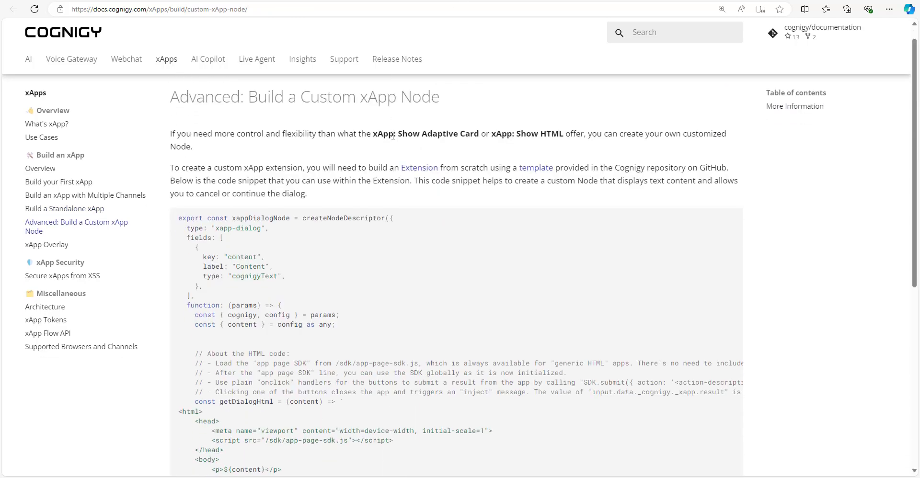
scroll(392, 143, "down", 4)
scroll(339, 230, "up", 6)
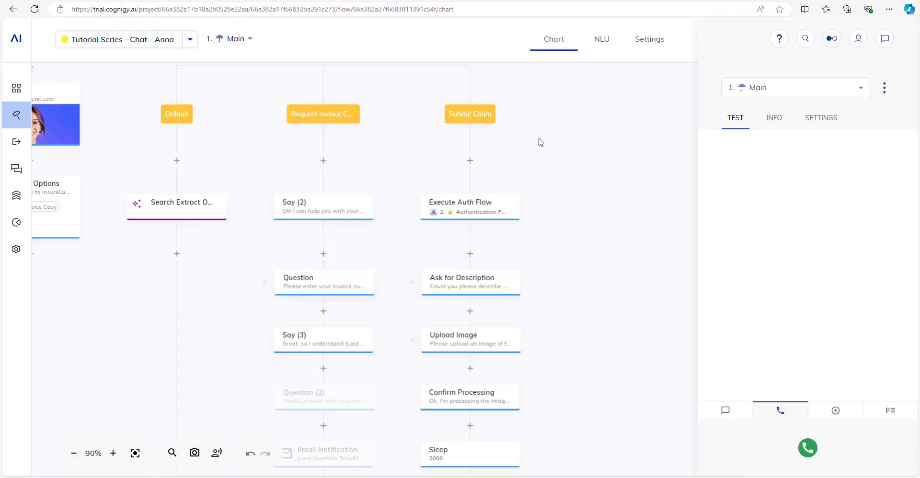
Return to the Main flow in Cognigy.AI and switch its interaction test from voice call to text chat.
scroll(544, 149, "up", 5)
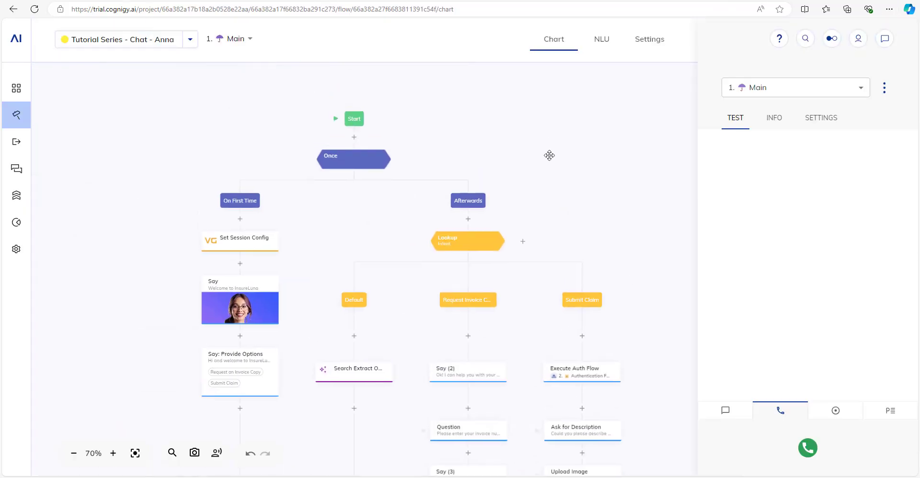
left_click(734, 412)
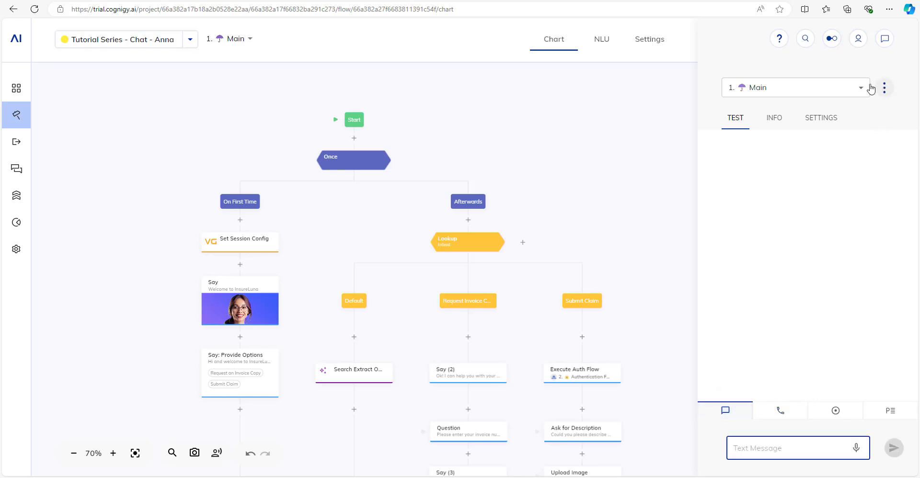
left_click_drag(602, 125, 527, 109)
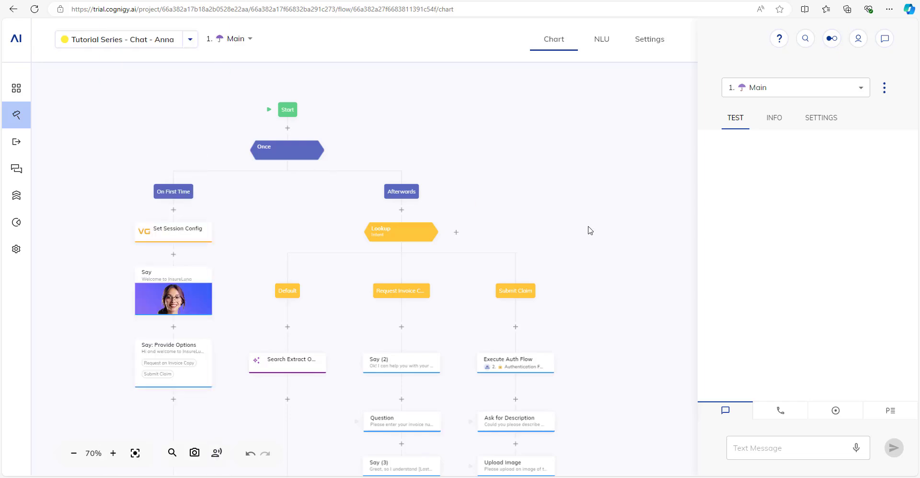
scroll(595, 216, "down", 2)
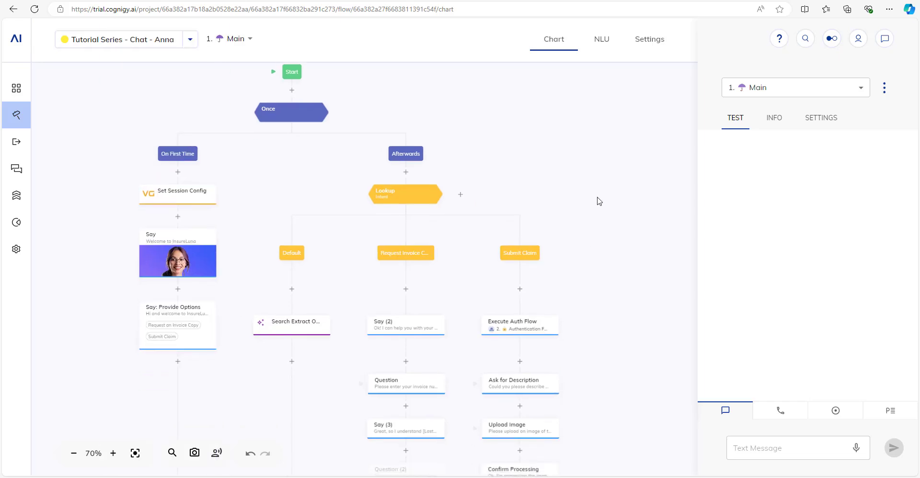